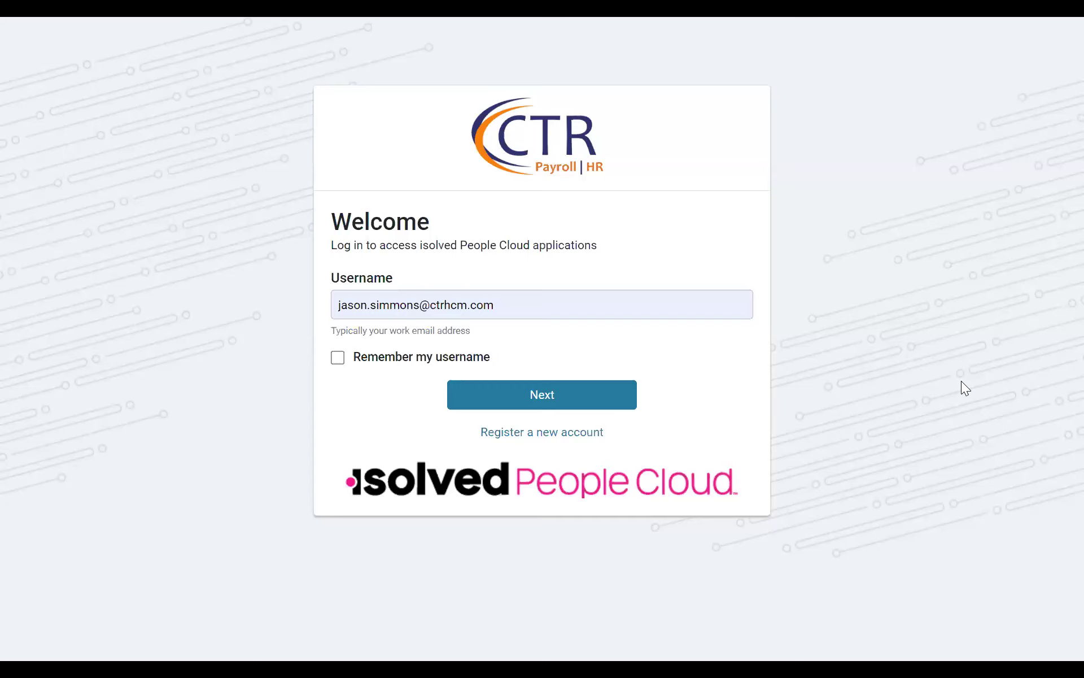
Step: Sign in with the prefilled username and open the landing page of client 1000 - Acme Corporation
click(519, 395)
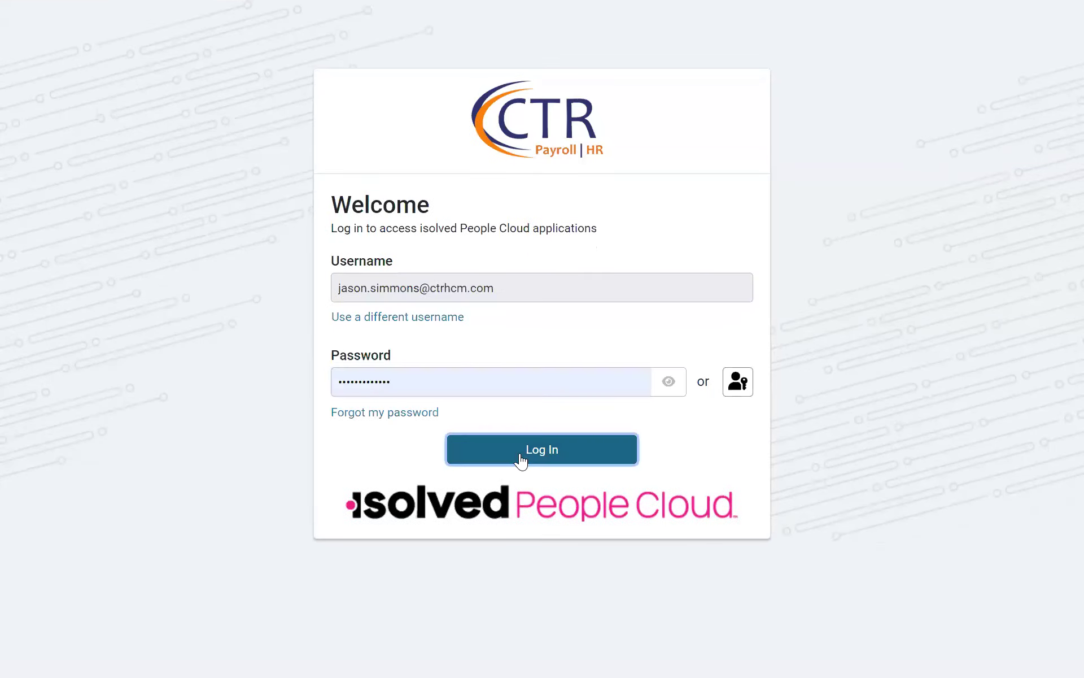
click(520, 460)
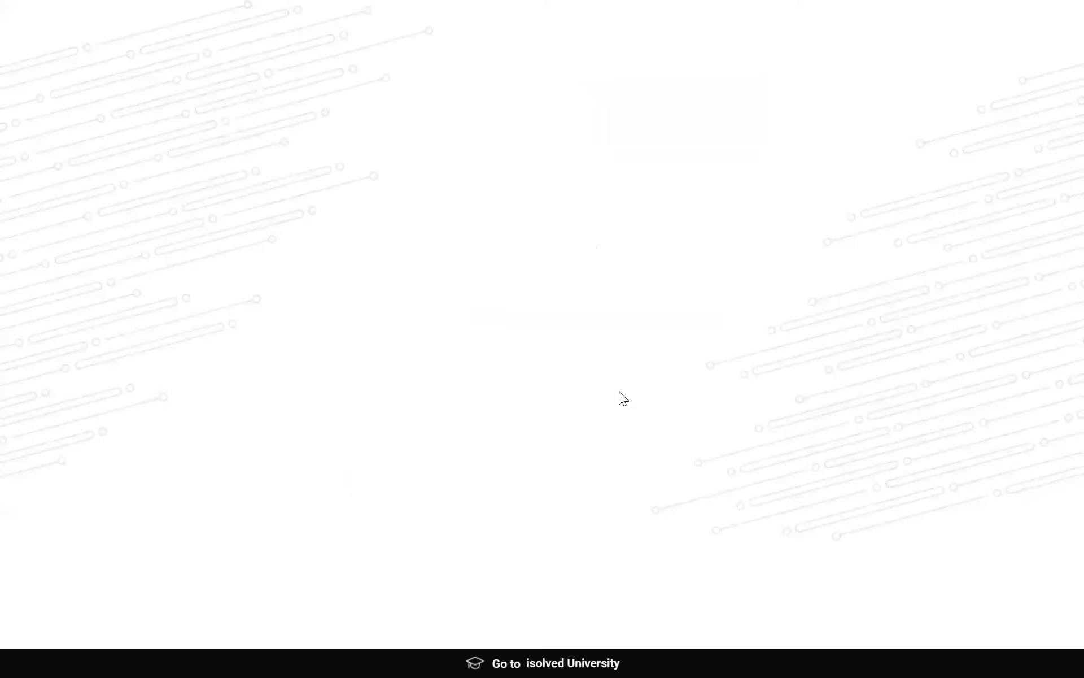
scroll(564, 367, down, 5)
scroll(558, 310, up, 5)
click(556, 309)
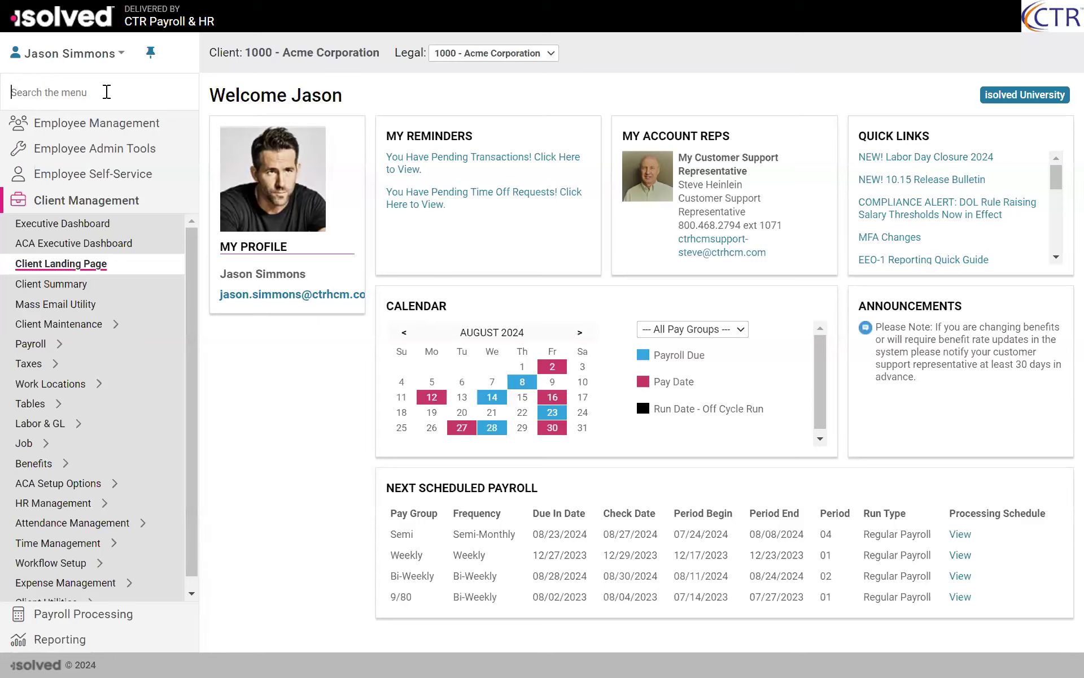
Step: Search the menu for "pending", open the Pending Employees page under Employee Administration, and unpin the navigation menu
text(pen)
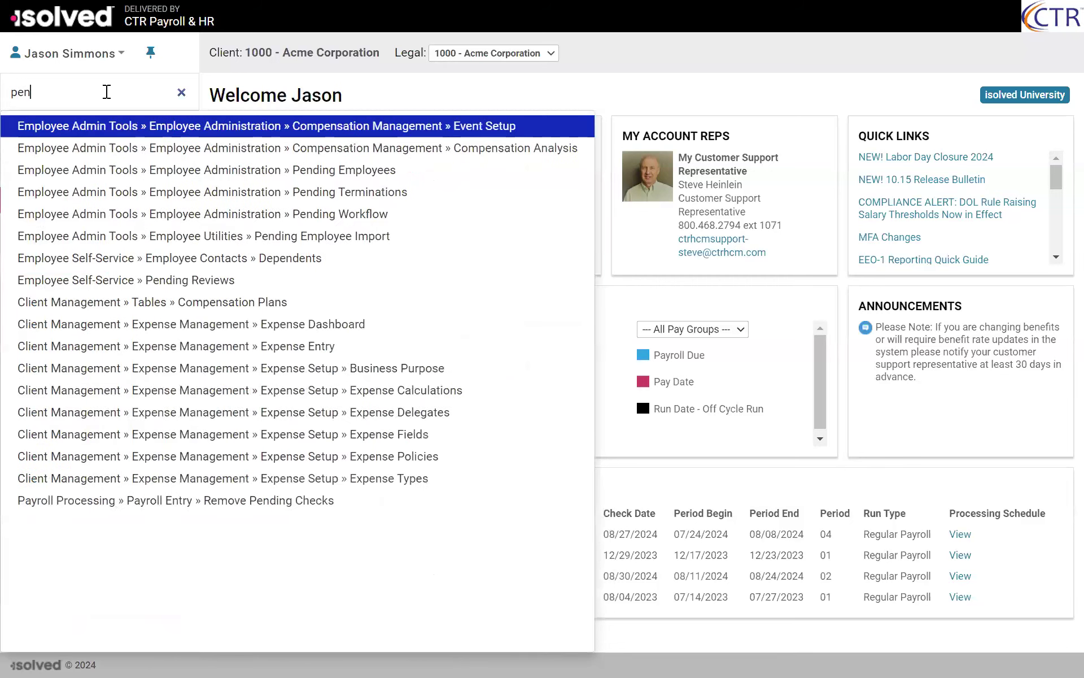
text(ding)
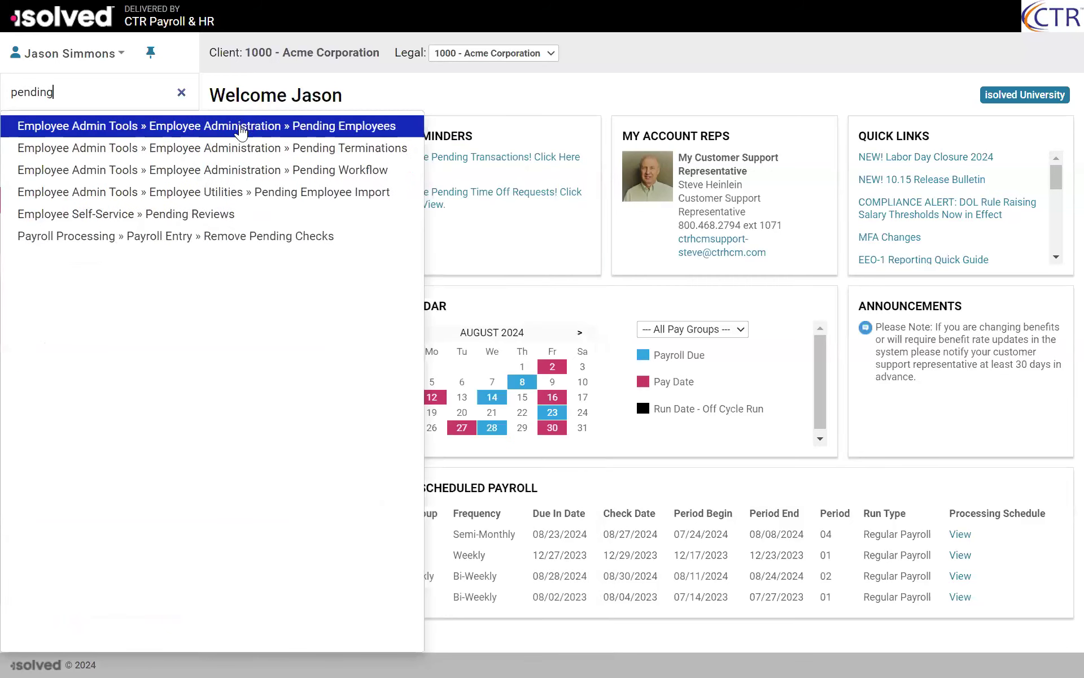
click(241, 132)
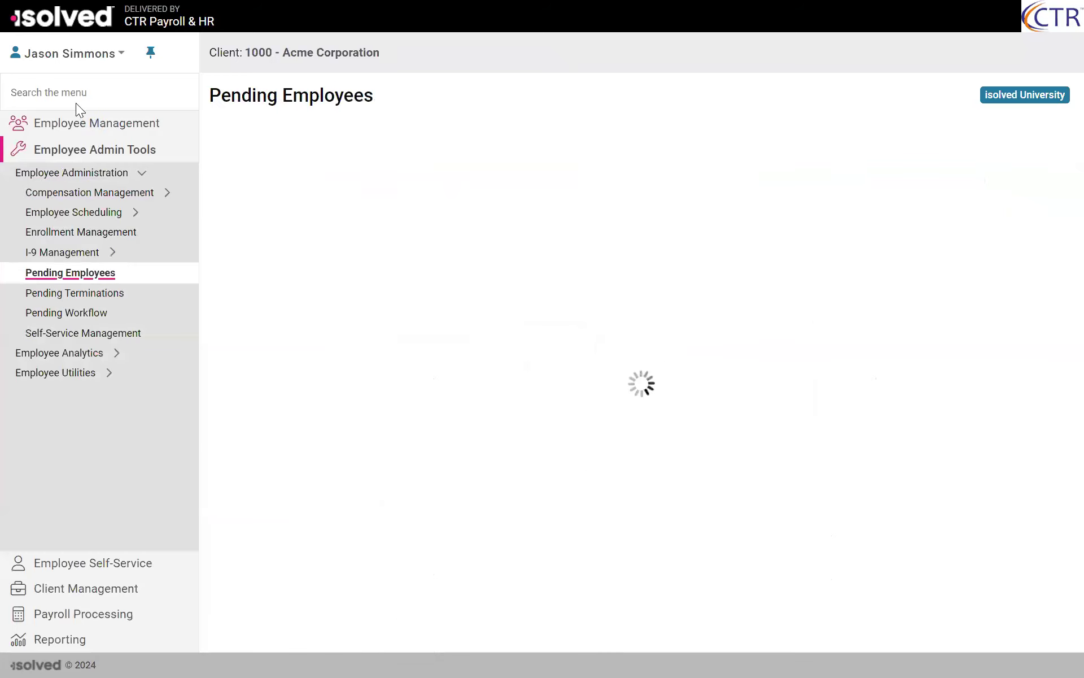
click(150, 53)
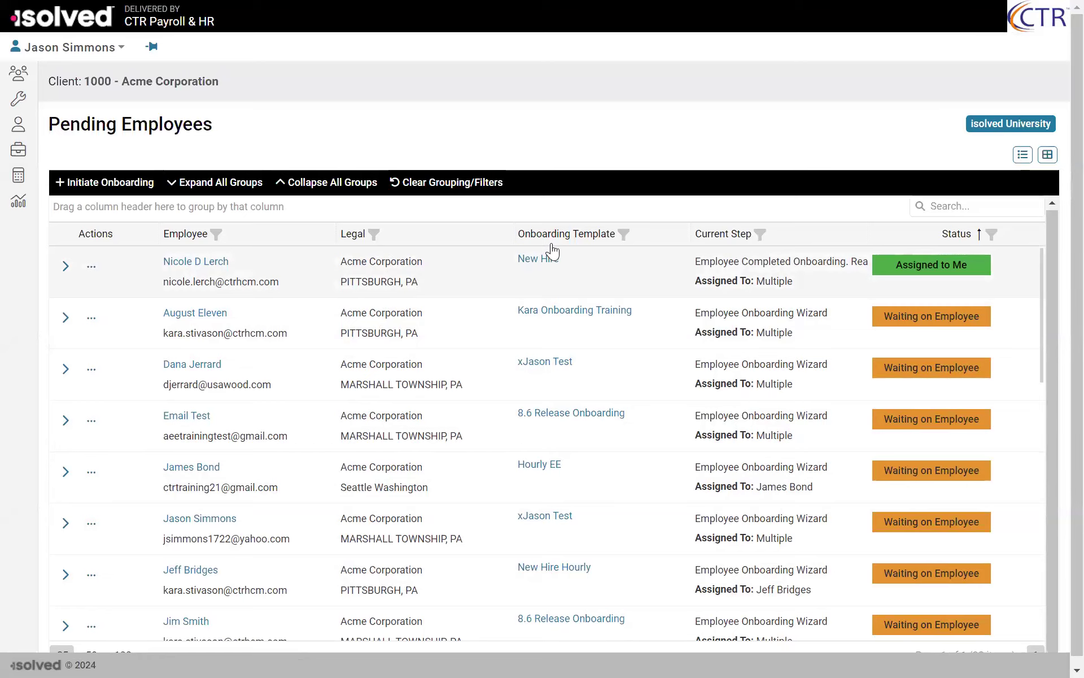
Step: Initiate an onboarding with legal company Acme Corporation, work location 553 - Marshall Township and onboarding template xJason Test
scroll(549, 246, down, 1)
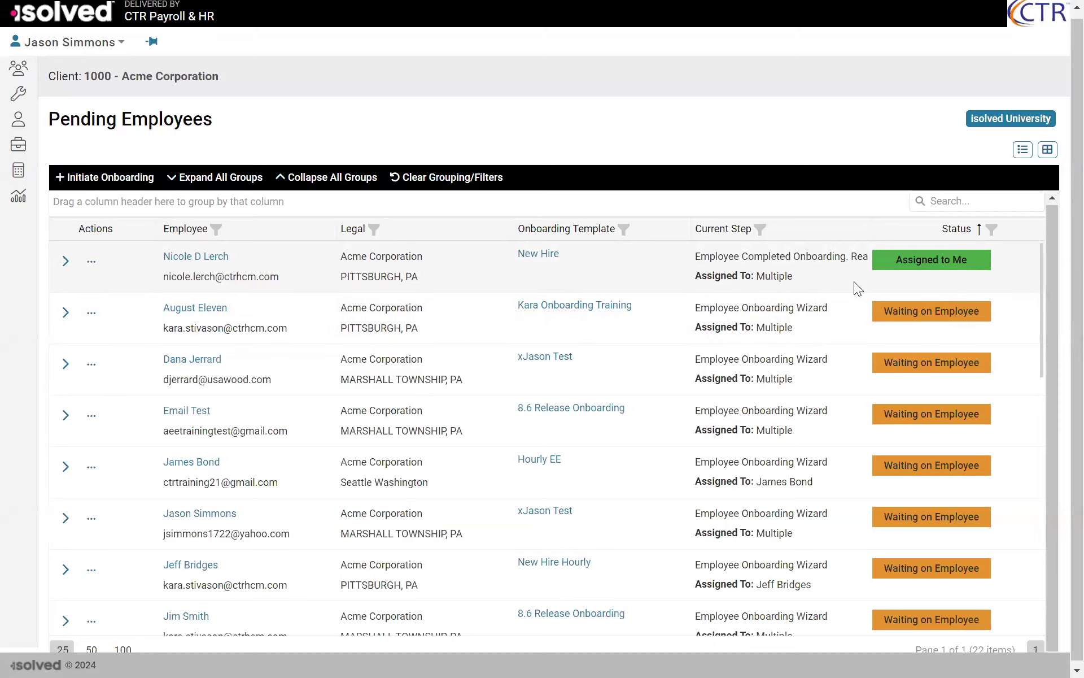
mouse_move(845, 272)
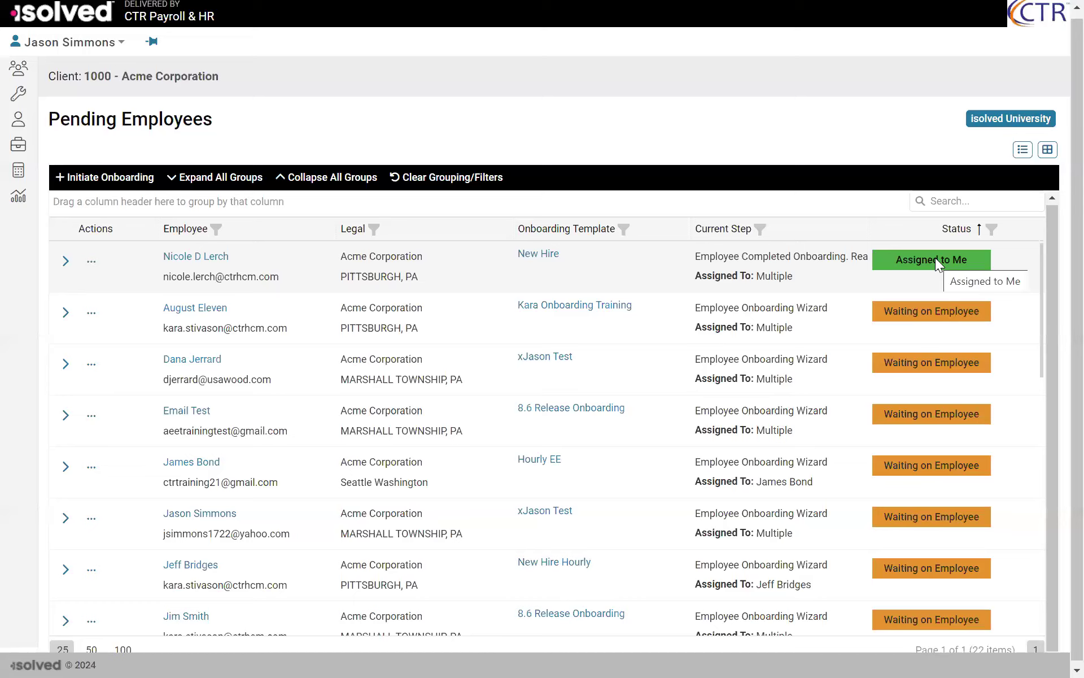
click(113, 179)
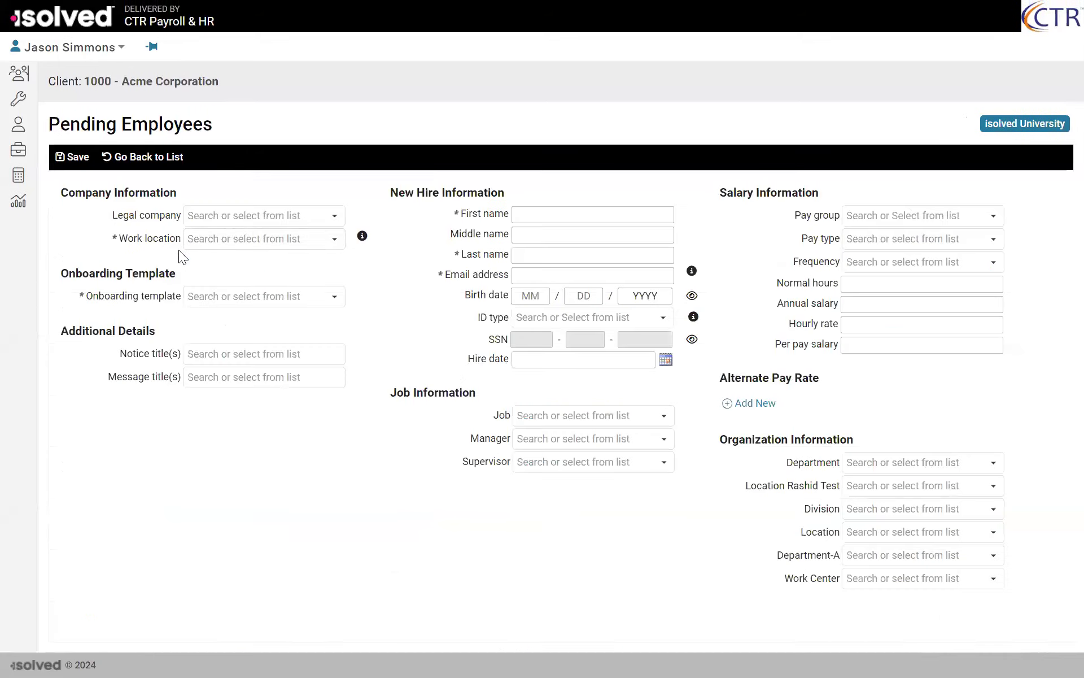
click(334, 217)
click(267, 236)
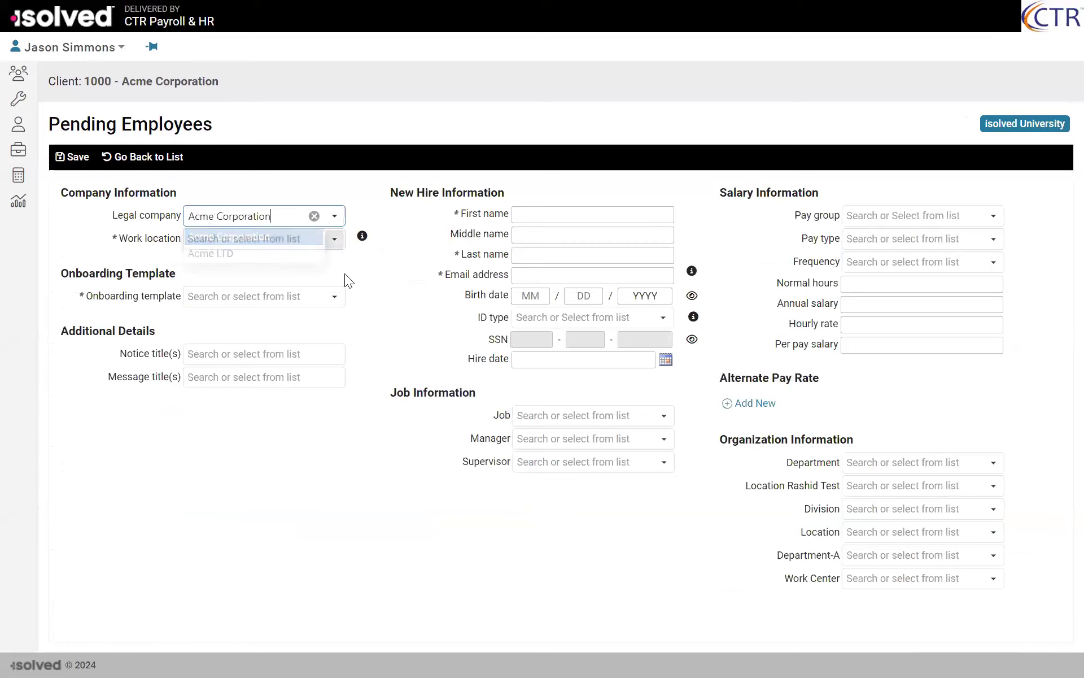
click(335, 239)
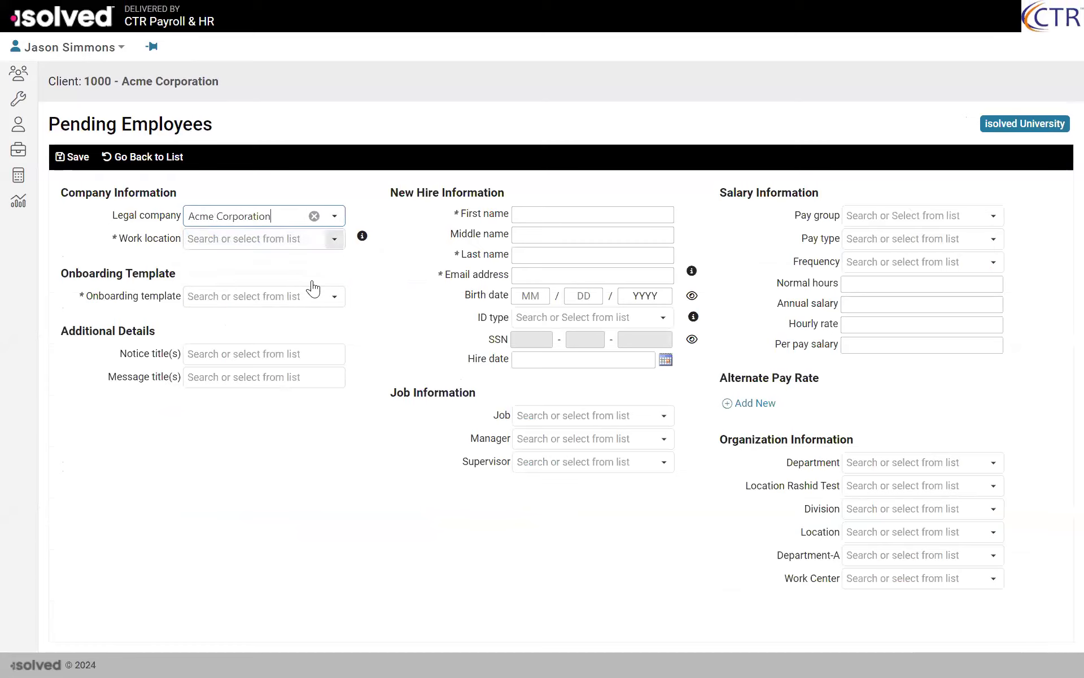
click(288, 263)
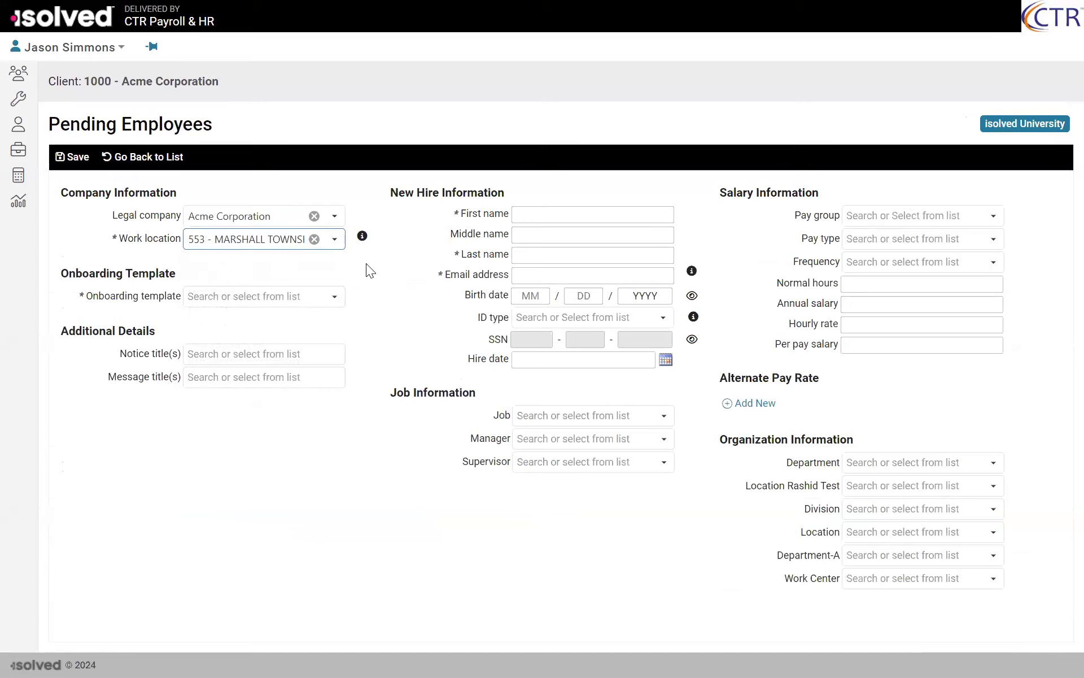
click(333, 300)
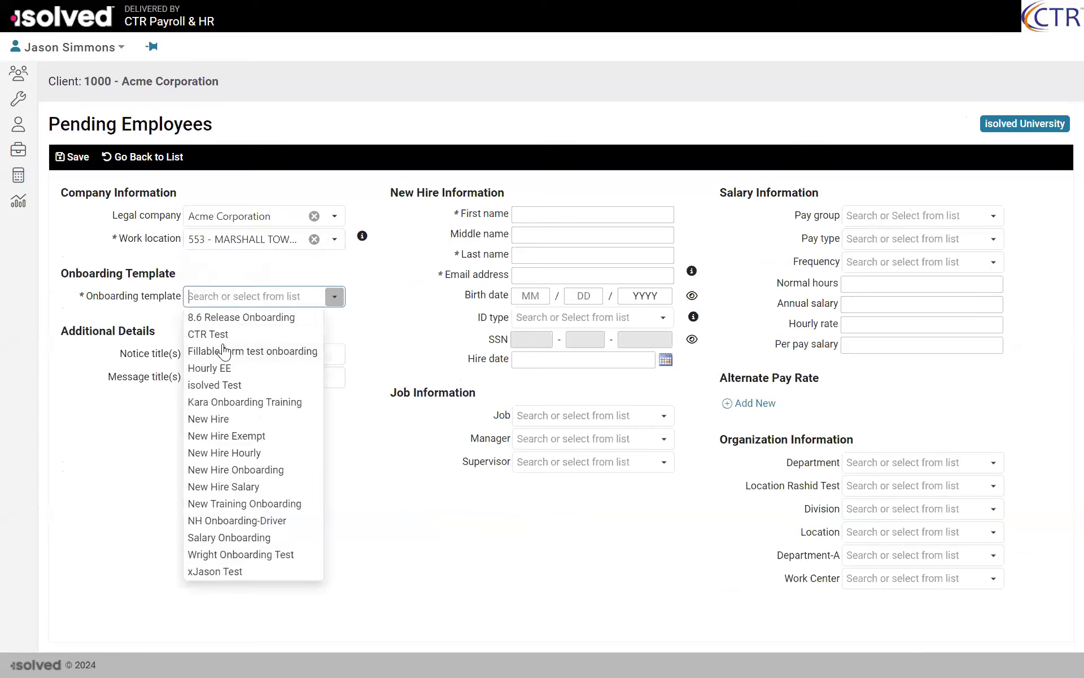
click(219, 572)
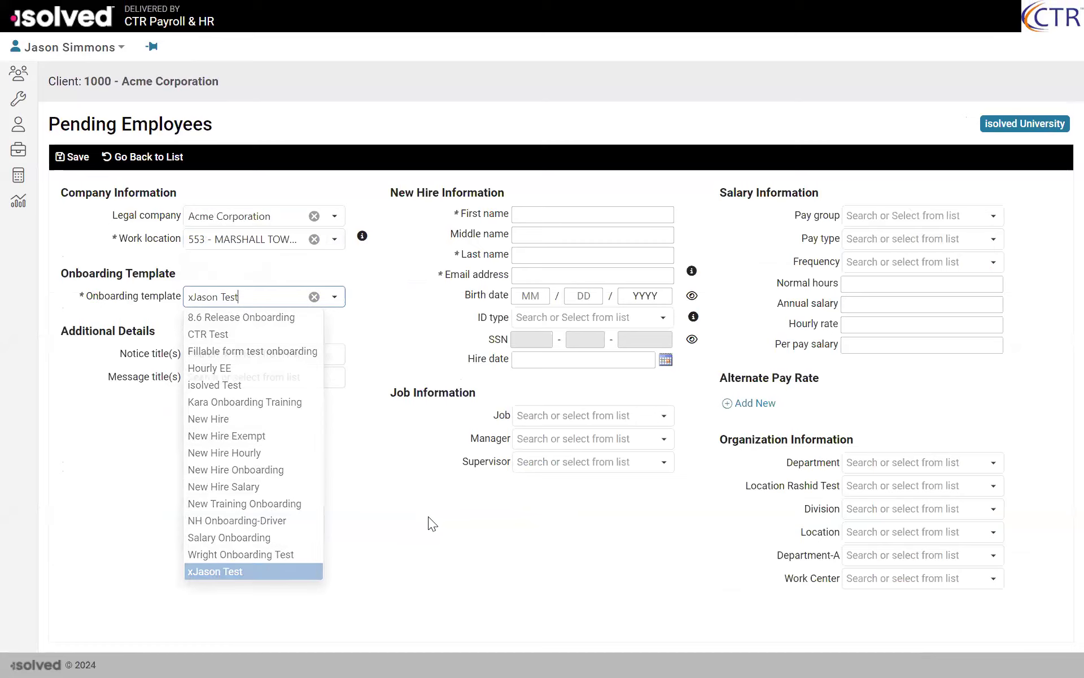
Step: Enter the new hire's first name and last name, leaving the middle name empty
click(566, 220)
text(aaro)
key(BackSpace)
key(BackSpace)
key(BackSpace)
key(BackSpace)
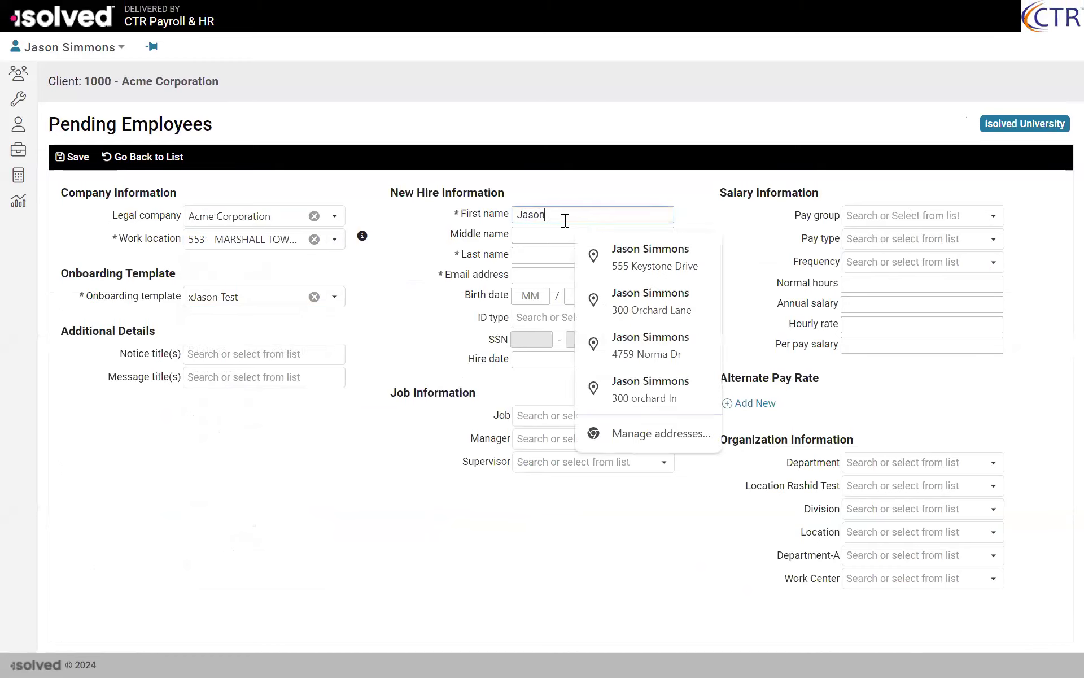
key(Tab)
key(Tab)
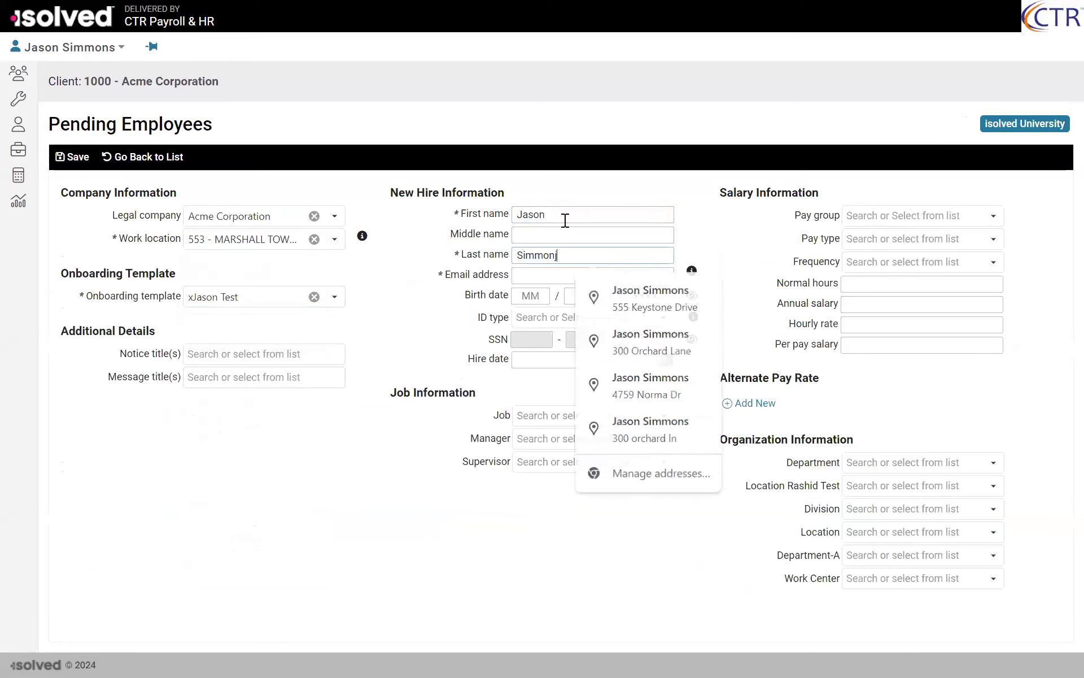
text(s)
key(Tab)
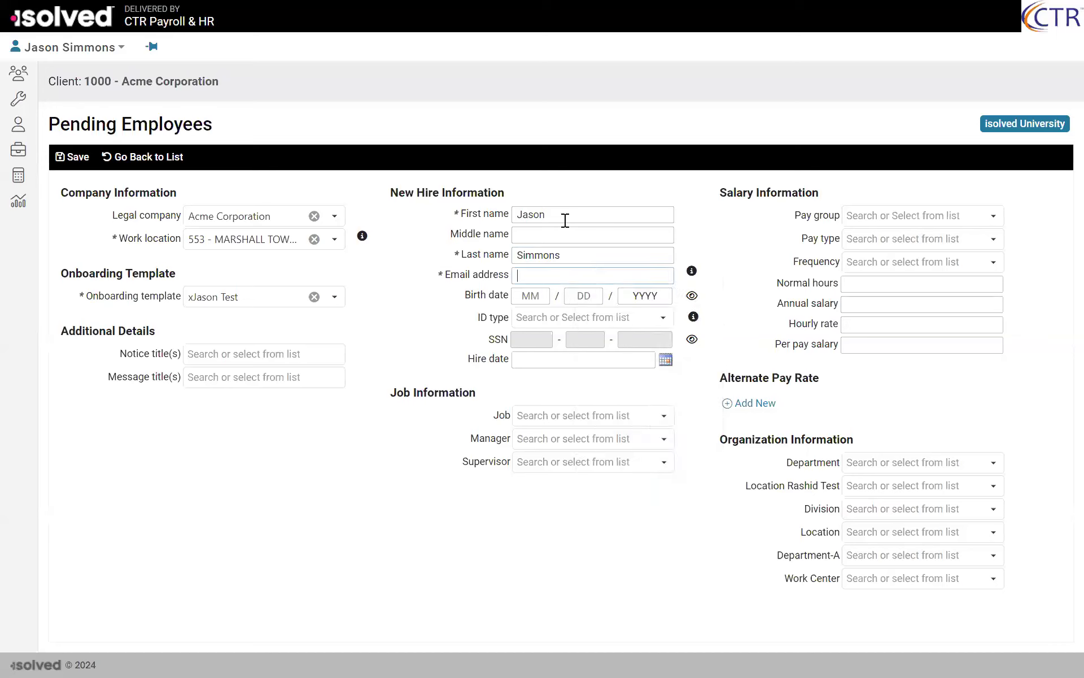
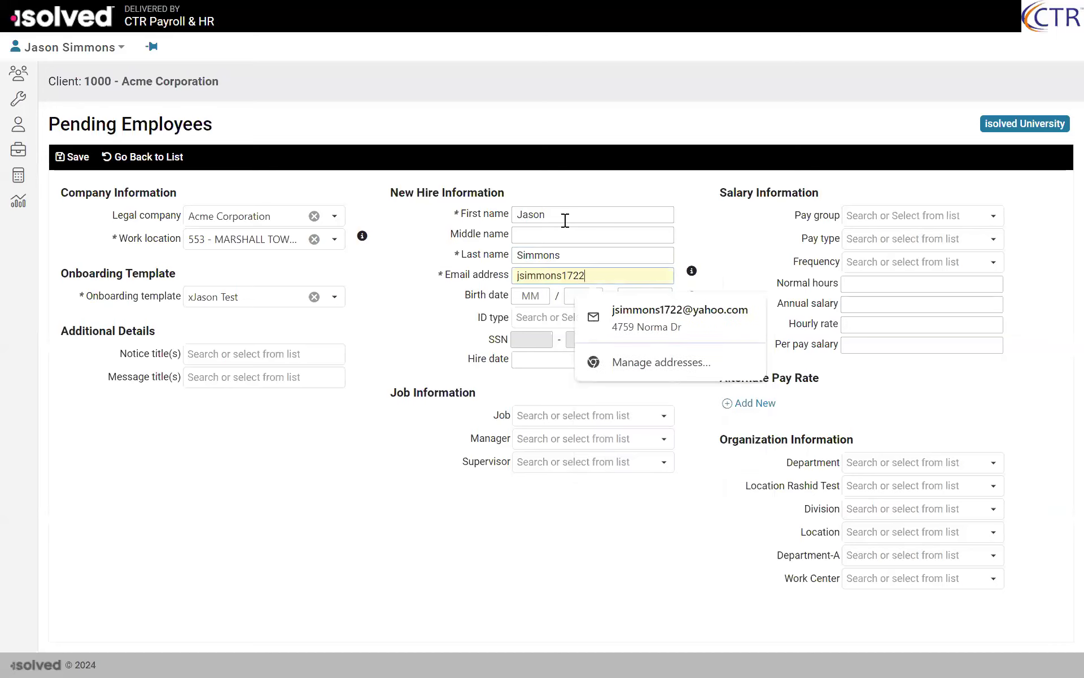
Step: Fill in the new hire's email address
click(338, 562)
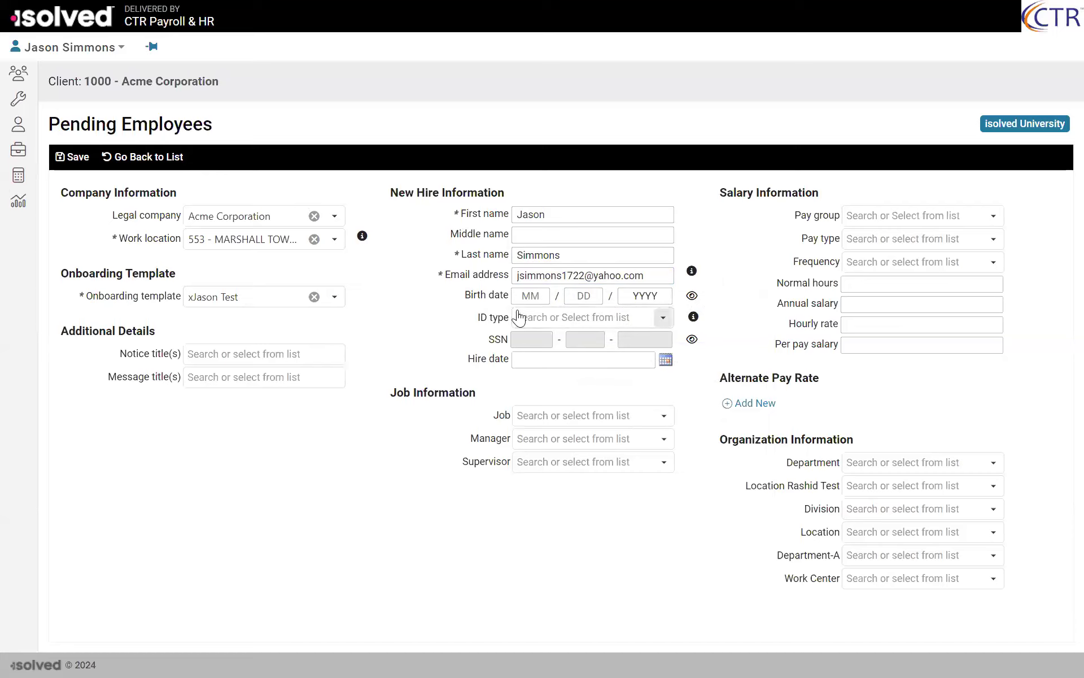
Step: Set the new hire's ID type to SSN and enter the social security number
click(659, 317)
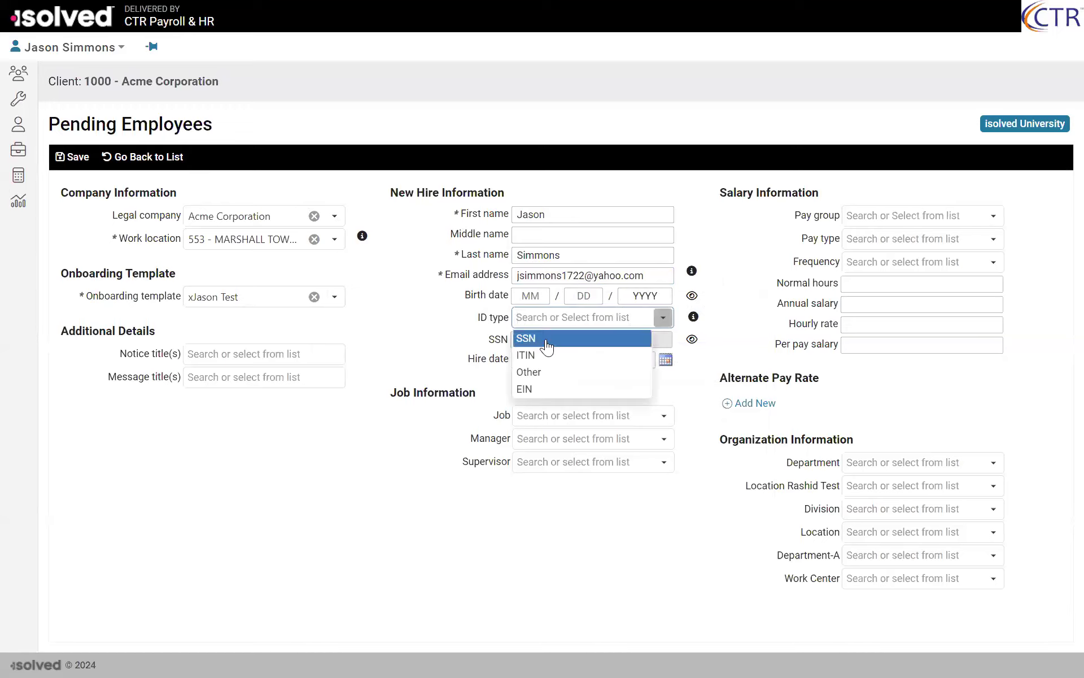
click(558, 339)
click(517, 339)
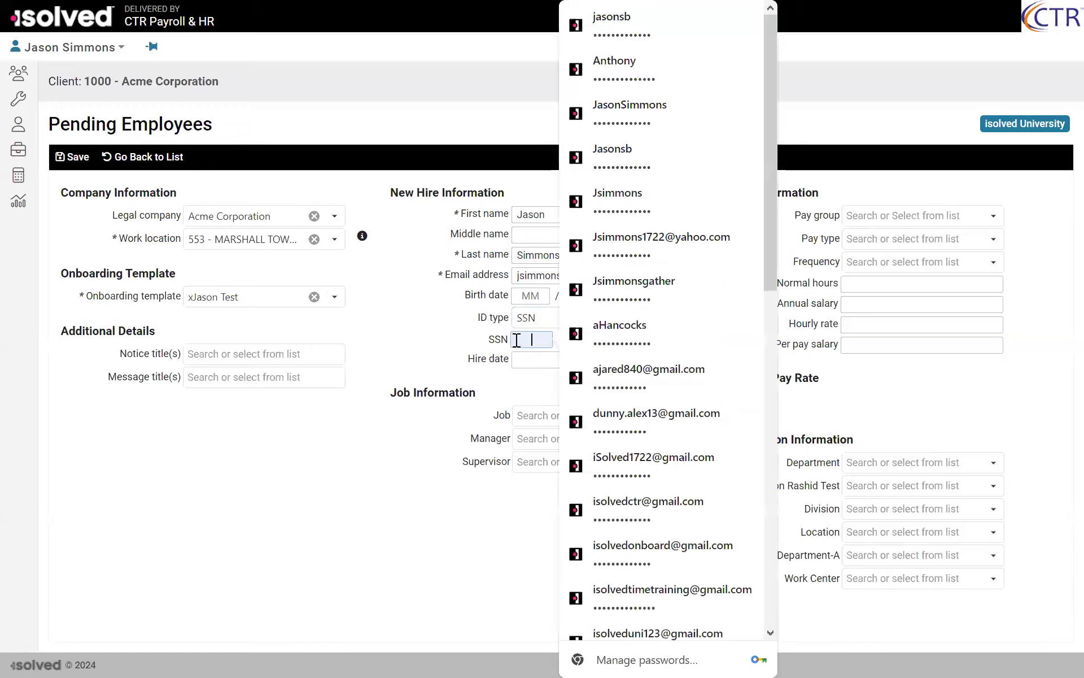
text(12)
text(••••••)
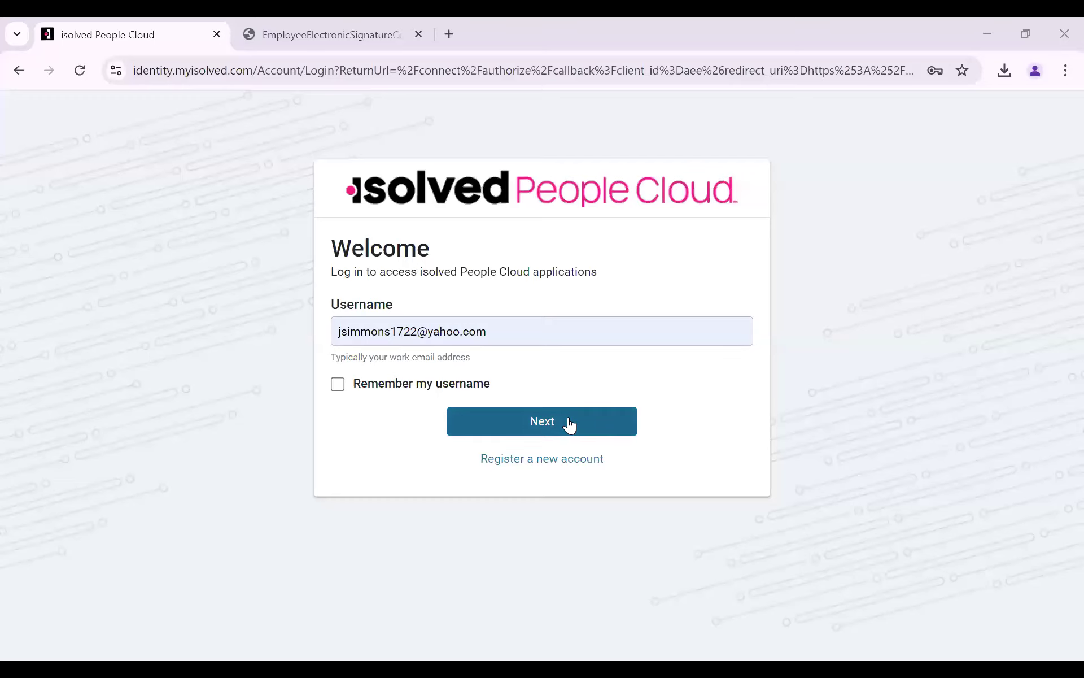
Step: Sign in to the employee portal with the prefilled username and open the Acme Corporation self-service profile beside the offboarding demo
click(569, 424)
click(561, 493)
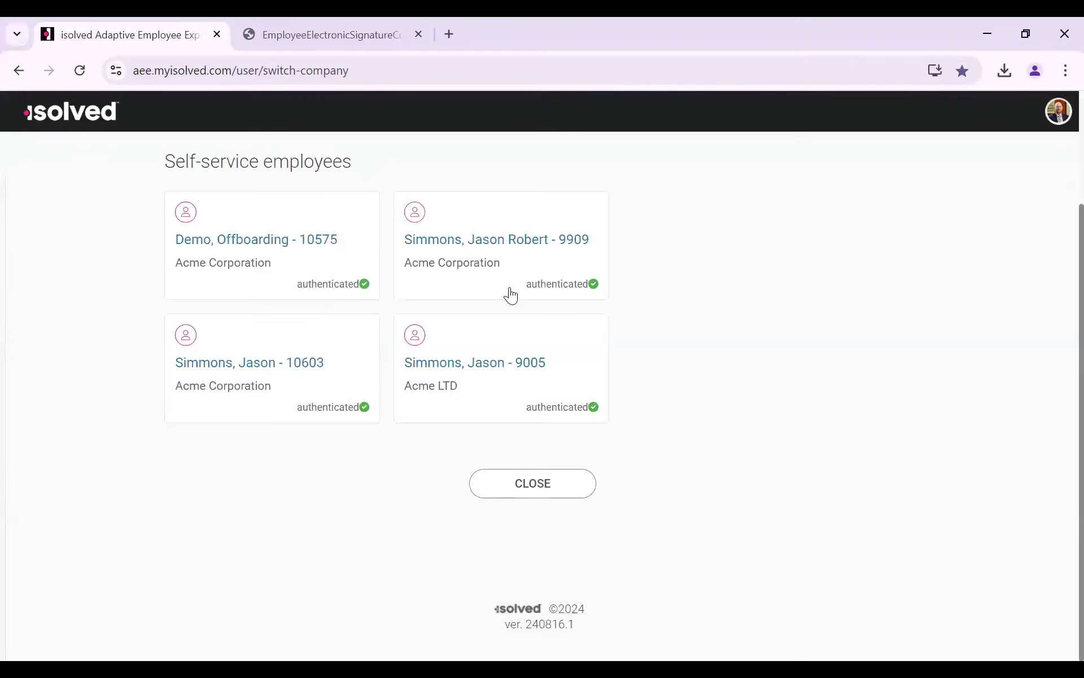
click(509, 263)
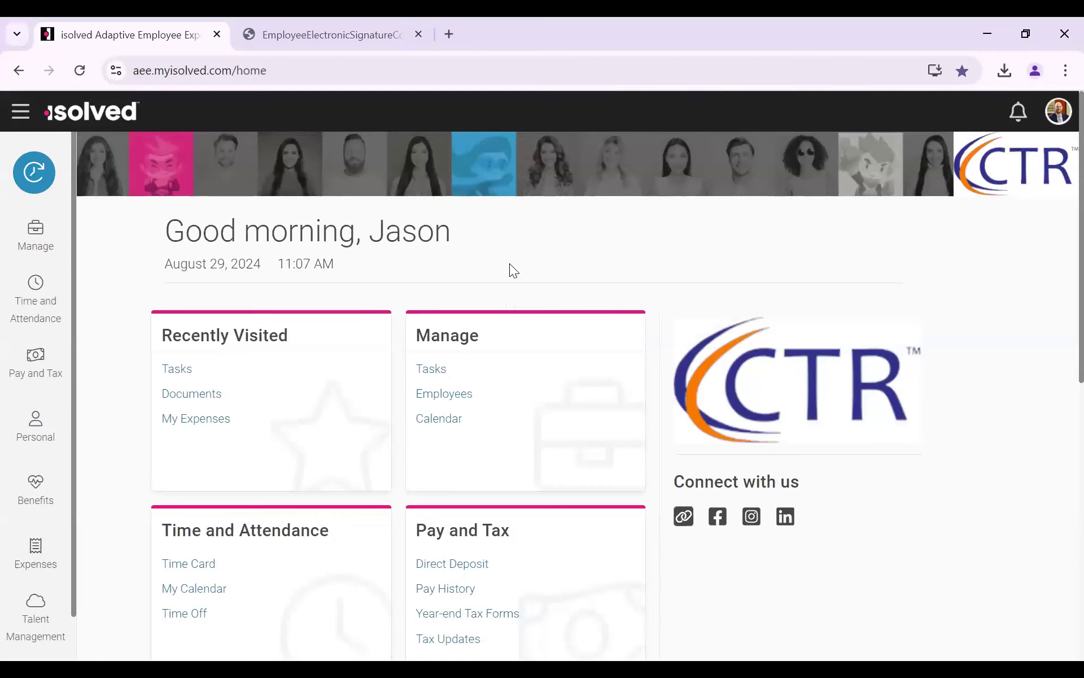
Step: Switch user to the Acme Corporation profile under Onboarding employees to open its onboarding welcome page
click(1057, 112)
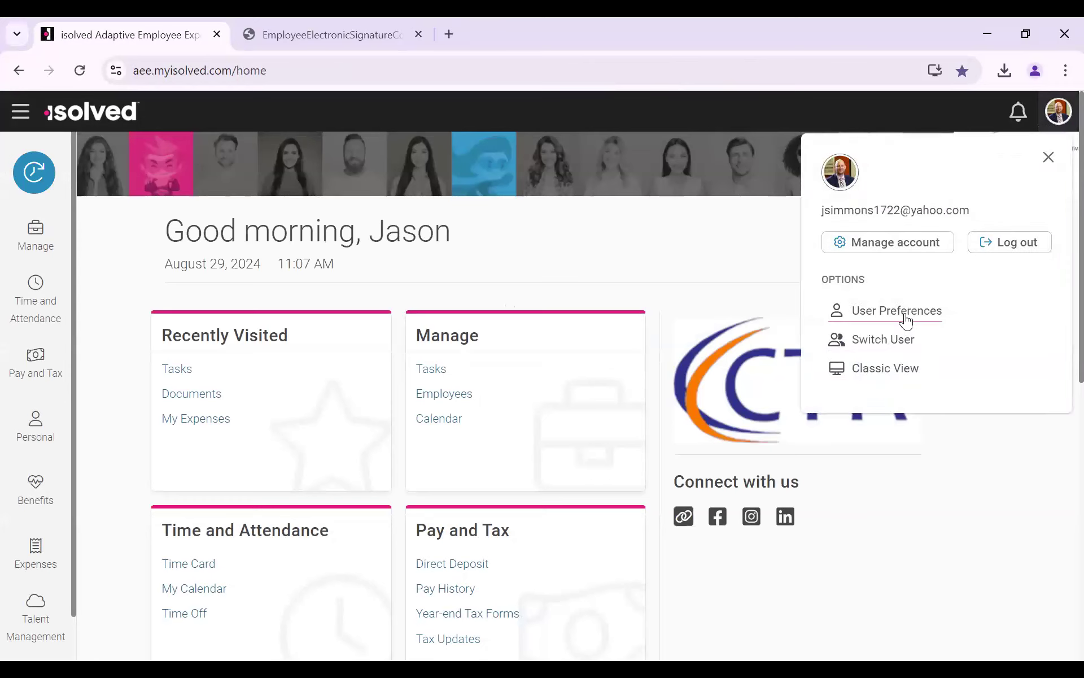
click(901, 342)
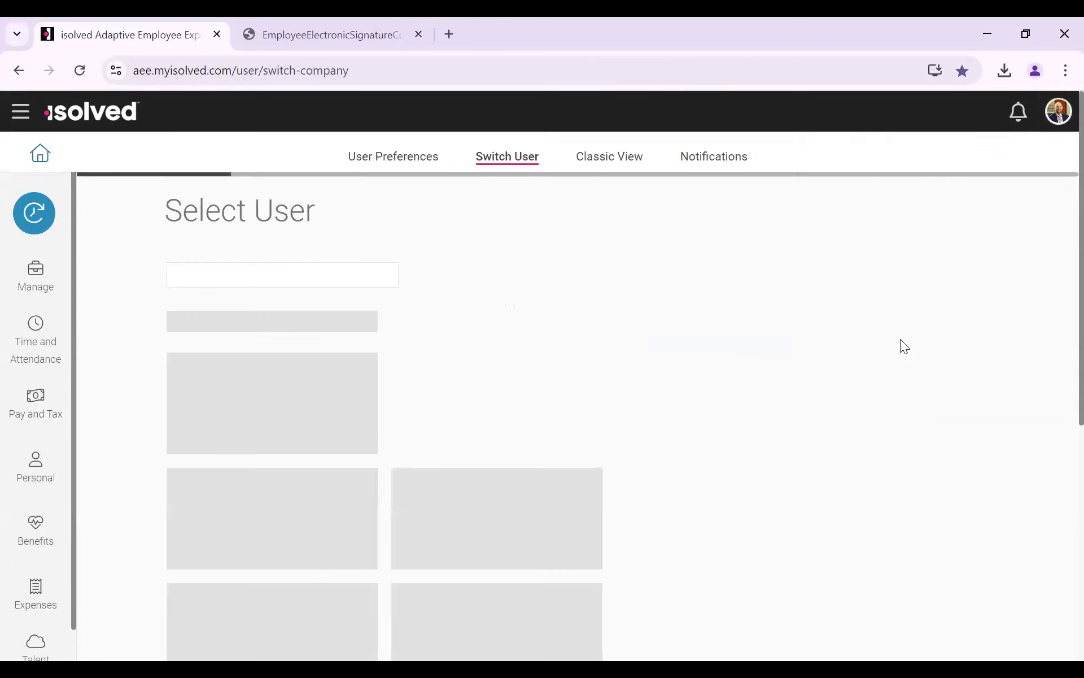
scroll(632, 330, down, 1)
scroll(628, 328, down, 2)
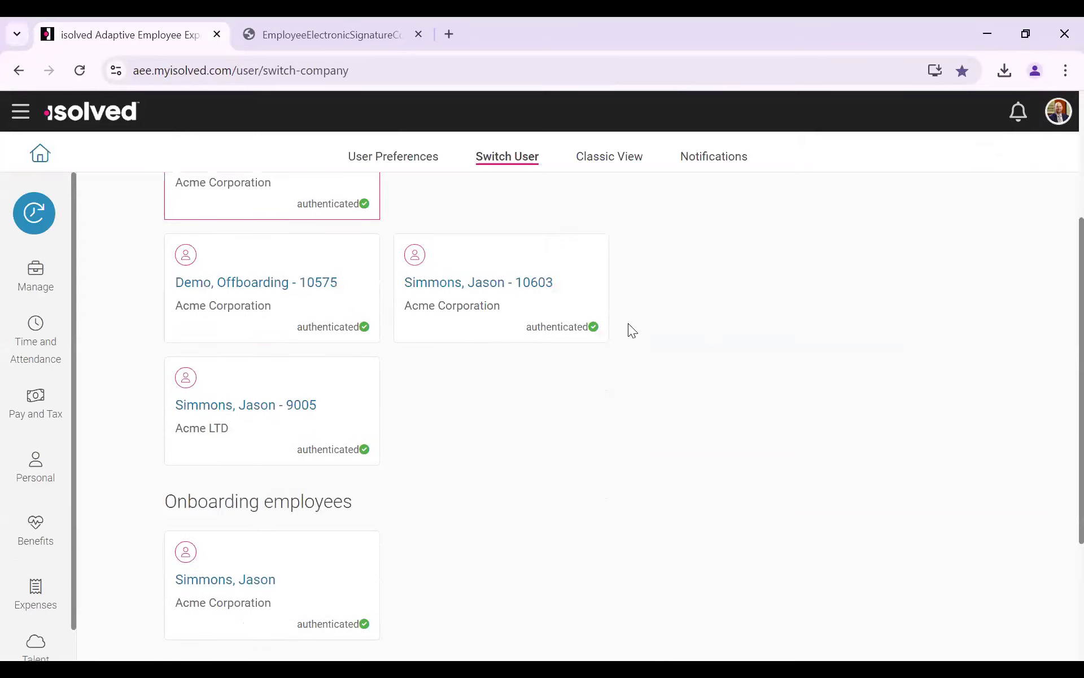
scroll(628, 328, up, 4)
scroll(640, 331, down, 5)
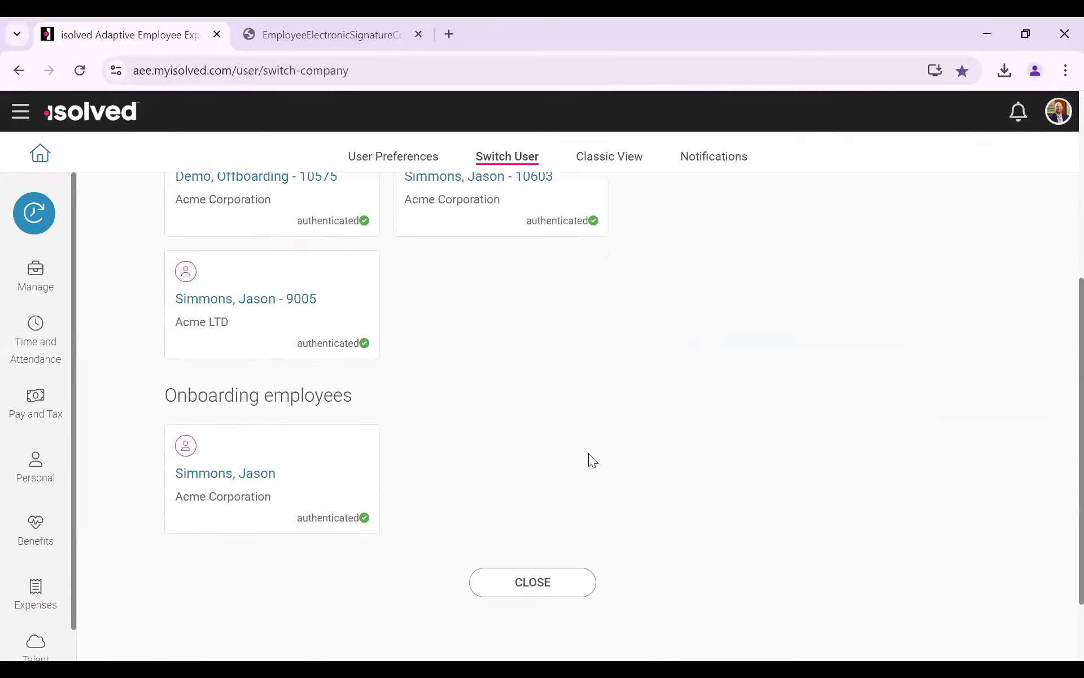
click(276, 475)
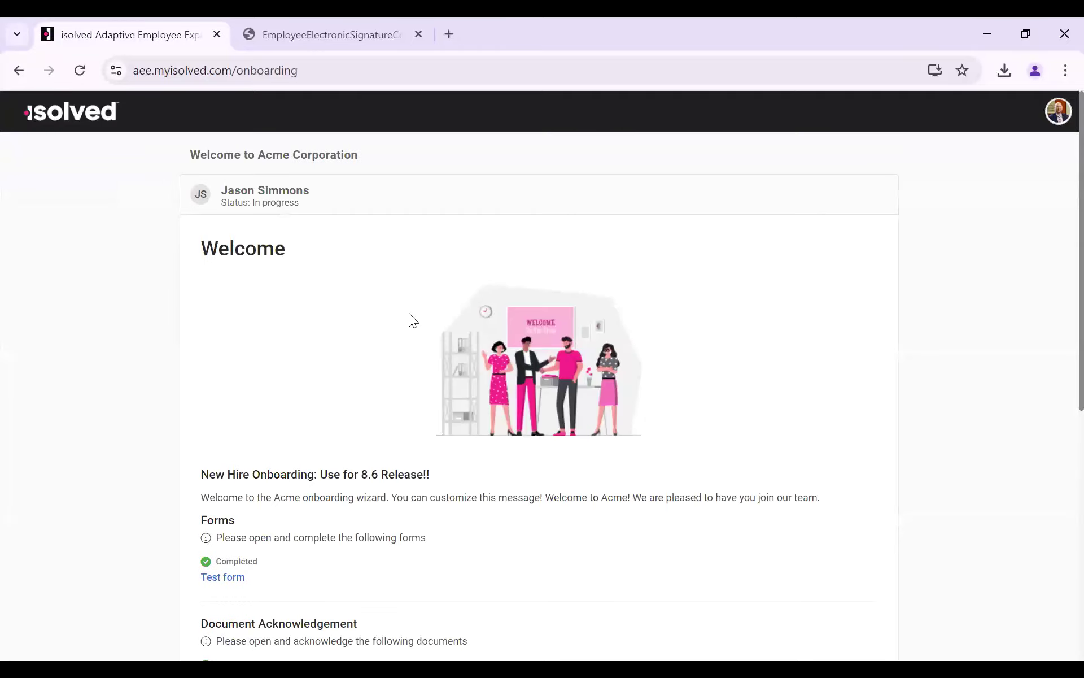
key(F11)
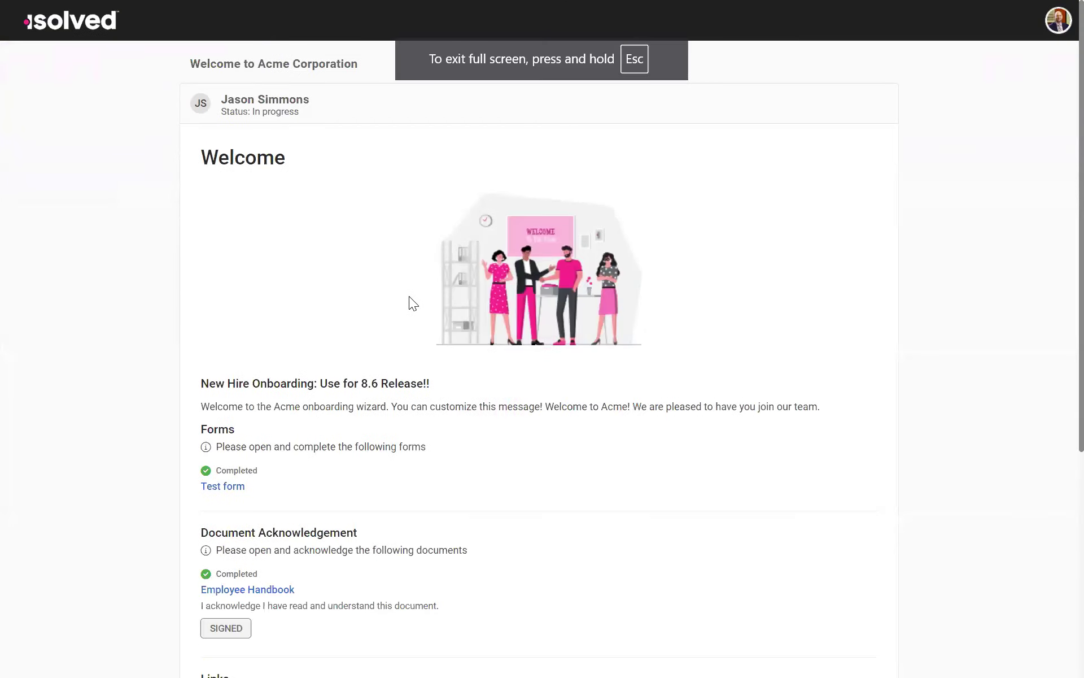
key(F11)
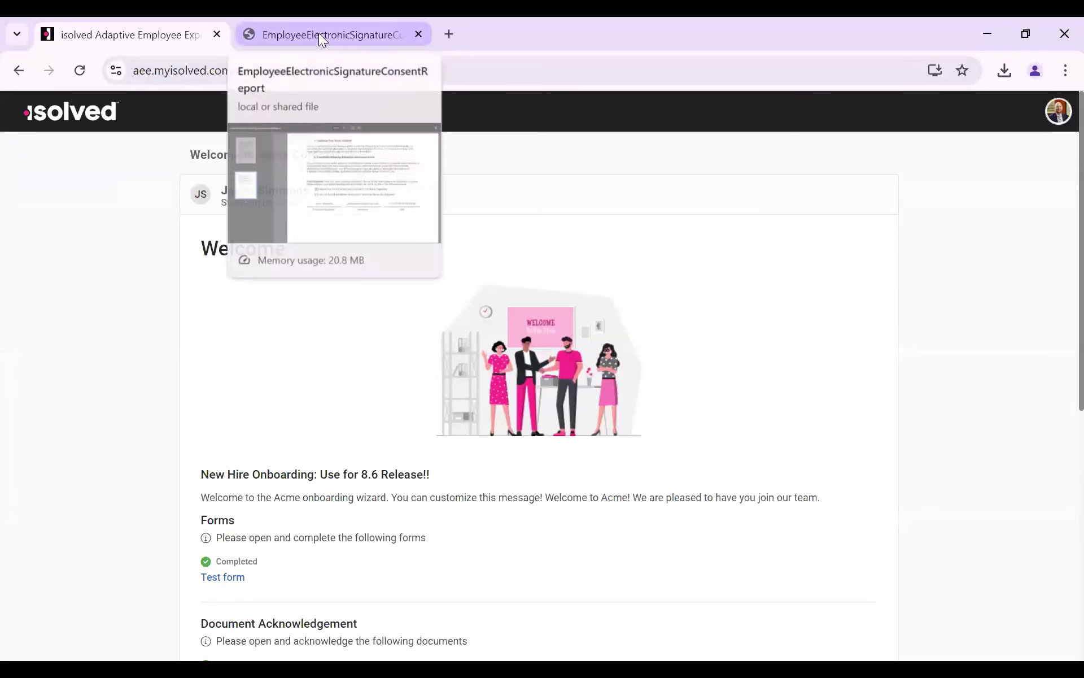
Step: Review the EmployeeElectronicSignatureConsentReport PDF, including its communication terms and the signed consent section
click(318, 33)
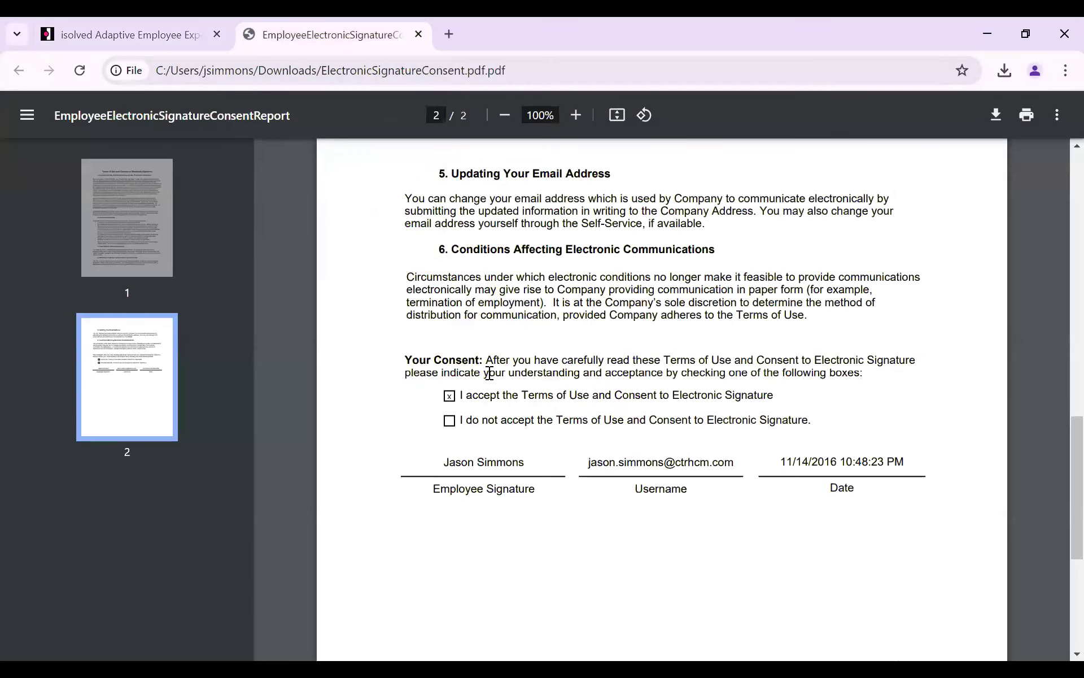
scroll(489, 372, up, 10)
scroll(489, 371, up, 3)
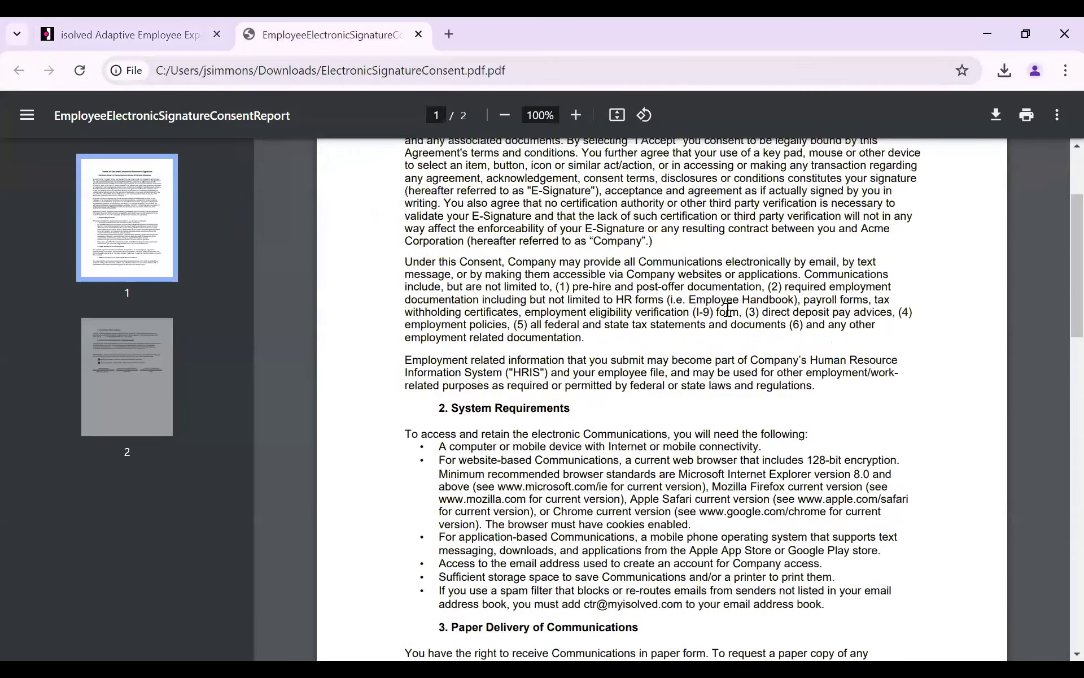
scroll(509, 251, down, 1)
scroll(615, 265, down, 2)
scroll(614, 265, down, 18)
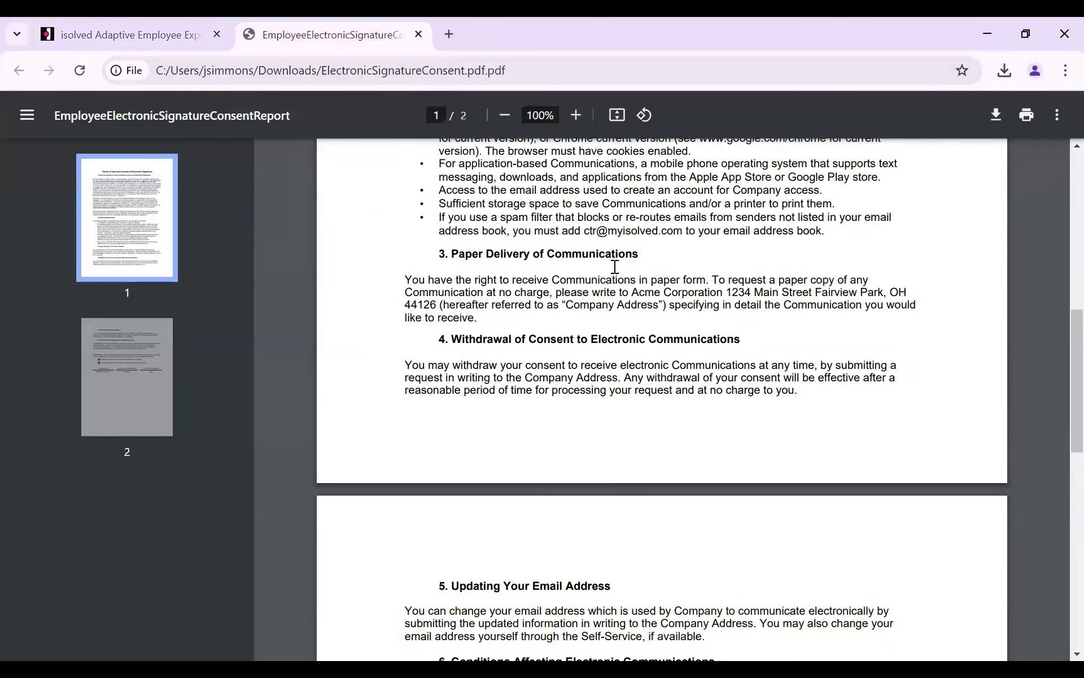
scroll(489, 265, up, 5)
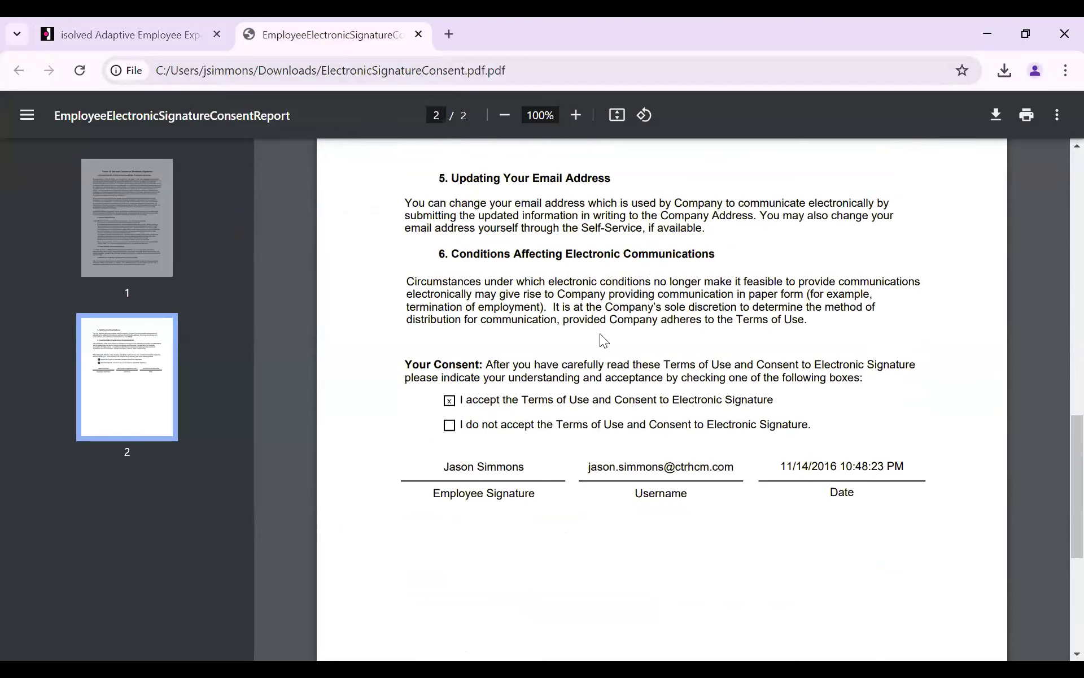
Step: Recheck the signed consent document, close it, and display the Acme Corporation onboarding welcome page in full screen
scroll(588, 331, up, 3)
scroll(571, 279, down, 3)
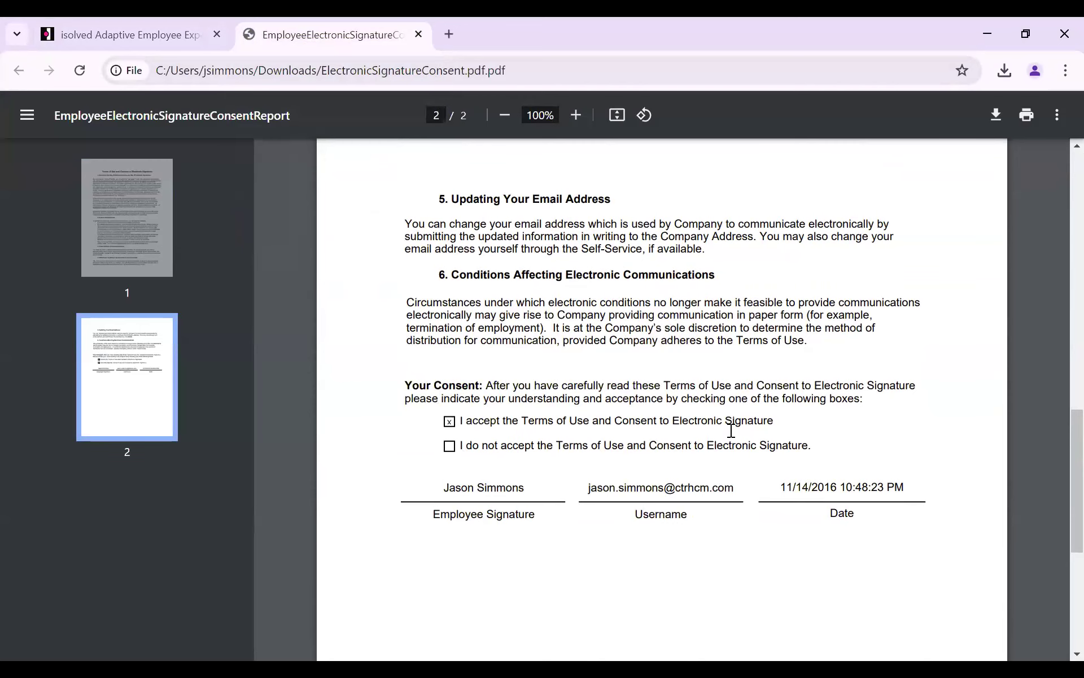
scroll(506, 396, up, 5)
scroll(508, 396, up, 10)
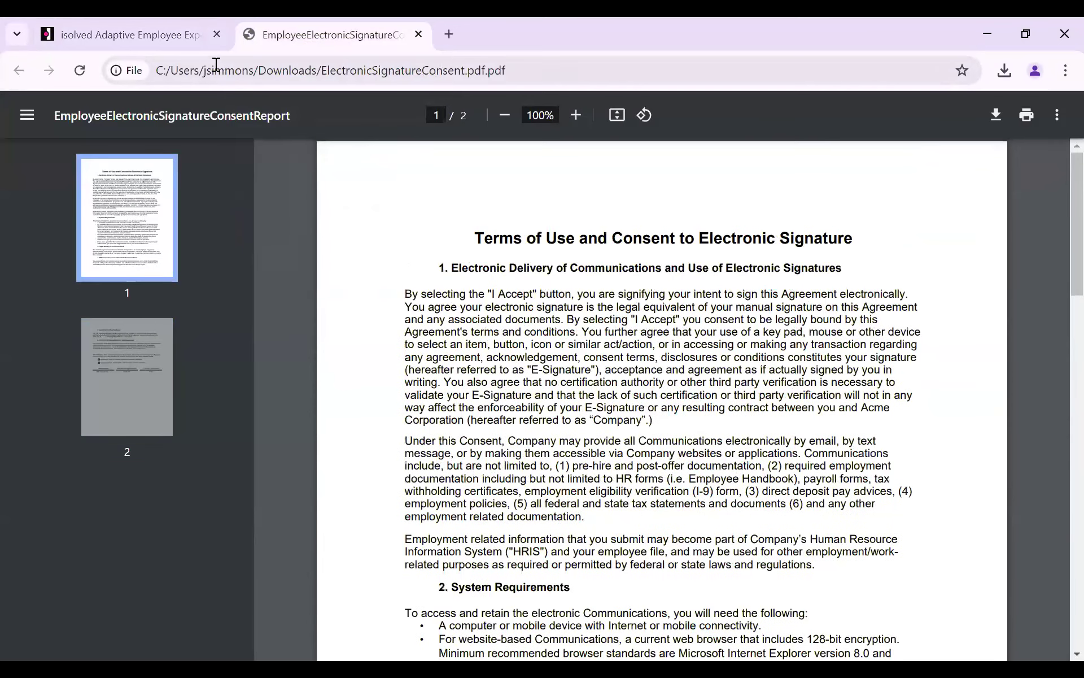
click(418, 35)
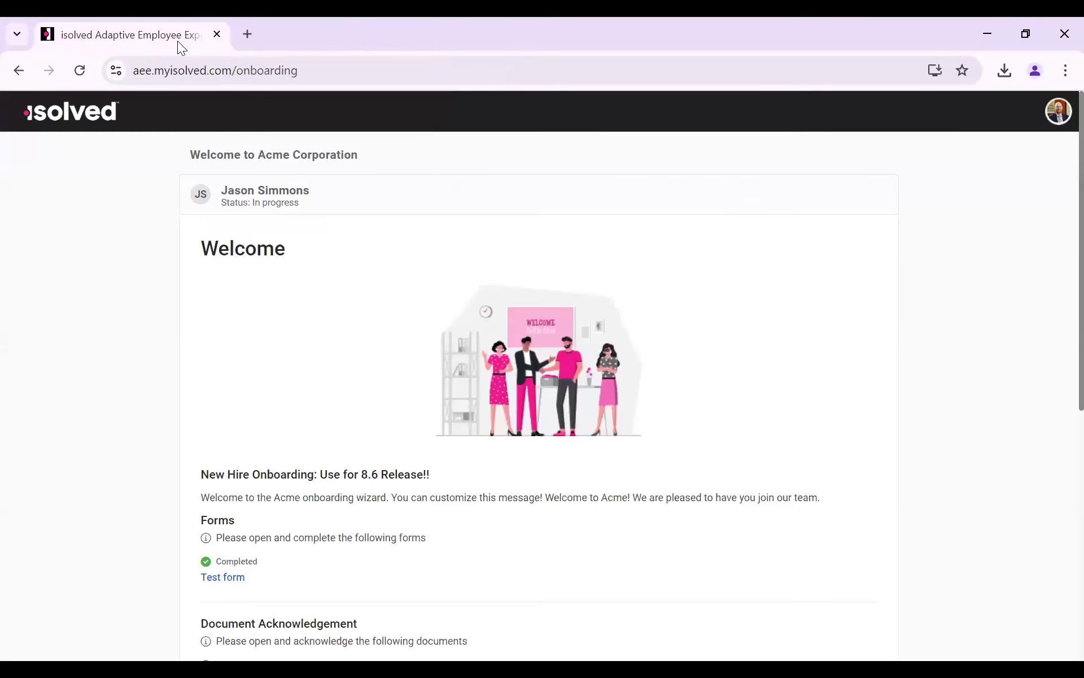
key(F11)
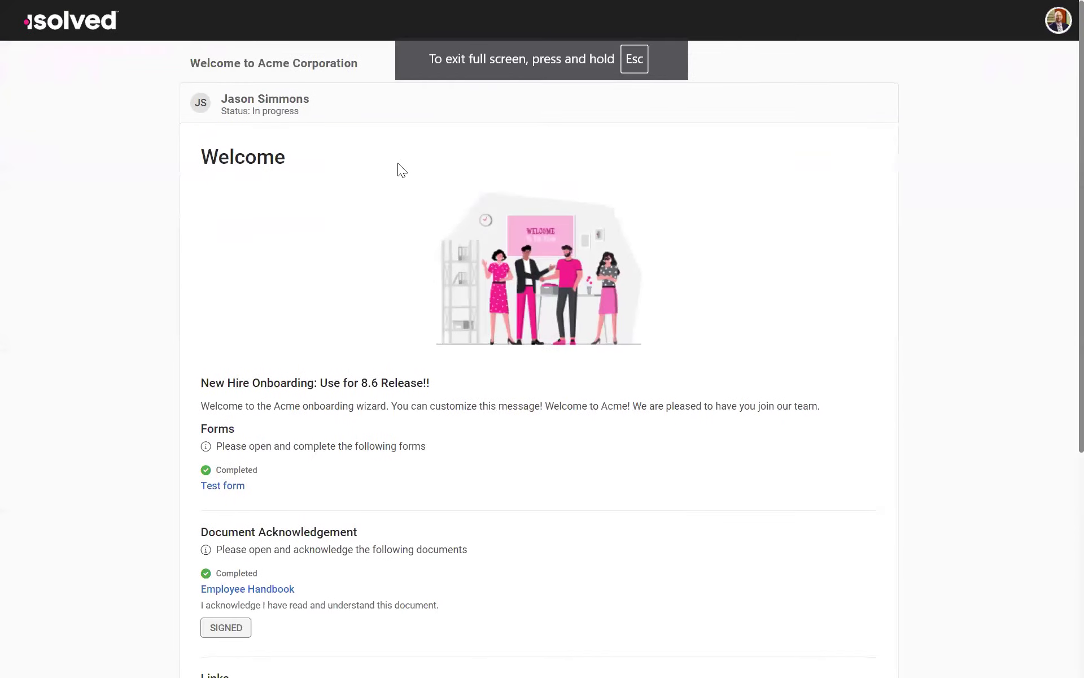
Step: Review the welcome page's message, Forms, Document Acknowledgement, Links and Informational Documents sections
scroll(396, 164, down, 1)
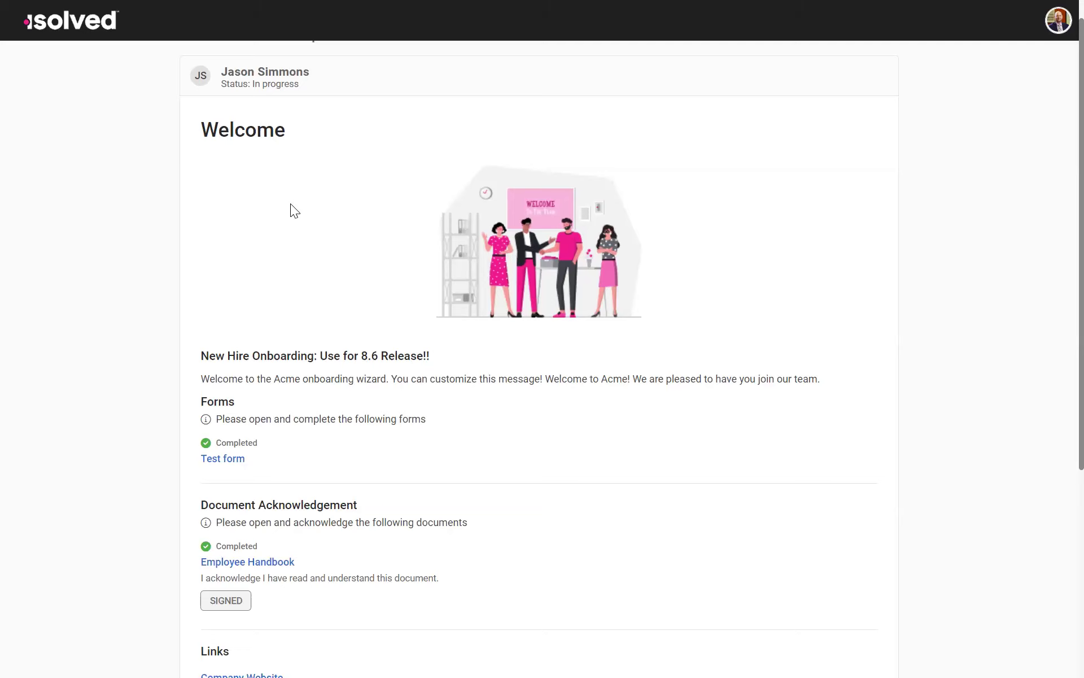
scroll(263, 316, up, 1)
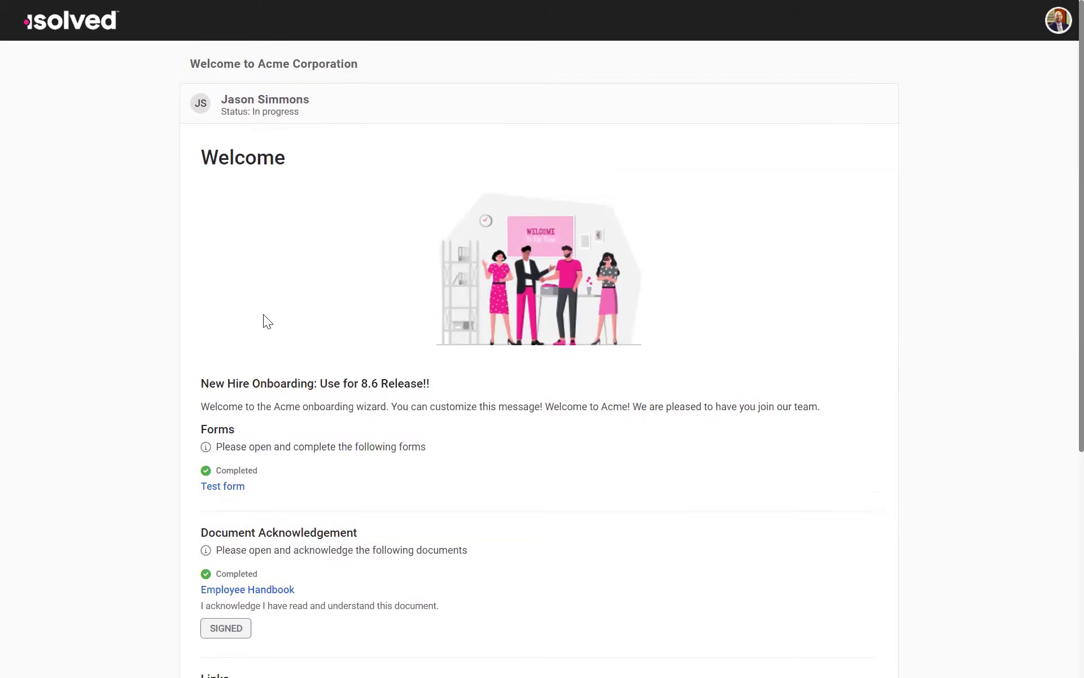
scroll(268, 318, down, 2)
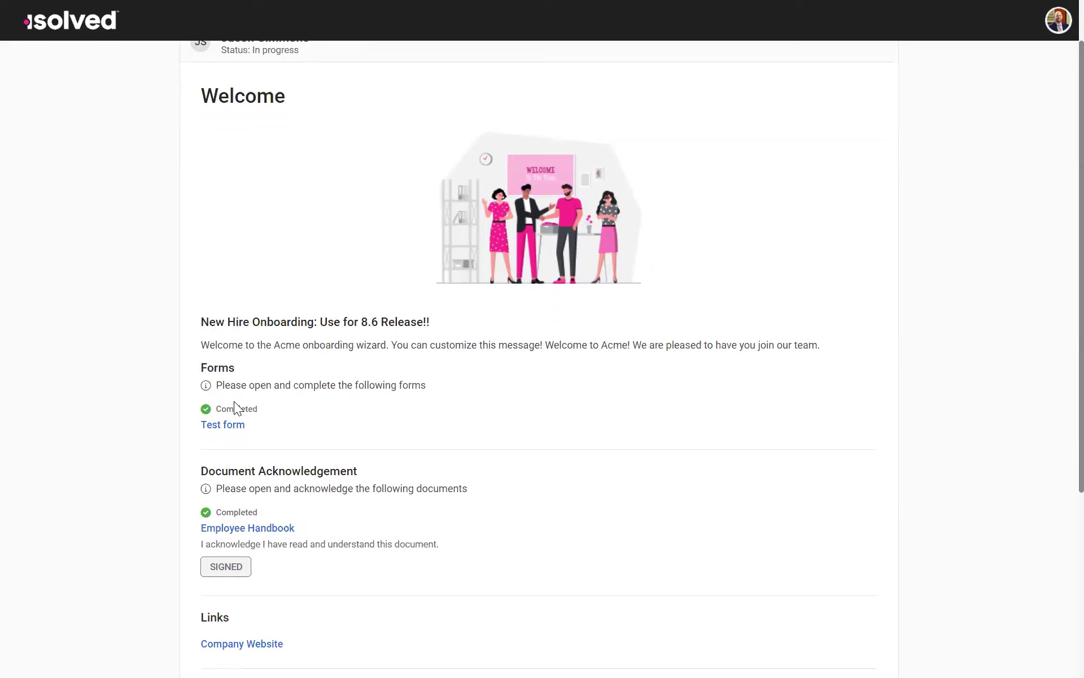
scroll(291, 455, down, 5)
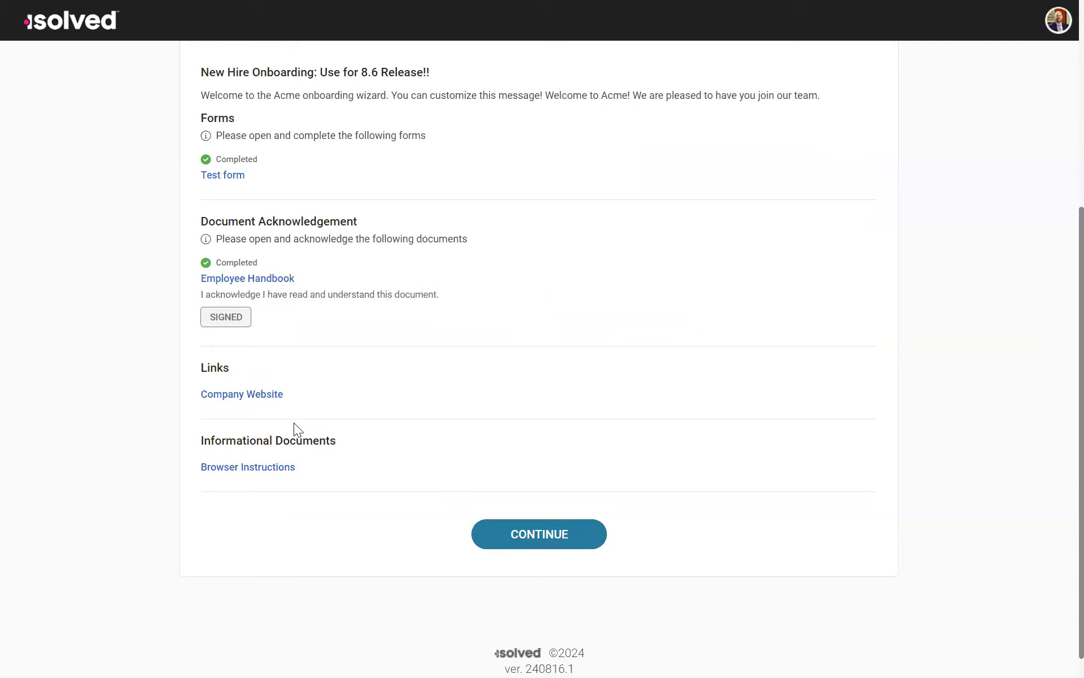
scroll(380, 398, up, 2)
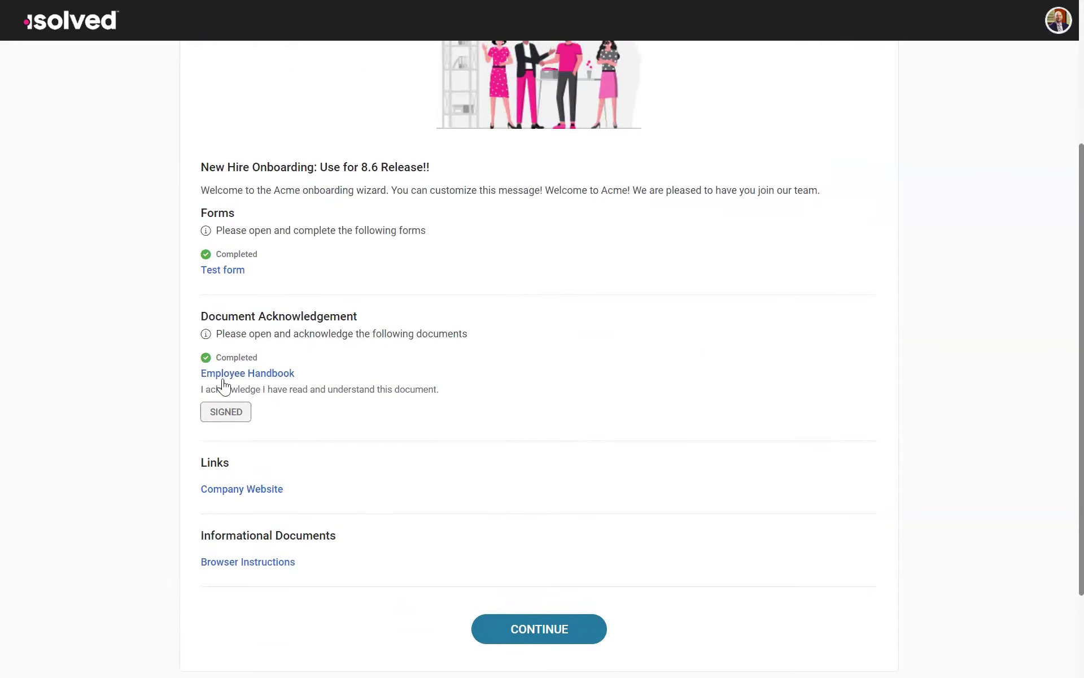
scroll(406, 428, up, 1)
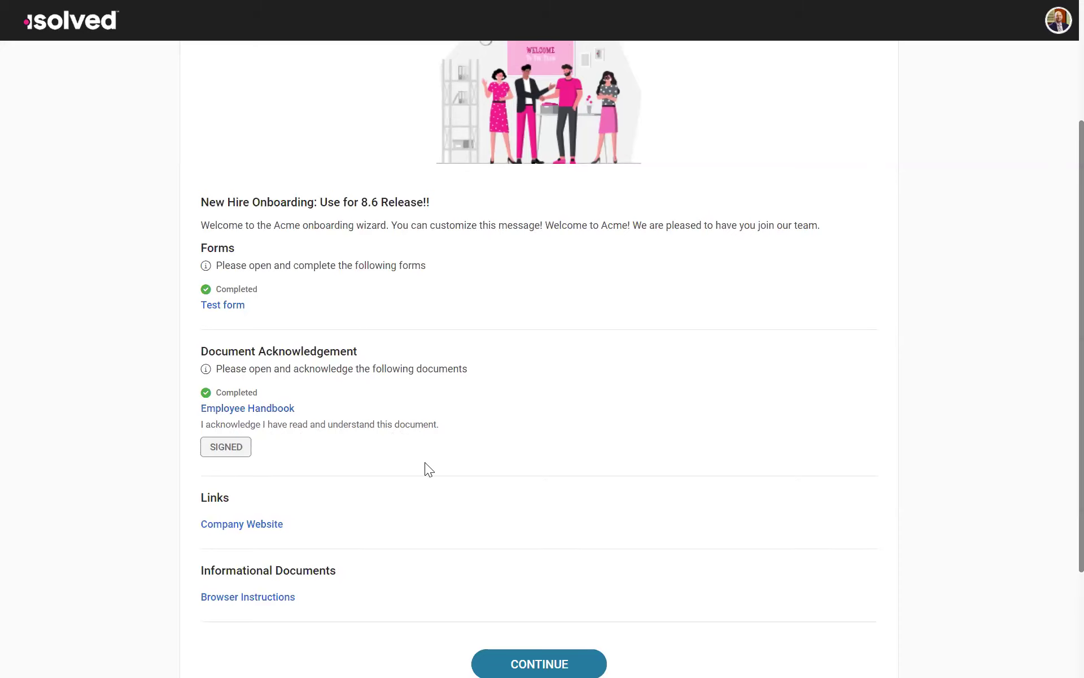
scroll(621, 462, down, 1)
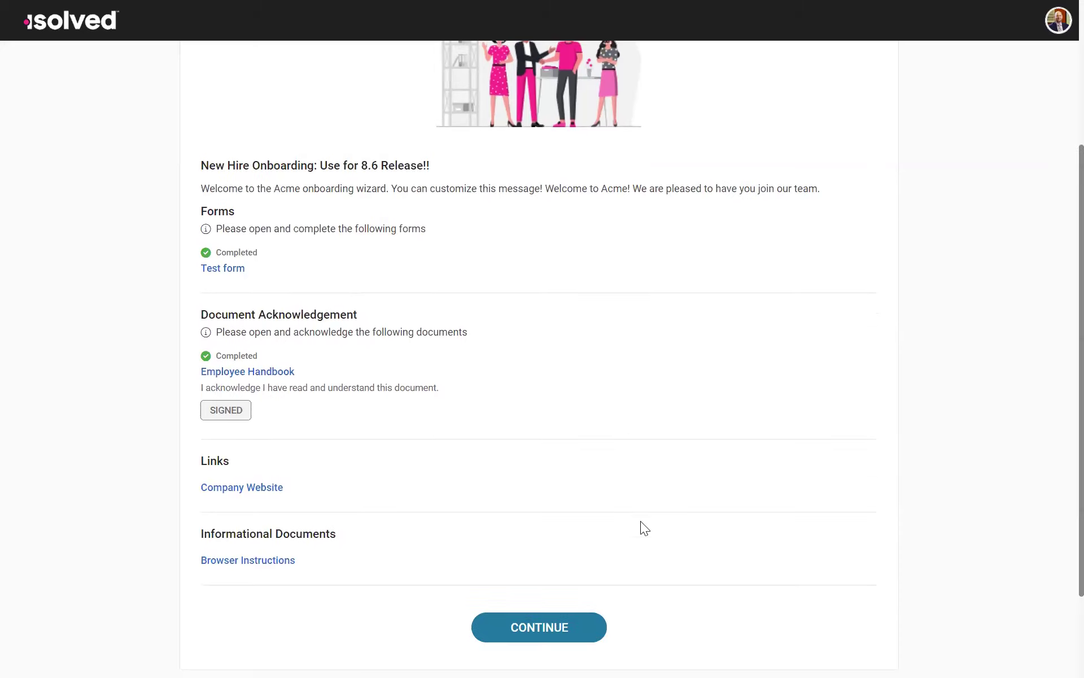
Step: Continue past the welcome page, open Welcome Documents for review, and look over the onboarding wizard's six sections
click(549, 640)
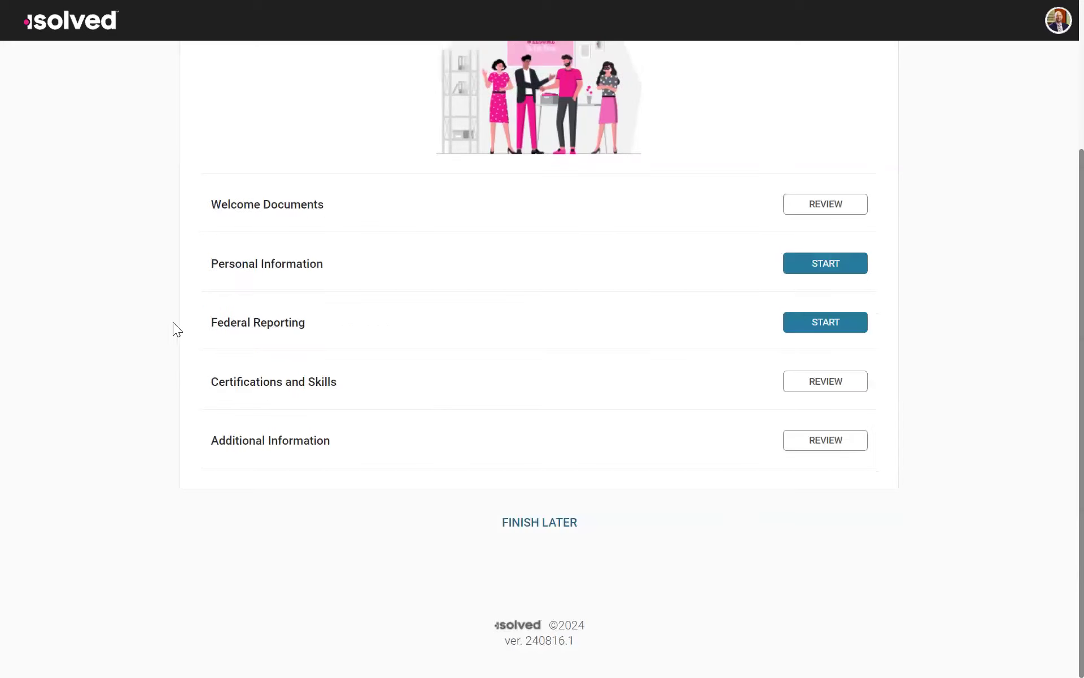
scroll(645, 333, up, 3)
click(845, 398)
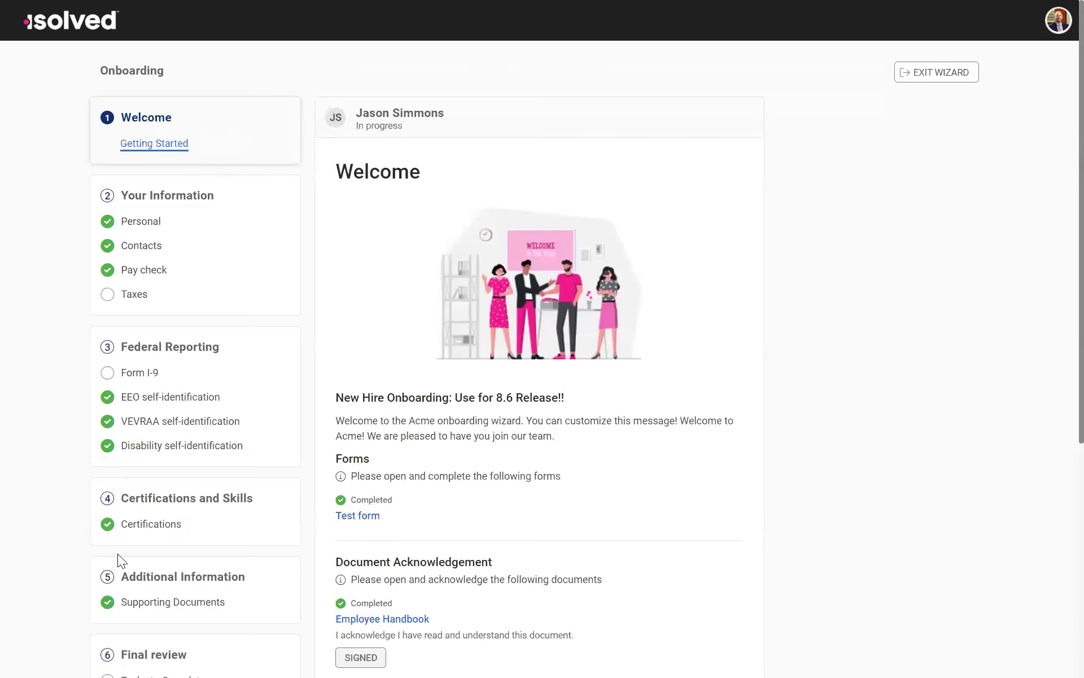
scroll(115, 655, down, 1)
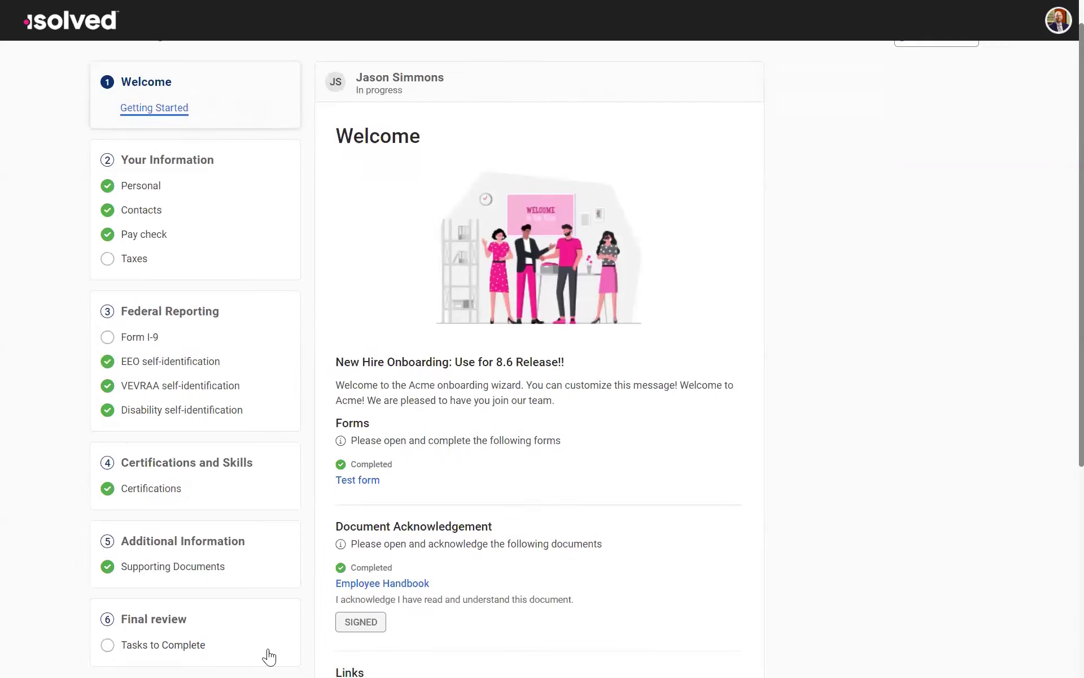
scroll(197, 522, up, 1)
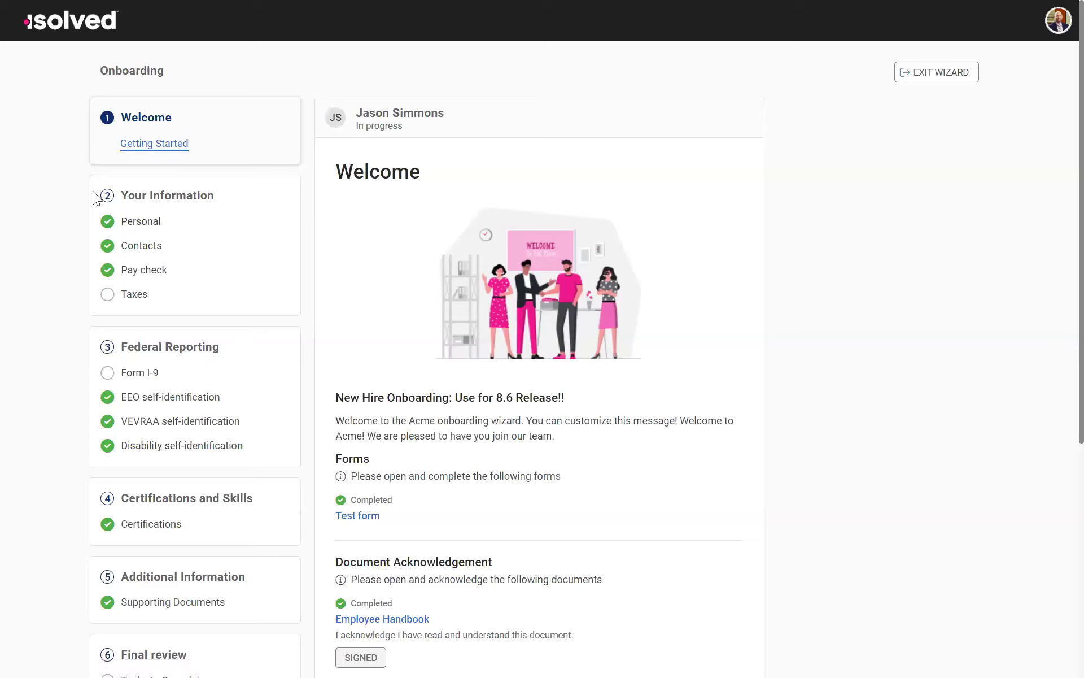
Step: Open the Personal page under Your Information and look over its profile picture, About You and Your Contact Details items
click(117, 224)
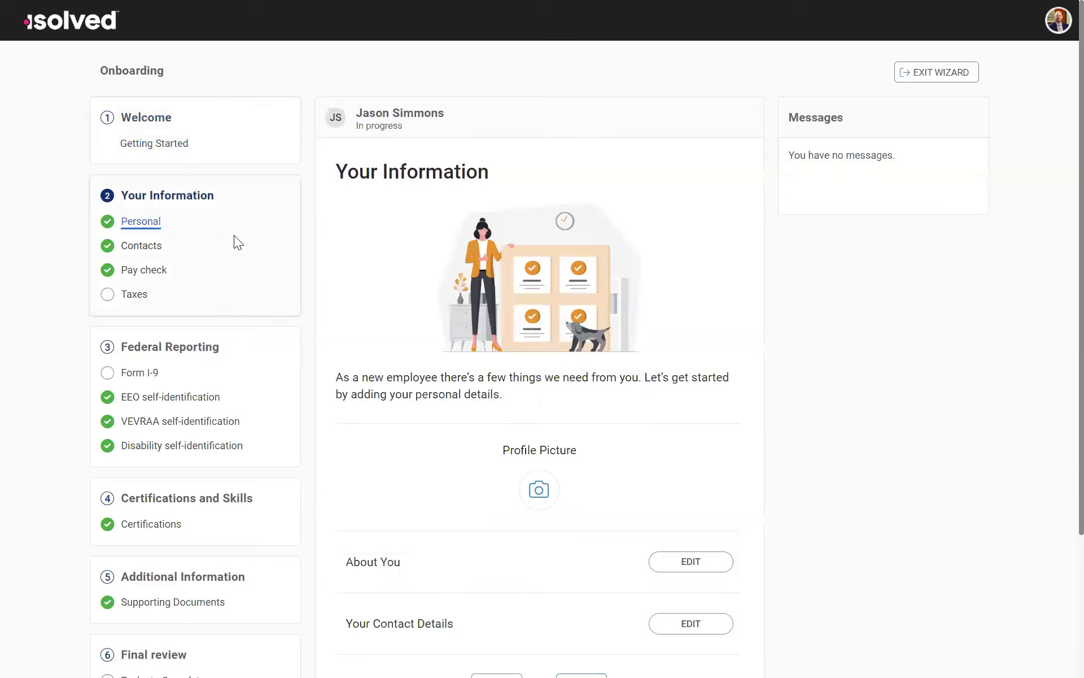
scroll(589, 412, down, 3)
scroll(602, 141, up, 1)
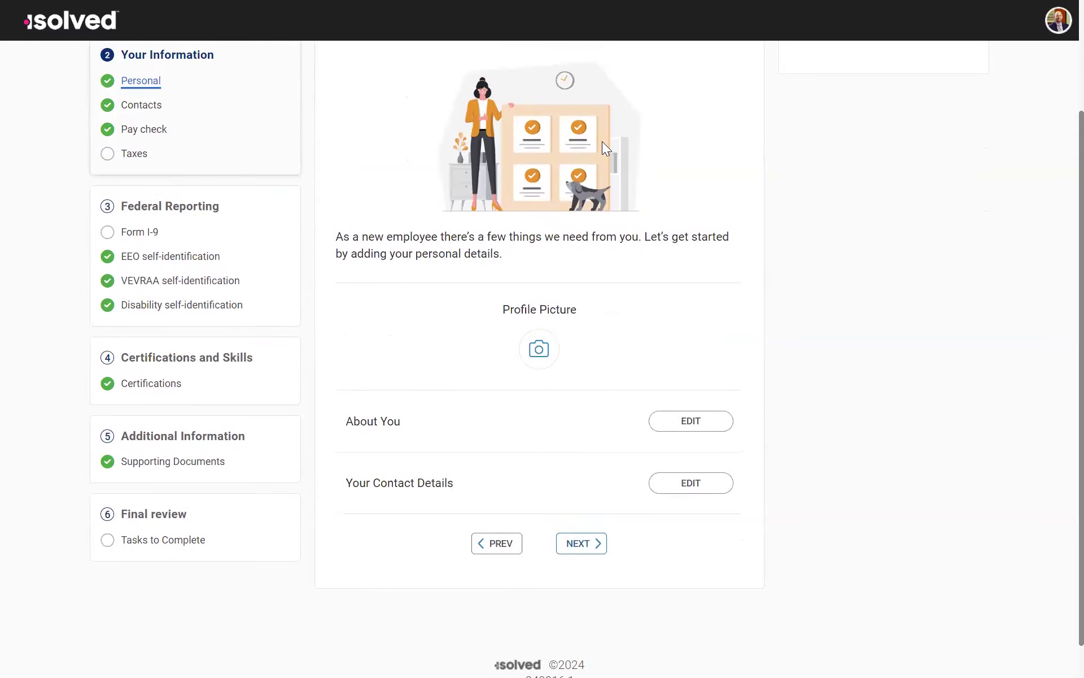
scroll(327, 157, up, 2)
scroll(663, 355, down, 2)
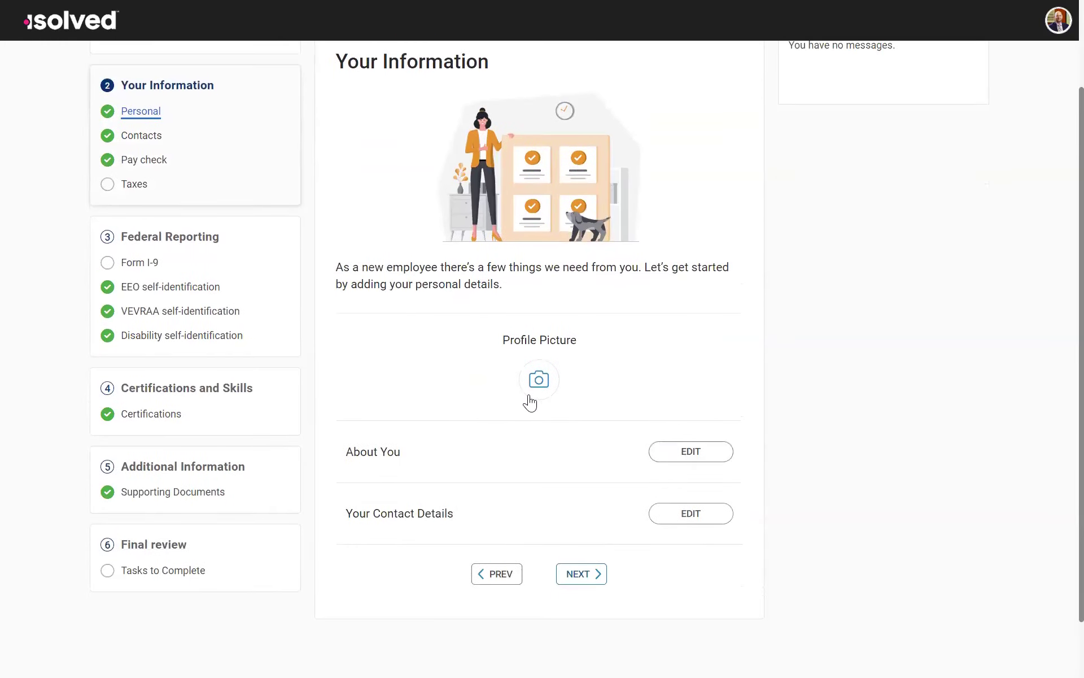
Step: Open About You for editing, review the name, home address and alternate address fields, and save the page
click(683, 454)
scroll(471, 166, up, 1)
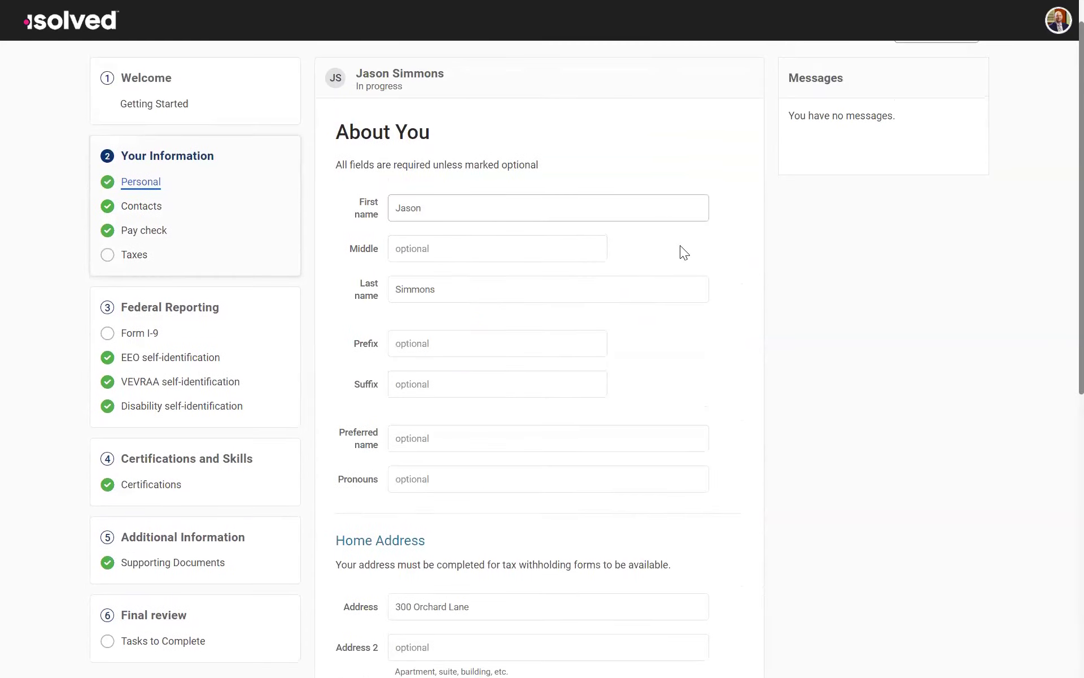
scroll(463, 358, down, 4)
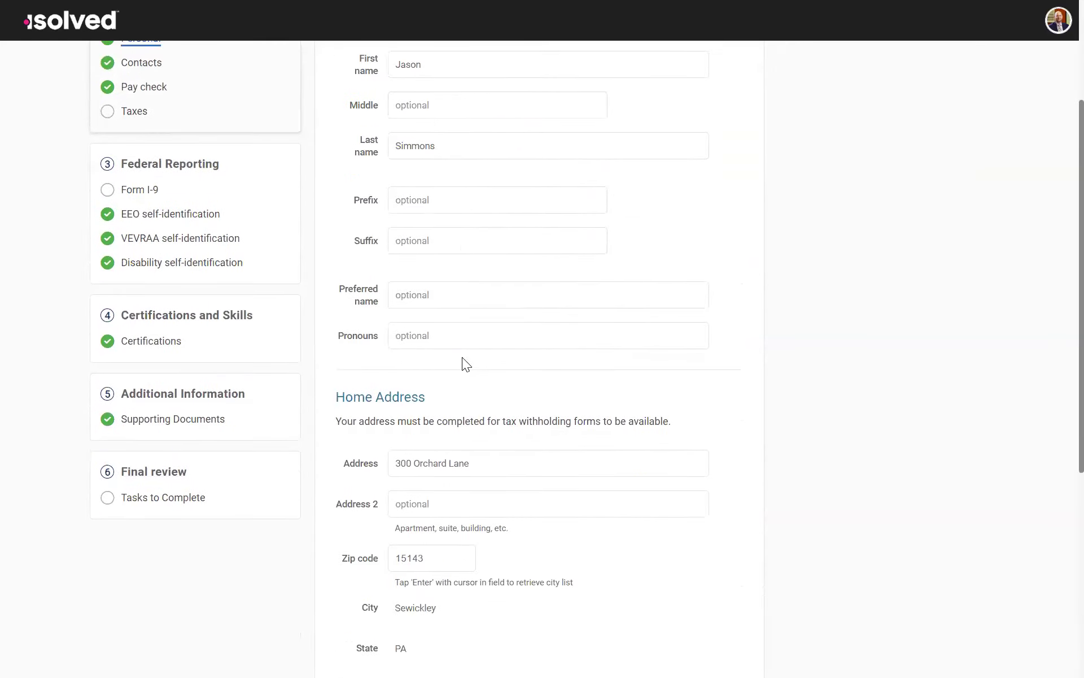
scroll(462, 356, up, 3)
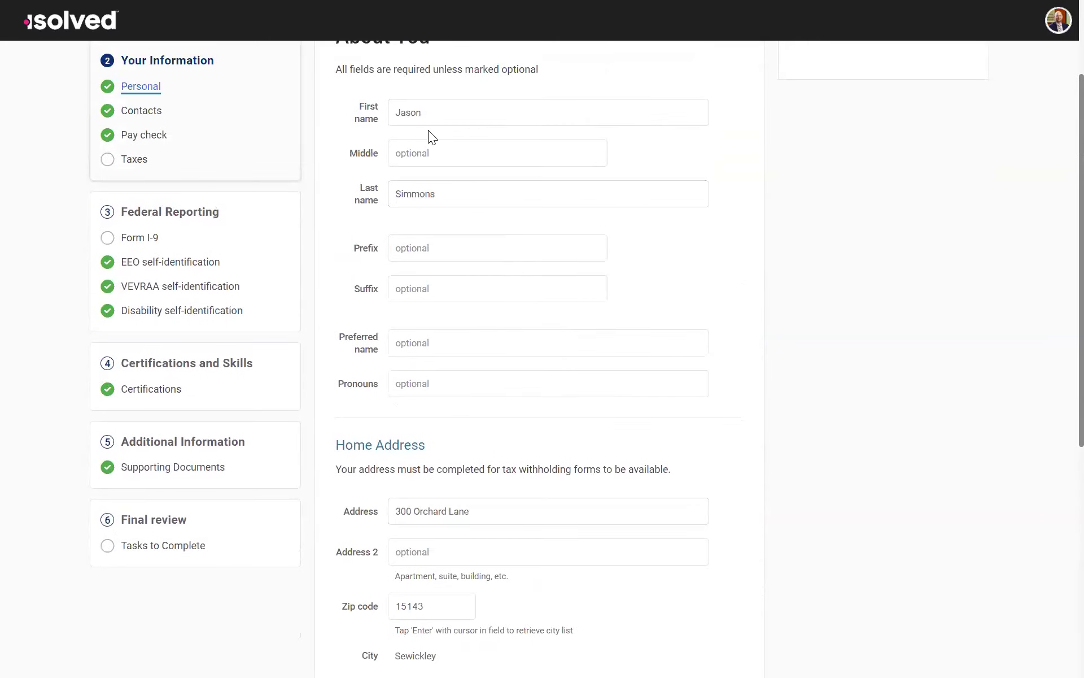
scroll(461, 254, down, 5)
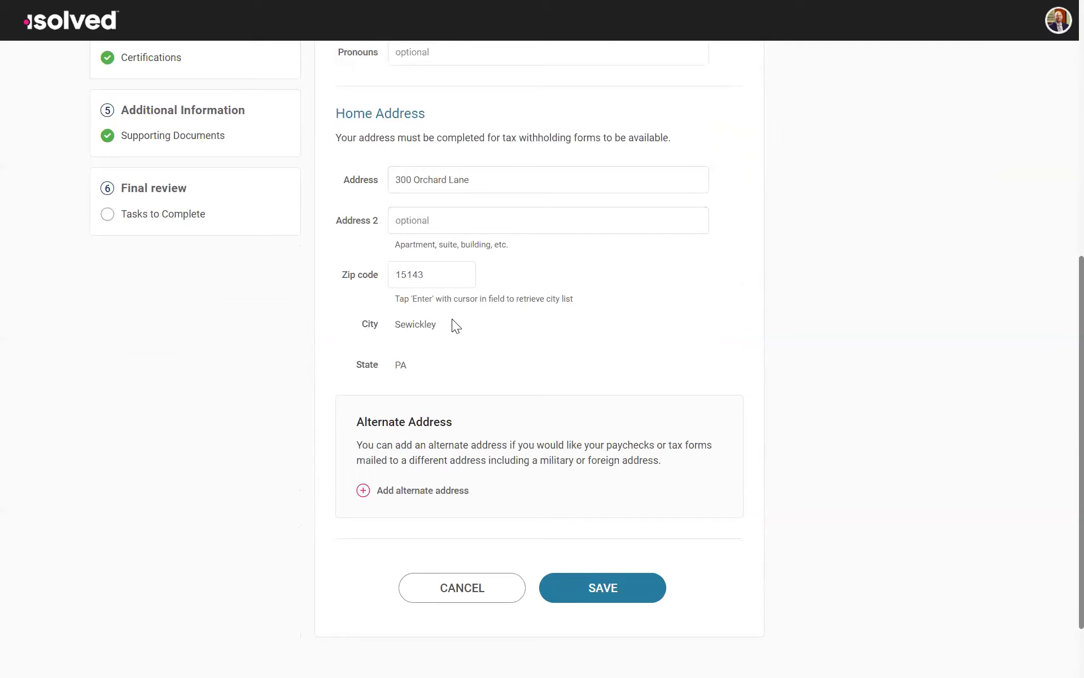
scroll(398, 283, down, 2)
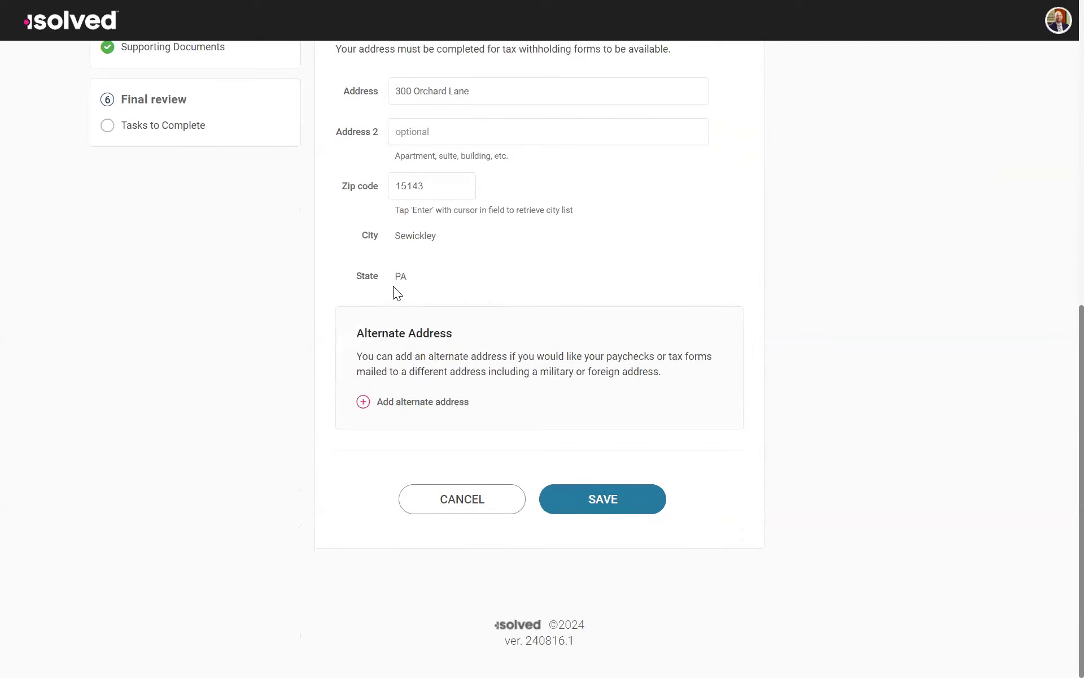
scroll(395, 233, up, 2)
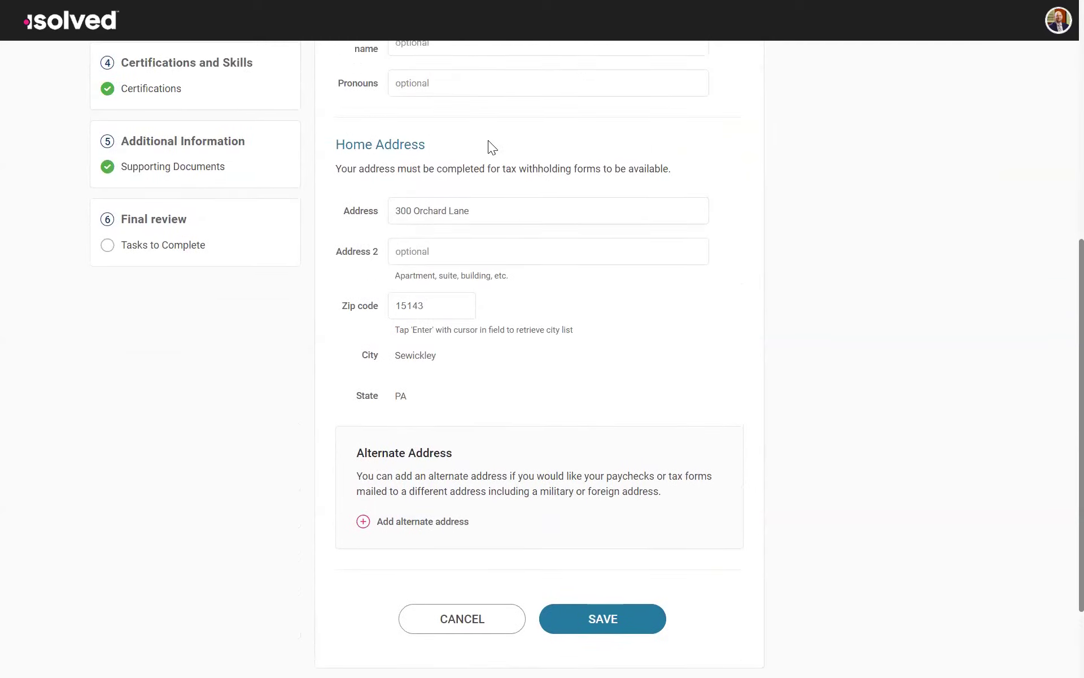
scroll(491, 150, down, 2)
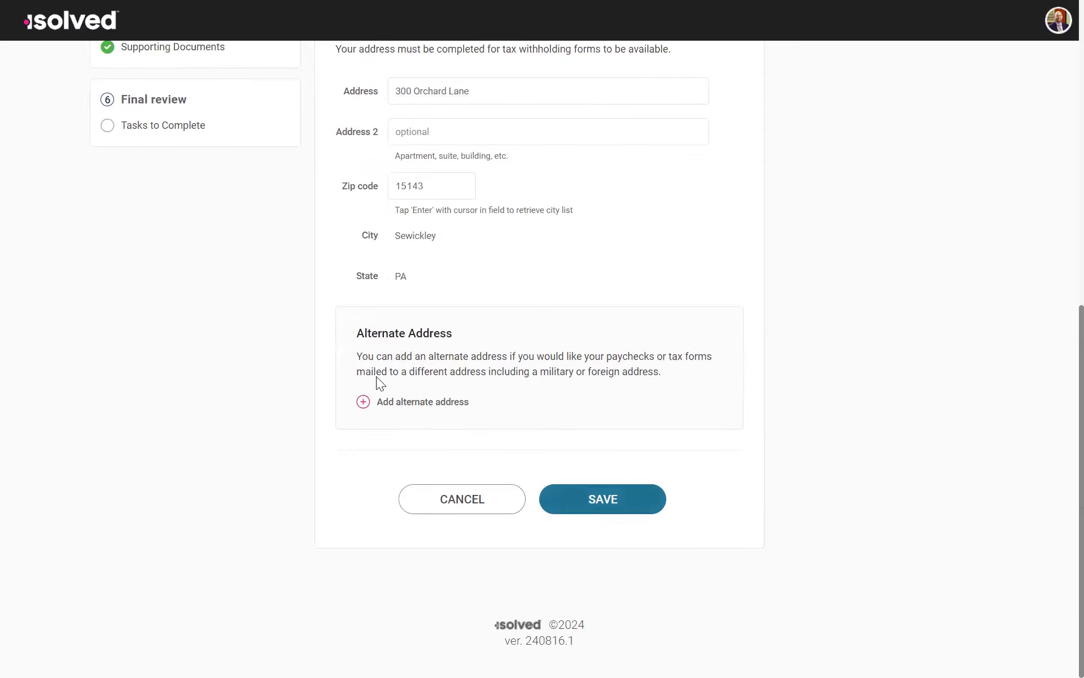
scroll(450, 310, up, 9)
scroll(432, 421, down, 4)
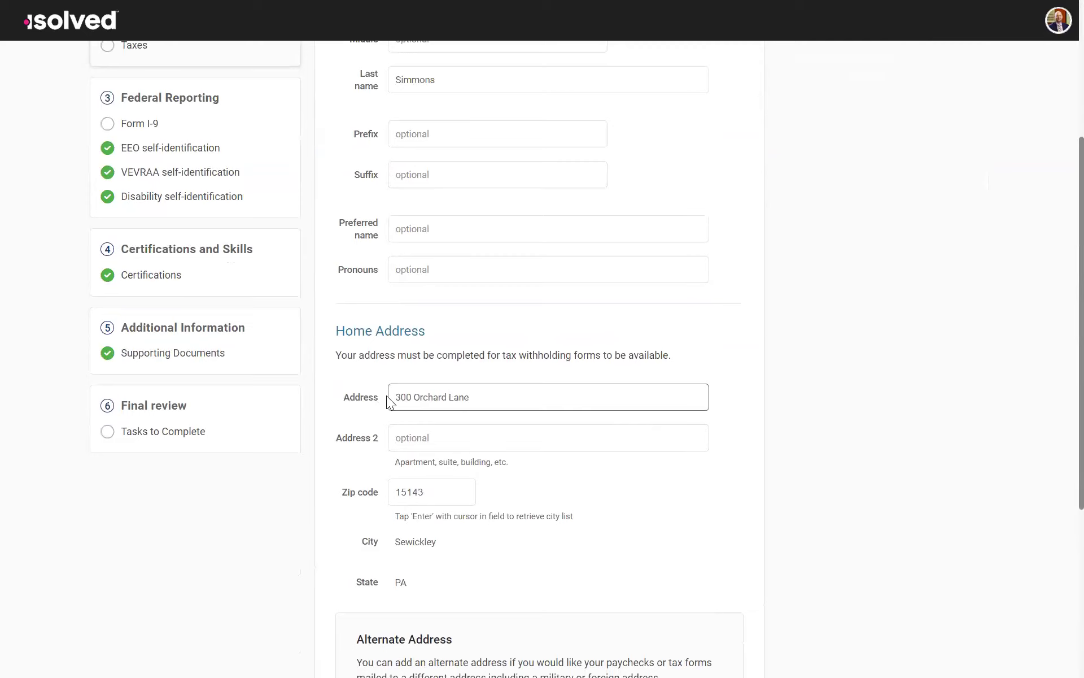
scroll(386, 395, down, 5)
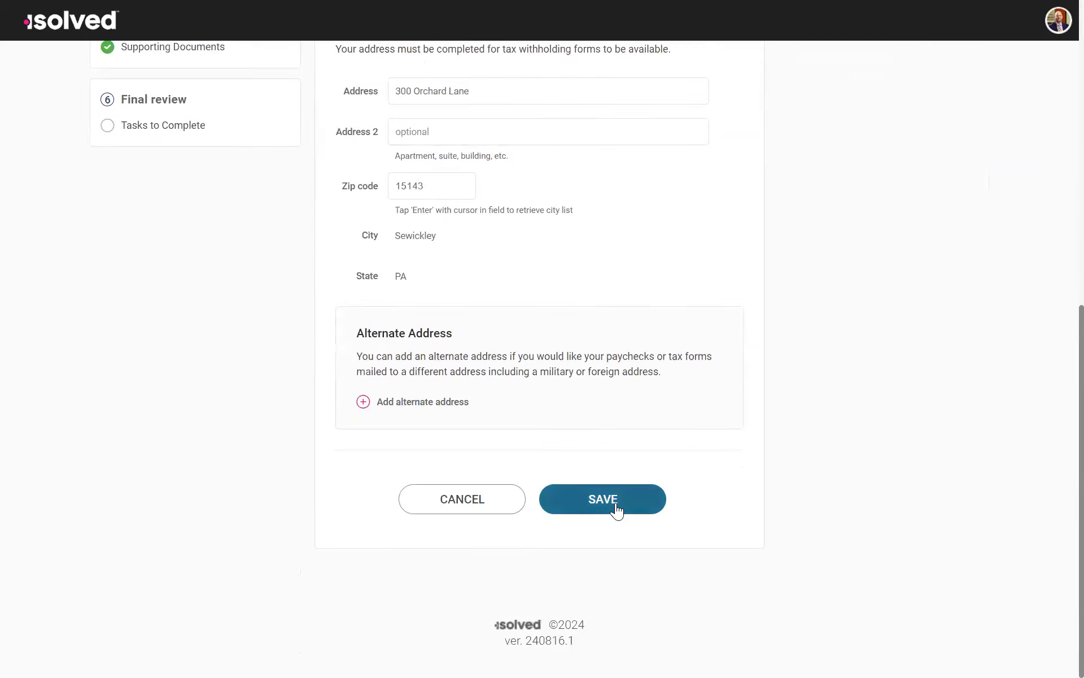
click(617, 508)
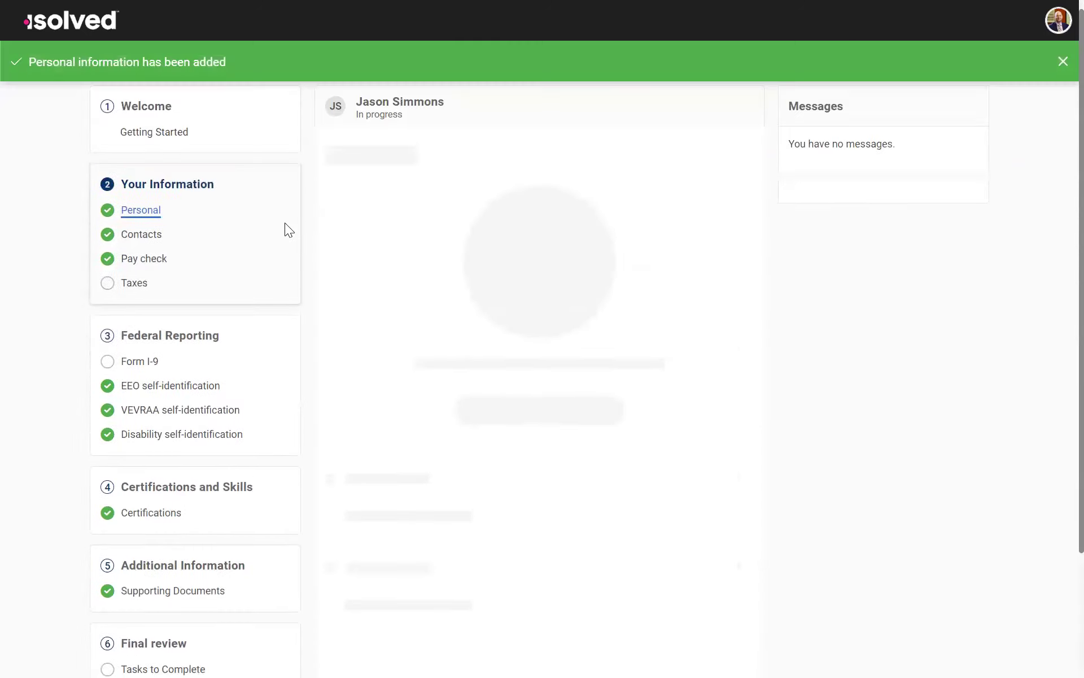
Step: Open Your Contact Details for editing, briefly reveal the masked SSN to check it, and save the details
scroll(684, 477, down, 3)
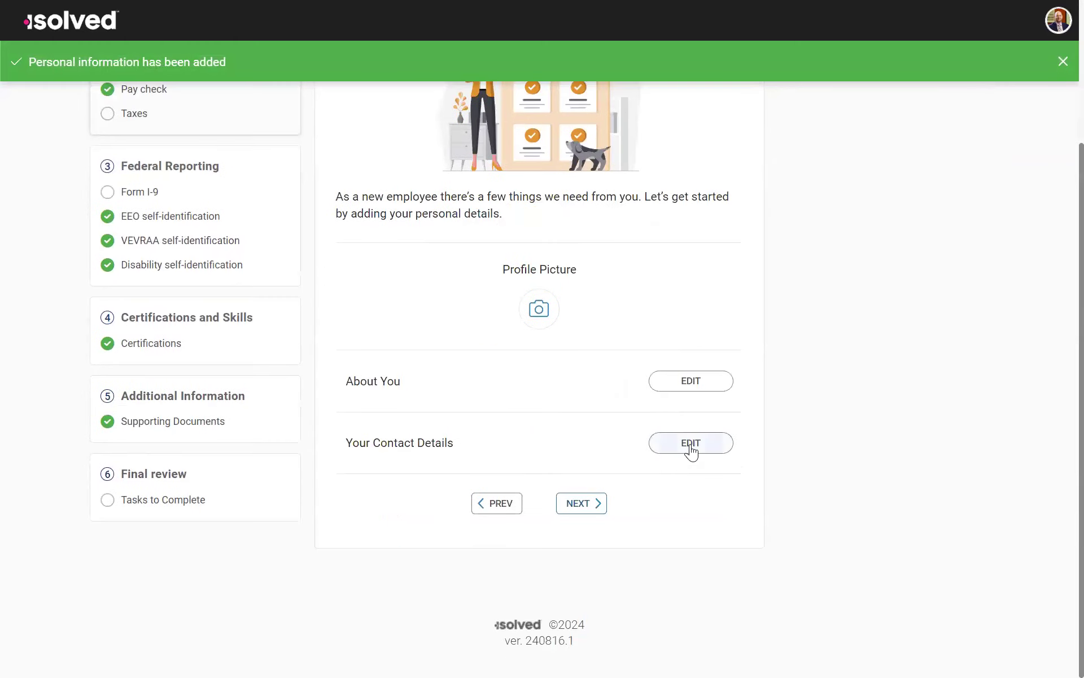
click(690, 446)
scroll(469, 238, up, 3)
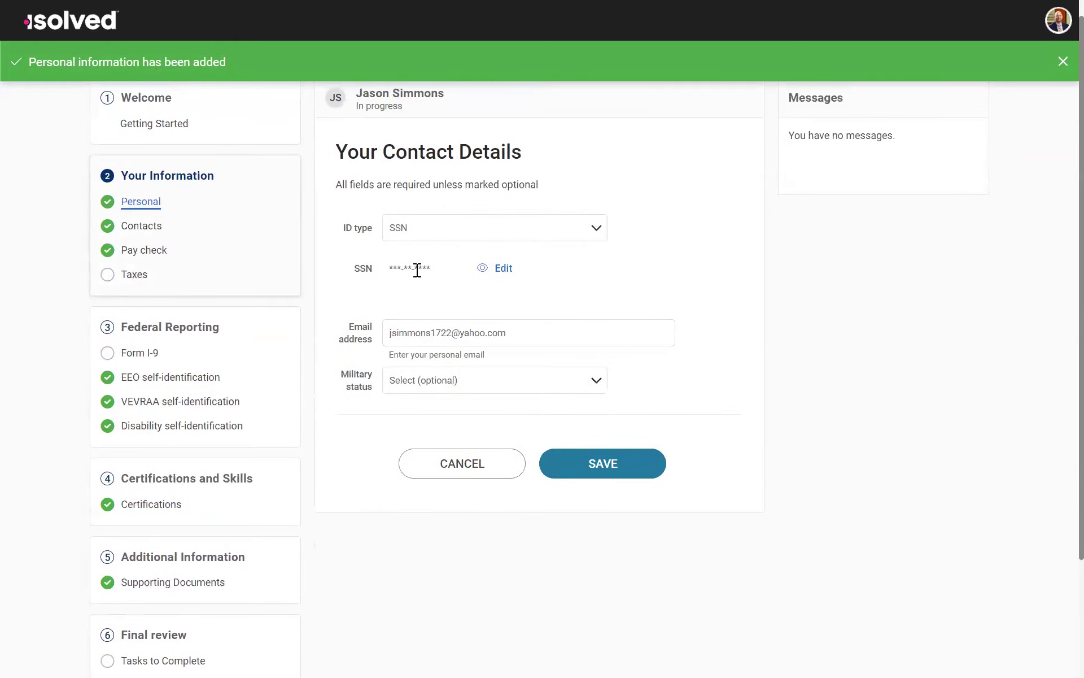
click(483, 269)
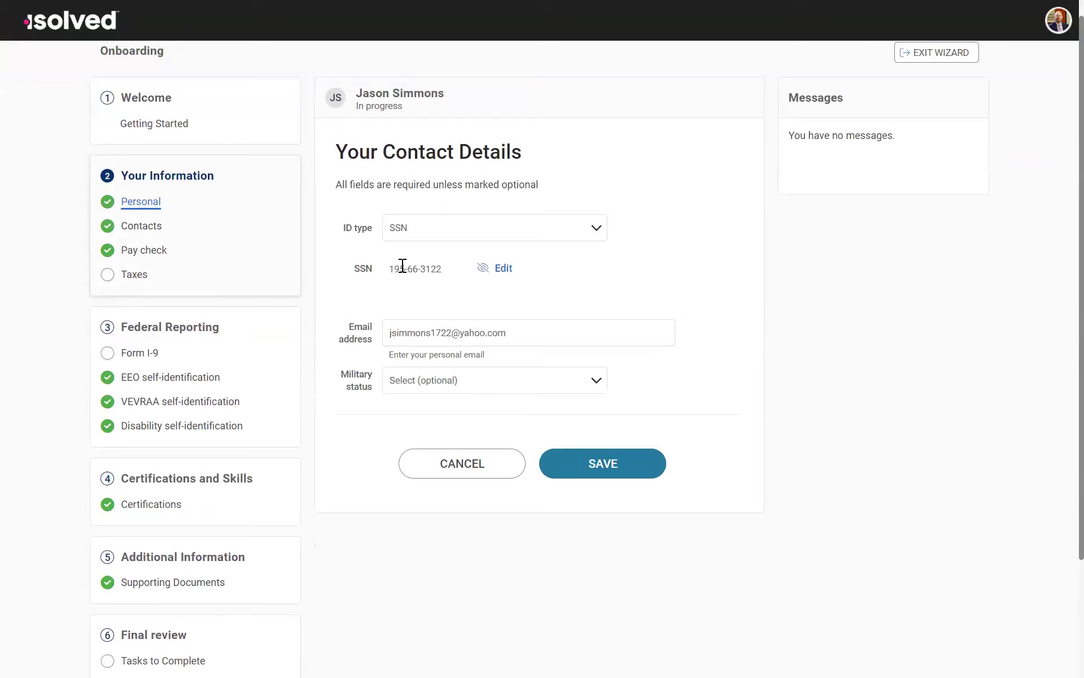
click(483, 269)
click(597, 465)
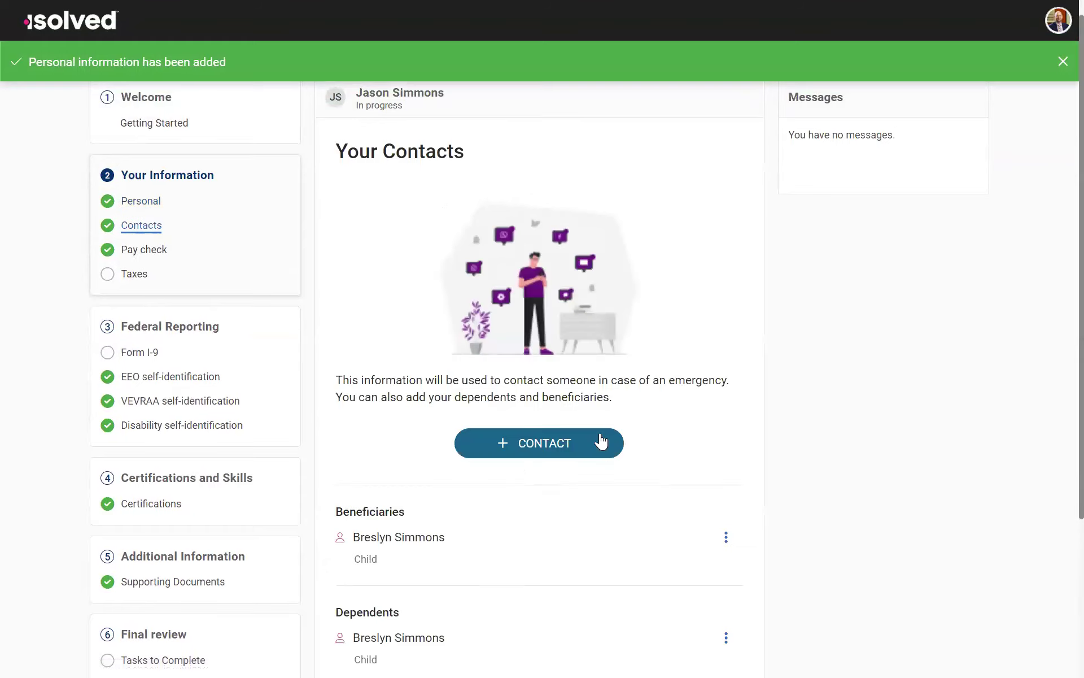
Step: Start a new contact on the Your Contacts page and review the relationship, contact type and general fields
scroll(503, 349, down, 4)
scroll(568, 308, up, 1)
click(568, 308)
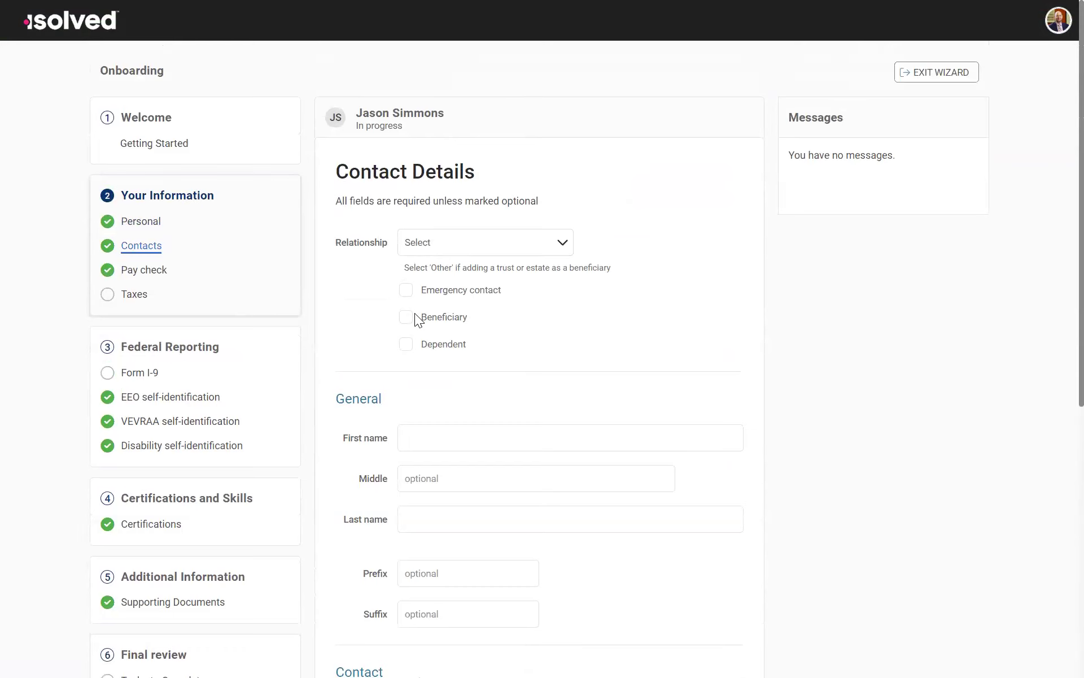
scroll(487, 372, down, 5)
scroll(487, 371, up, 5)
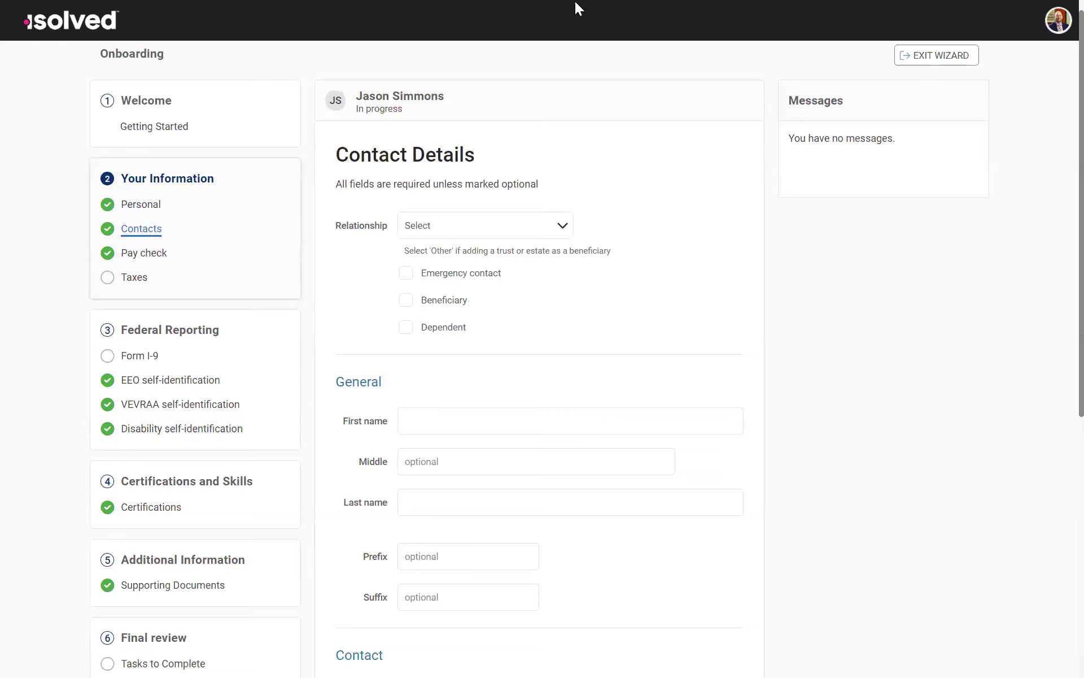
click(141, 229)
click(598, 243)
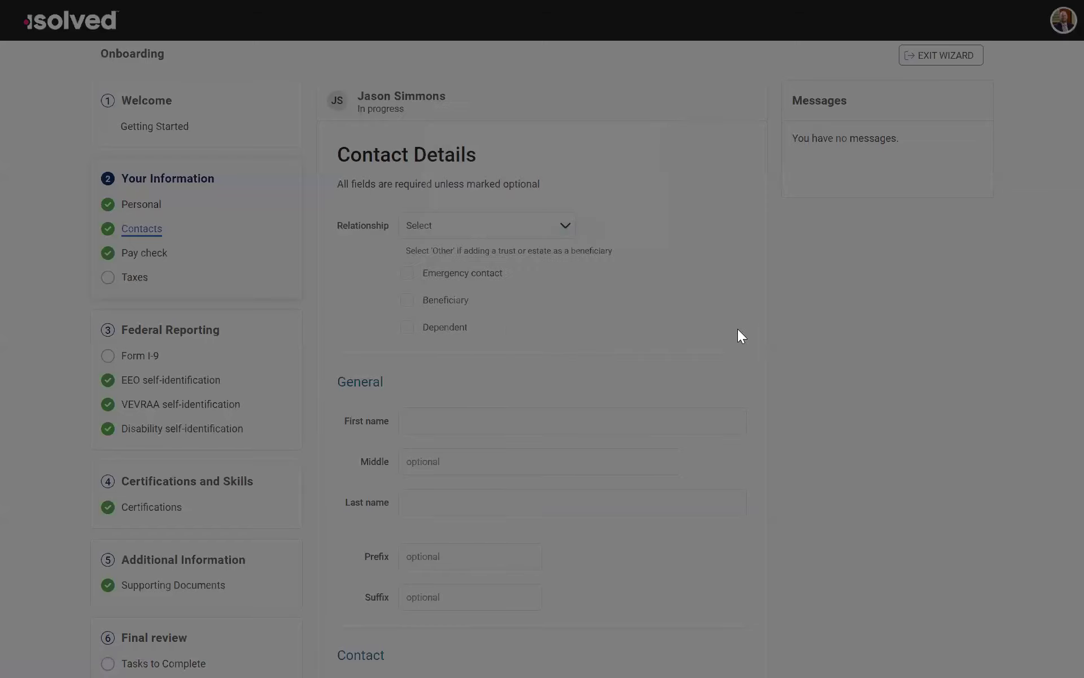
Step: Look over the rest of the contact form, leave it without saving, and open the Pay check page
scroll(293, 228, down, 4)
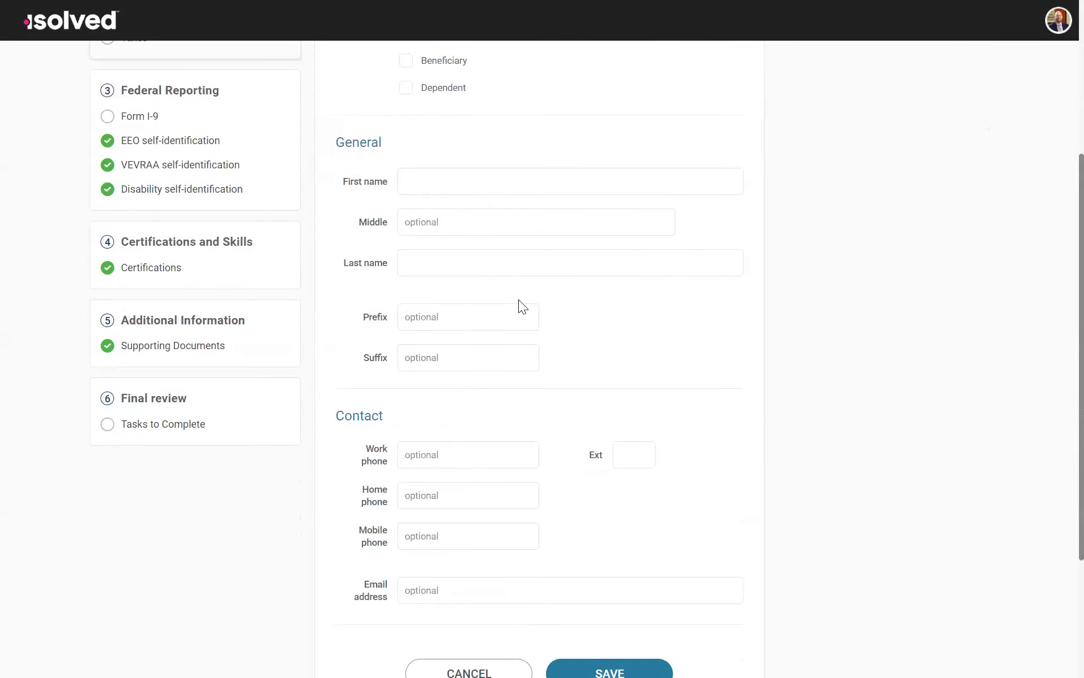
scroll(203, 251, up, 4)
click(138, 251)
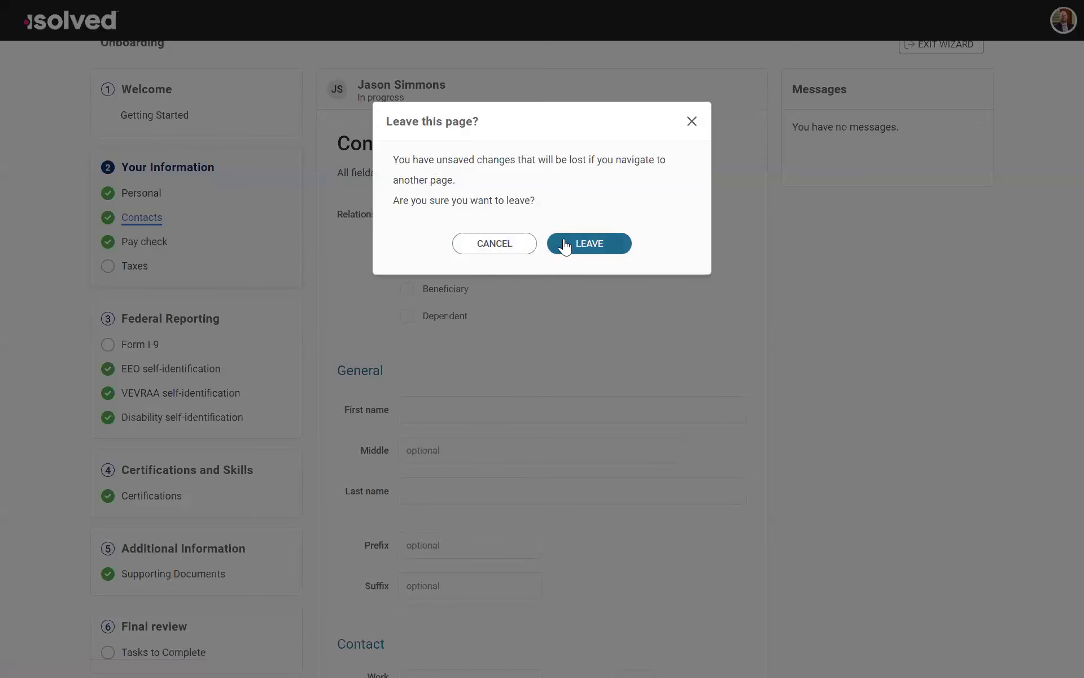
click(605, 249)
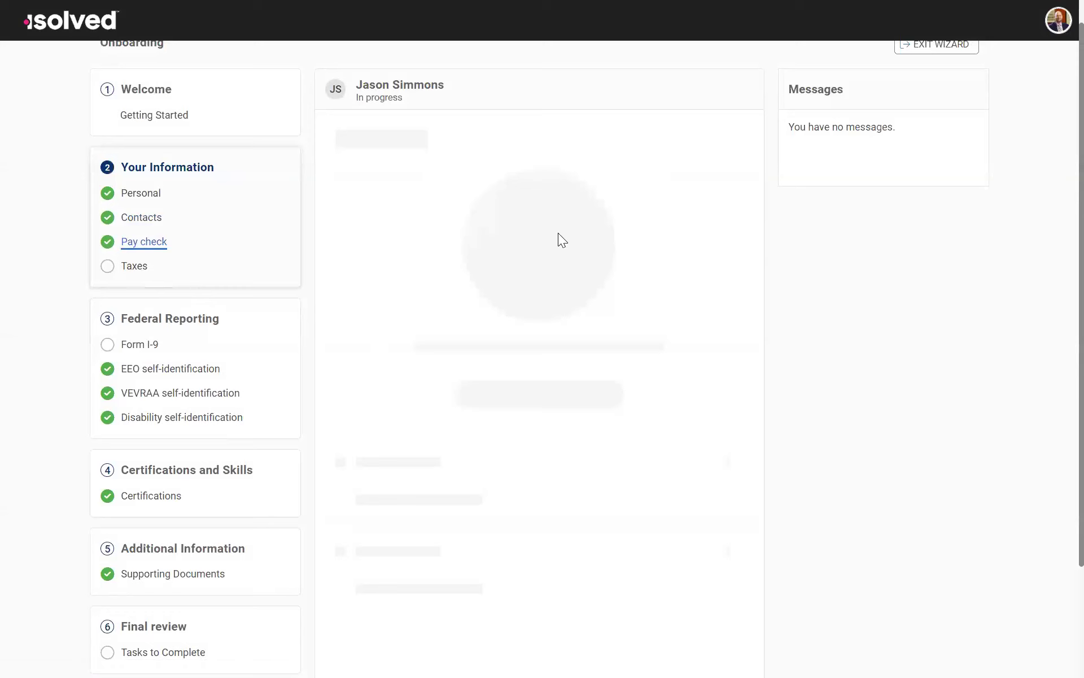
scroll(525, 407, down, 1)
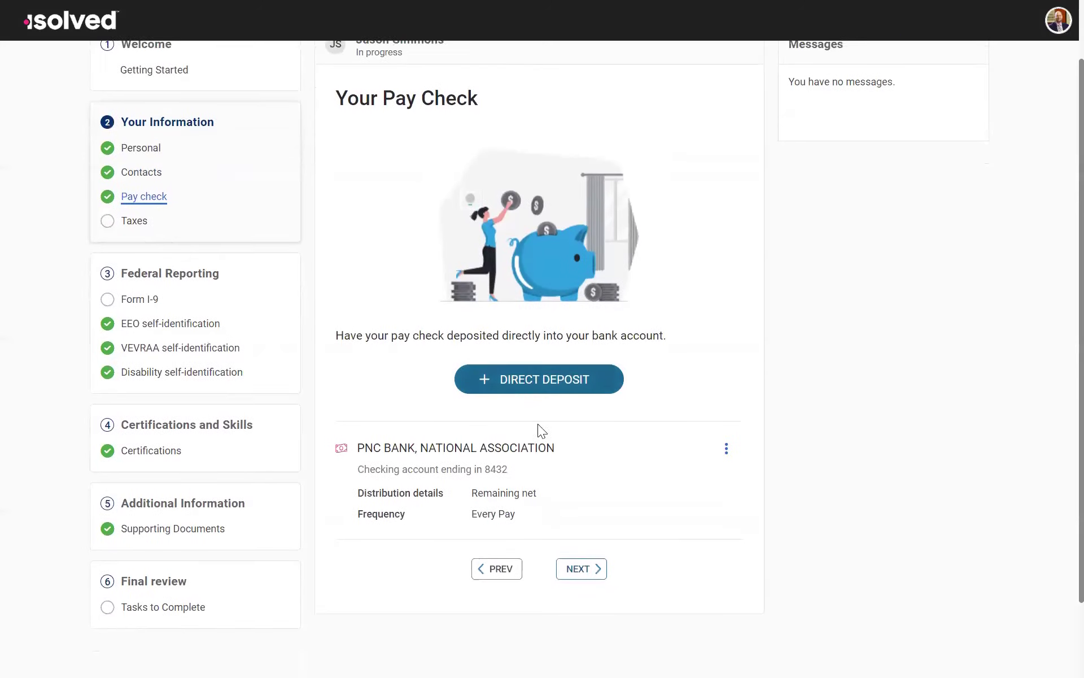
Step: Start a new direct deposit and fill in the bank's routing number and the account number
click(540, 388)
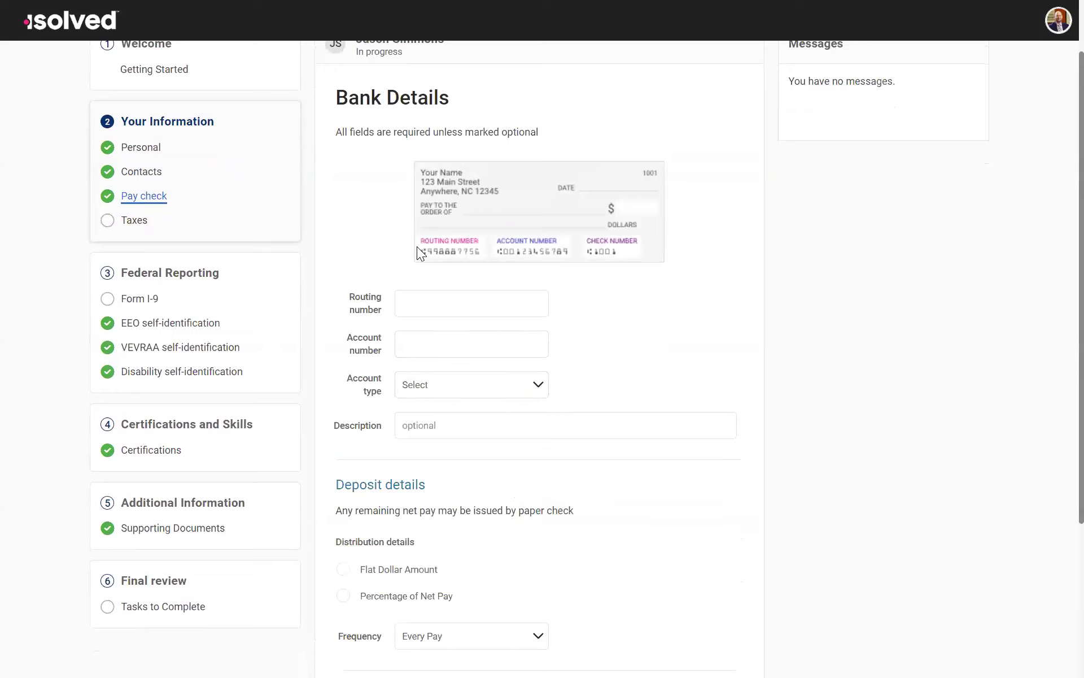
click(455, 303)
click(491, 343)
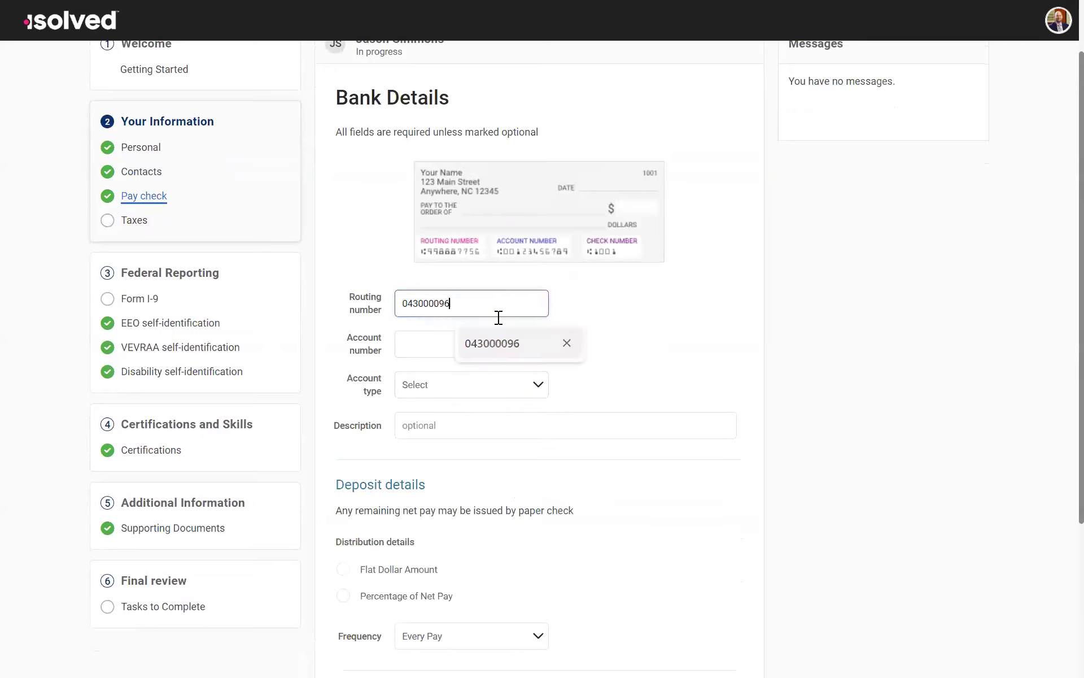
click(489, 346)
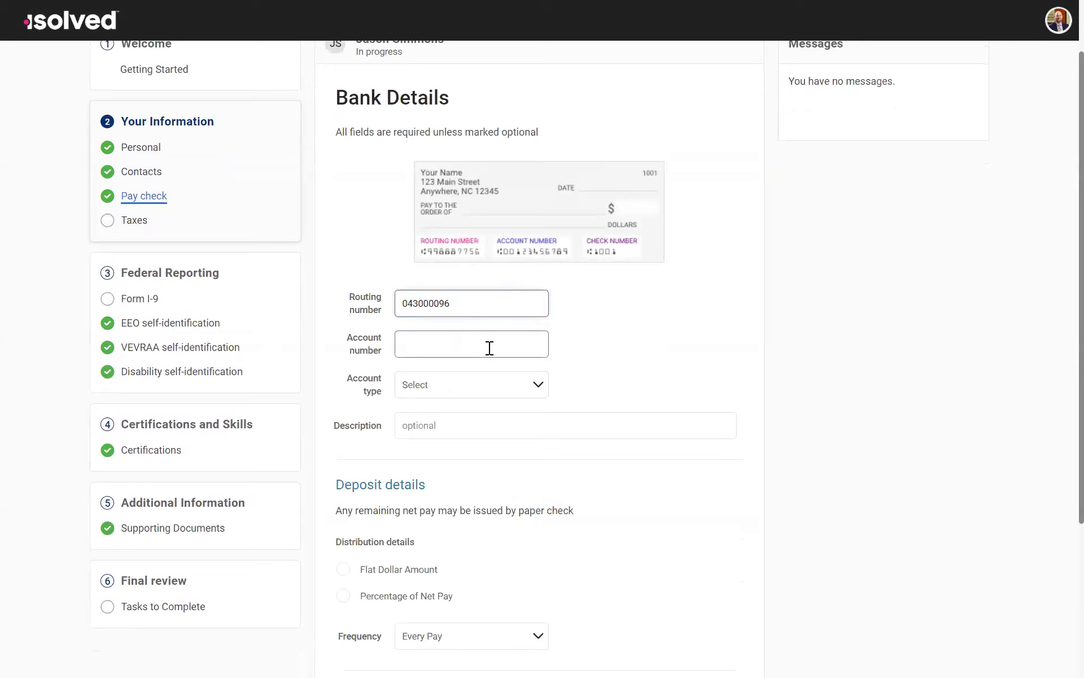
click(493, 380)
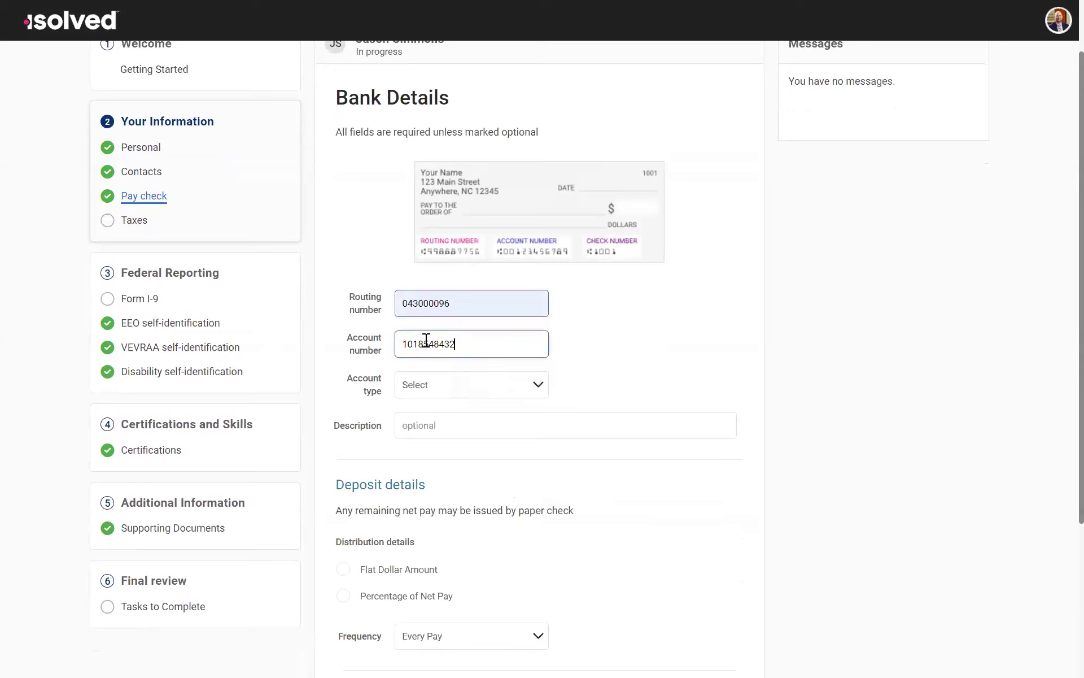
Step: Set the account type to Checking and enter Checking as the description of the direct deposit
click(456, 390)
click(457, 397)
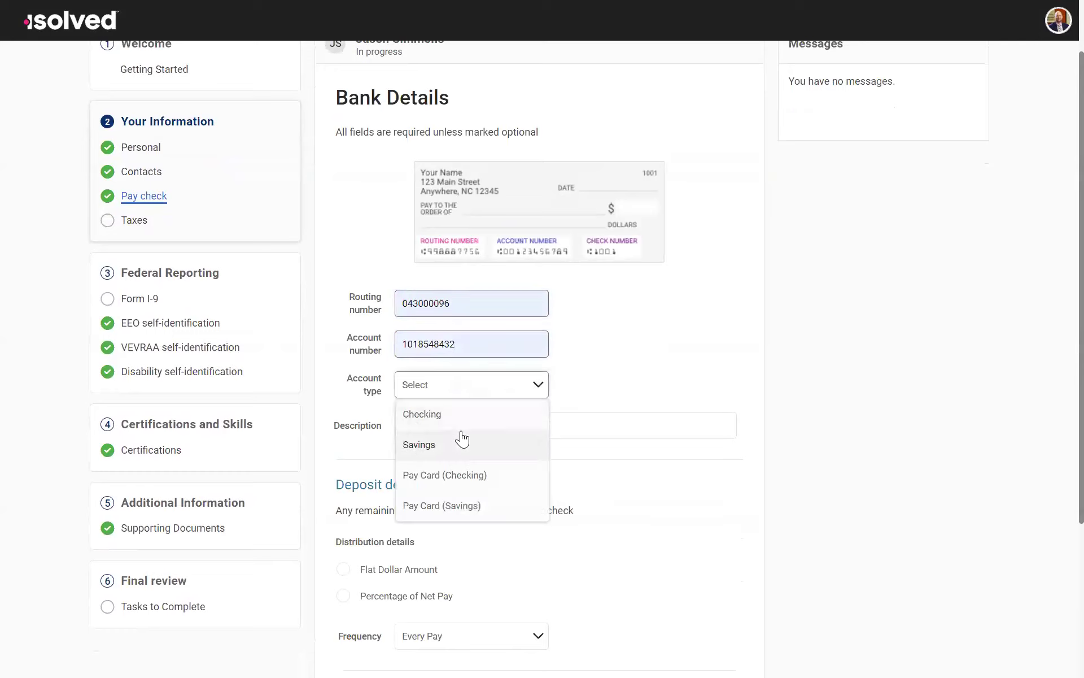
click(452, 419)
click(421, 425)
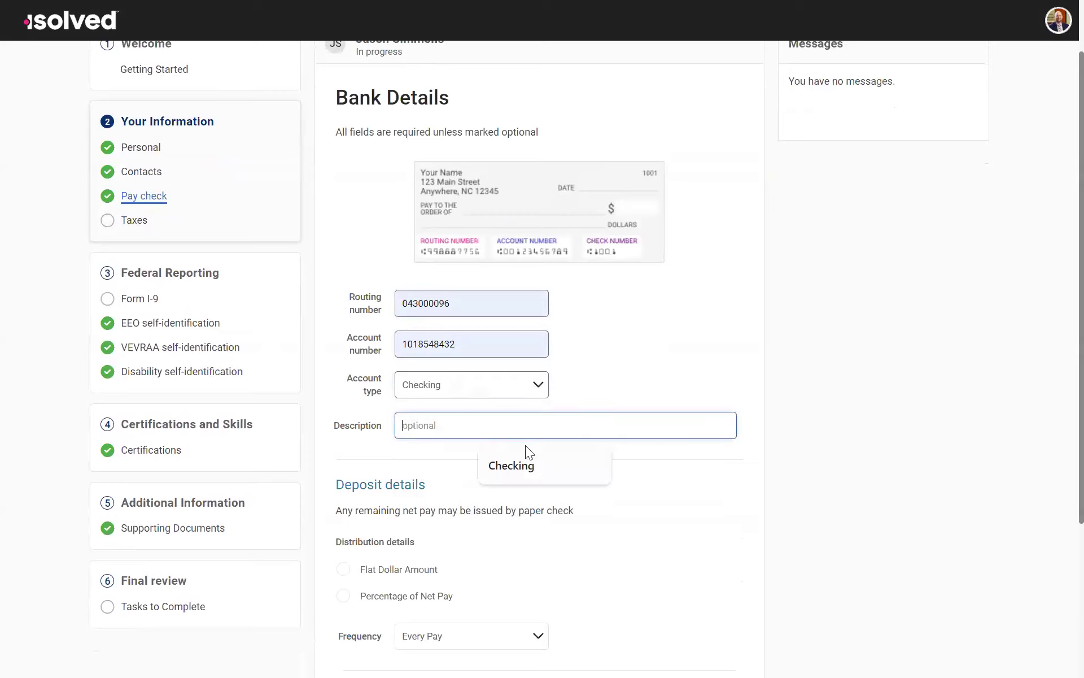
click(514, 462)
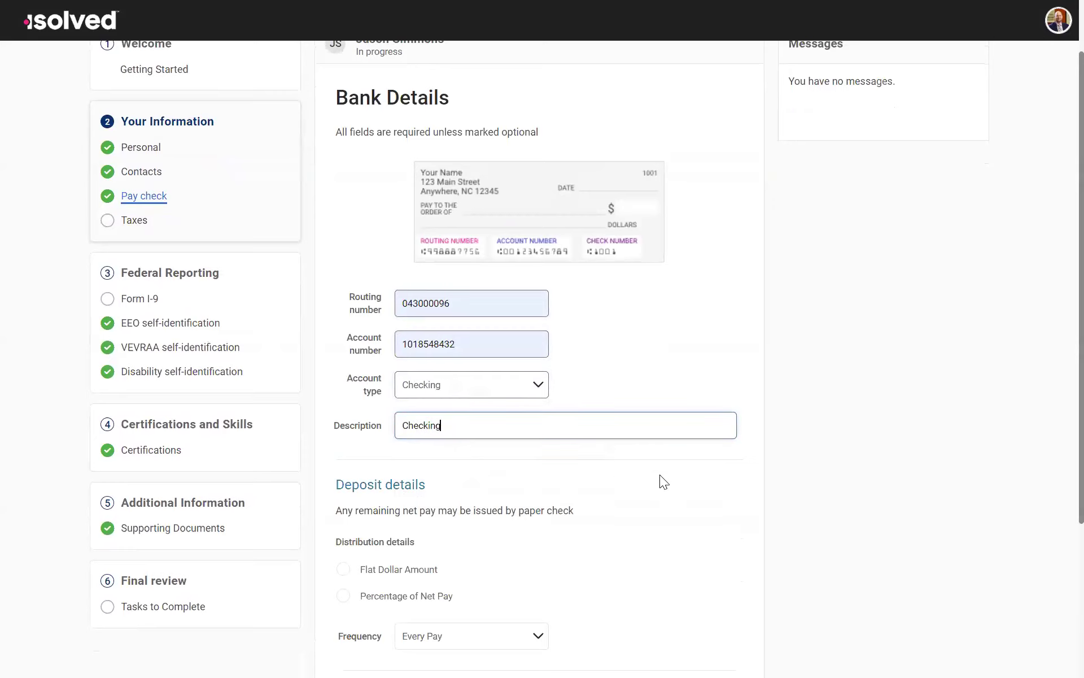
Step: Examine the distribution and frequency options under Deposit details, and cancel the new direct deposit
scroll(619, 475, up, 1)
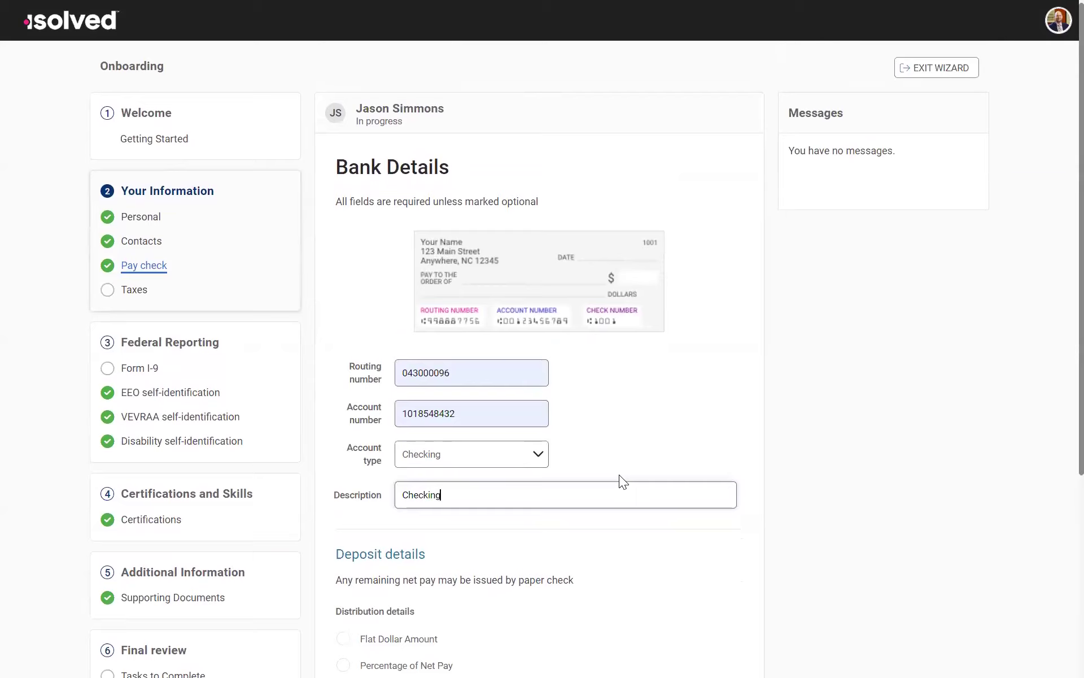
scroll(582, 333, down, 2)
scroll(667, 351, down, 2)
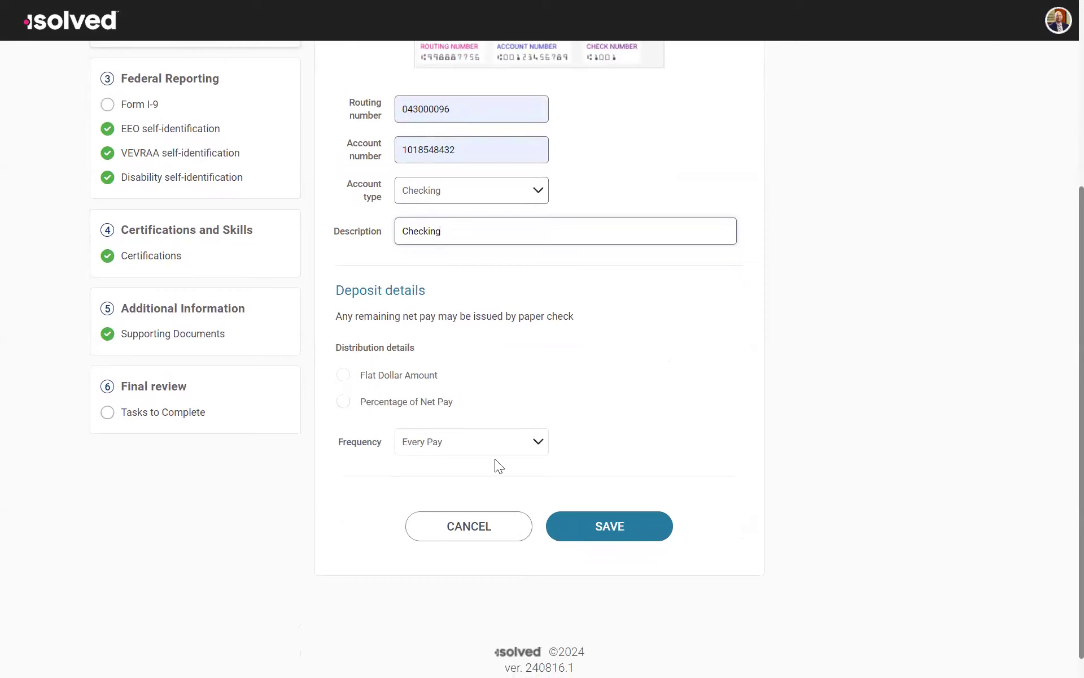
click(472, 446)
click(603, 414)
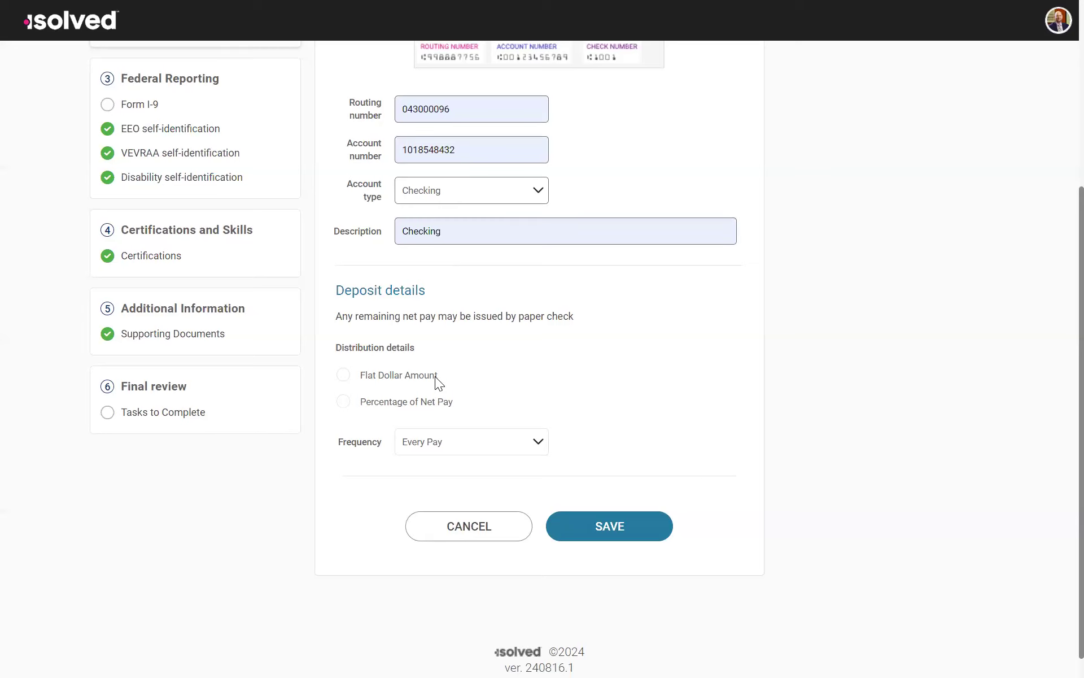
click(469, 443)
click(696, 385)
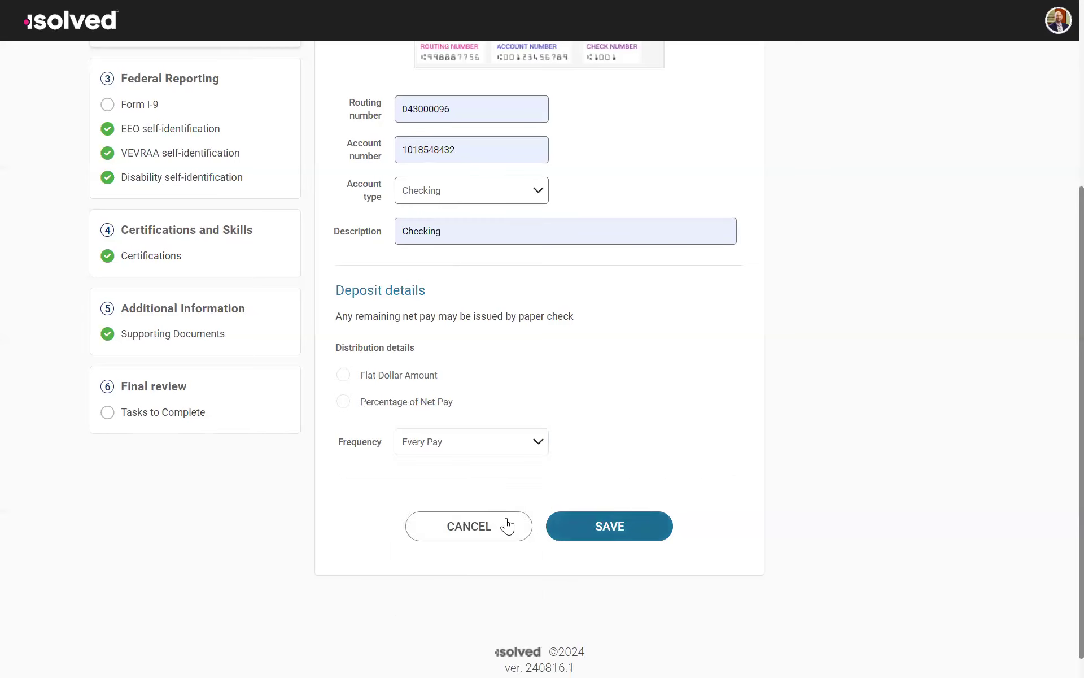
click(504, 525)
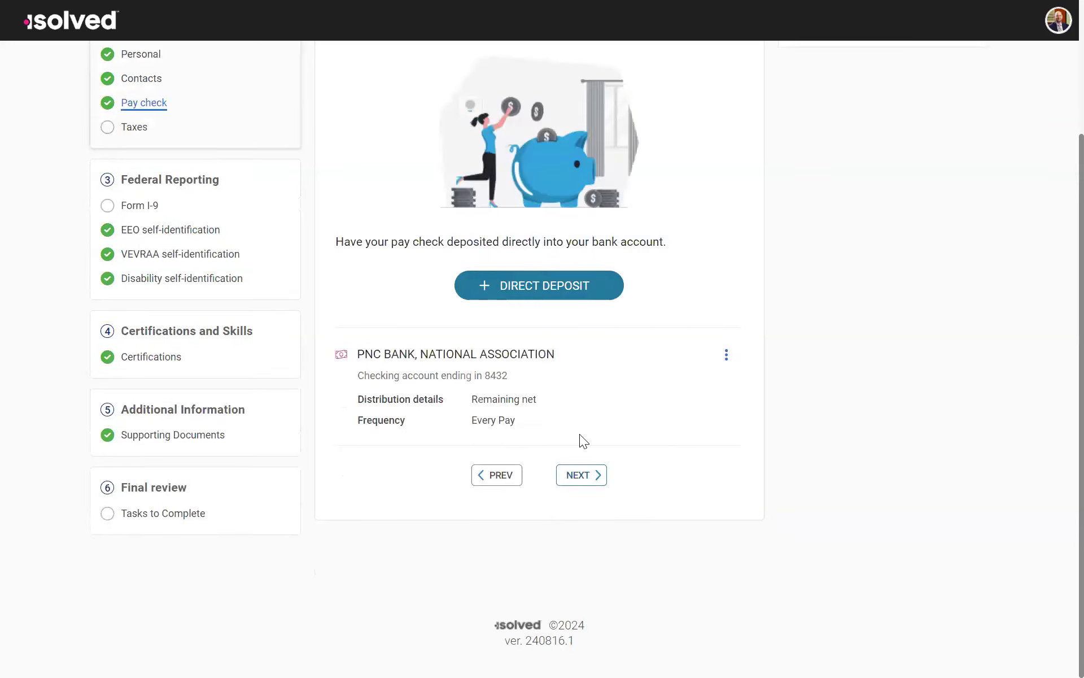
Step: Continue to the Taxes page and read the Tax Wizard instructions and the notice about partial updates
click(578, 474)
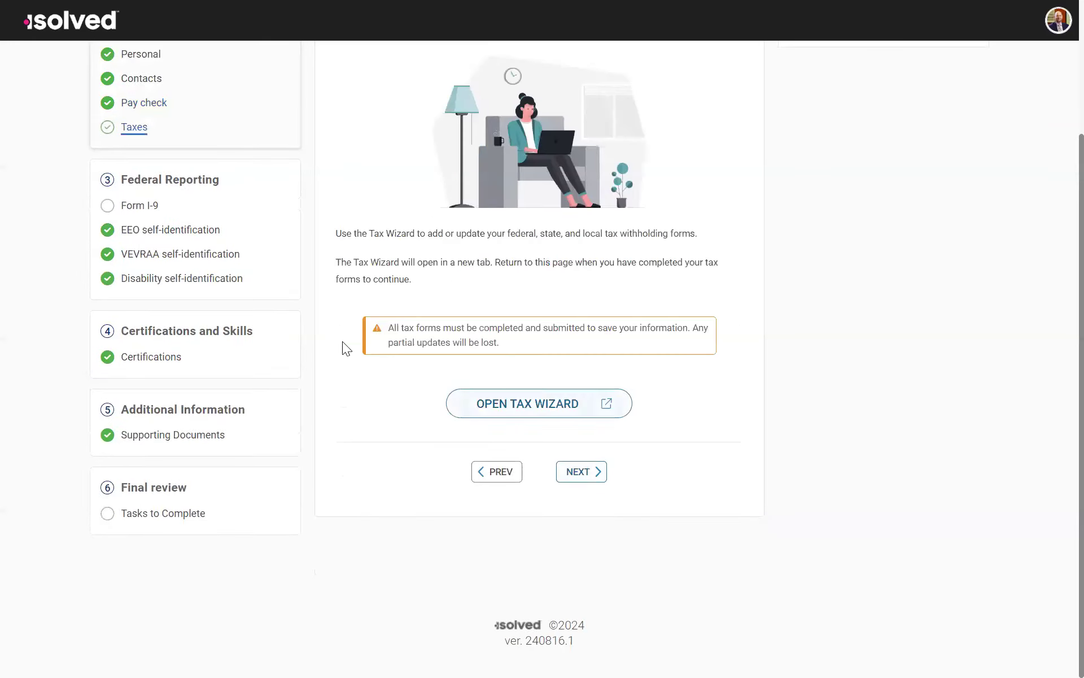
scroll(394, 296, up, 3)
scroll(598, 367, down, 3)
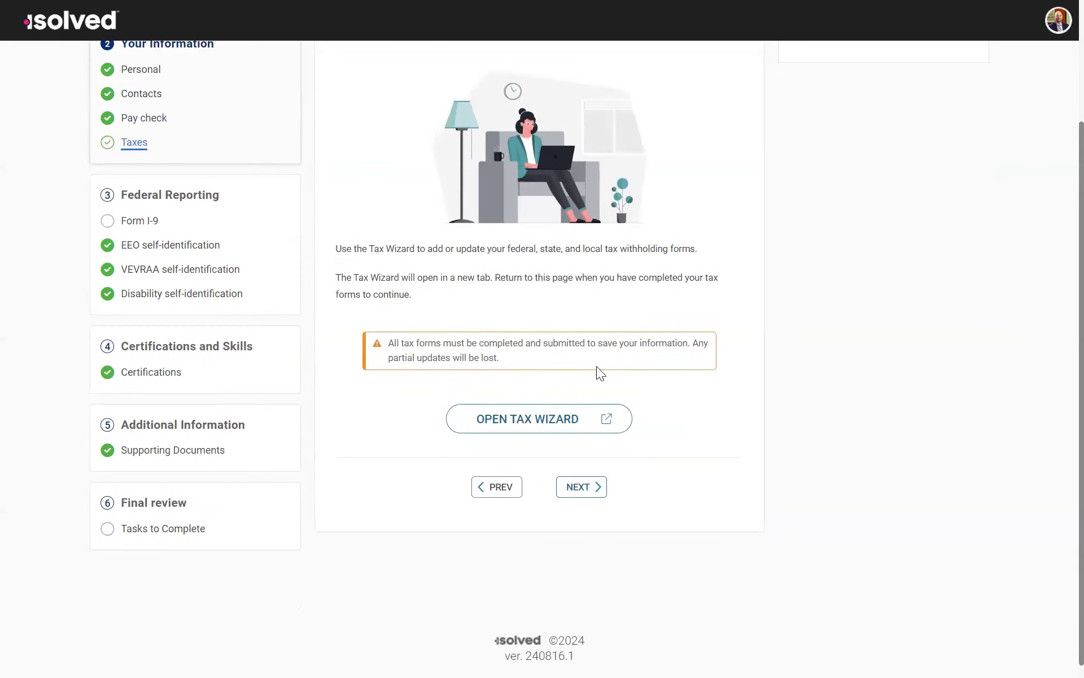
scroll(715, 196, down, 1)
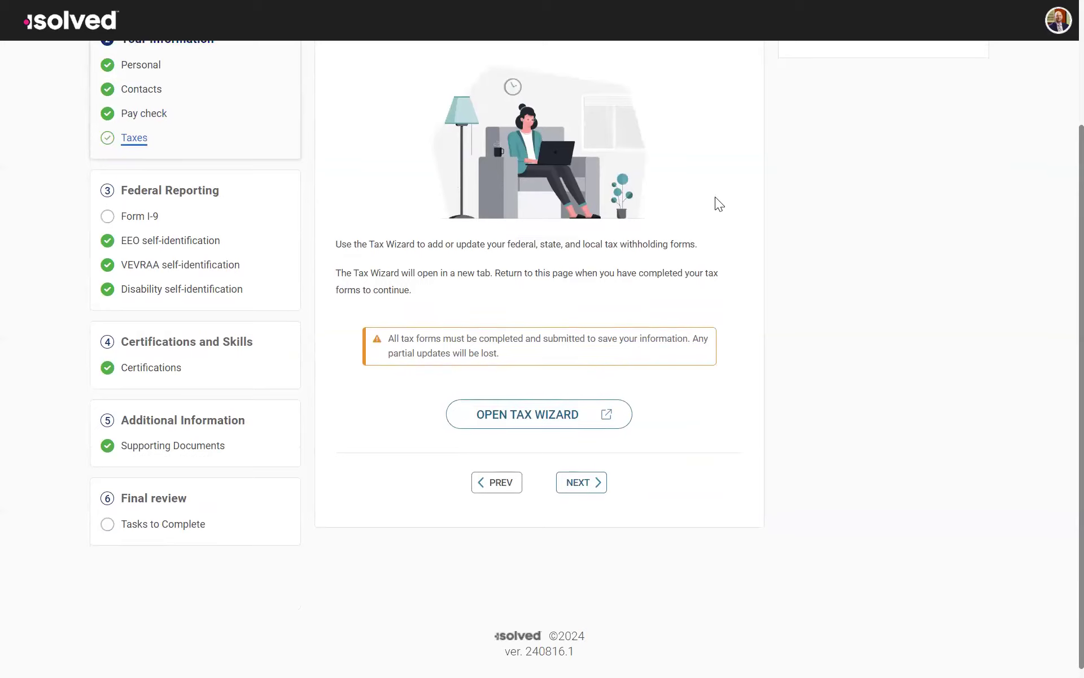
Step: Open the Tax Wizard, start the withholding assistant, and accept the Federal and Pennsylvania (resident) jurisdictions
click(532, 415)
scroll(589, 206, up, 2)
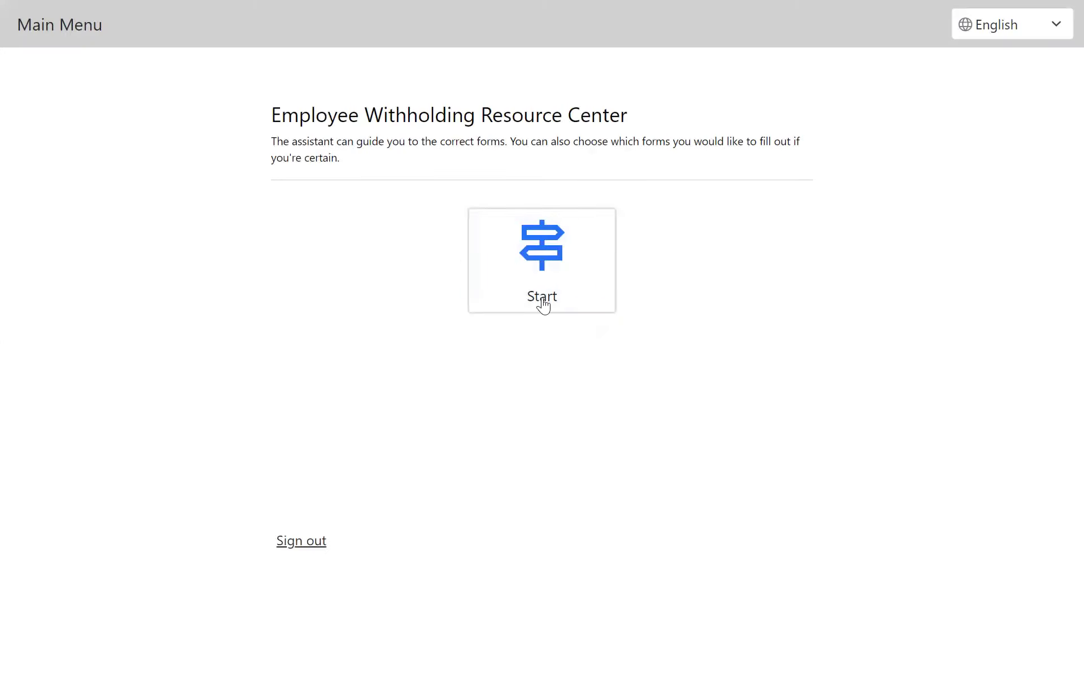
click(542, 261)
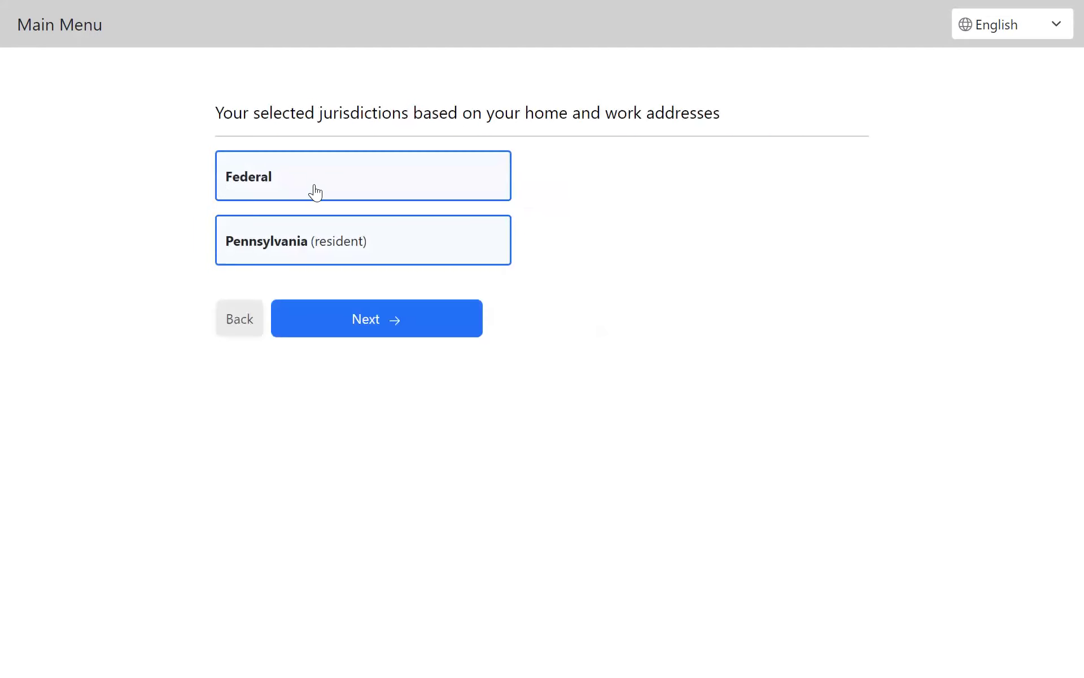
click(404, 335)
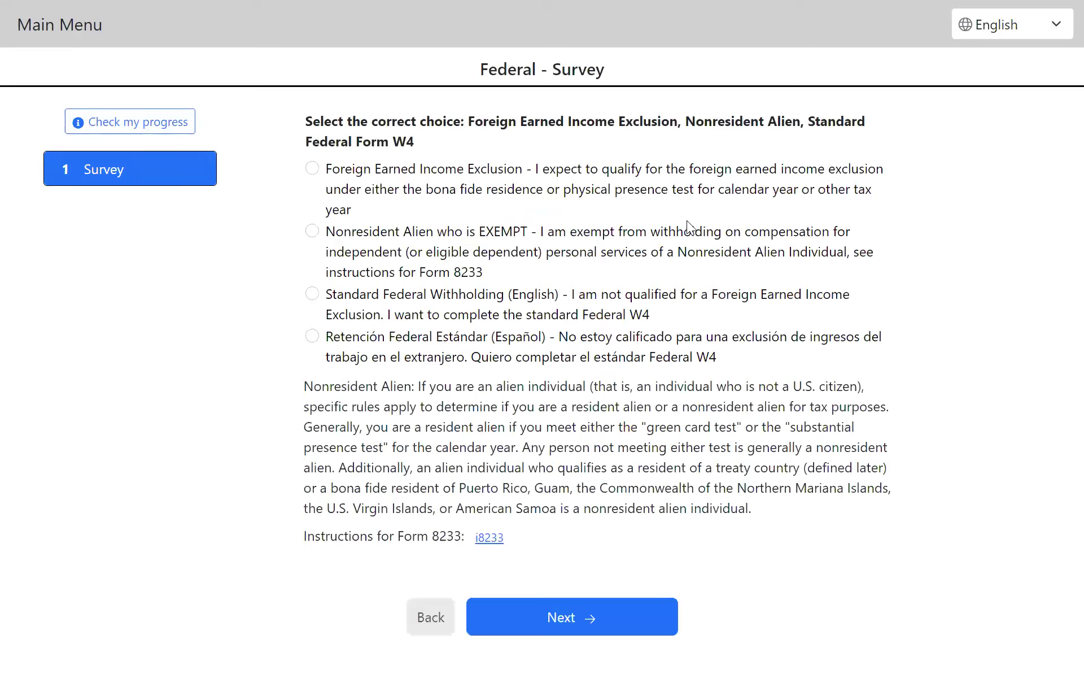
Step: Choose Standard Federal Withholding (English) in the federal survey and start the W-4 form
click(313, 294)
click(577, 620)
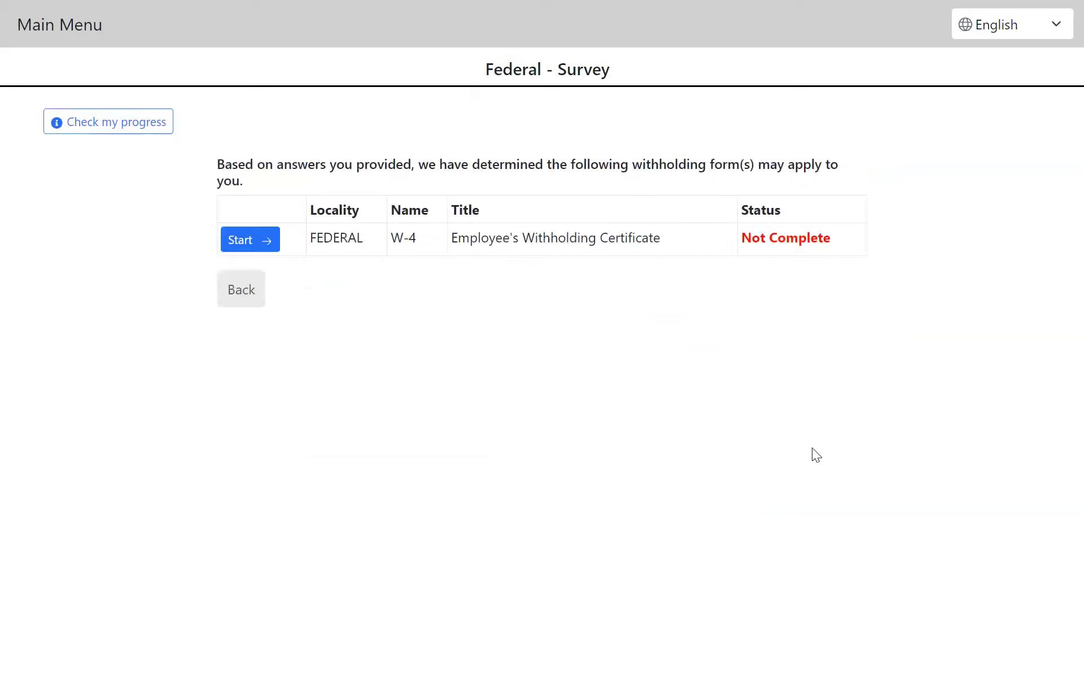
click(259, 248)
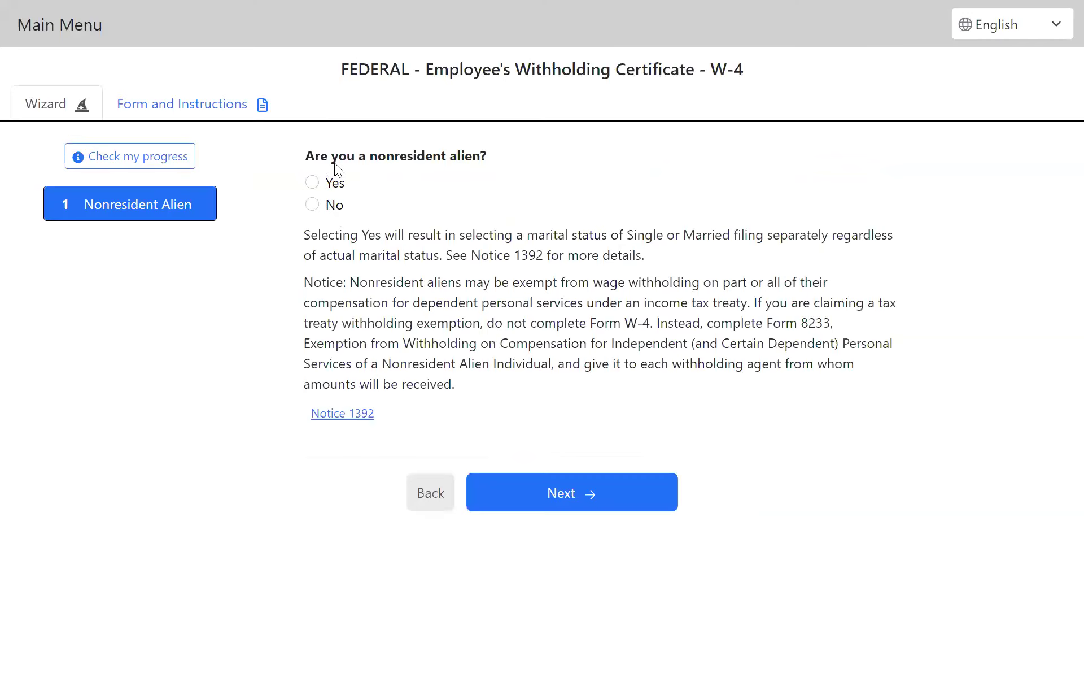
Step: Answer the W-4 as not a nonresident alien, not exempt from 2024 withholding, and Married filing jointly or Qualifying surviving spouse
click(312, 205)
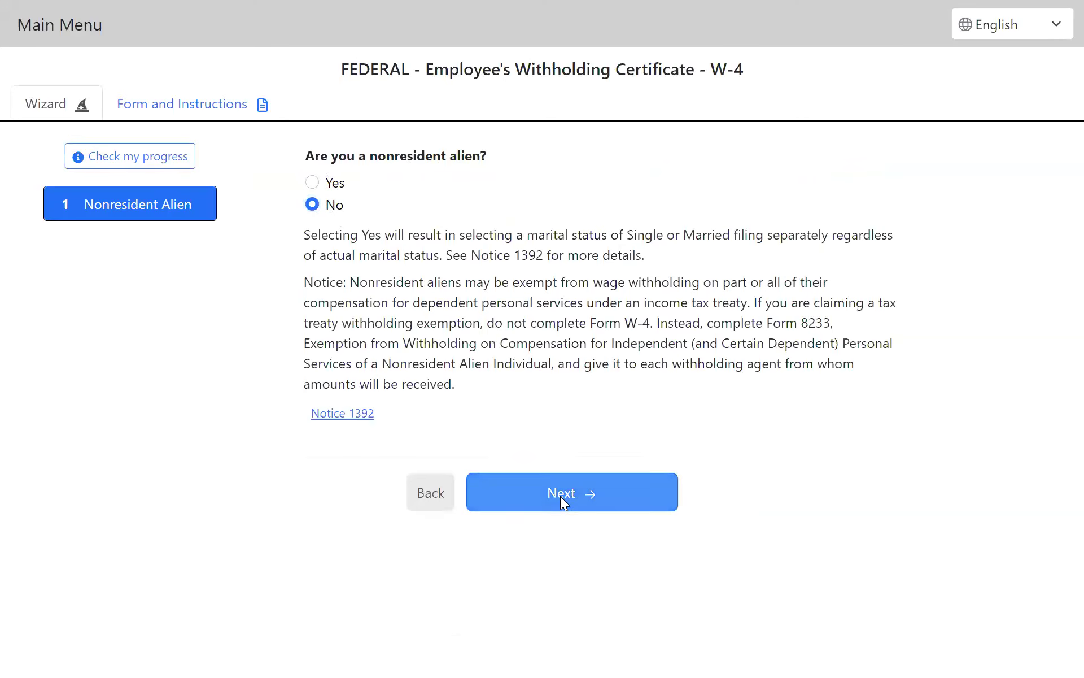
click(562, 500)
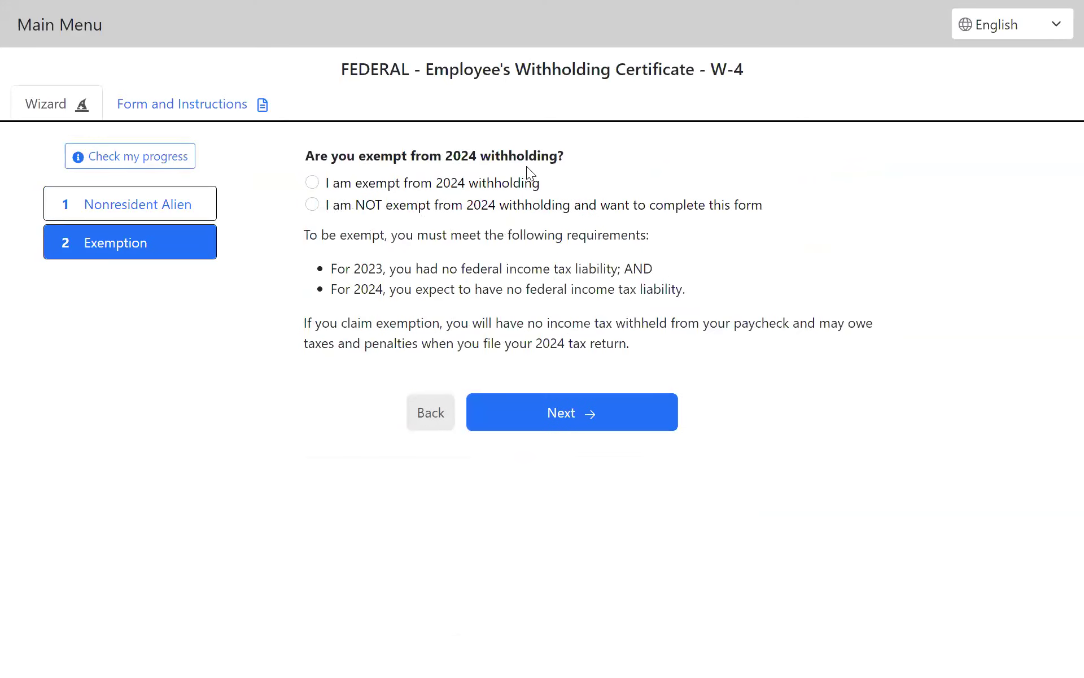
click(312, 205)
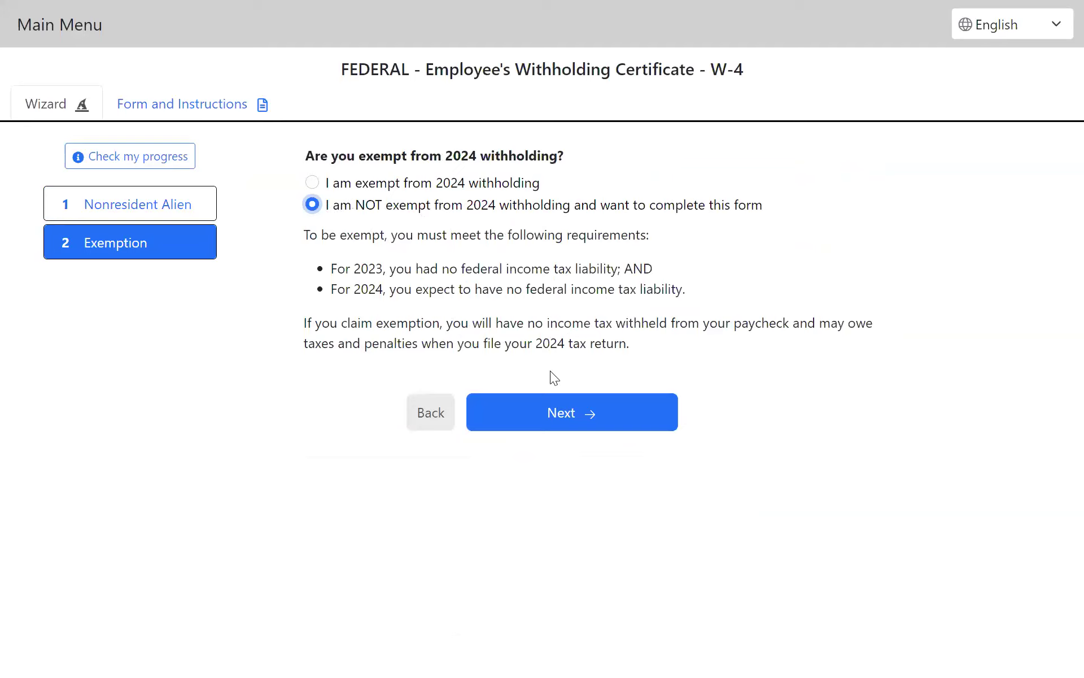
click(541, 418)
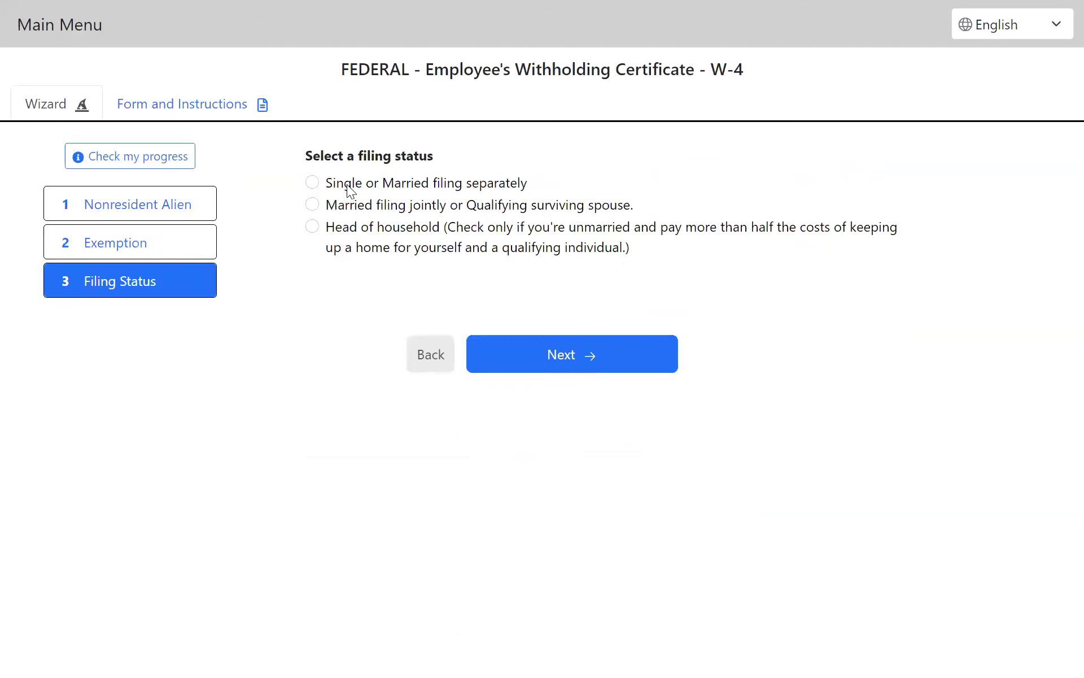
click(315, 206)
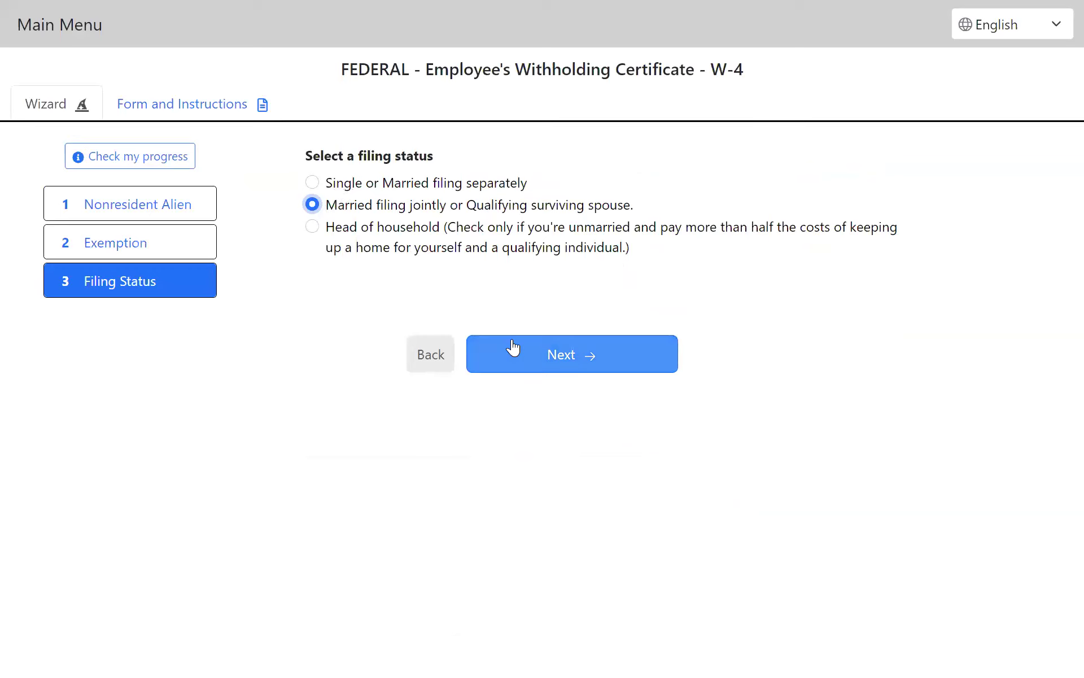
click(517, 357)
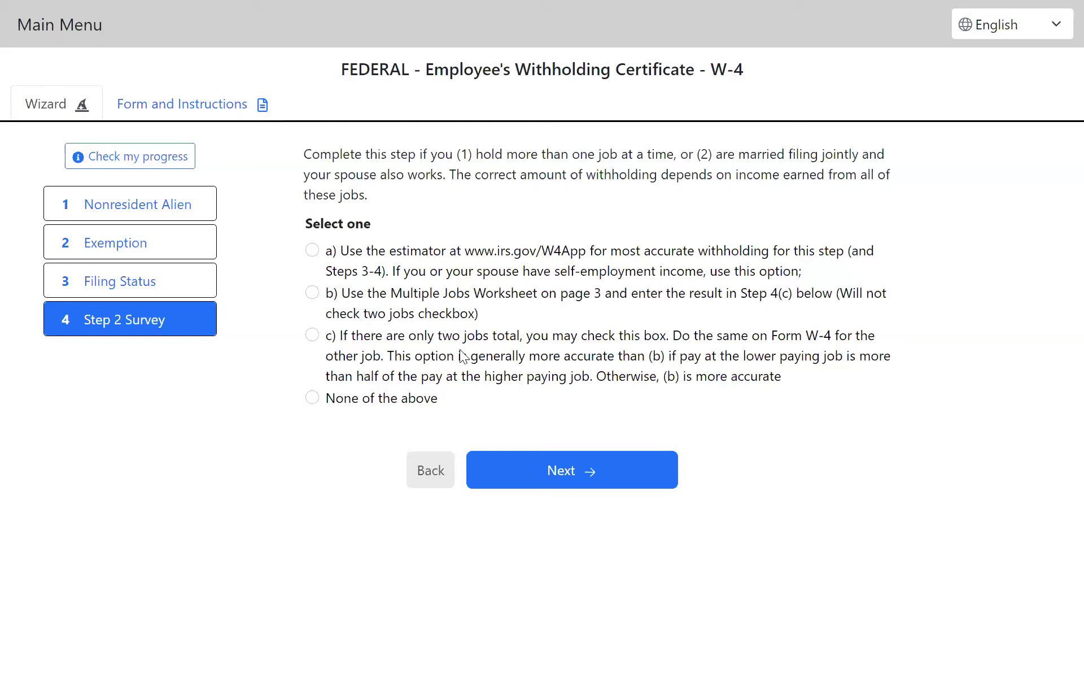
Step: Select None of the above in the Step 2 Survey and answer No to claiming dependents and to other adjustments
click(403, 406)
click(565, 476)
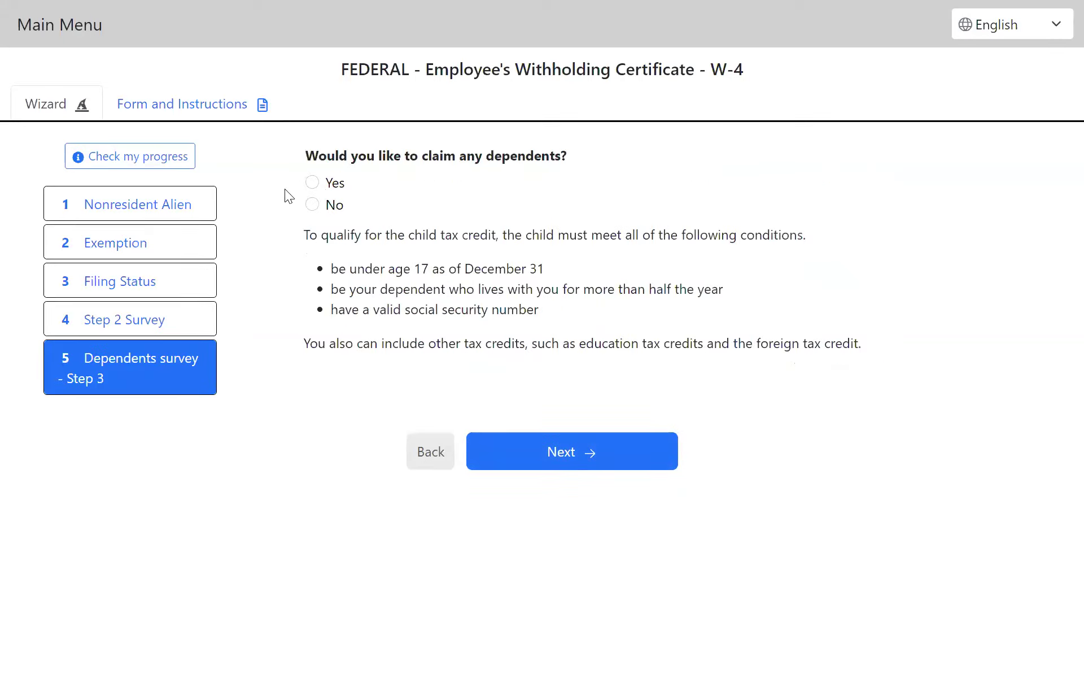
click(315, 205)
click(553, 451)
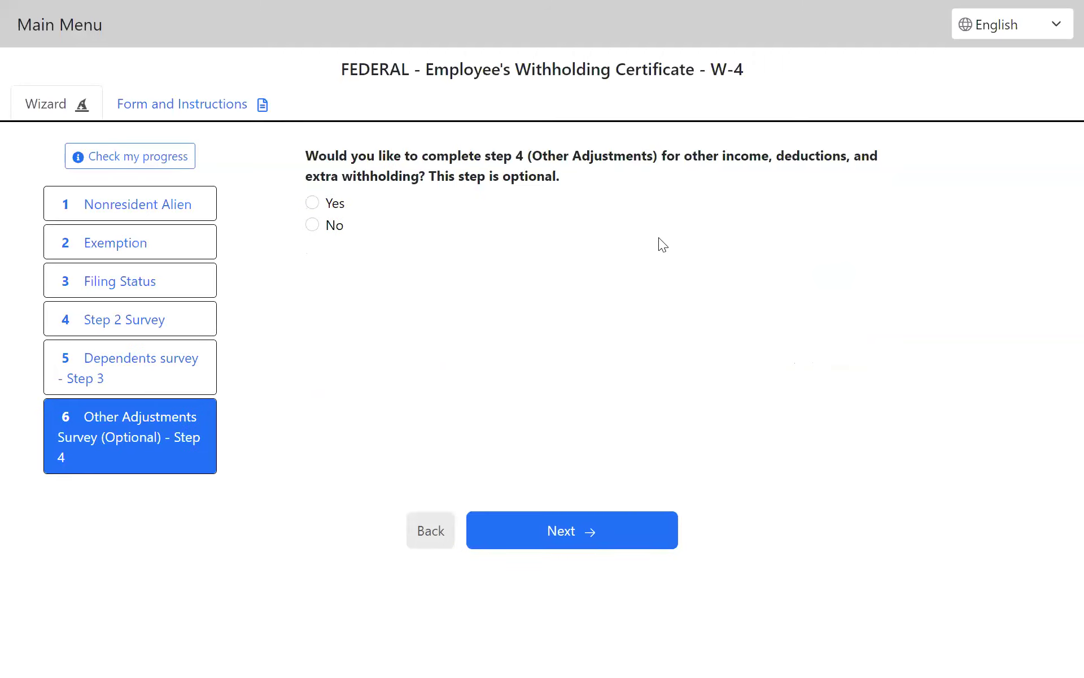
click(314, 225)
click(562, 539)
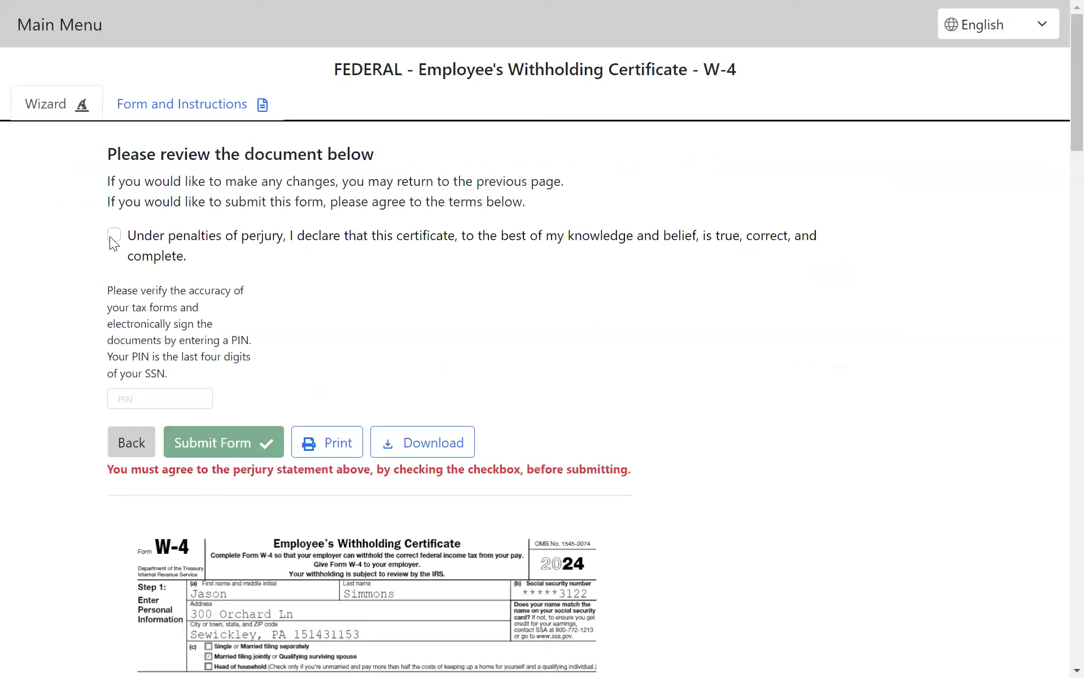
Step: Agree to the perjury declaration, enter the signing PIN, and look over the W-4 document
click(161, 399)
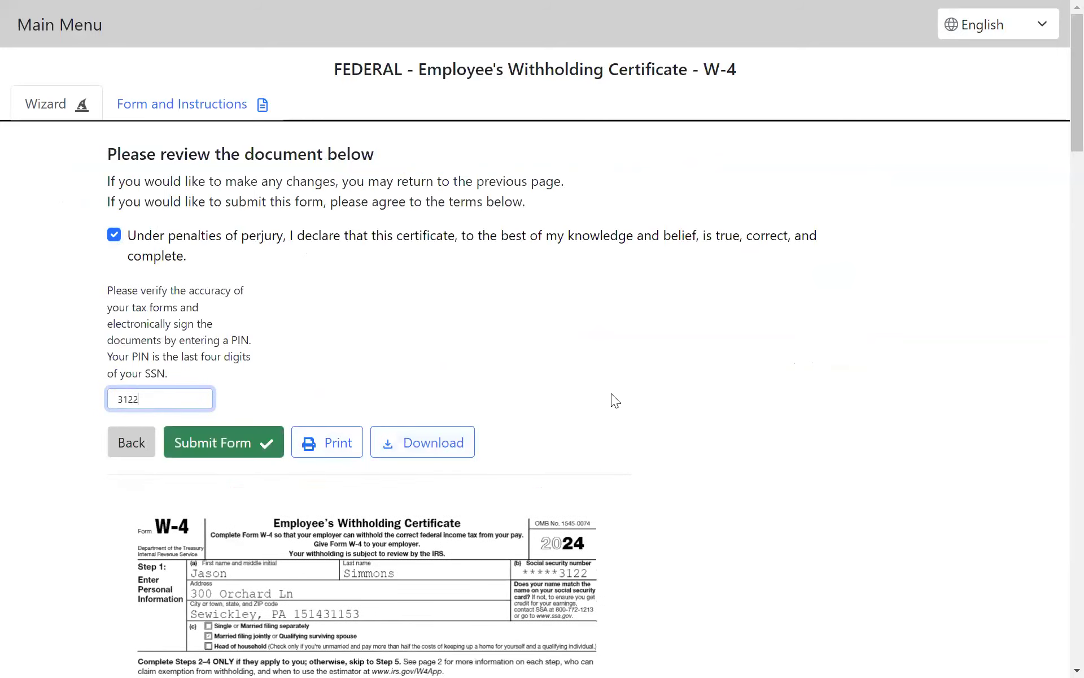
scroll(616, 398, down, 10)
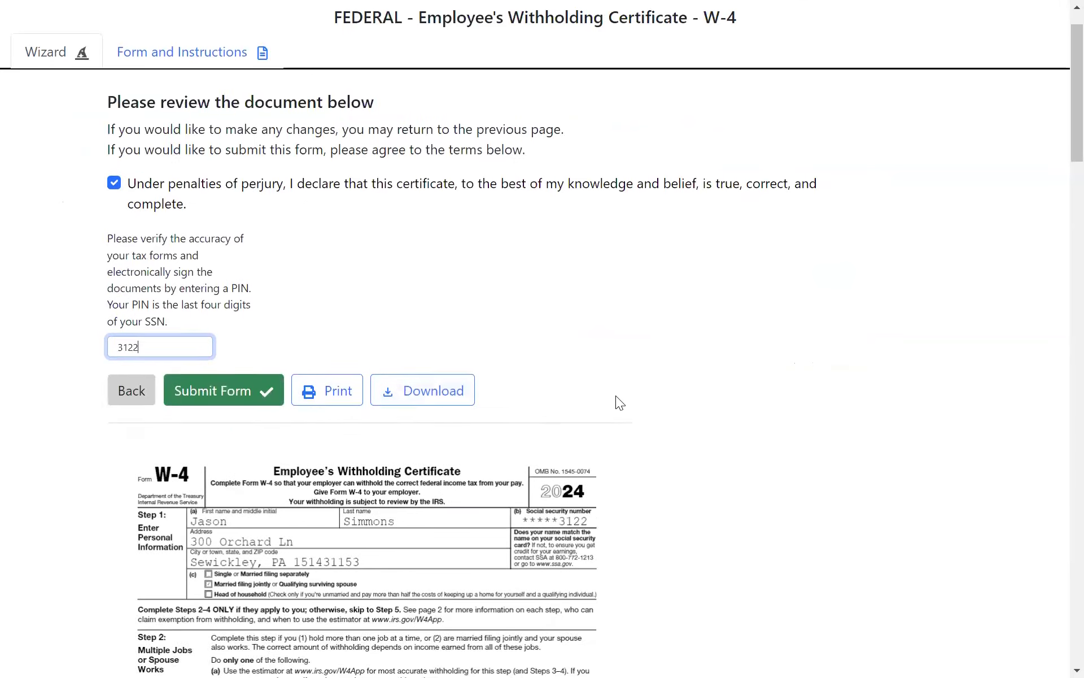
Step: Look through the pages of the completed W-4 document and submit the form
scroll(615, 398, up, 6)
scroll(614, 398, up, 4)
scroll(614, 398, down, 18)
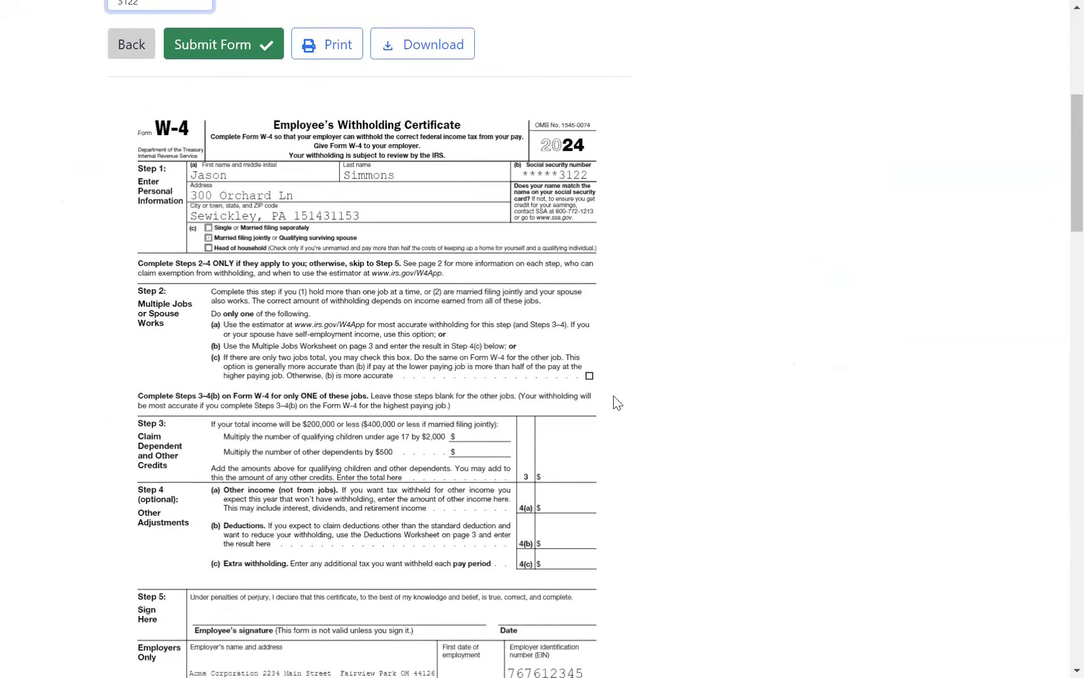
scroll(613, 395, down, 5)
scroll(613, 395, up, 20)
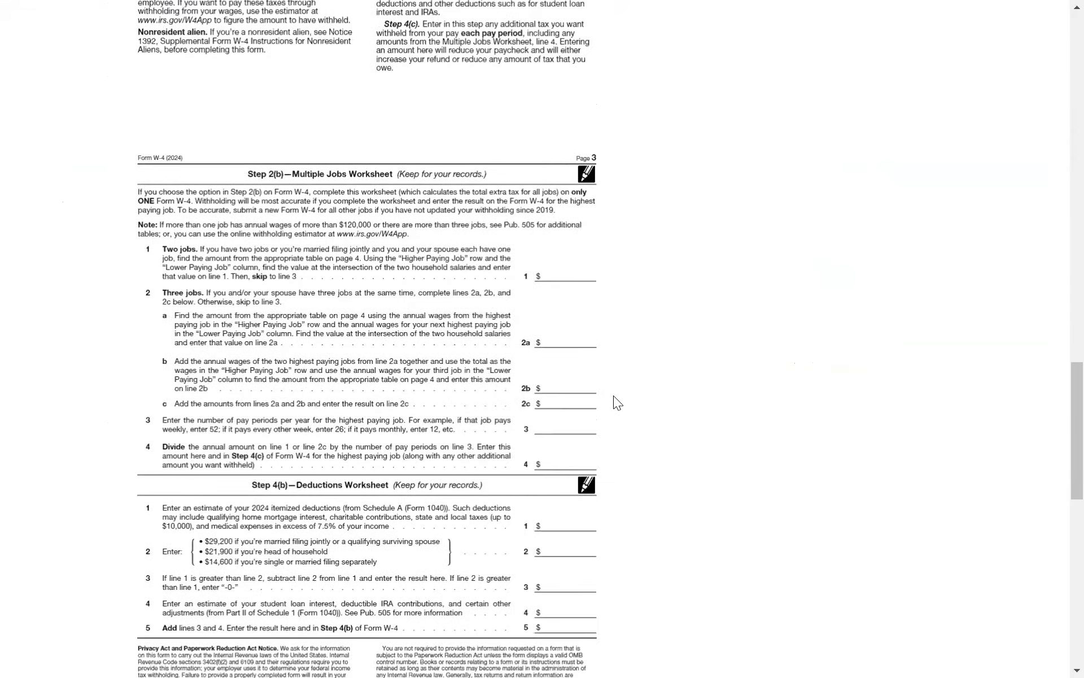
click(221, 448)
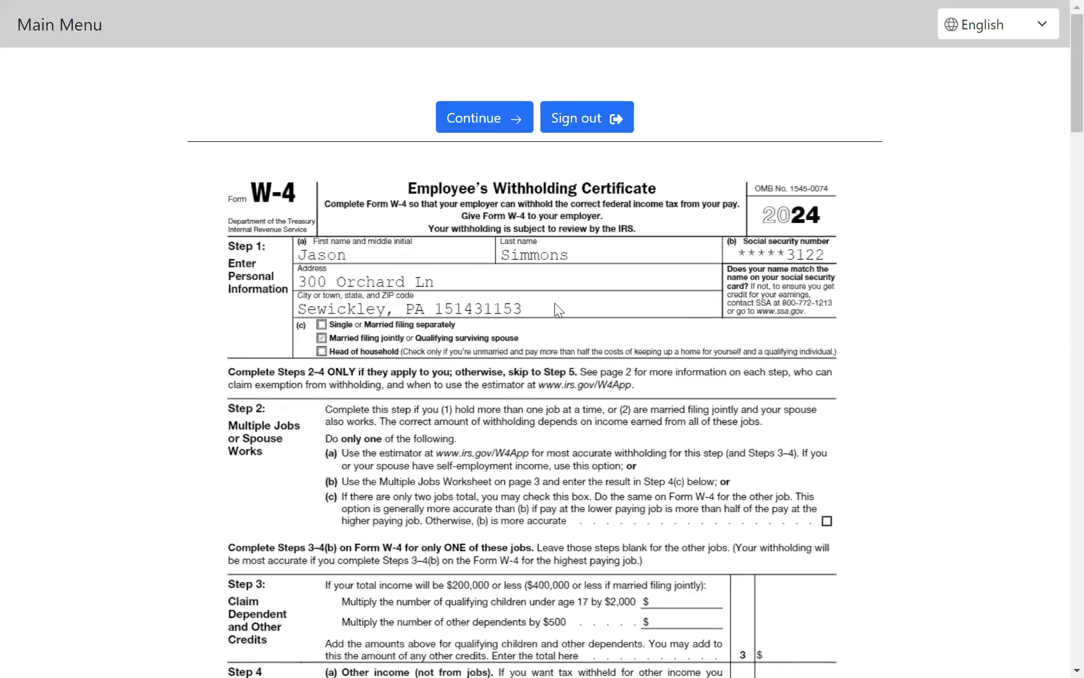
Step: Look over the submitted W-4 and continue to the Pennsylvania survey
scroll(565, 319, down, 15)
scroll(565, 330, up, 15)
click(529, 126)
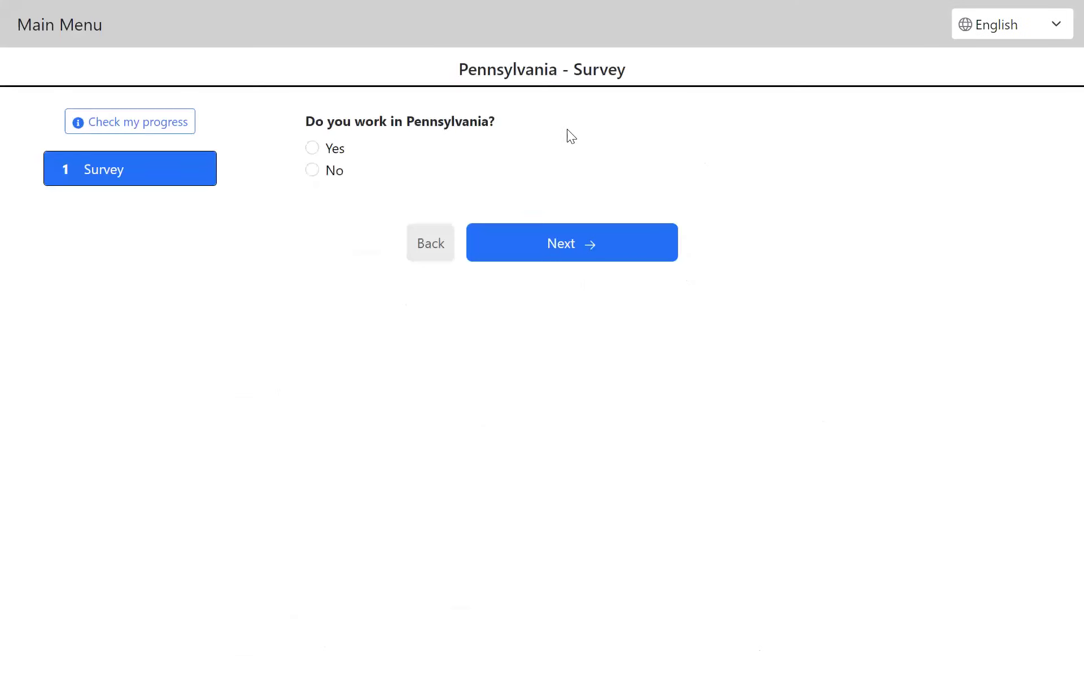
Step: Answer the Pennsylvania survey with Yes for working in Pennsylvania, No for Pittsburgh, and None of the above for the military spouse and Local Services Tax exemptions
click(311, 148)
click(572, 260)
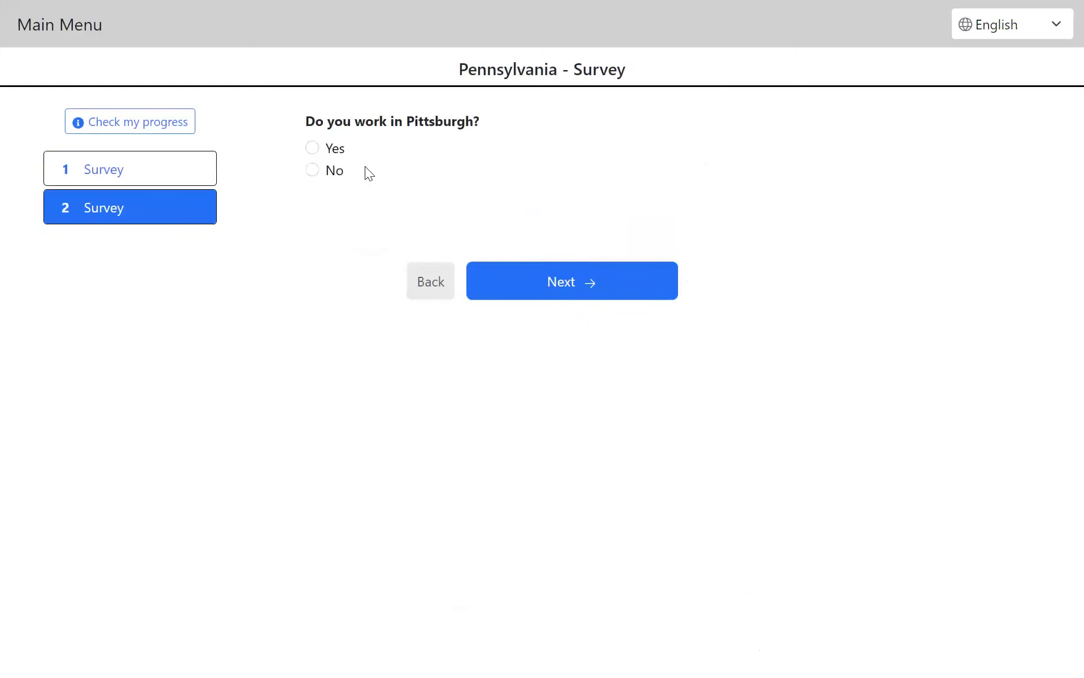
click(312, 170)
click(480, 278)
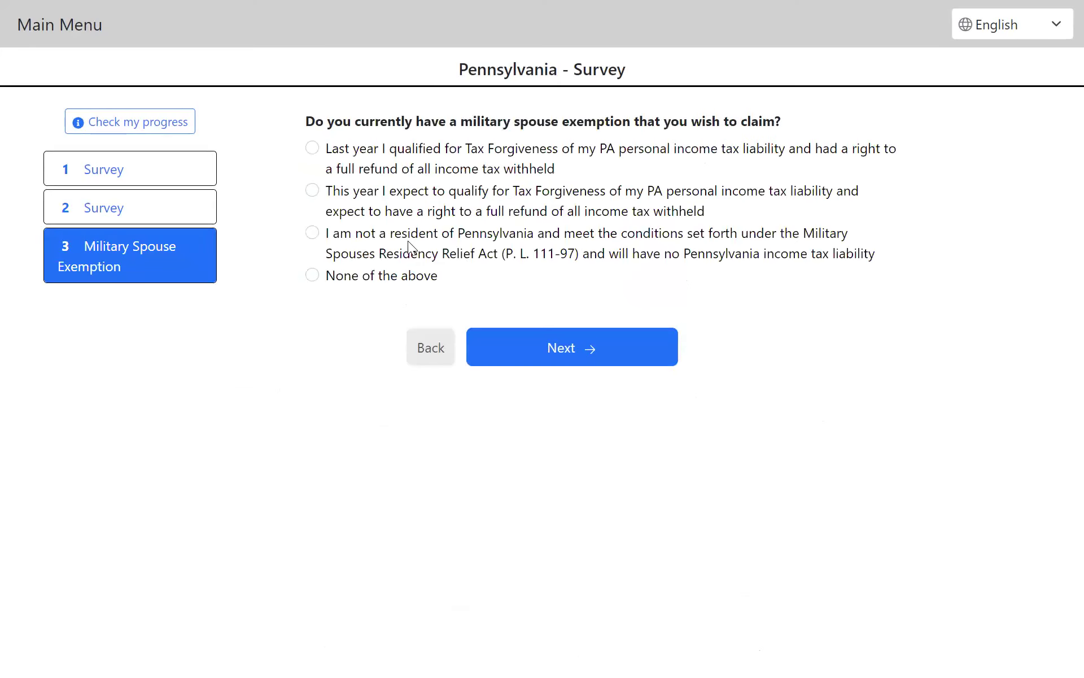
click(318, 277)
click(553, 354)
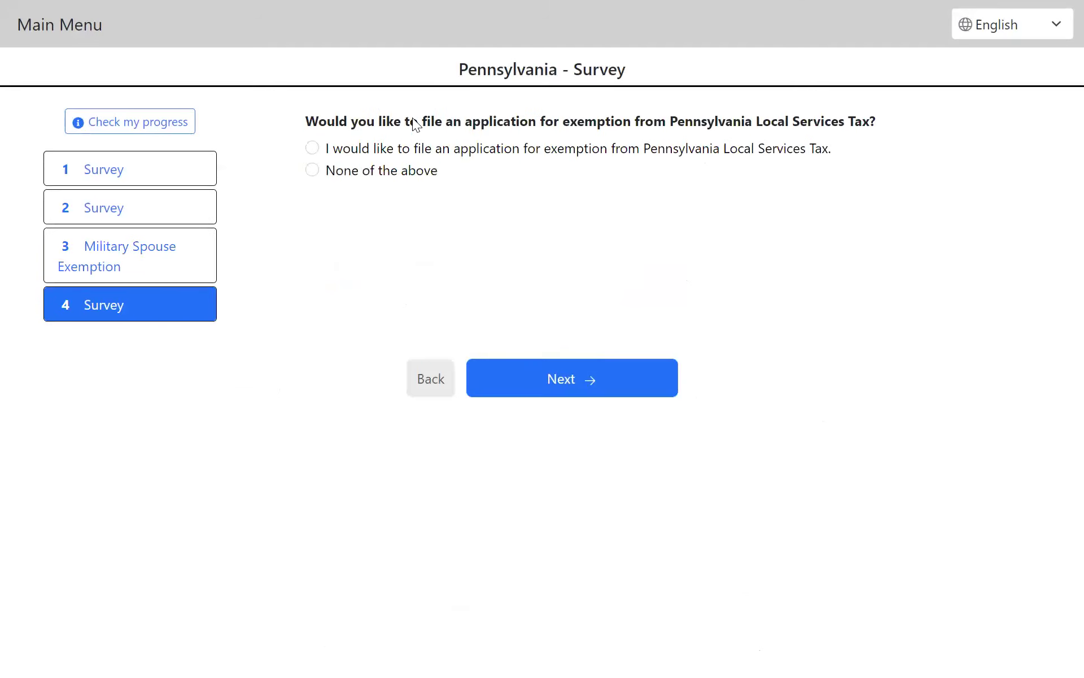
click(314, 169)
click(589, 379)
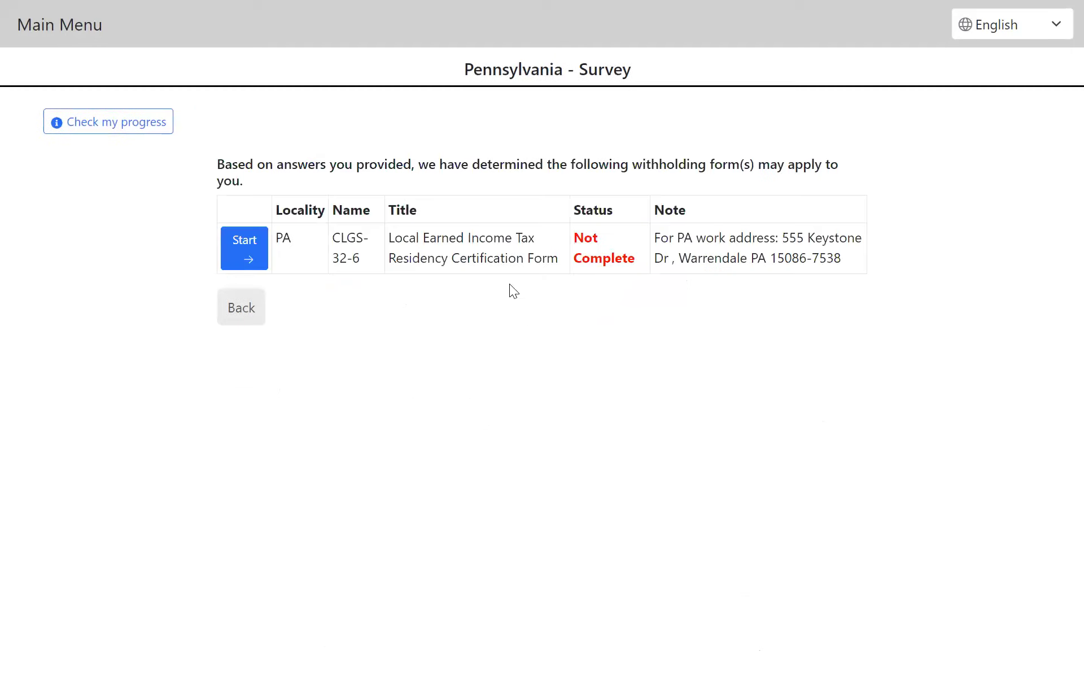
Step: Start the CLGS-32-6 residency certification form and accept the prefilled resident and work location information
click(242, 253)
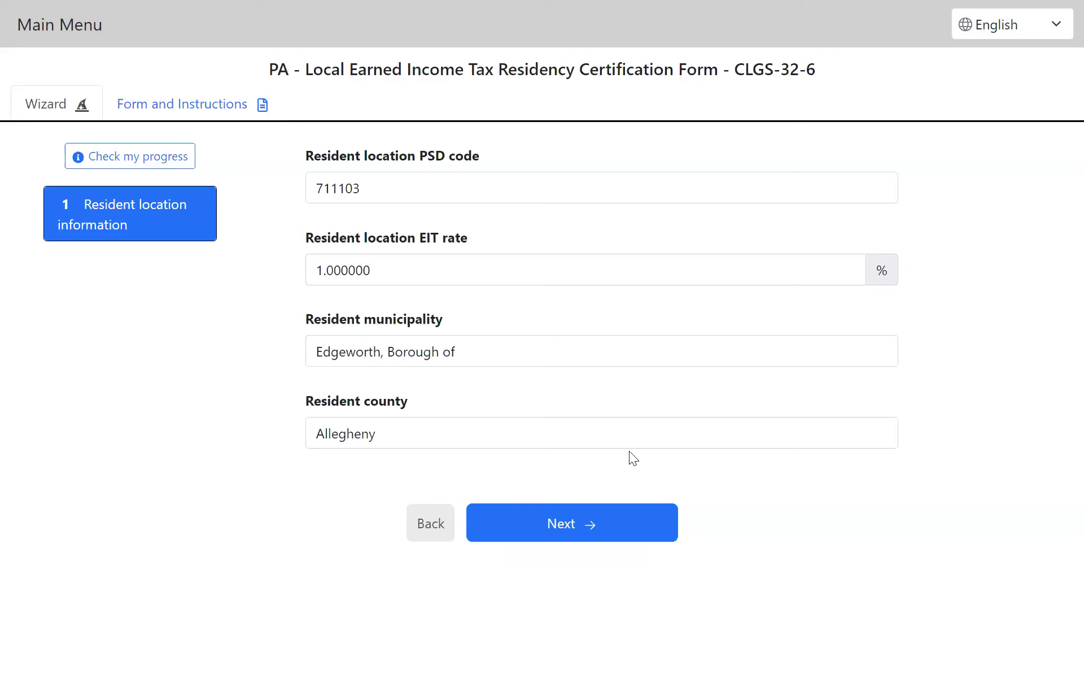
click(584, 526)
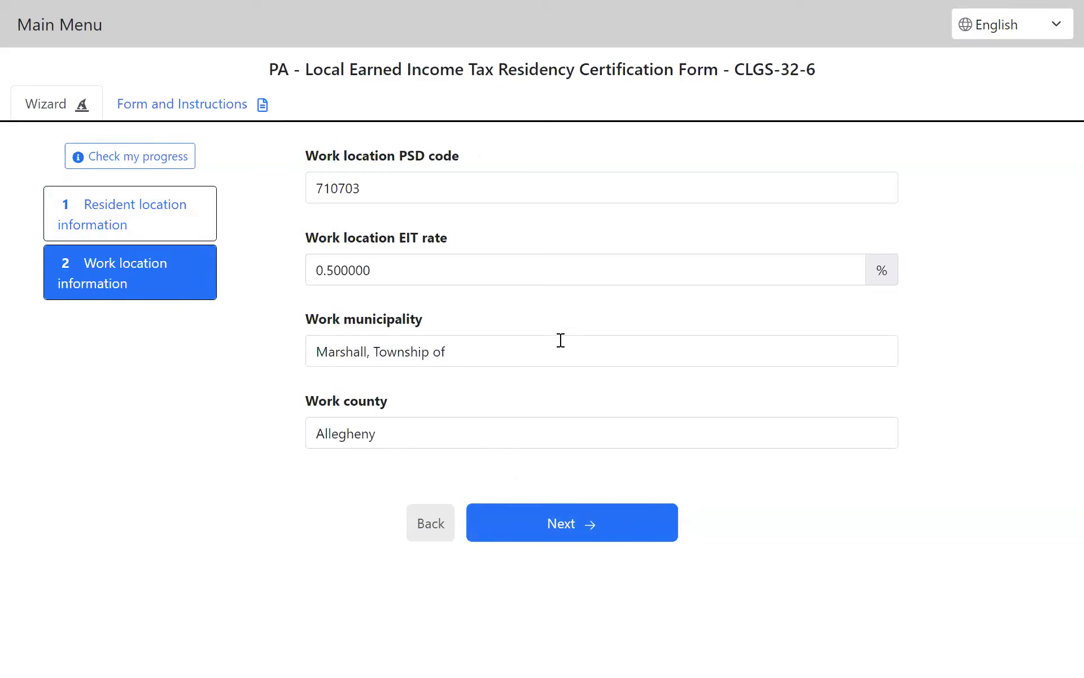
click(568, 523)
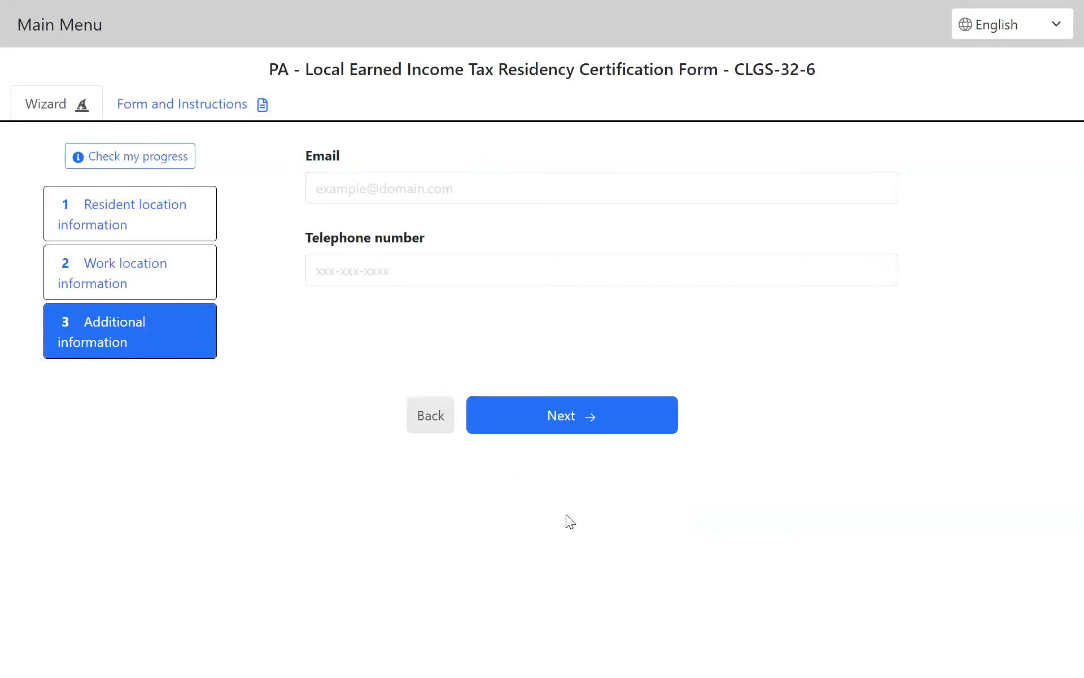
Step: Enter the employee's email address and telephone number as additional information and proceed to the document review
click(363, 189)
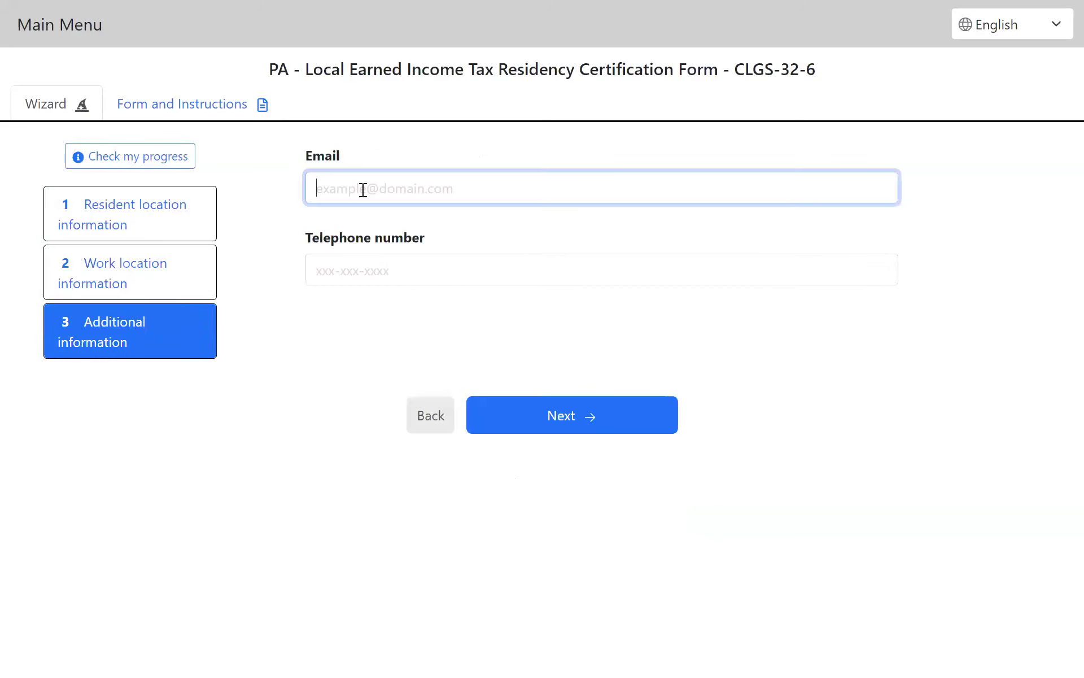
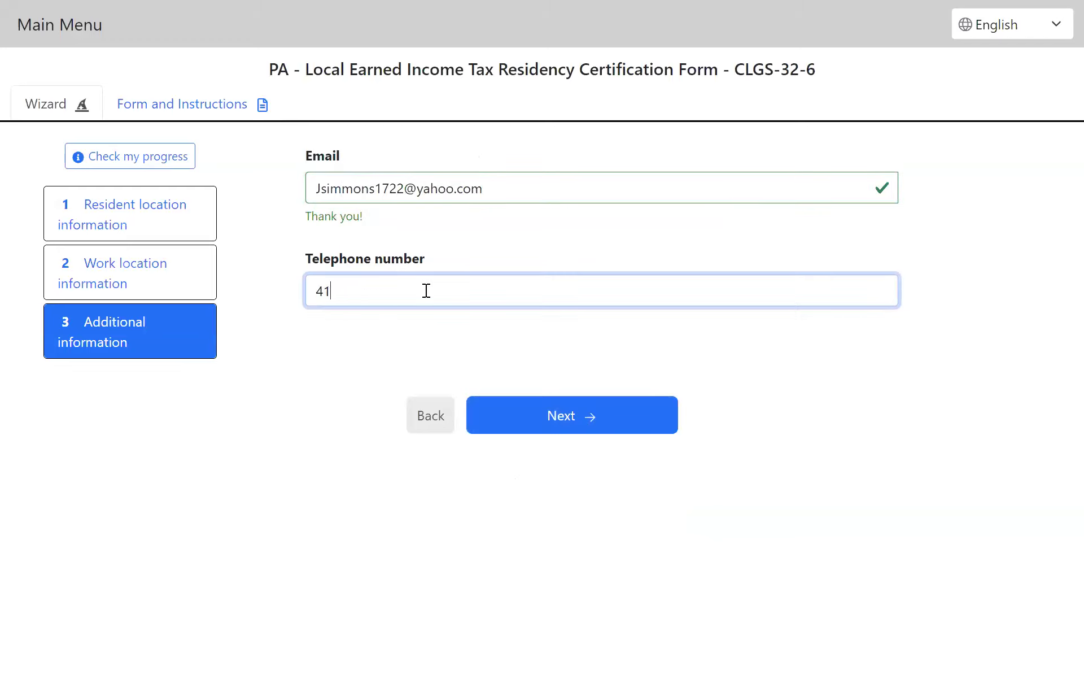
click(552, 425)
Step: Agree to the perjury declaration, enter the signing PIN, and submit the residency certification form
click(192, 400)
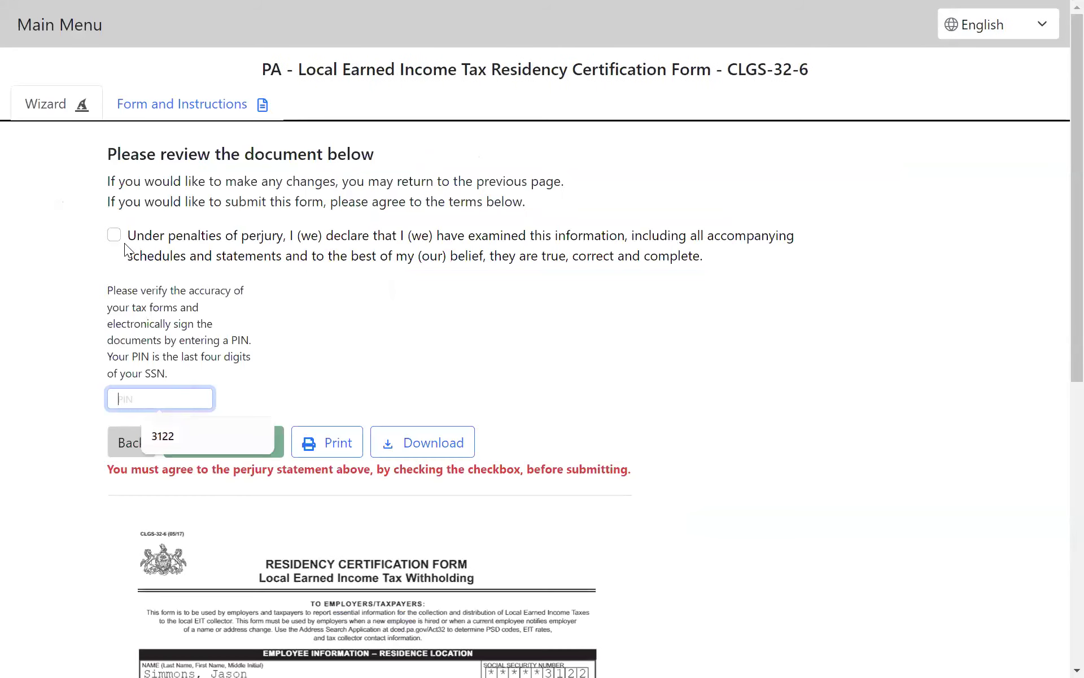
click(114, 234)
click(164, 399)
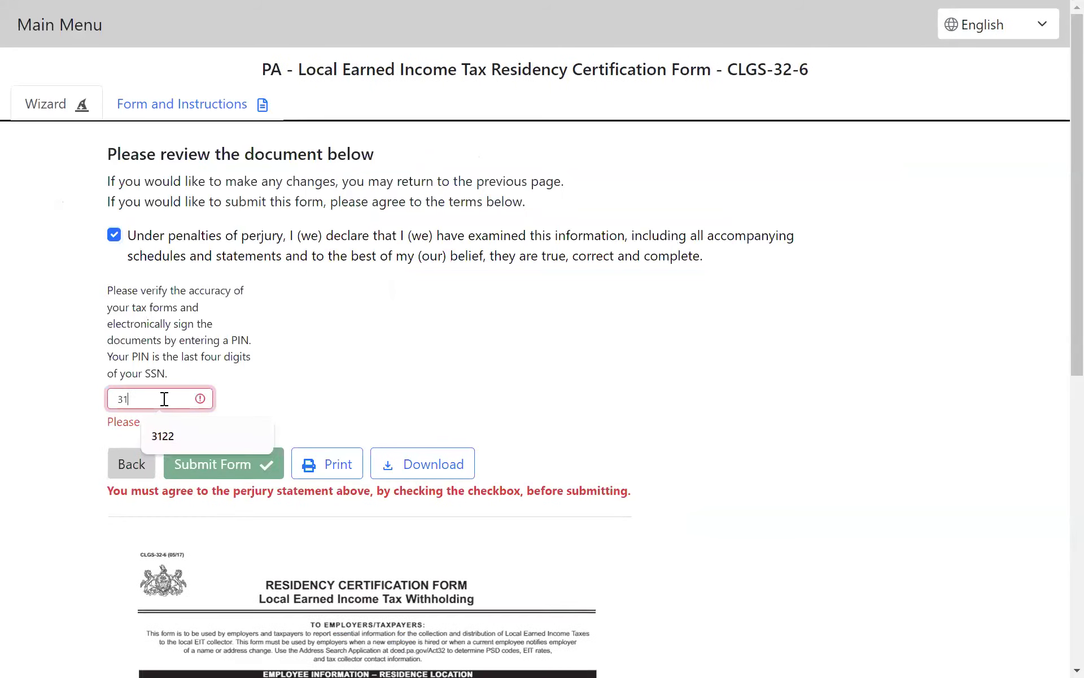
click(162, 435)
click(237, 443)
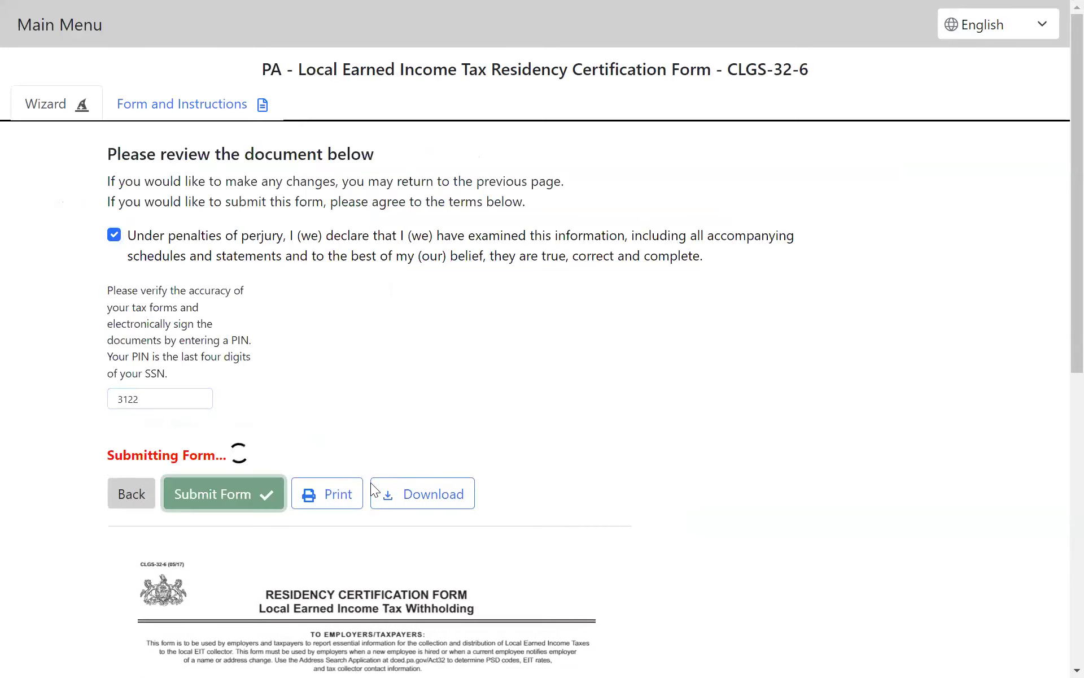
Step: Look over the submitted residency certification form, then finish the tax forms and close their browser tab
scroll(532, 201, down, 3)
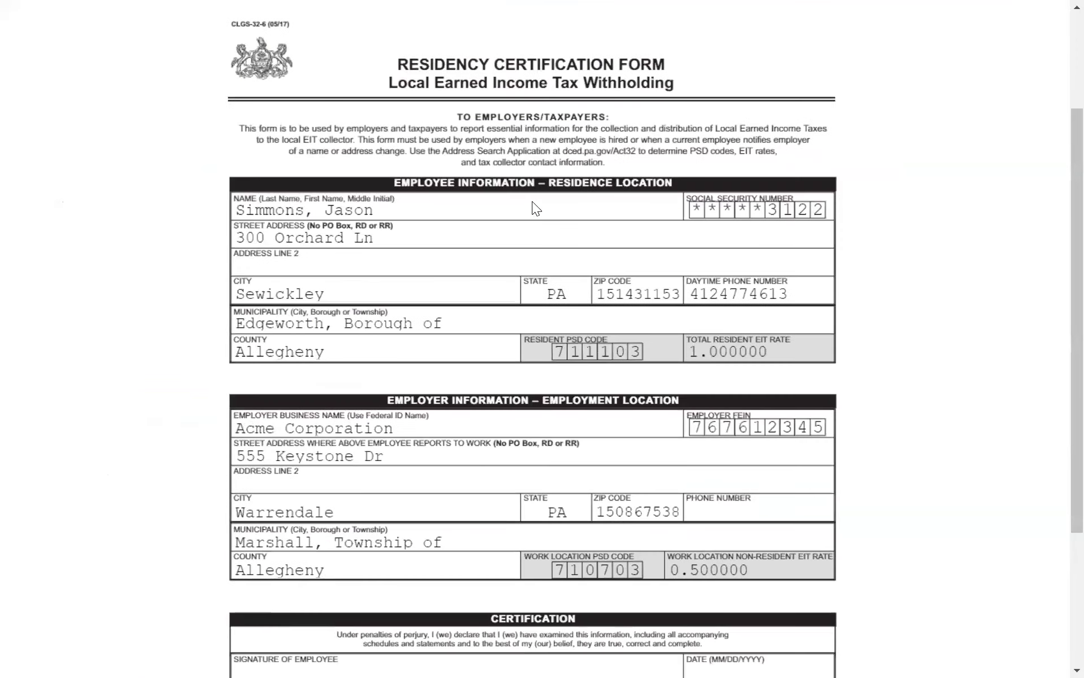
scroll(442, 145, up, 3)
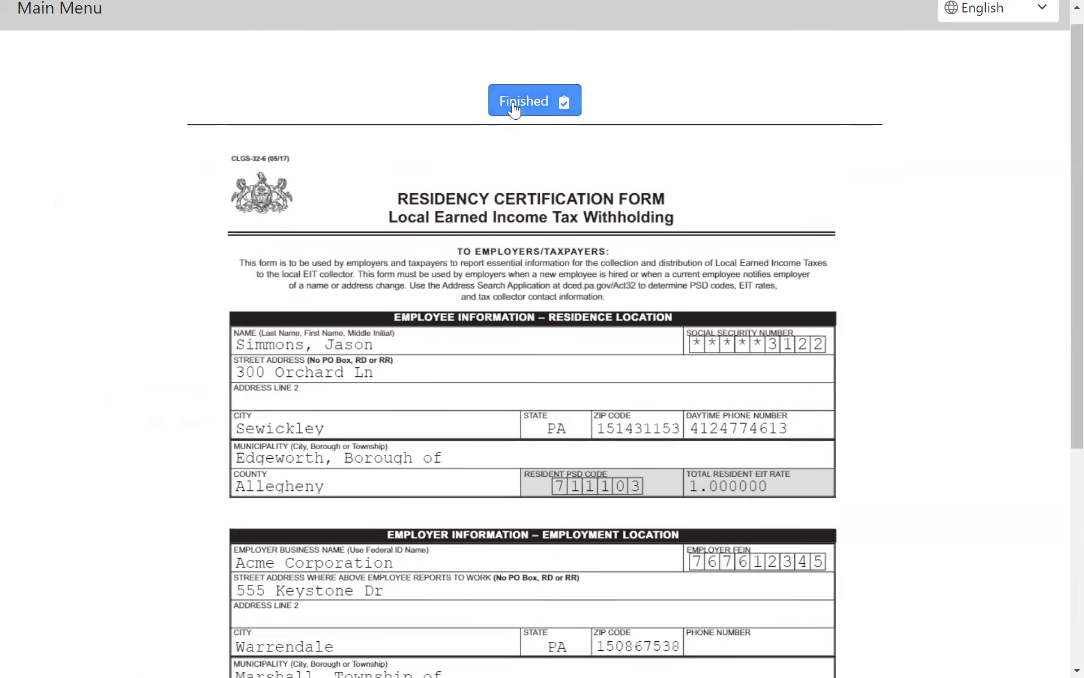
click(531, 100)
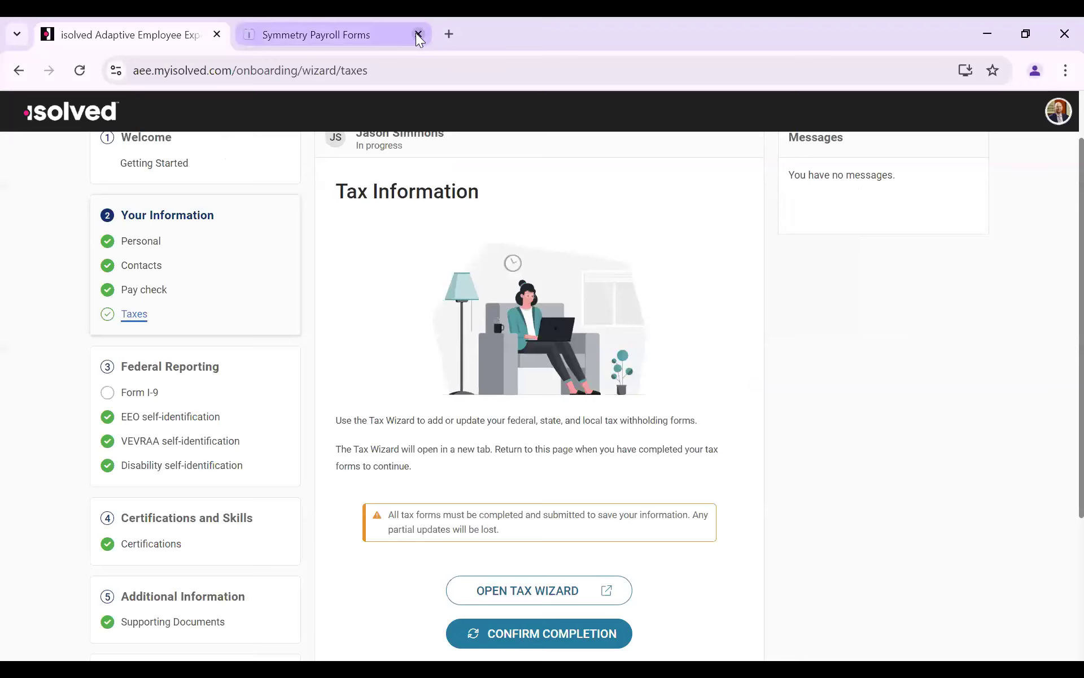
click(416, 34)
Step: Go to Form I-9 under Federal Reporting and start a new Form I-9
scroll(273, 396, down, 4)
scroll(503, 337, up, 5)
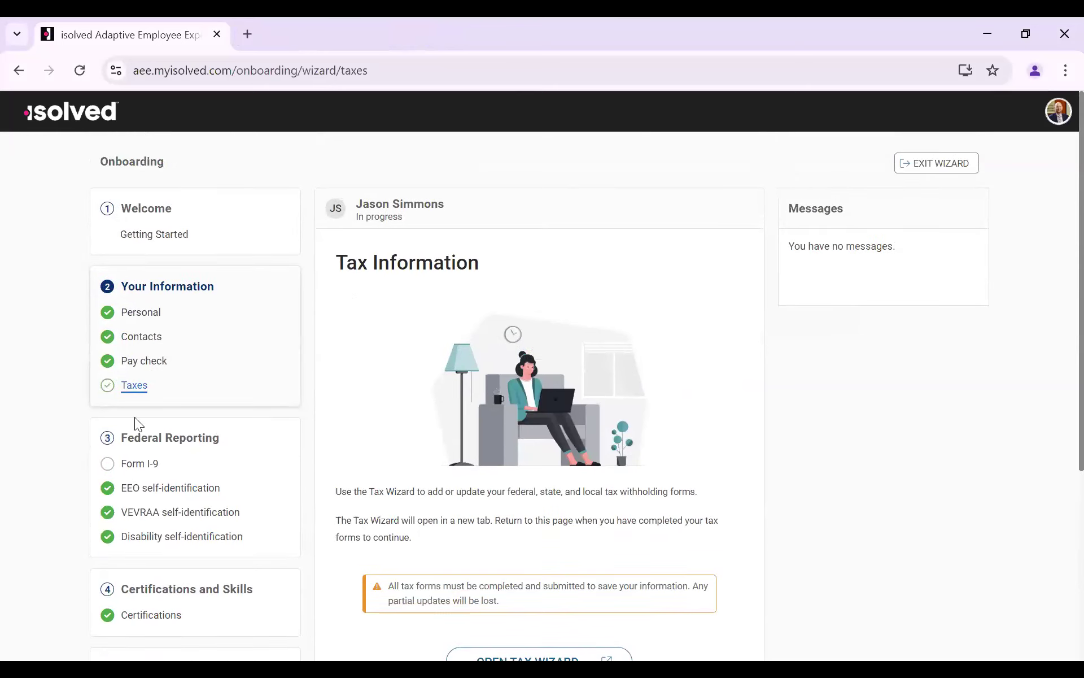
click(131, 464)
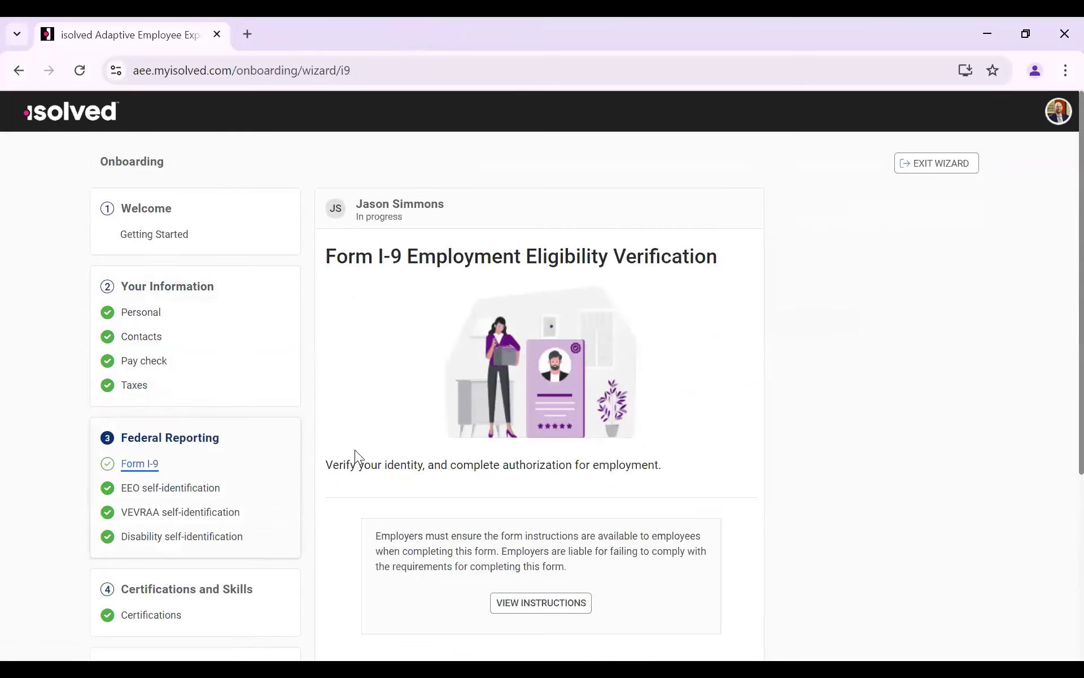
scroll(481, 439, down, 3)
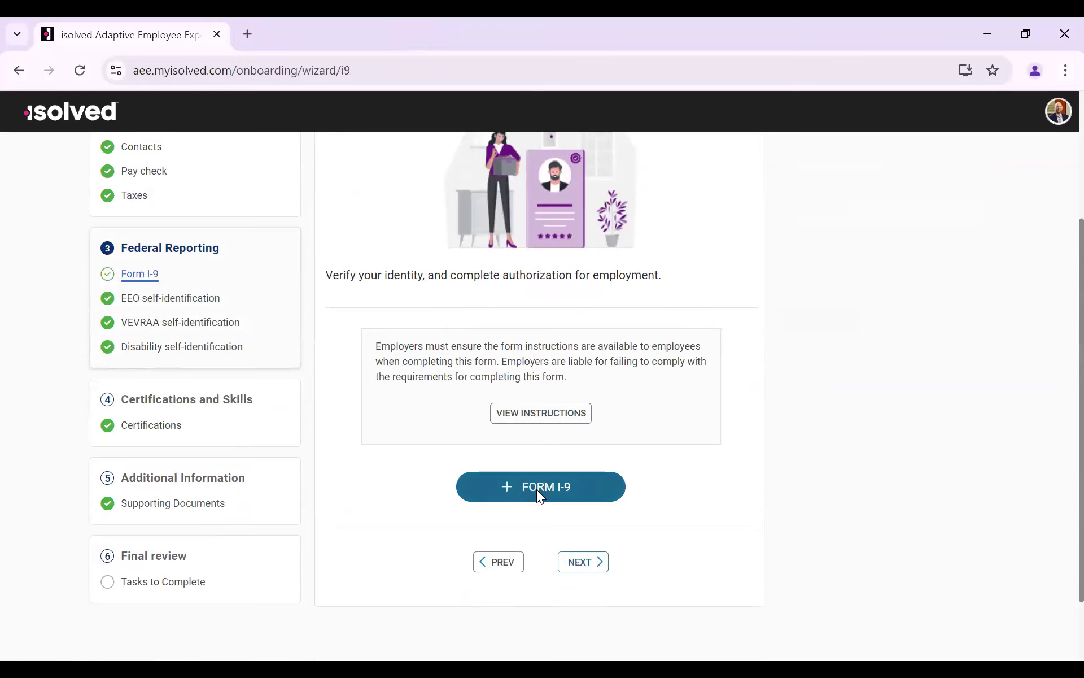
click(531, 420)
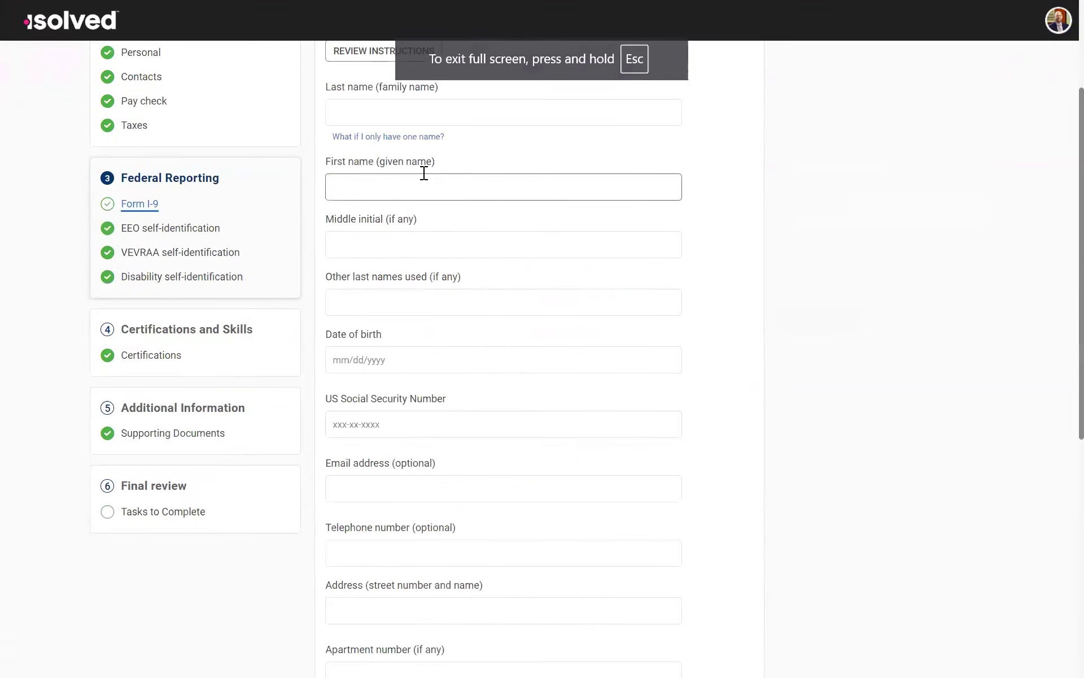
Step: Enter the employee's last name and first name in the Form I-9 employee information
scroll(424, 172, up, 3)
click(379, 269)
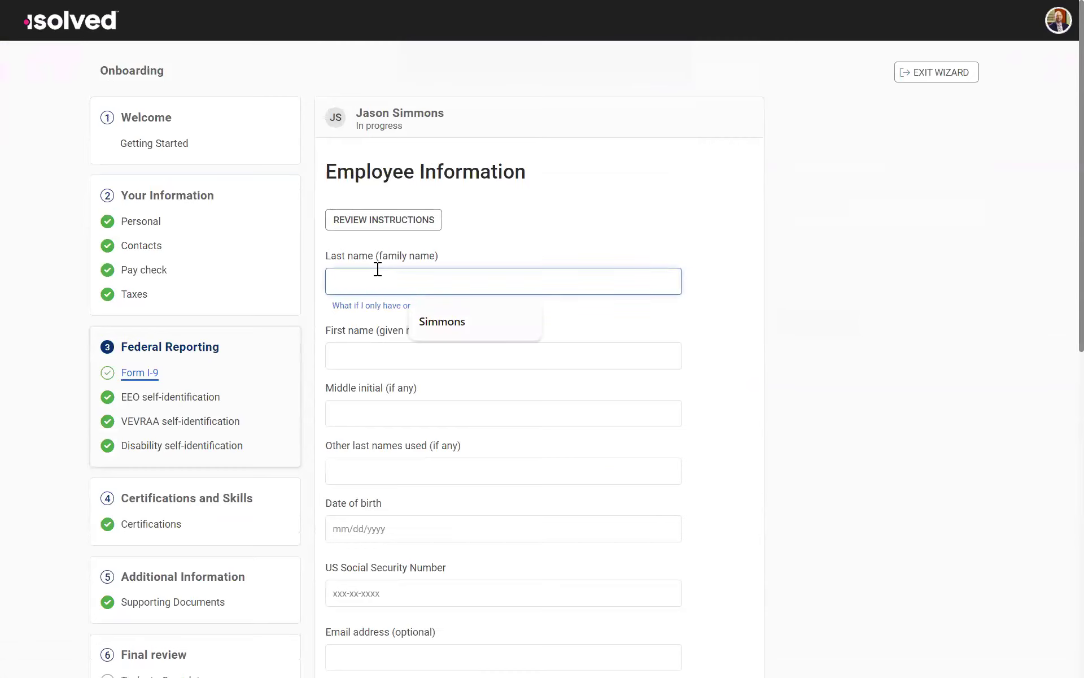
click(418, 354)
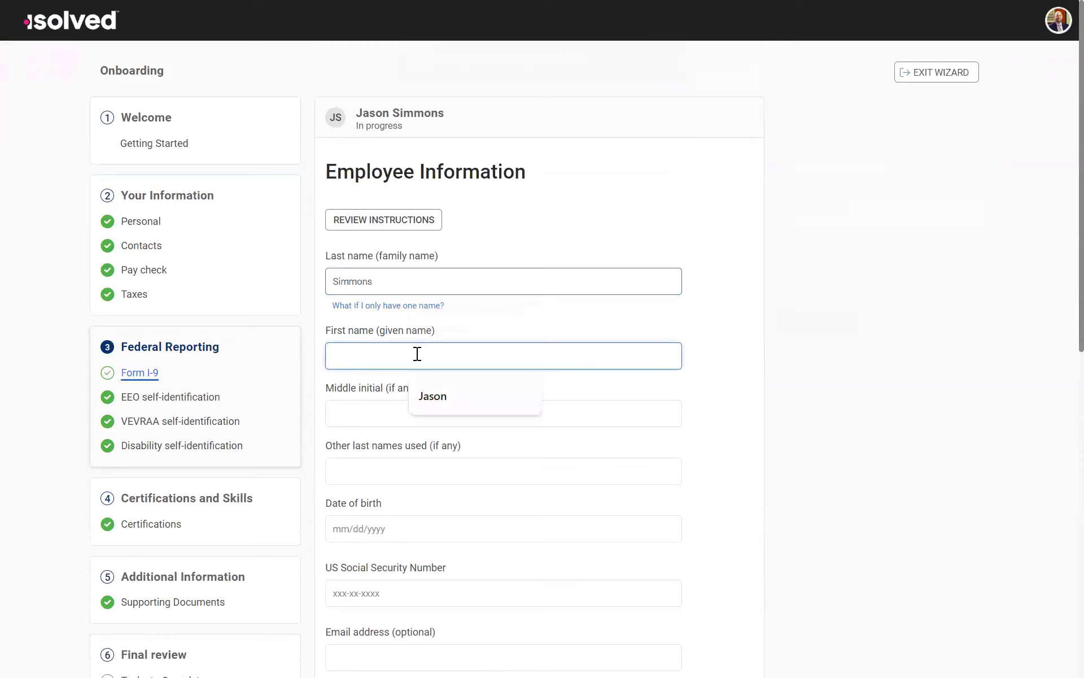
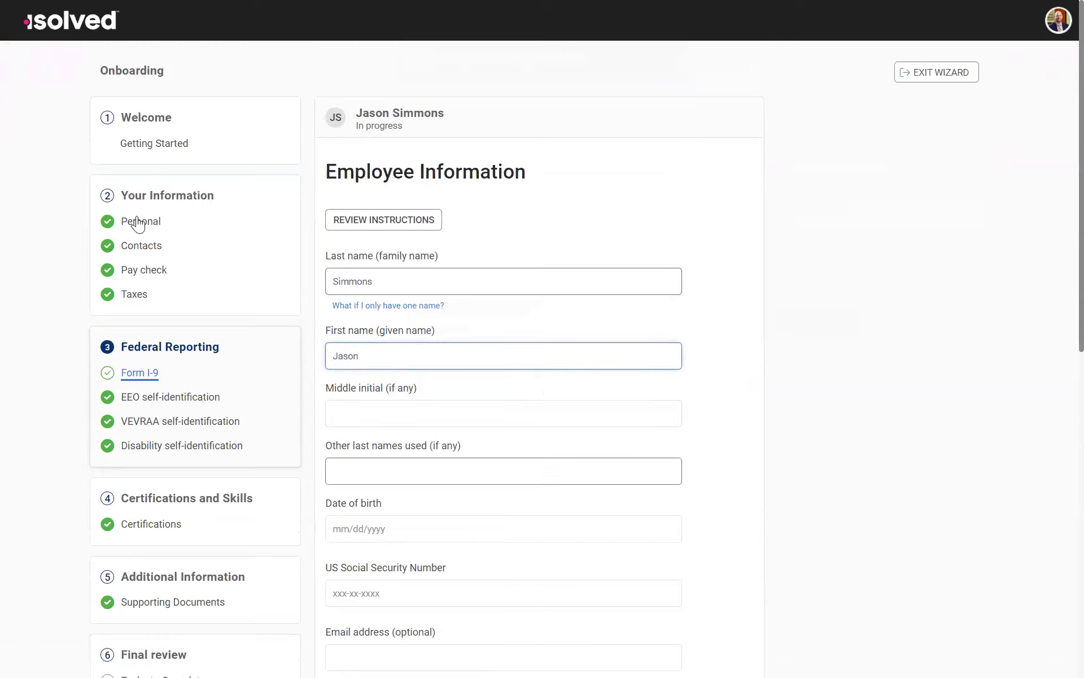
Step: Fill in the employee's date of birth and US Social Security Number on the Form I-9
scroll(361, 441, down, 1)
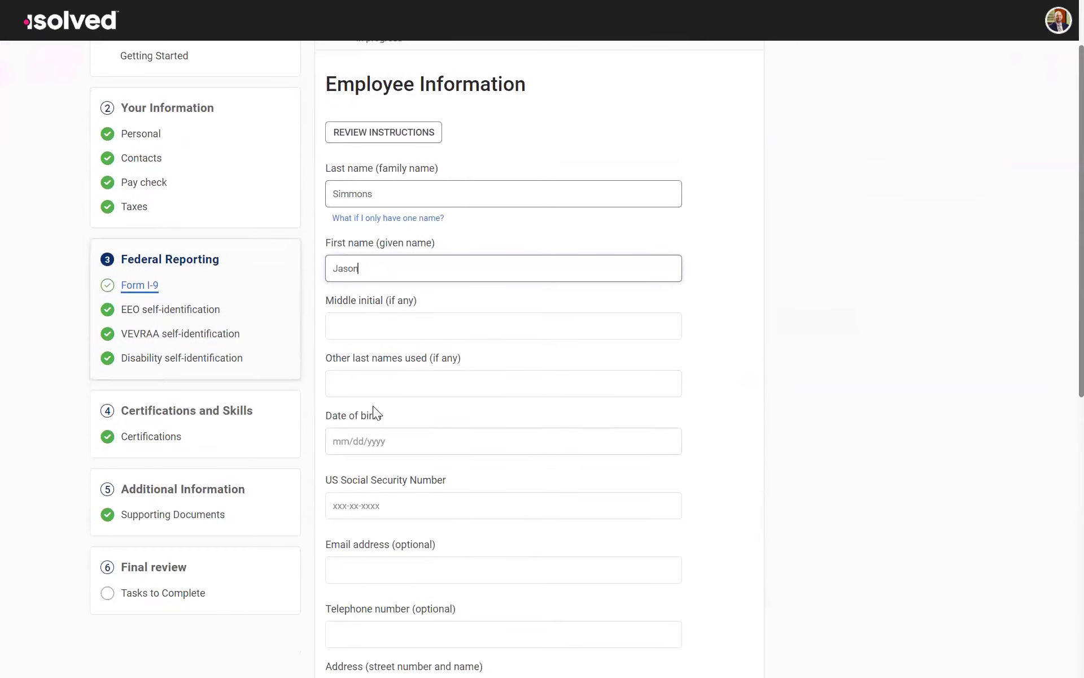
click(370, 436)
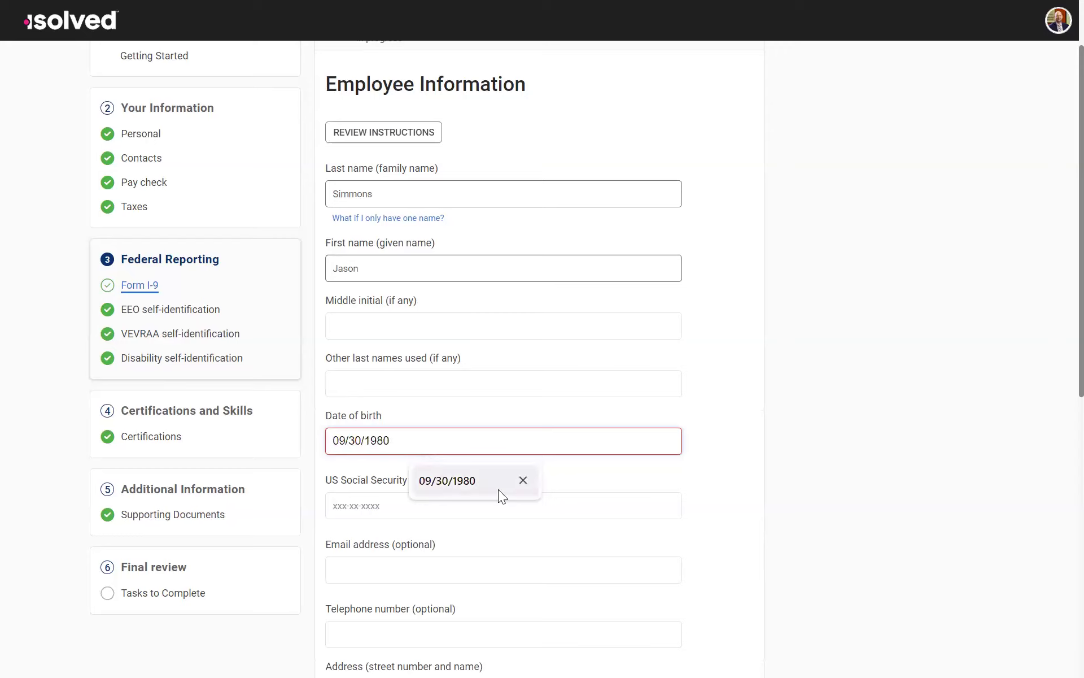
click(498, 489)
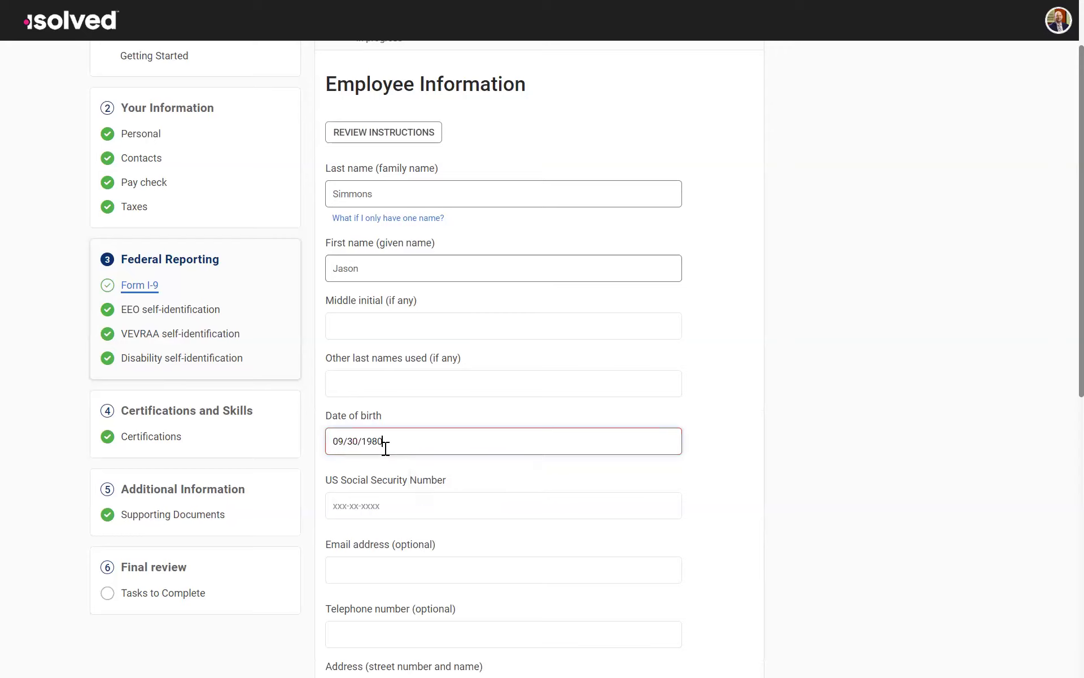
click(381, 512)
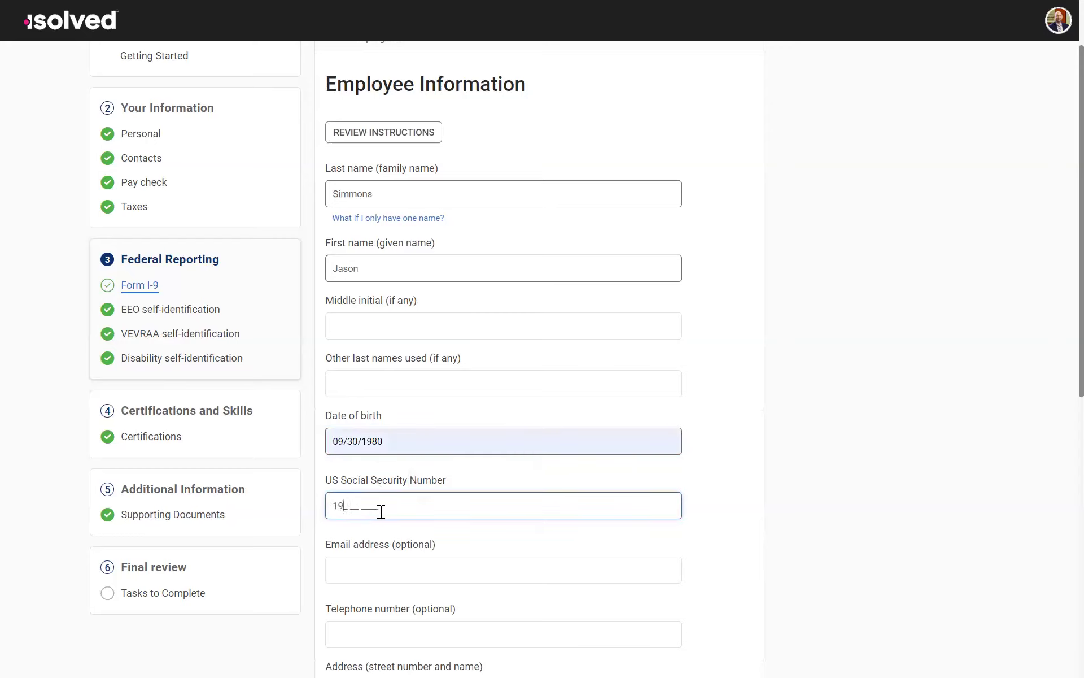
Step: Fill in the optional email address and telephone number on the Form I-9 with the saved entries
click(389, 571)
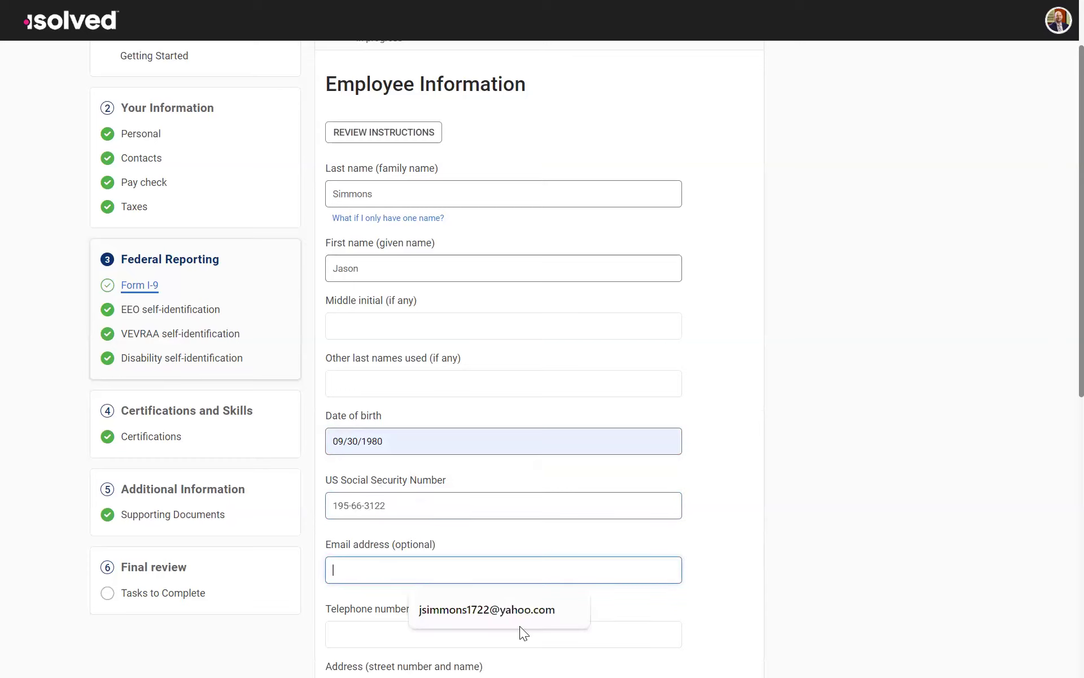
click(514, 600)
scroll(497, 565, down, 5)
click(356, 315)
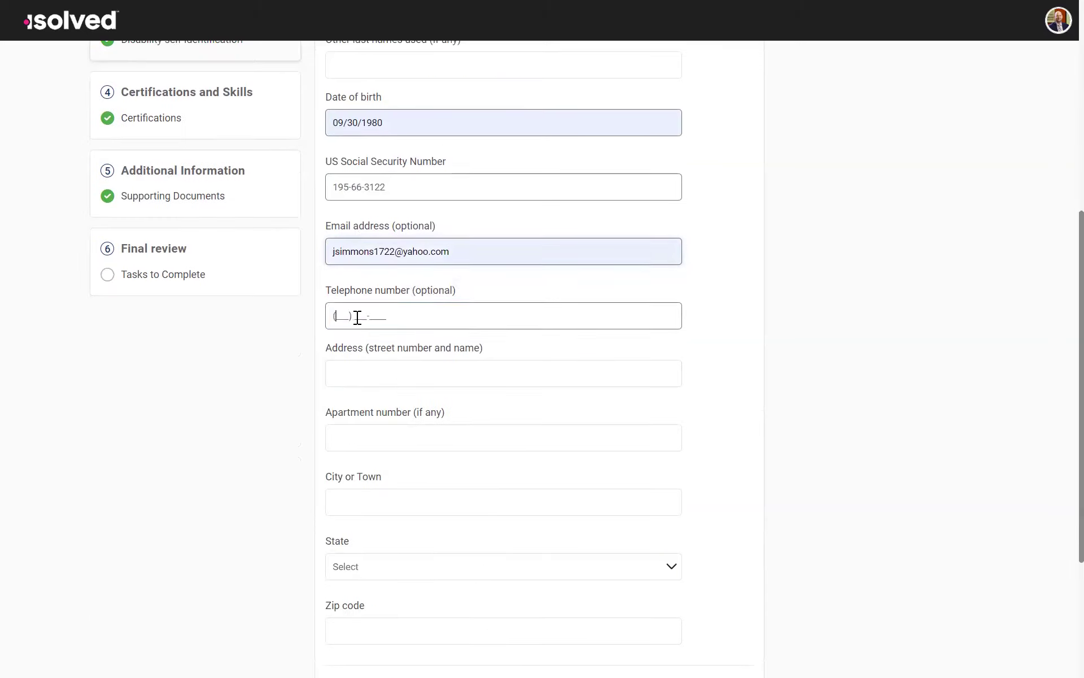
click(453, 356)
Step: Fill in the employee's street address and city on the Form I-9 with the saved entries, leaving the apartment number empty
click(408, 374)
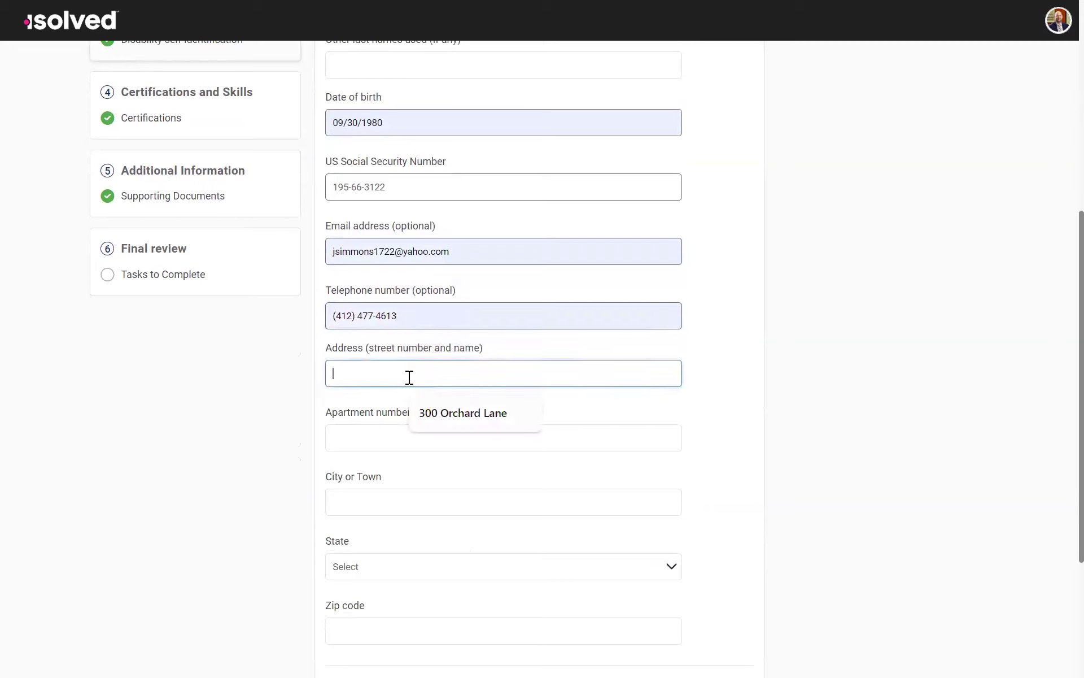
click(432, 402)
click(406, 441)
click(392, 504)
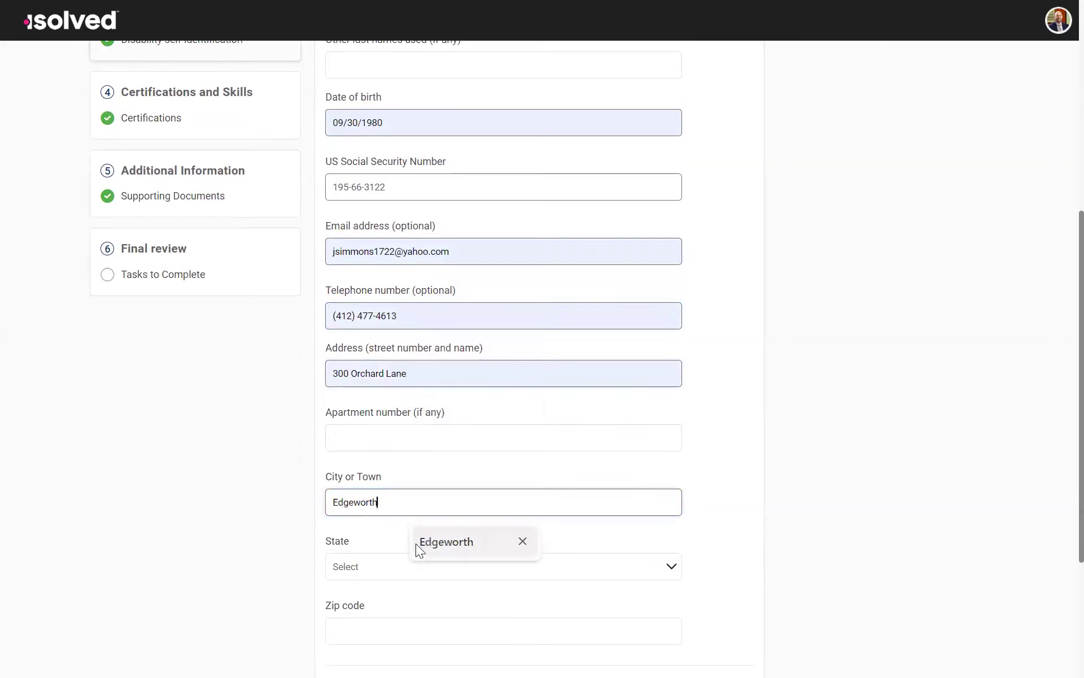
click(416, 542)
Step: Set the Form I-9 address state to Pennsylvania and fill in the zip code with the saved entry
click(402, 567)
scroll(363, 448, down, 10)
scroll(363, 451, down, 8)
scroll(371, 505, up, 5)
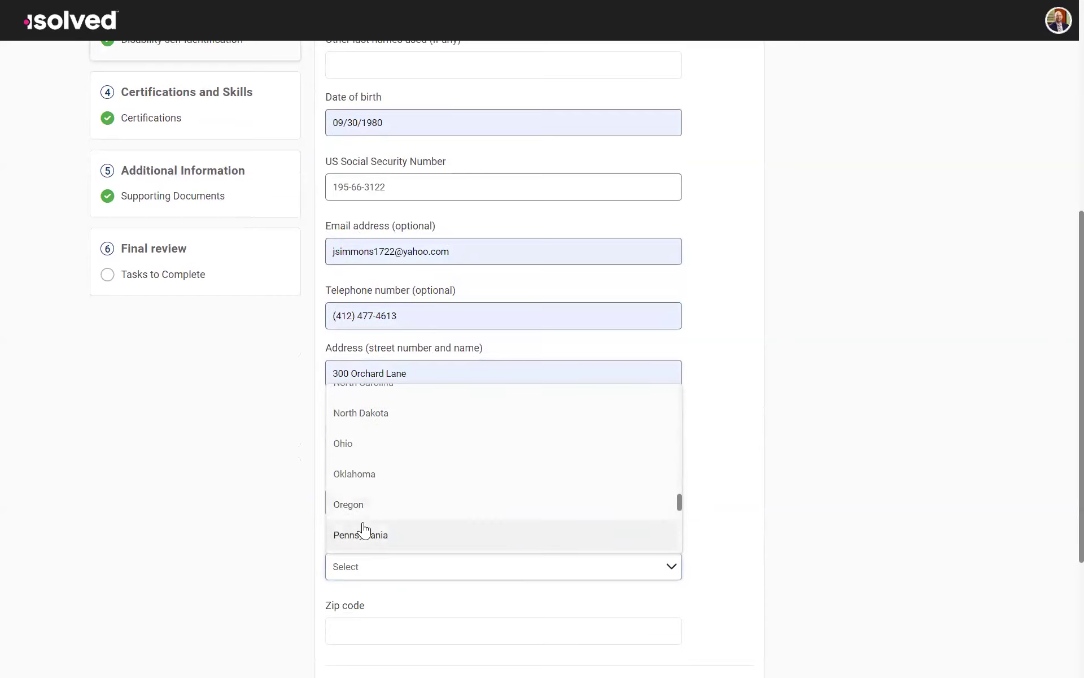
click(377, 536)
scroll(379, 538, down, 4)
click(367, 409)
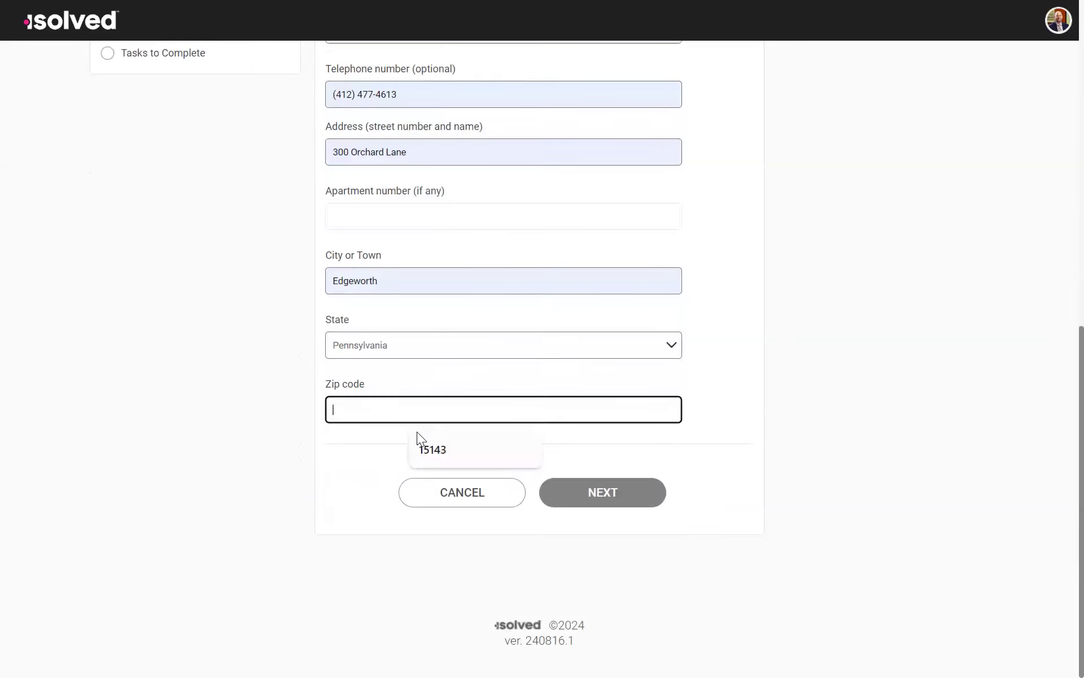
click(427, 443)
Step: Submit the employee information and certify on the Form I-9 that no preparer or translator was used
scroll(415, 276, up, 10)
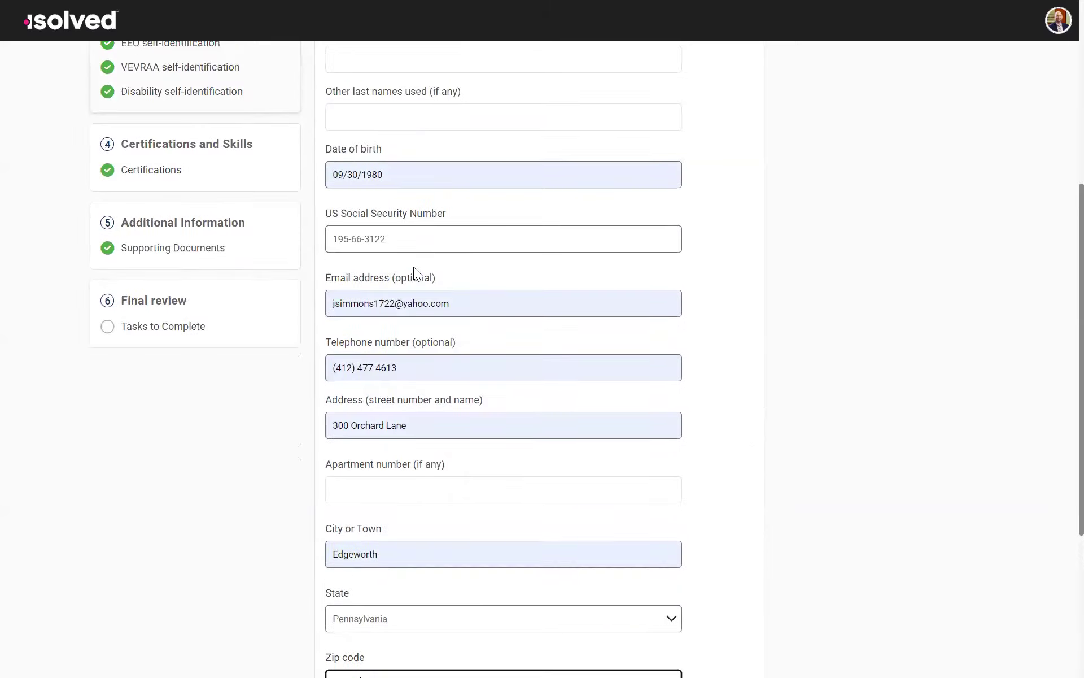
scroll(416, 305, down, 10)
click(597, 486)
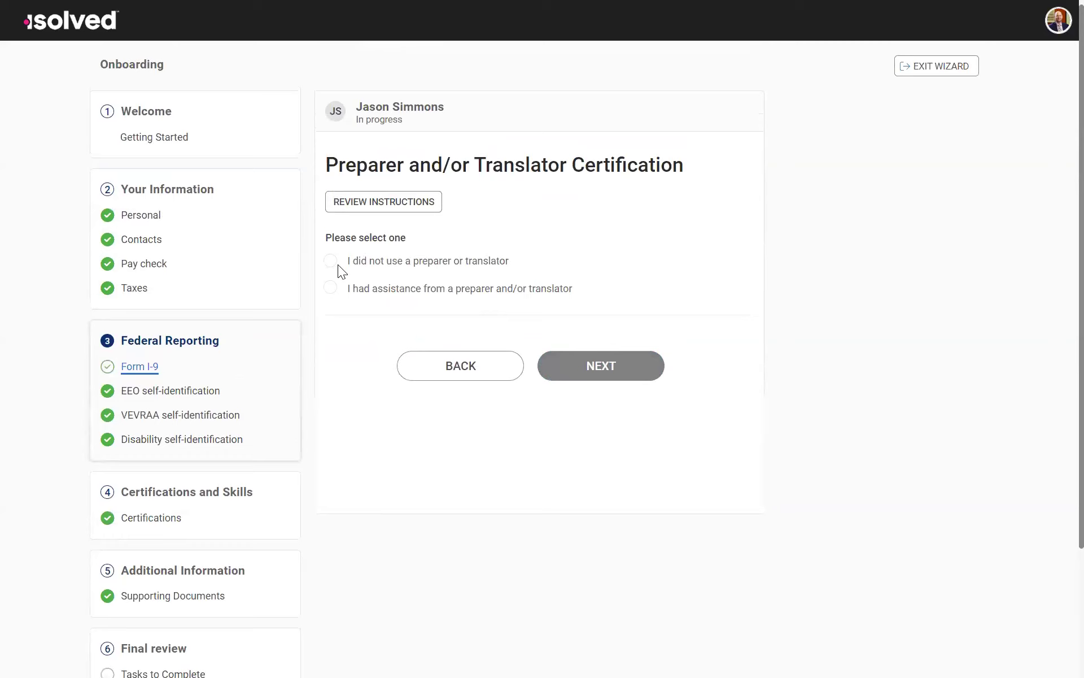
click(333, 264)
click(587, 365)
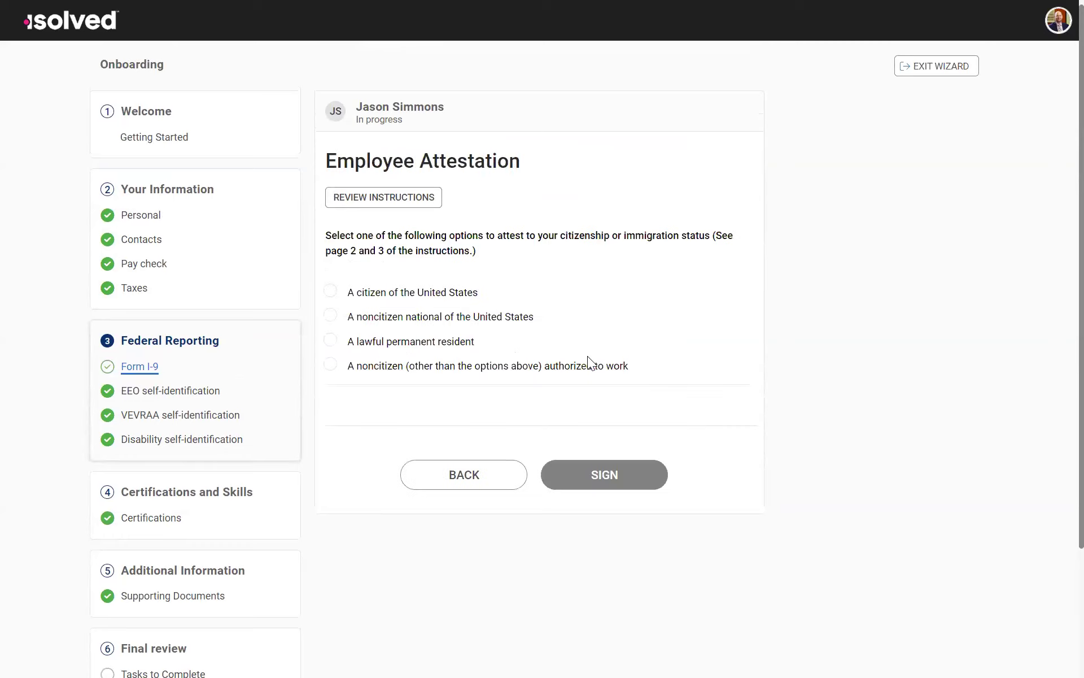
Step: Attest to being a citizen of the United States, sign with the employee's full name, and acknowledge the attestation statement
click(332, 291)
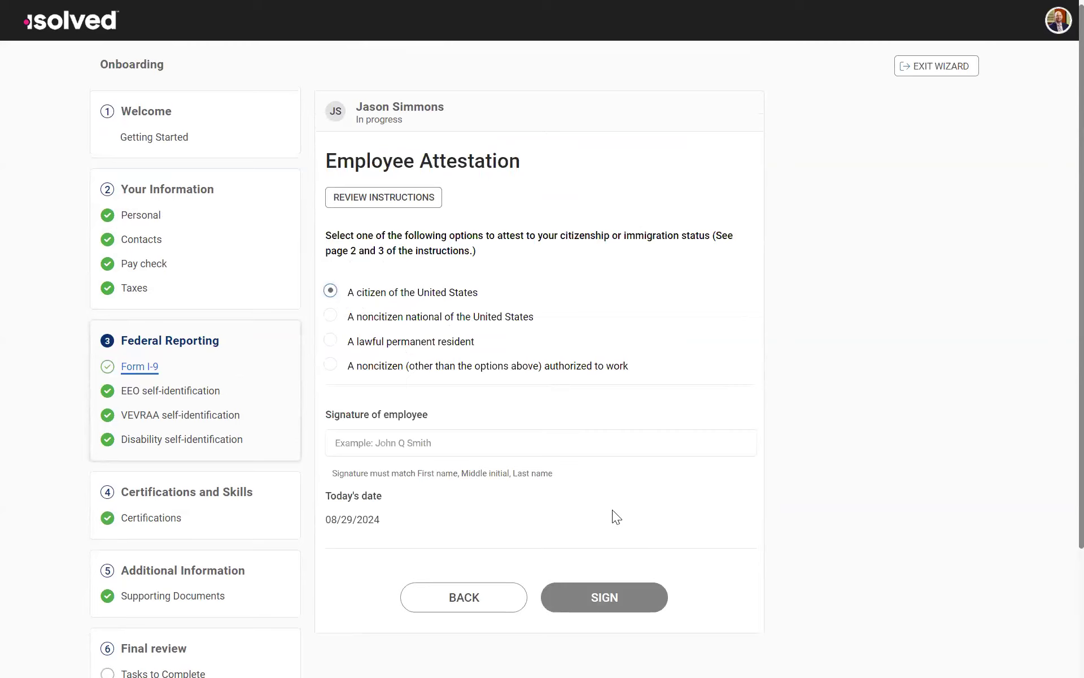
click(400, 442)
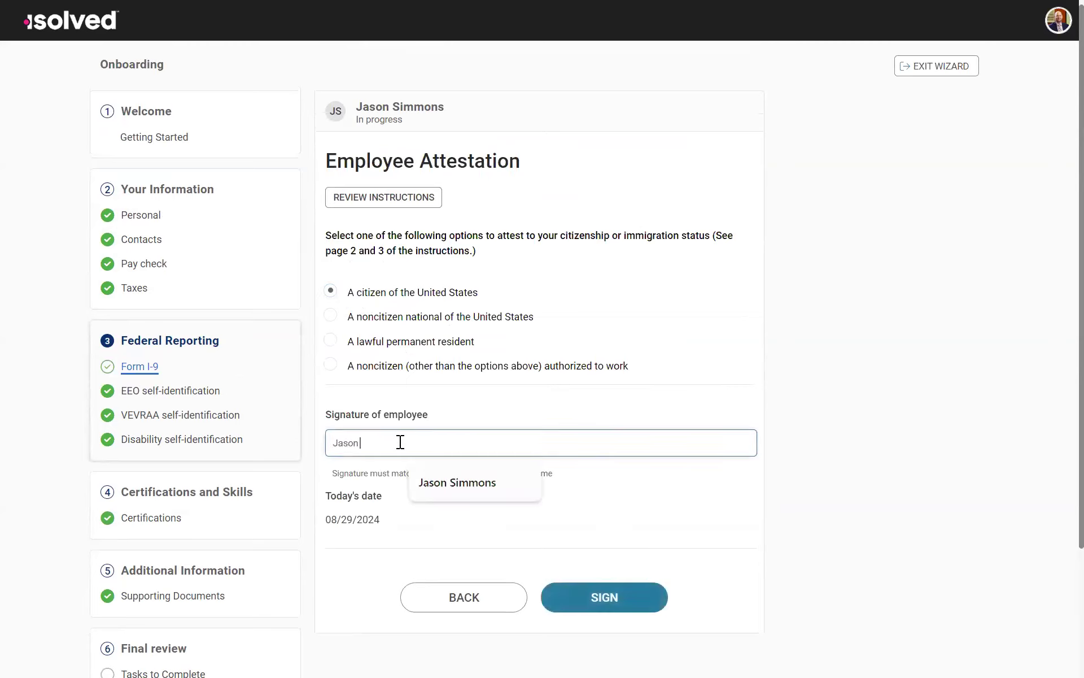
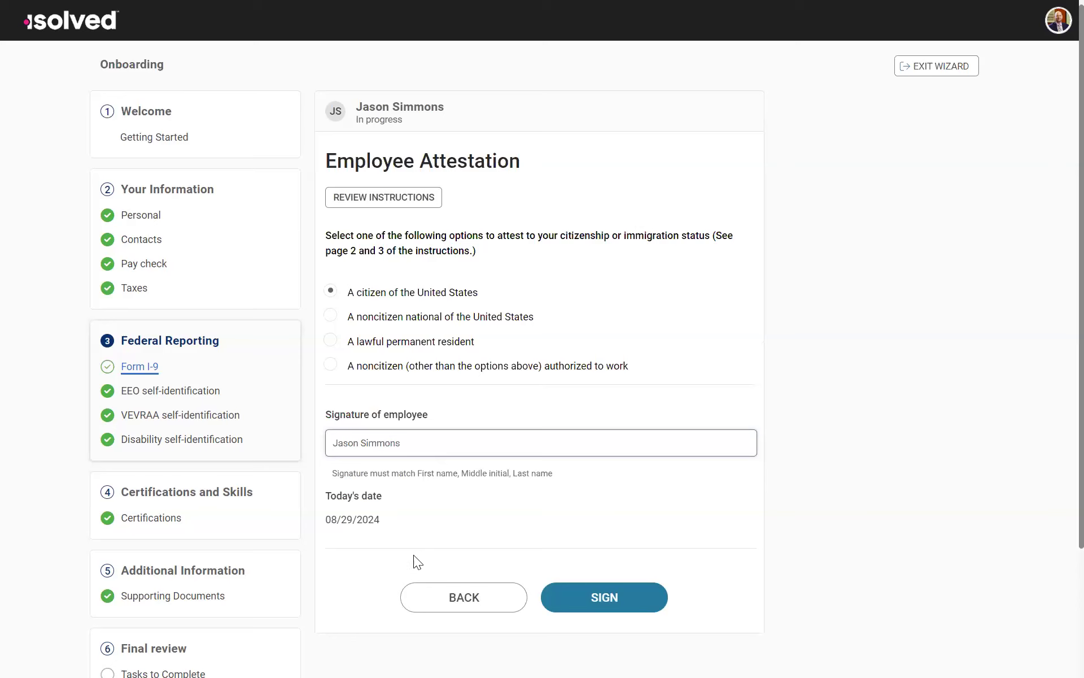
click(630, 596)
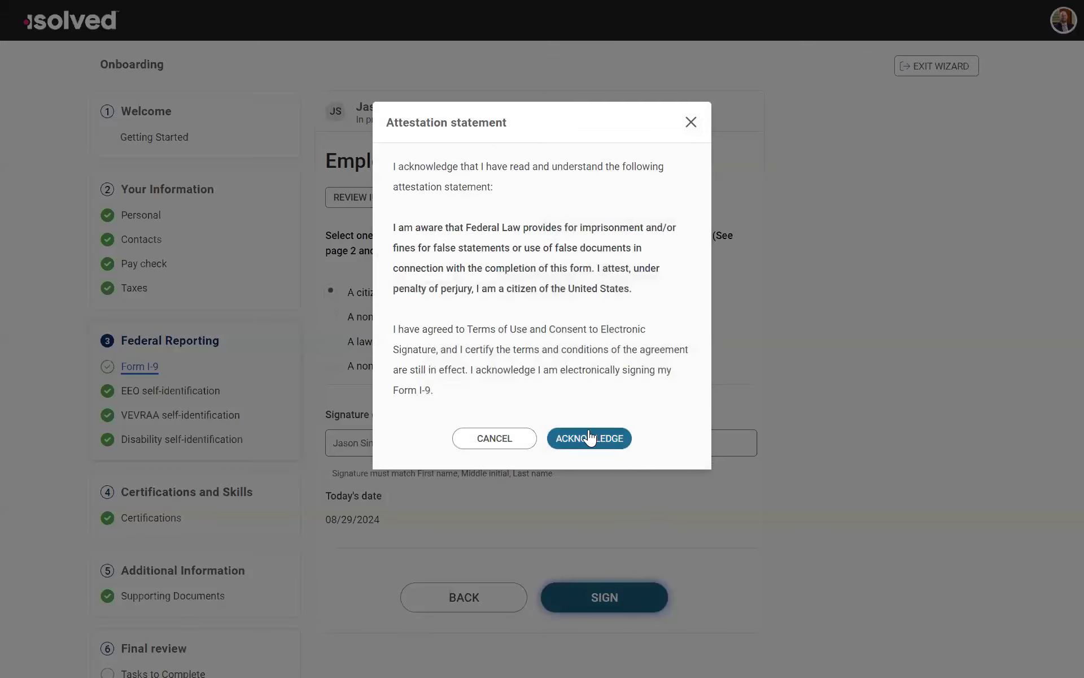
click(589, 438)
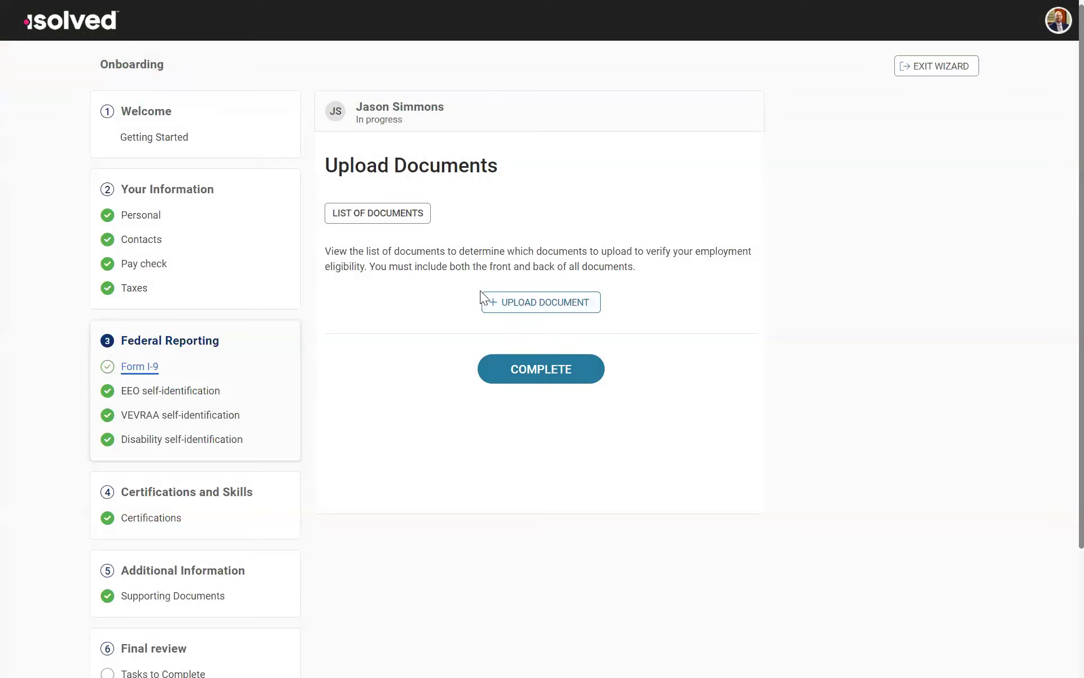
Step: Check the document upload dialog, dismiss it, and complete the Form I-9 without uploading a document
click(493, 304)
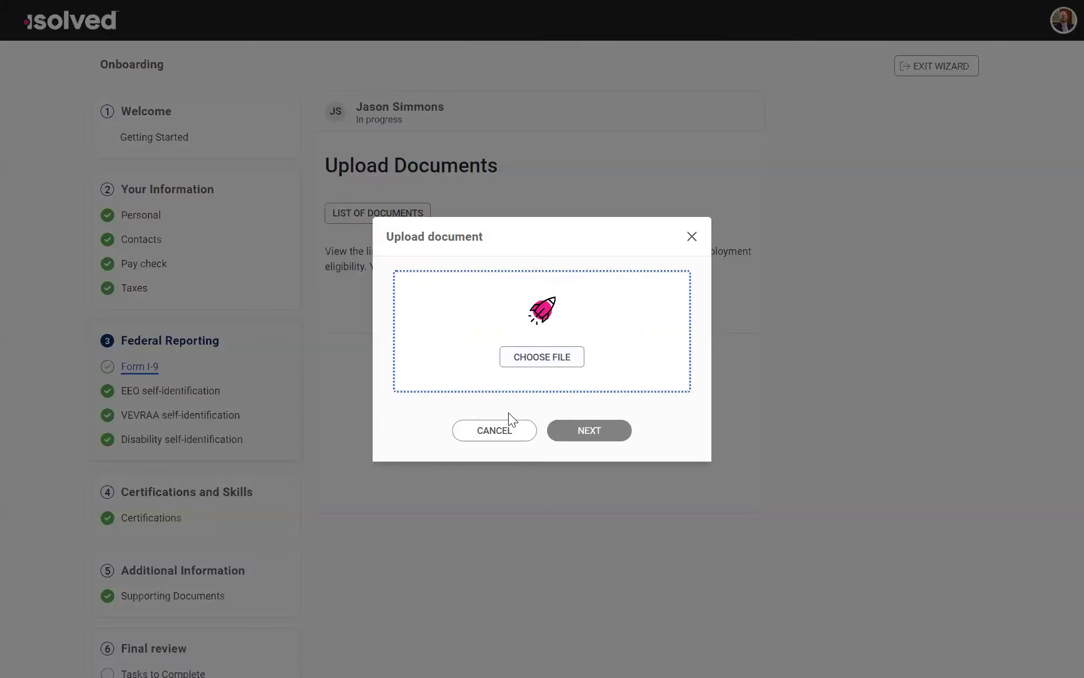
click(508, 421)
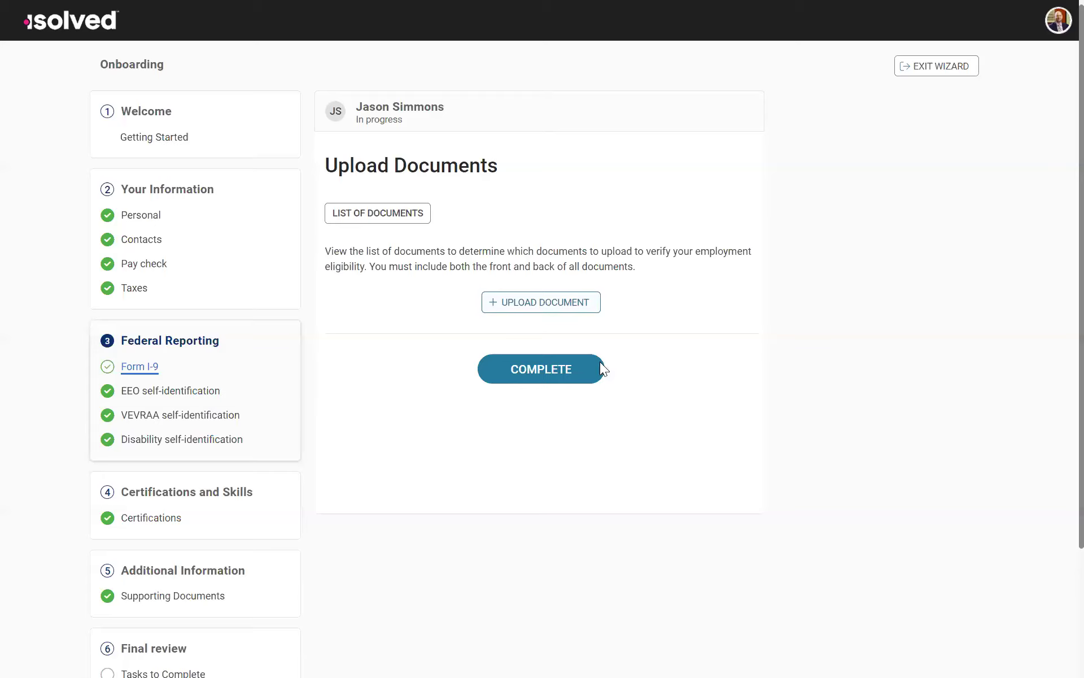
click(532, 378)
click(601, 252)
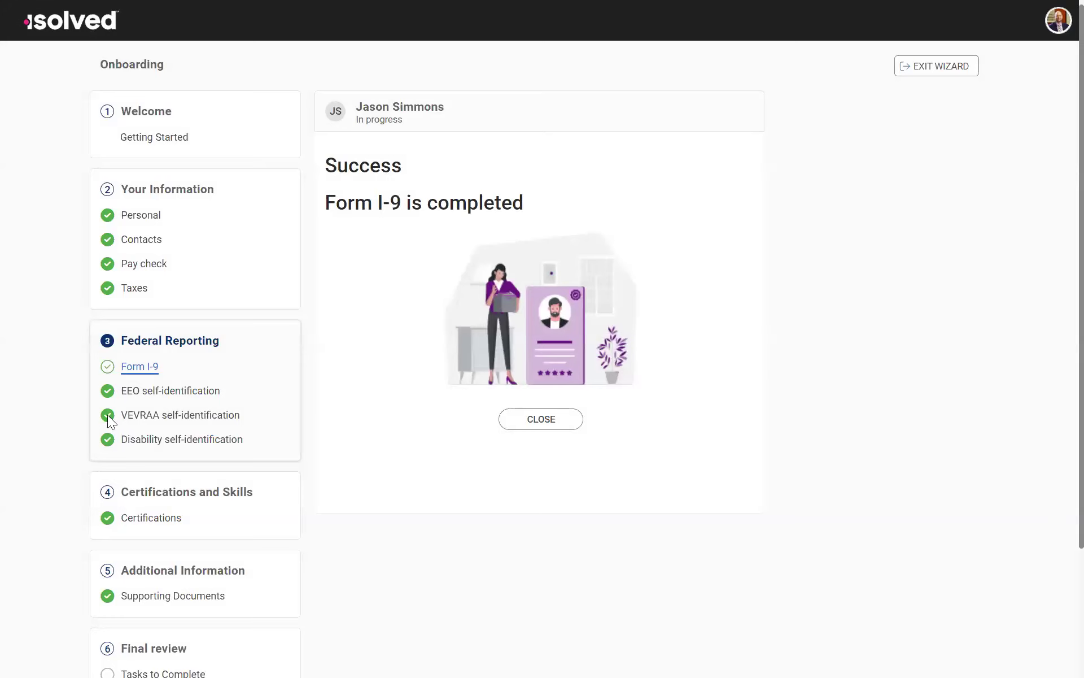
Step: Review the gender and race/ethnicity selections on the EEO self-identification form
click(194, 398)
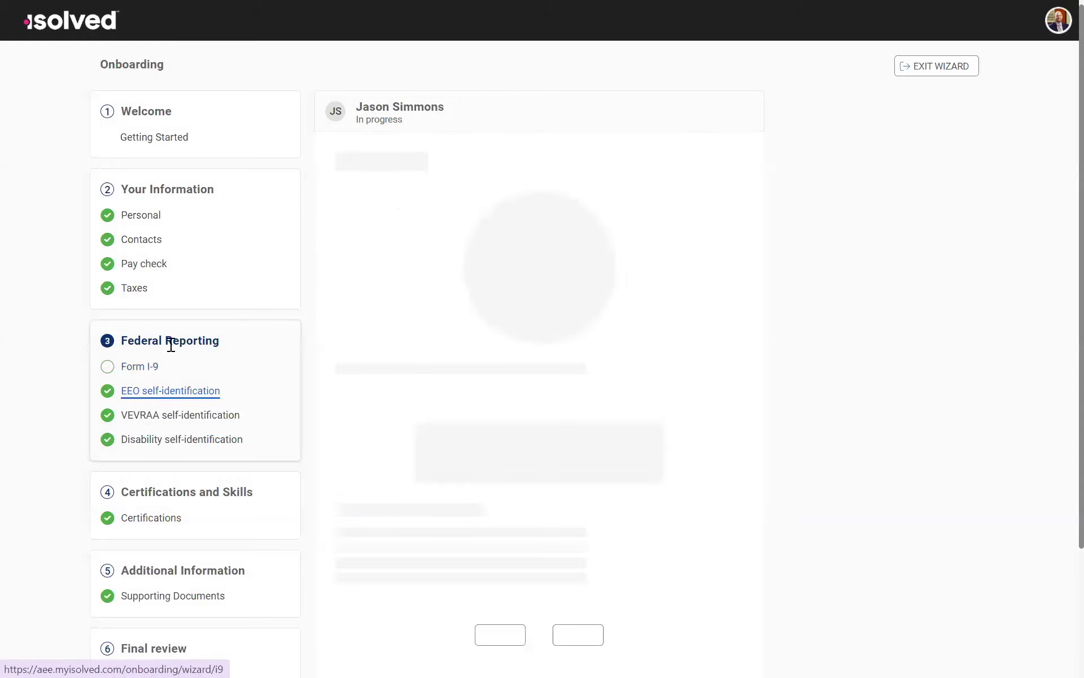
scroll(621, 366, down, 9)
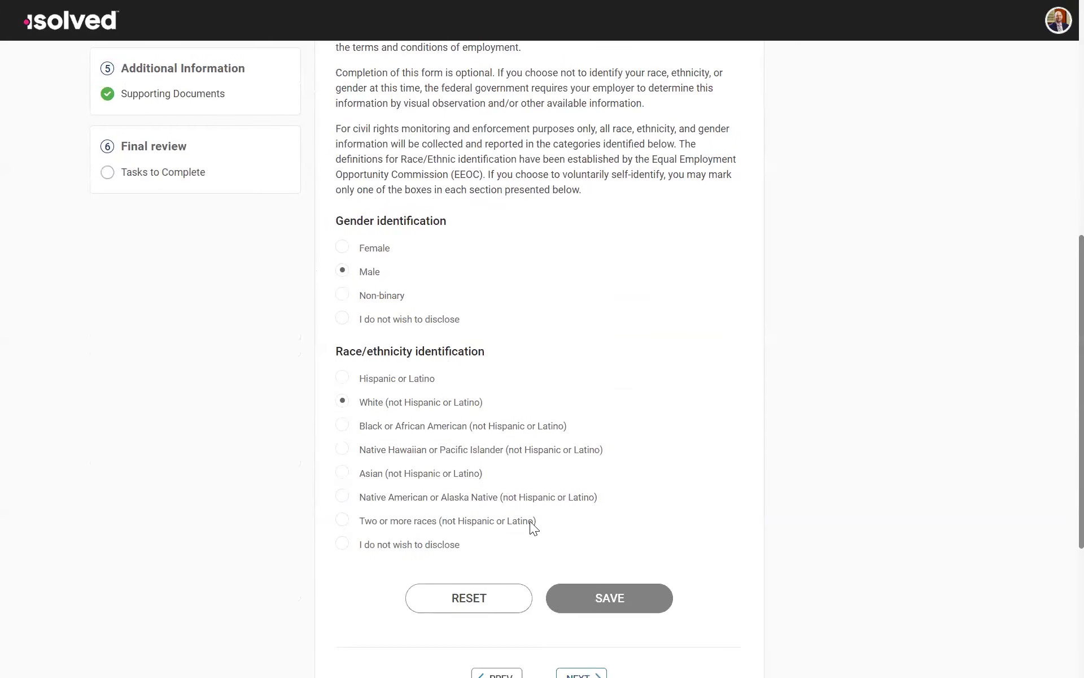
scroll(516, 517, up, 9)
Step: Review the VEVRAA self-identification form and its veteran status options
click(186, 318)
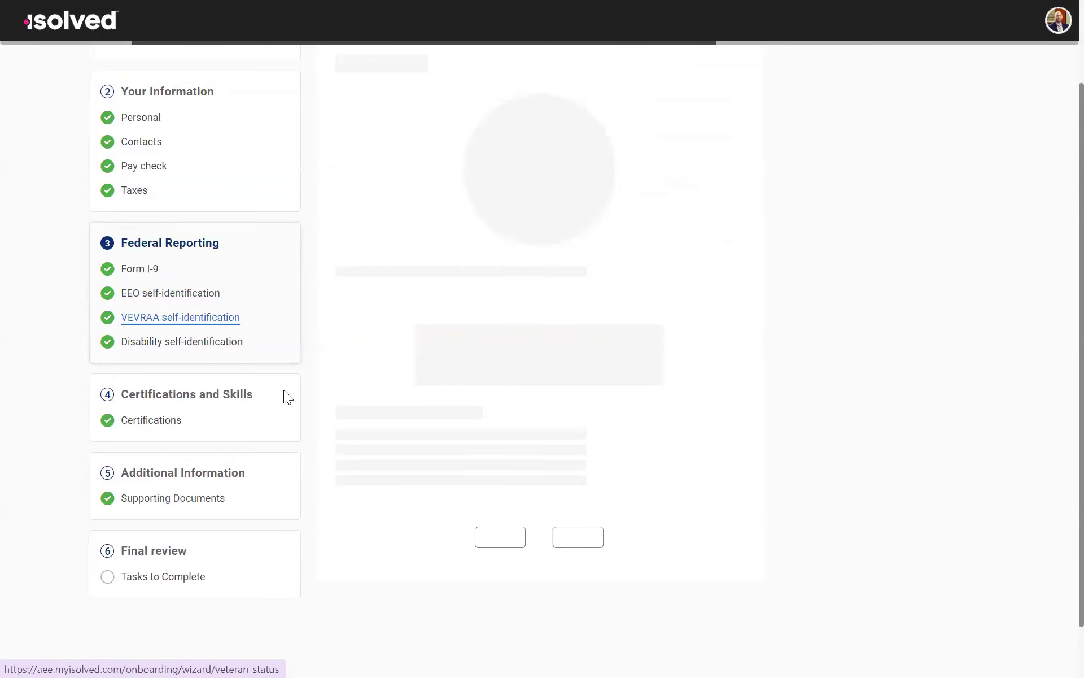
scroll(530, 394, down, 5)
scroll(531, 394, down, 7)
scroll(531, 394, up, 12)
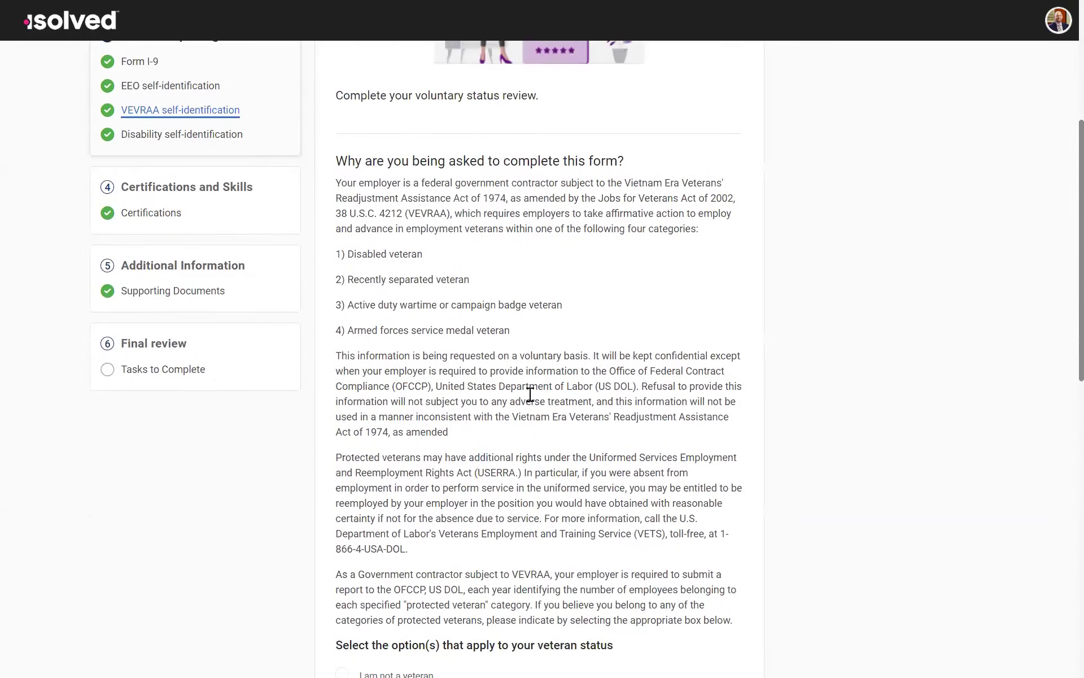
Step: Review the Disability self-identification form and its answer options
click(211, 364)
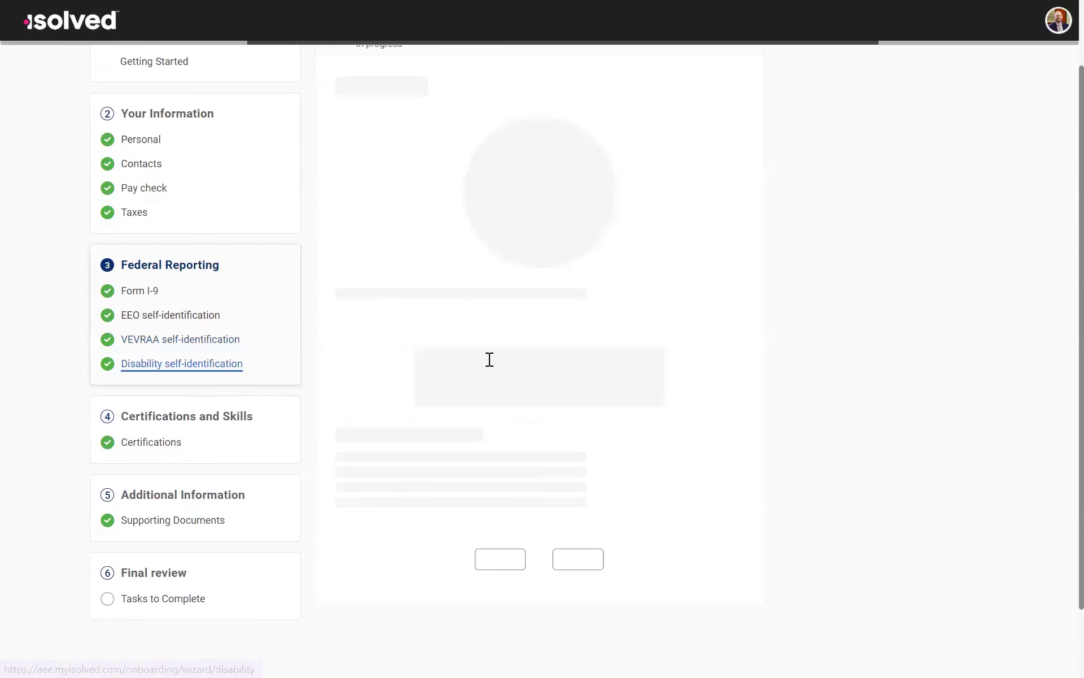
scroll(604, 483, down, 9)
scroll(604, 484, up, 6)
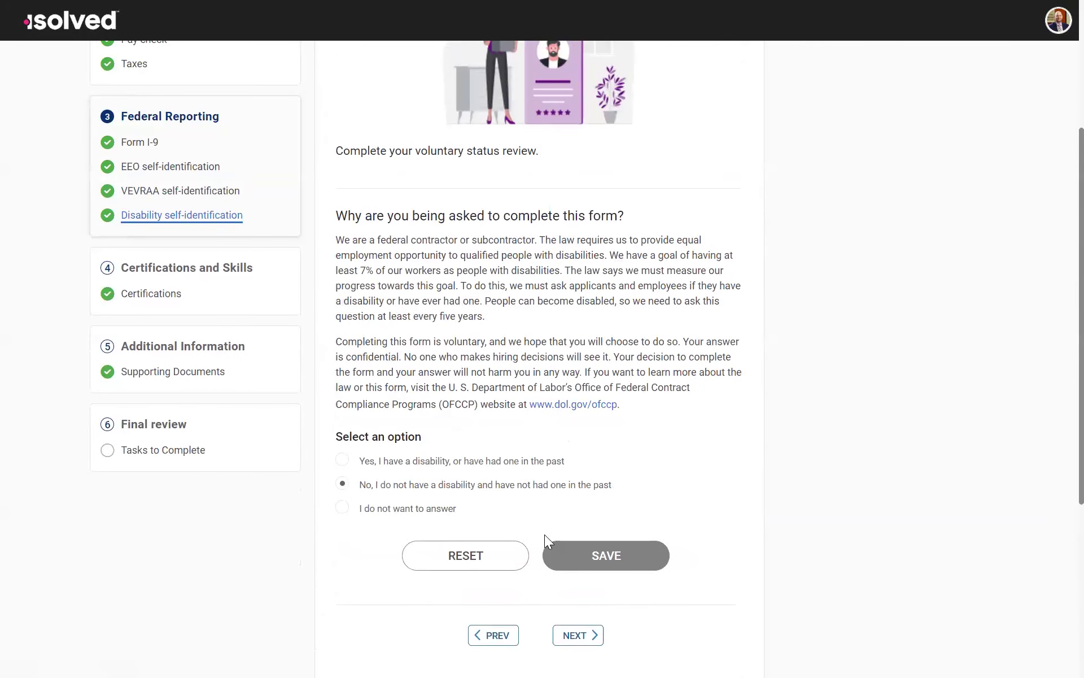
scroll(454, 515, up, 4)
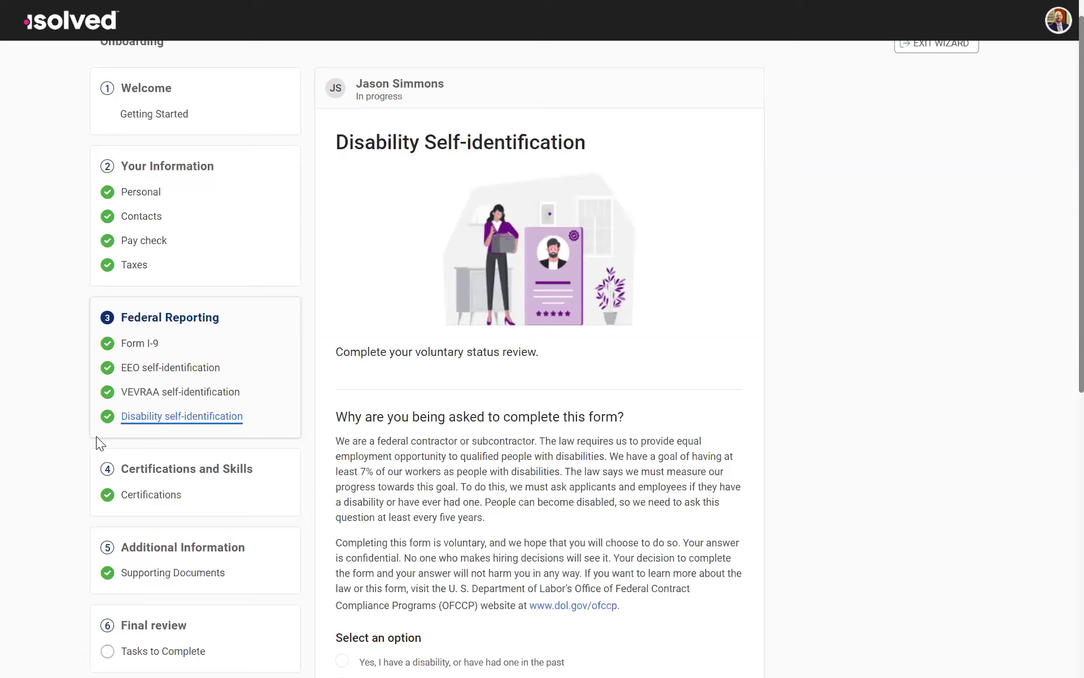
scroll(211, 411, down, 3)
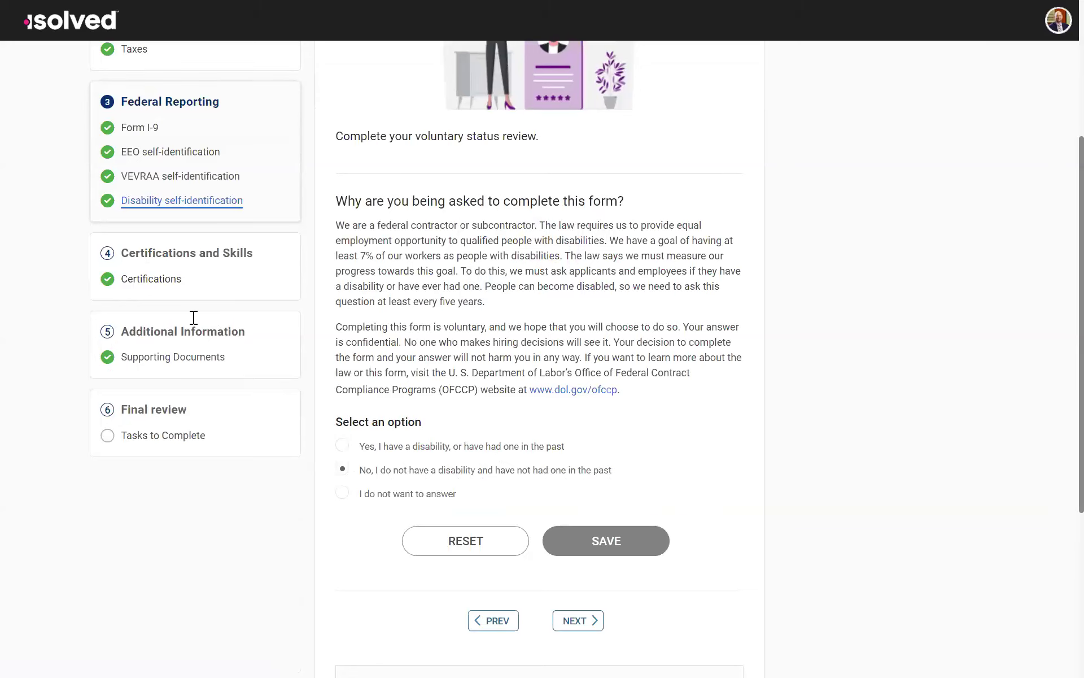
Step: Go to Certifications and start a new certification entry with Forklift Operator as the certification
click(160, 283)
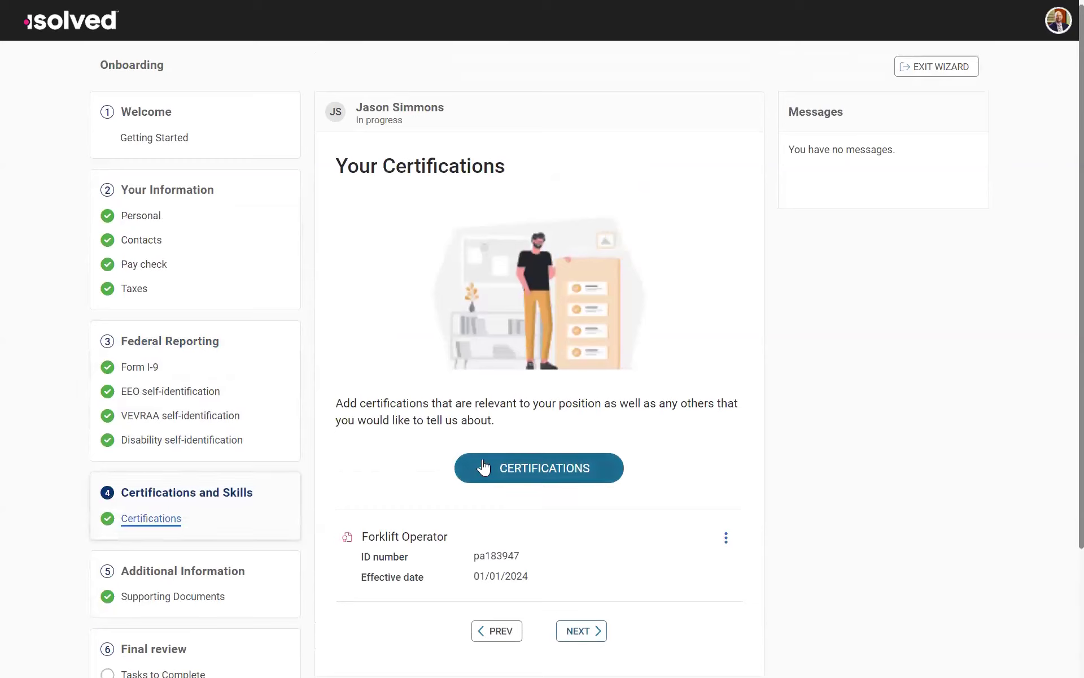
click(510, 472)
click(613, 251)
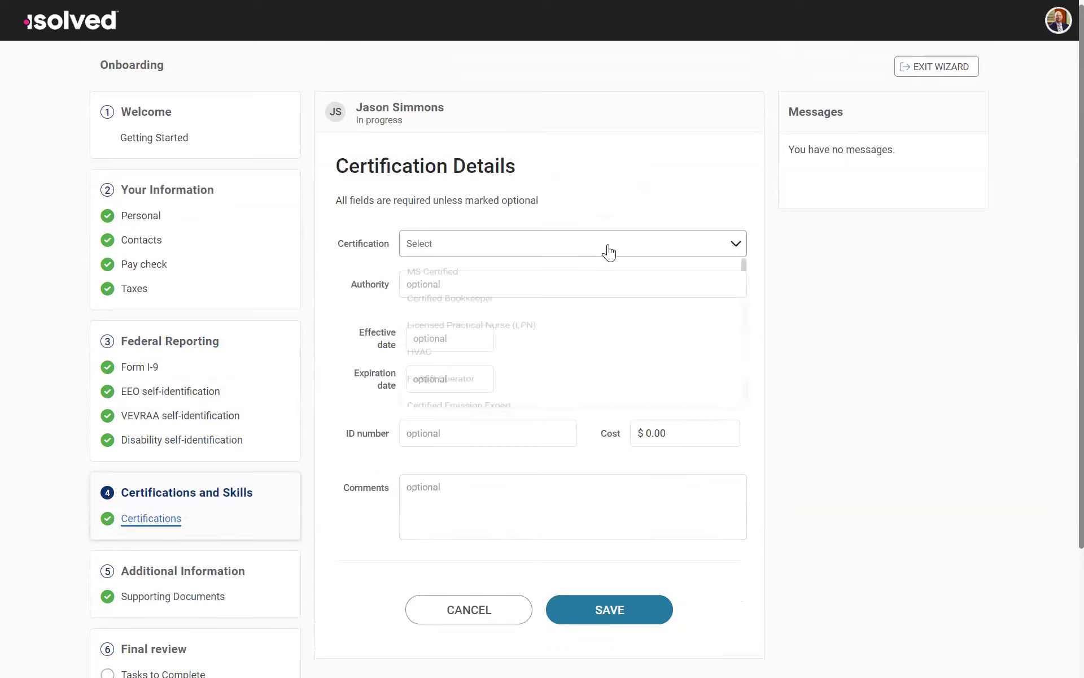
scroll(472, 370, down, 3)
scroll(469, 373, up, 3)
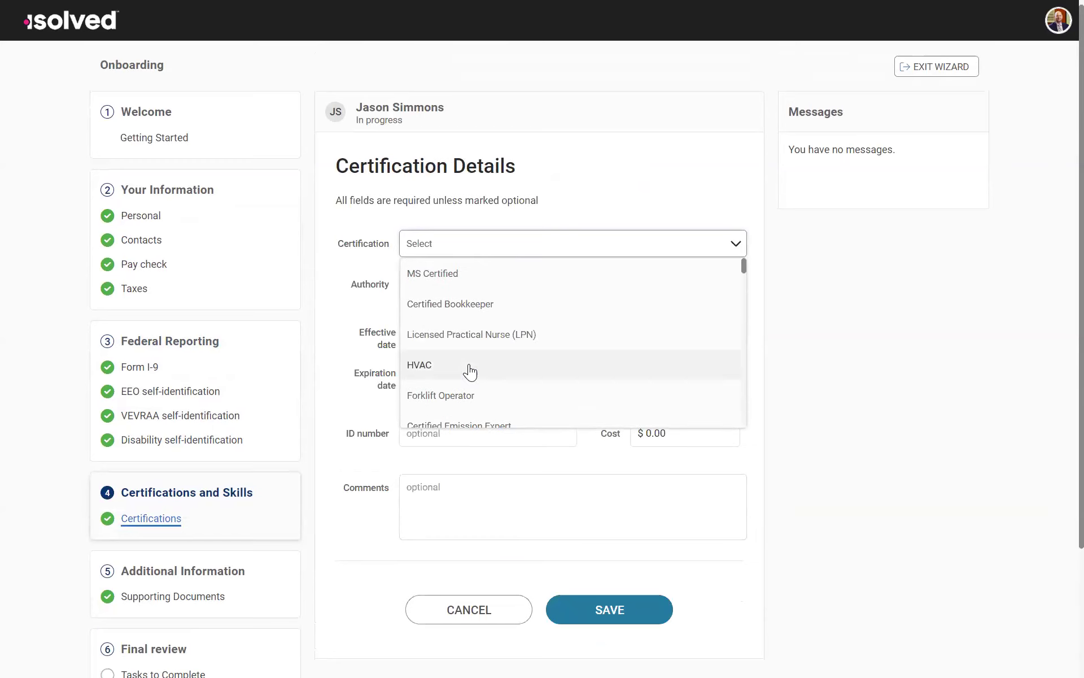
scroll(470, 367, down, 1)
click(441, 364)
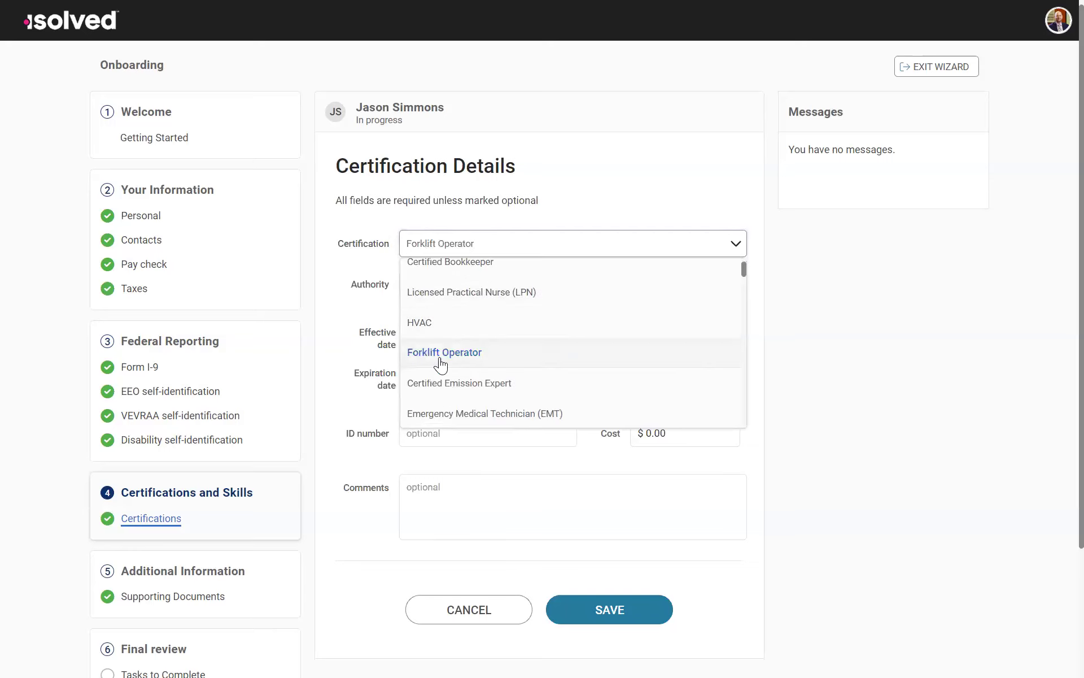
Step: Enter PA as the certification authority, look over the optional date fields, and cancel the new certification
click(419, 288)
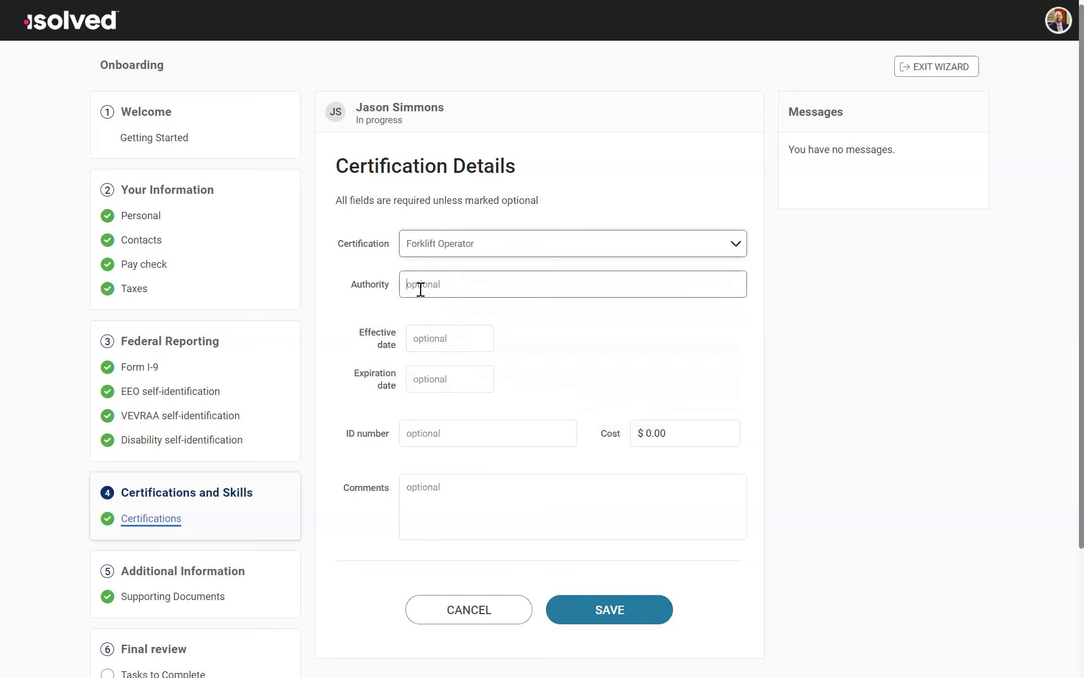
text(PA)
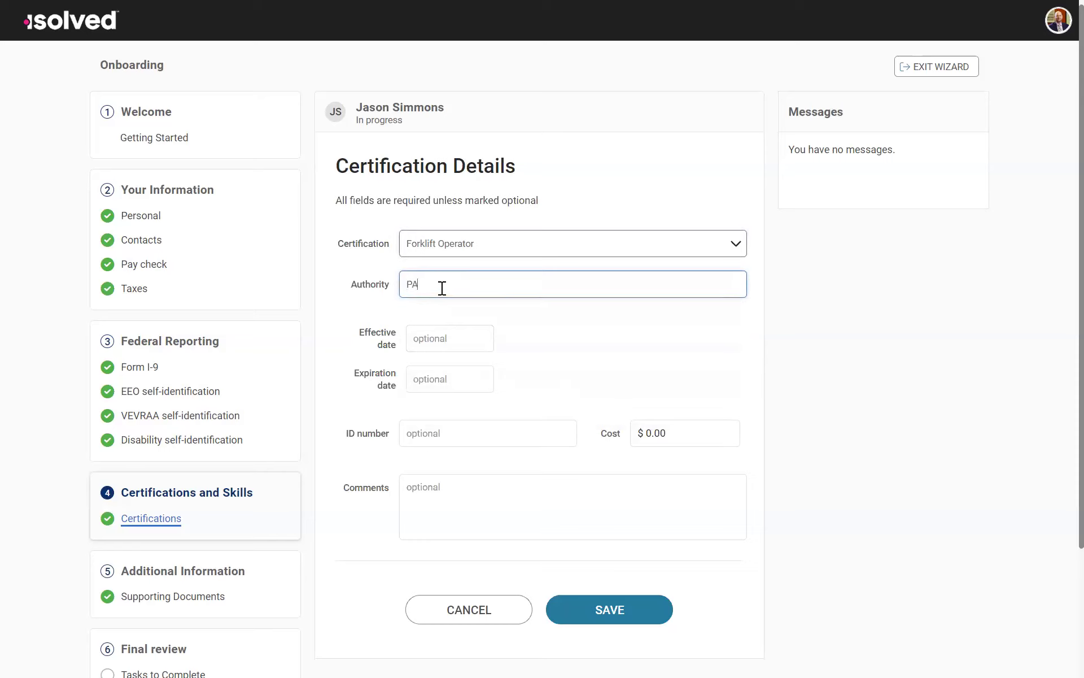
click(452, 350)
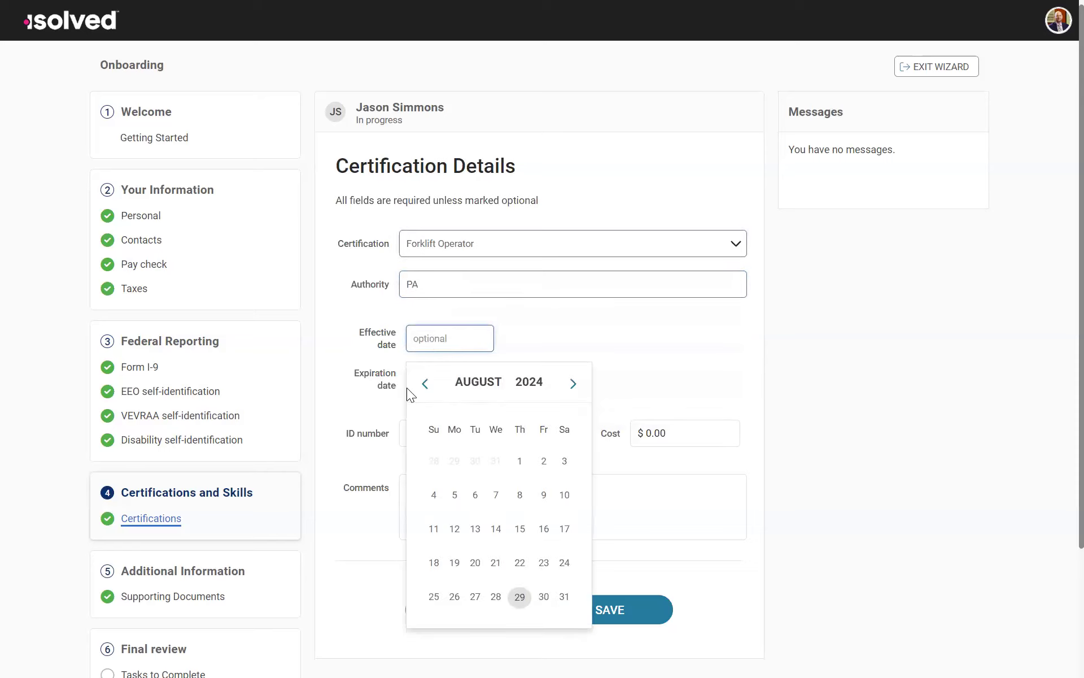
click(511, 326)
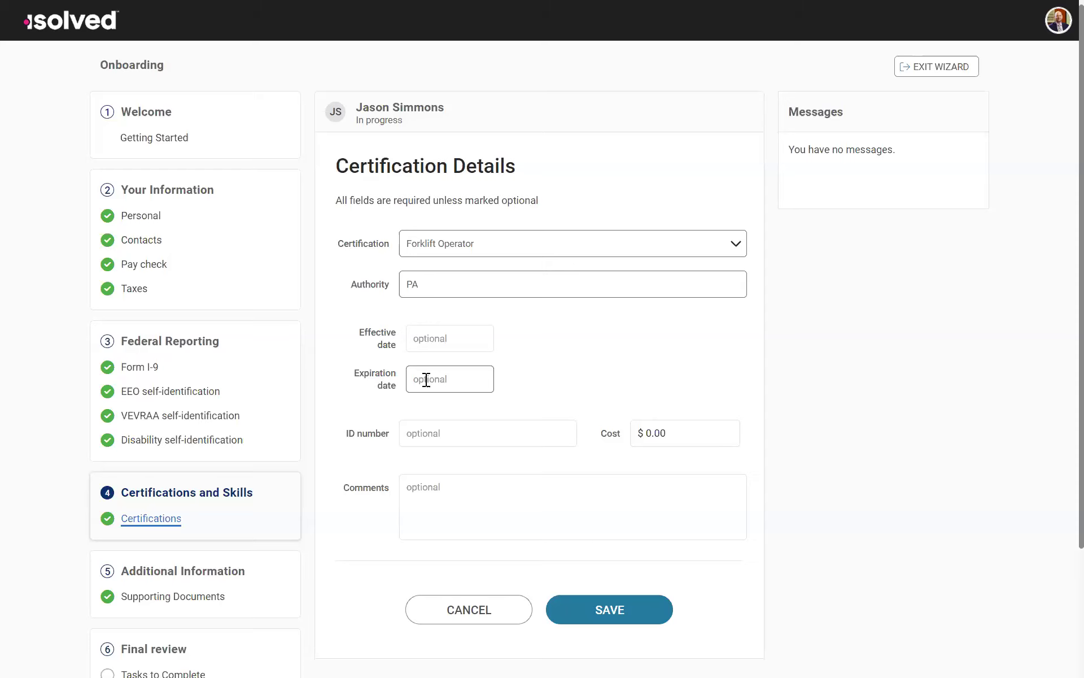
scroll(646, 484, down, 3)
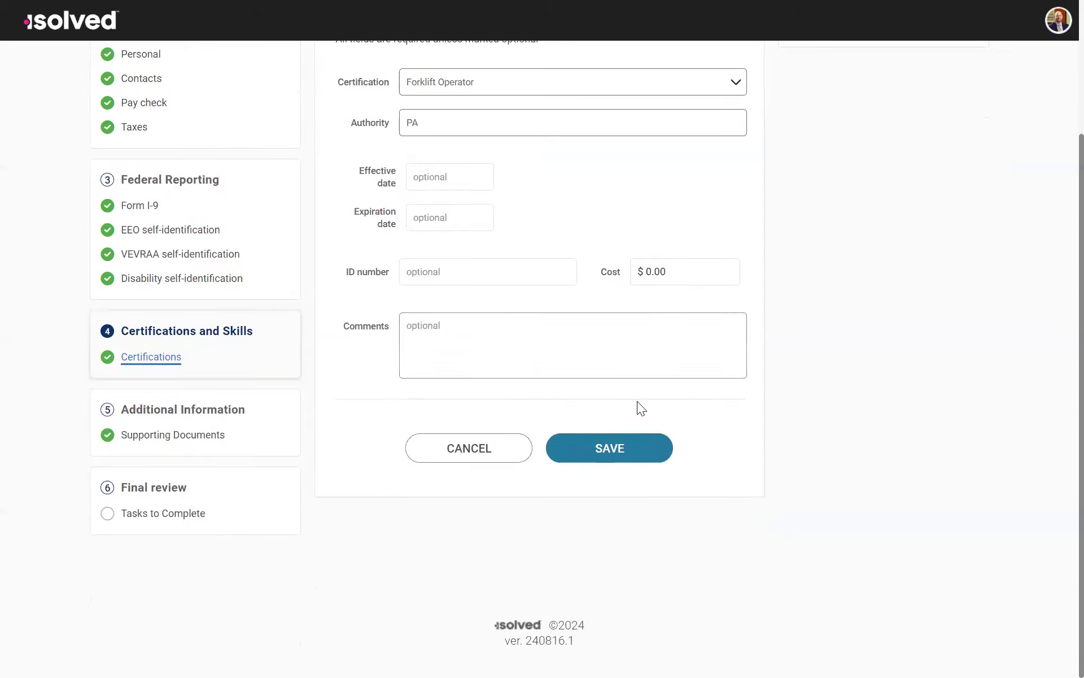
click(500, 454)
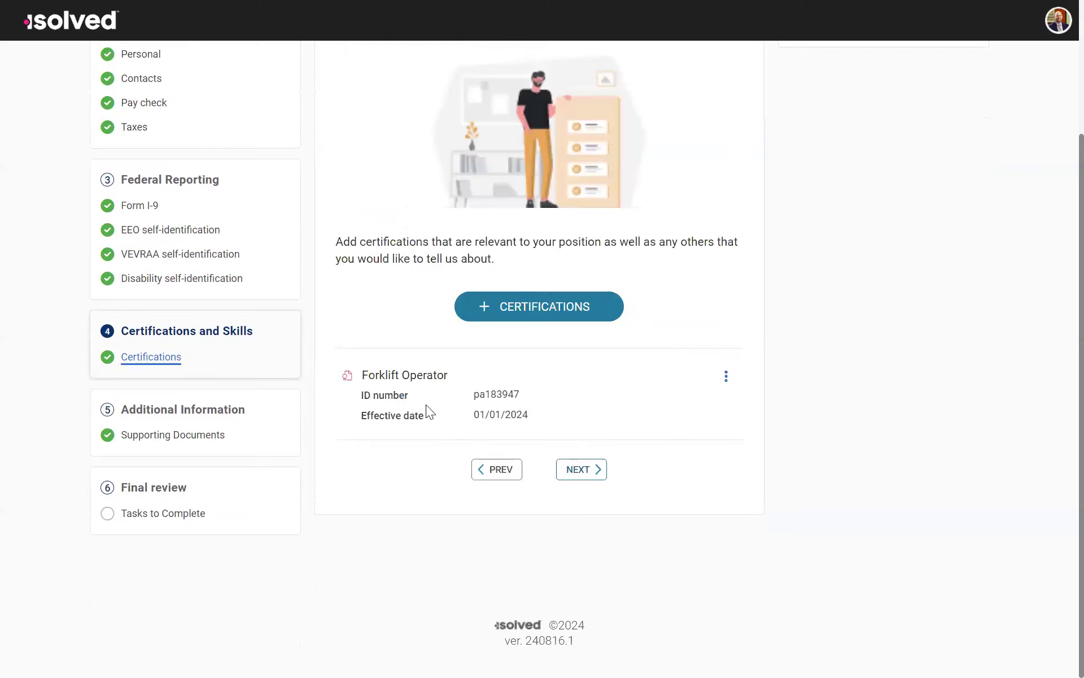
Step: Go to Supporting Documents and check the message listing the documents to upload
click(147, 436)
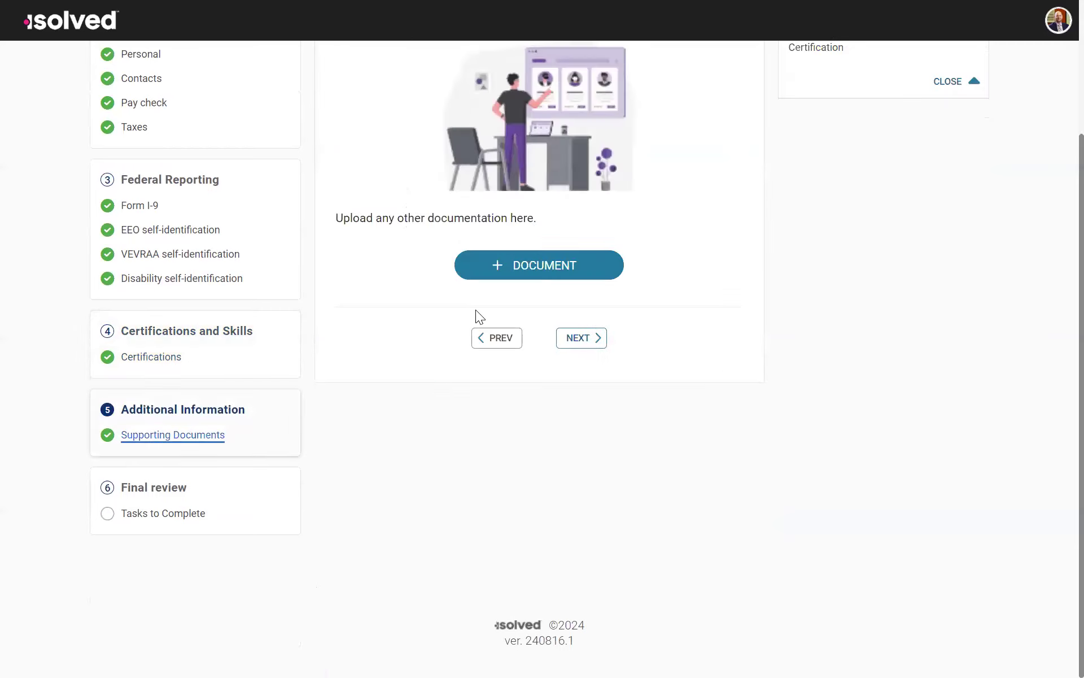
scroll(472, 314, up, 3)
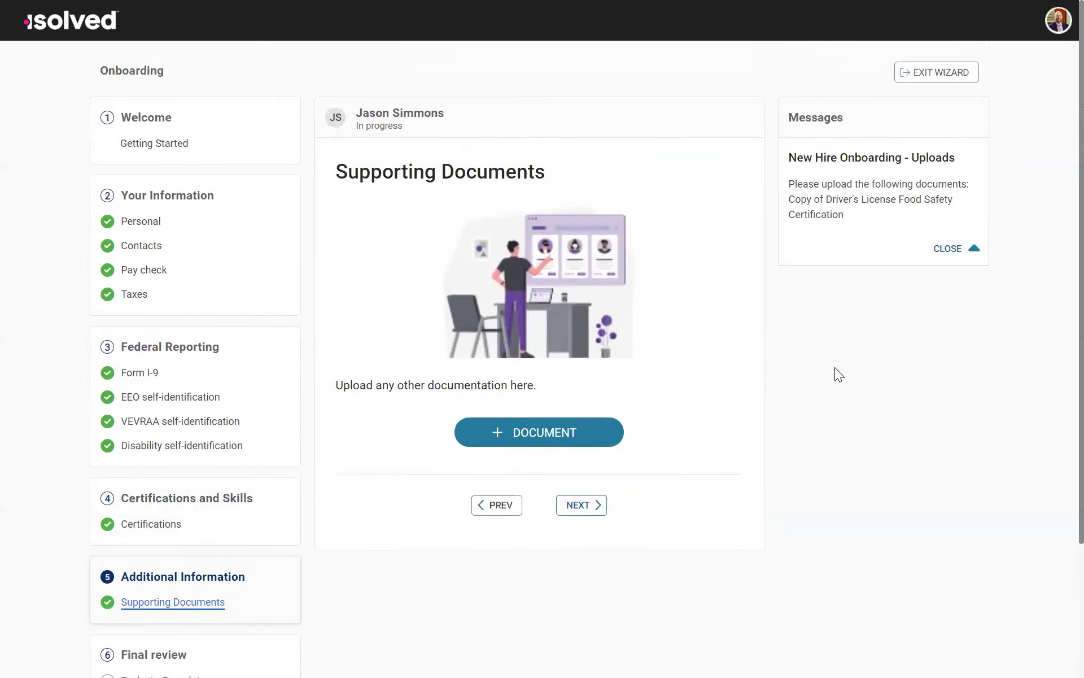
Step: Start a new supporting document upload to see the file selection, and cancel it
click(524, 436)
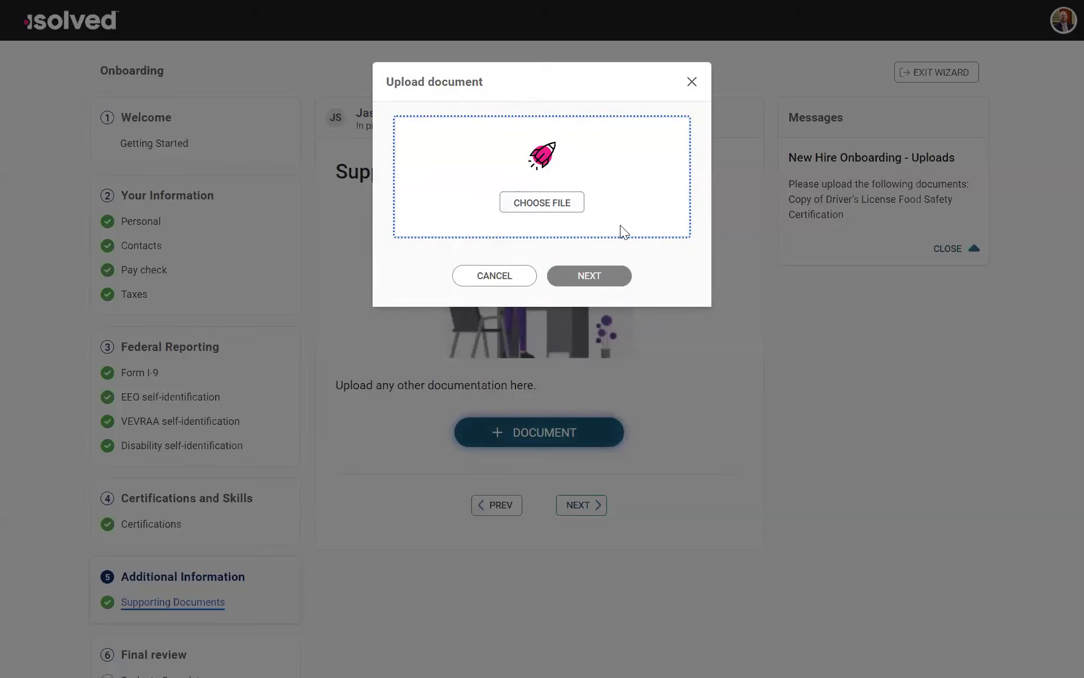
click(494, 276)
Step: Check the completion marks of all onboarding sections, from Your Information through Final review
scroll(572, 308, down, 3)
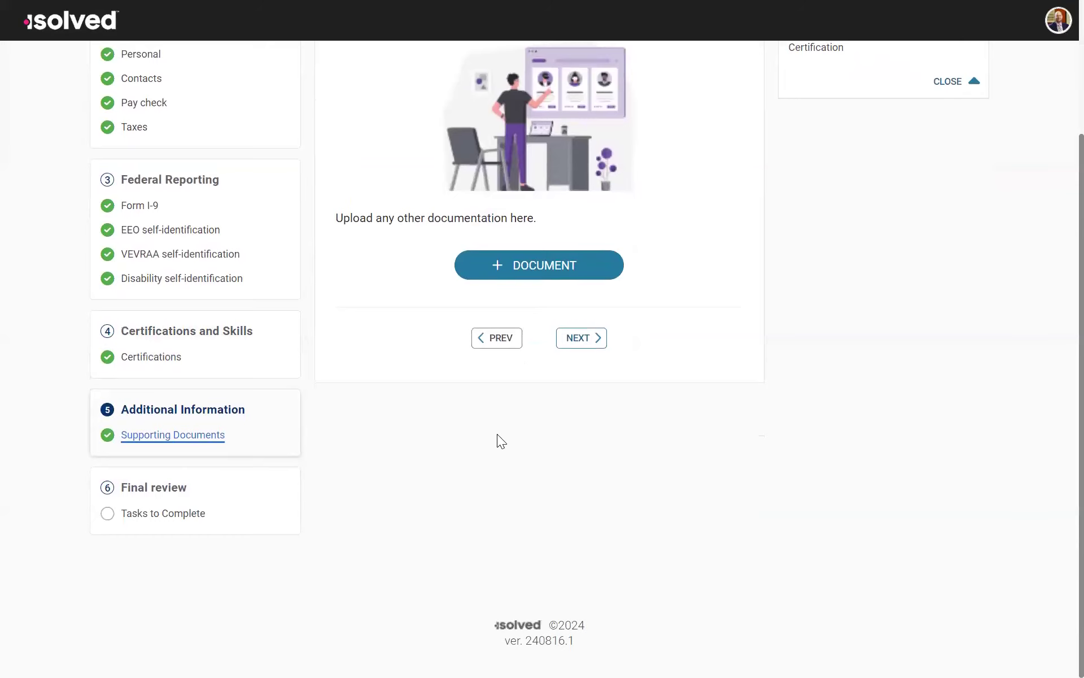
scroll(497, 433, up, 3)
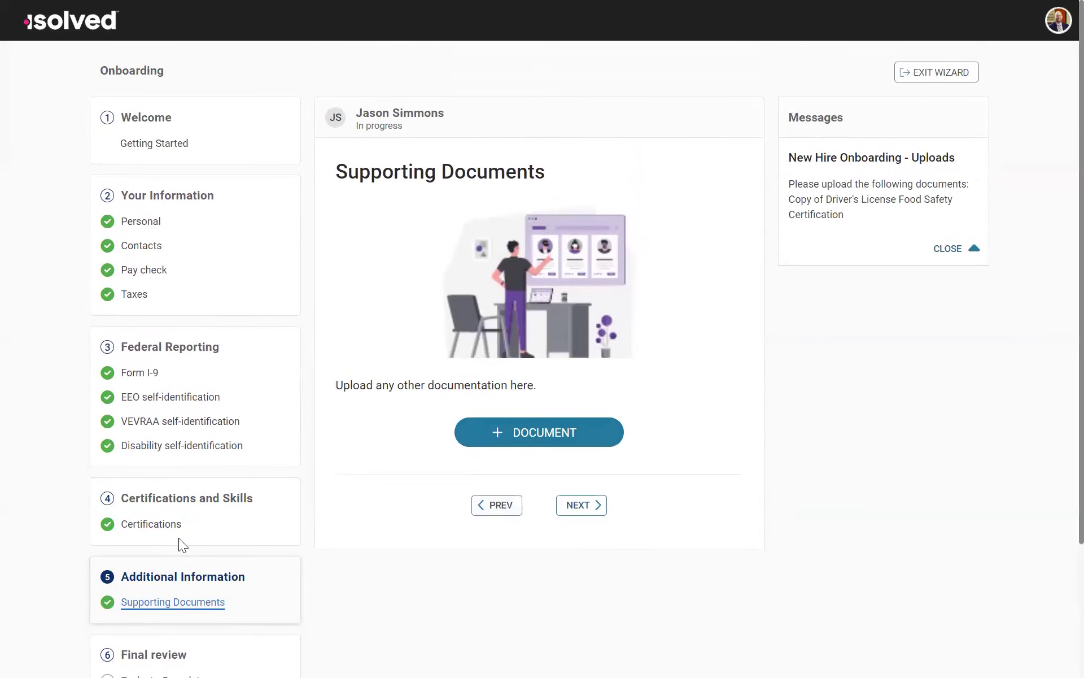
scroll(178, 538, down, 1)
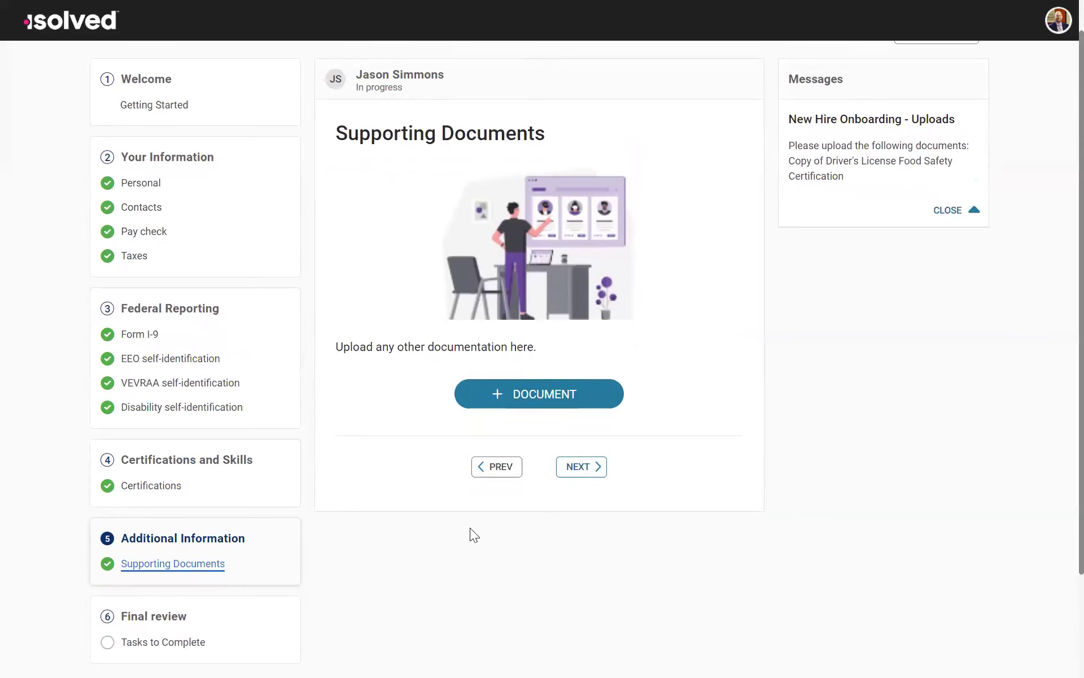
scroll(470, 529, up, 1)
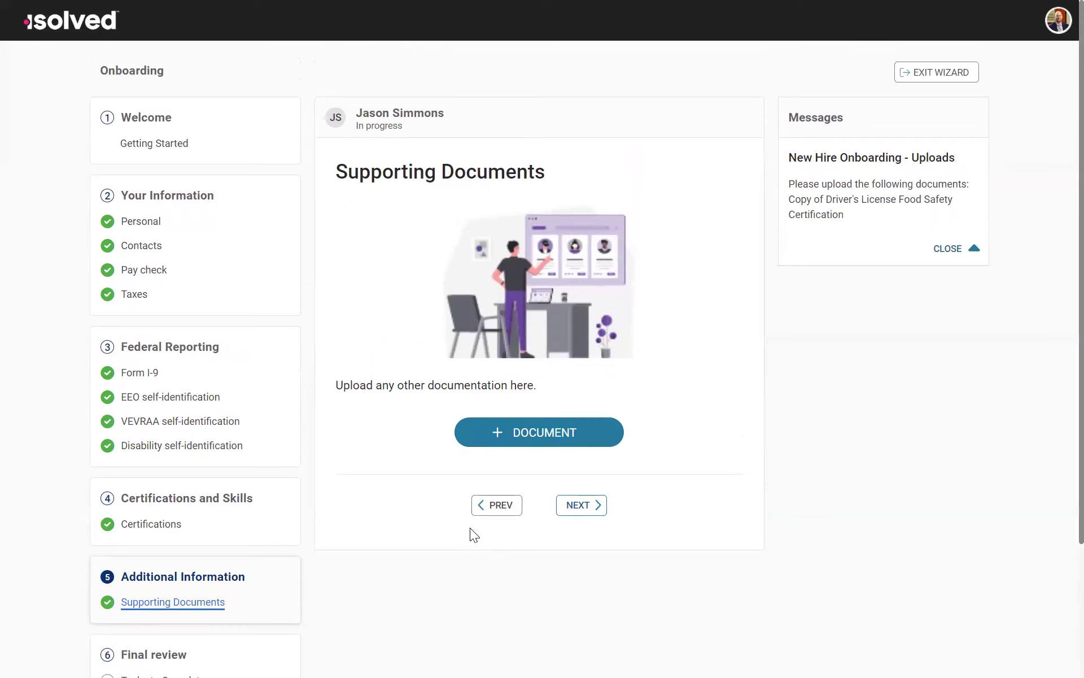
scroll(322, 443, down, 3)
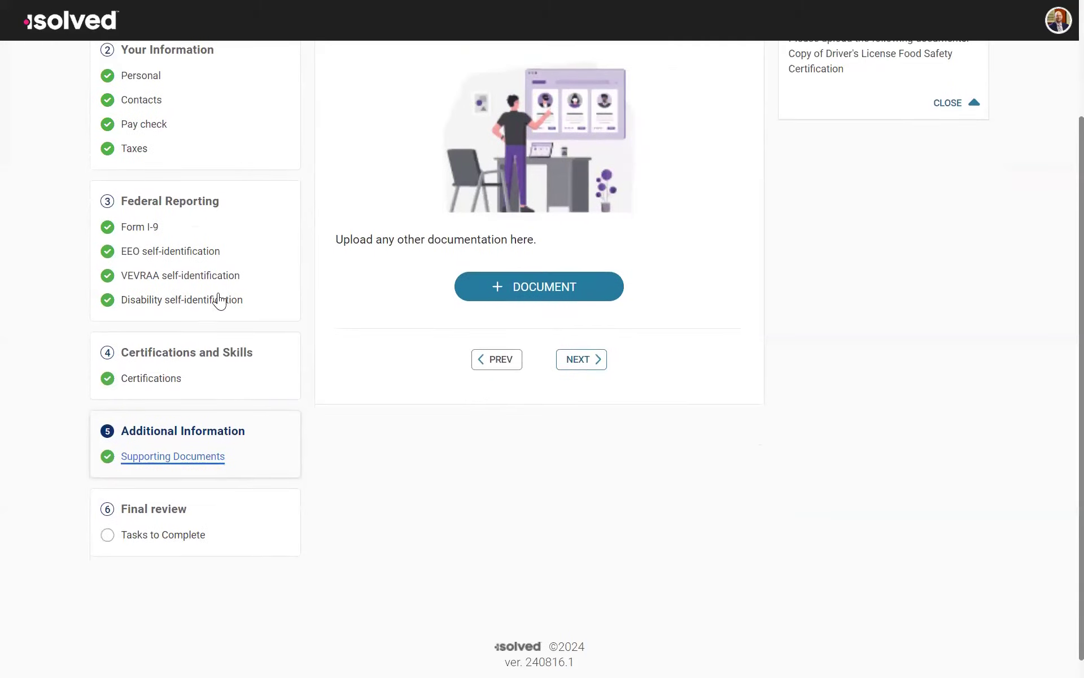
scroll(221, 291, up, 3)
scroll(433, 400, down, 3)
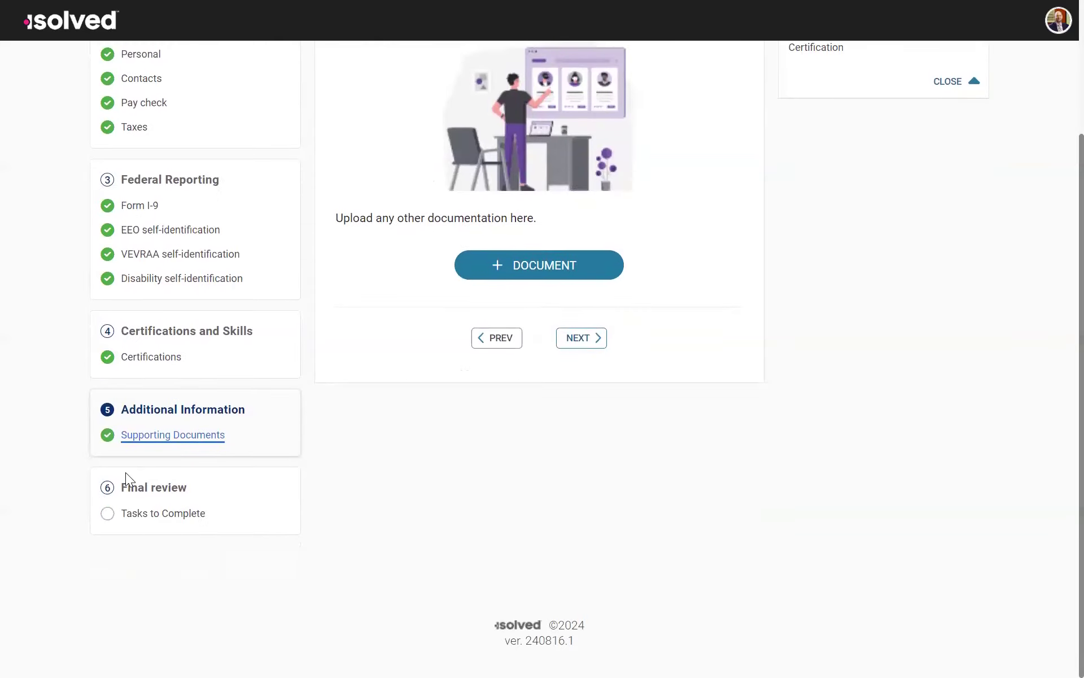
Step: Go to Tasks to Complete under Final review and continue to the Onboarding Authorization page
click(145, 514)
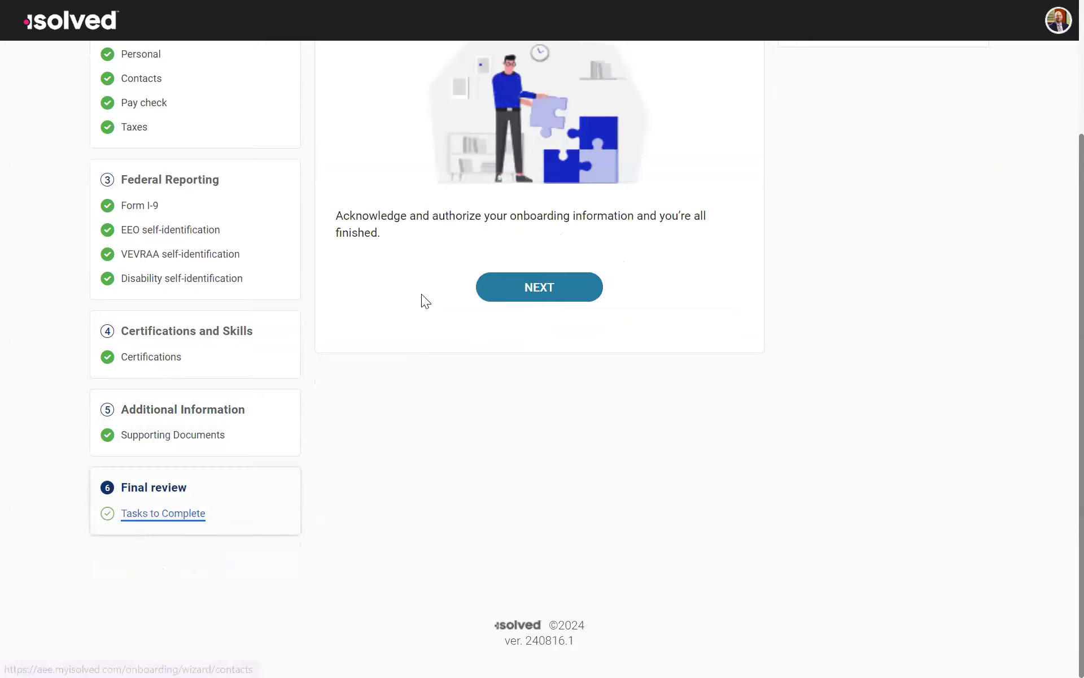
scroll(546, 258, up, 3)
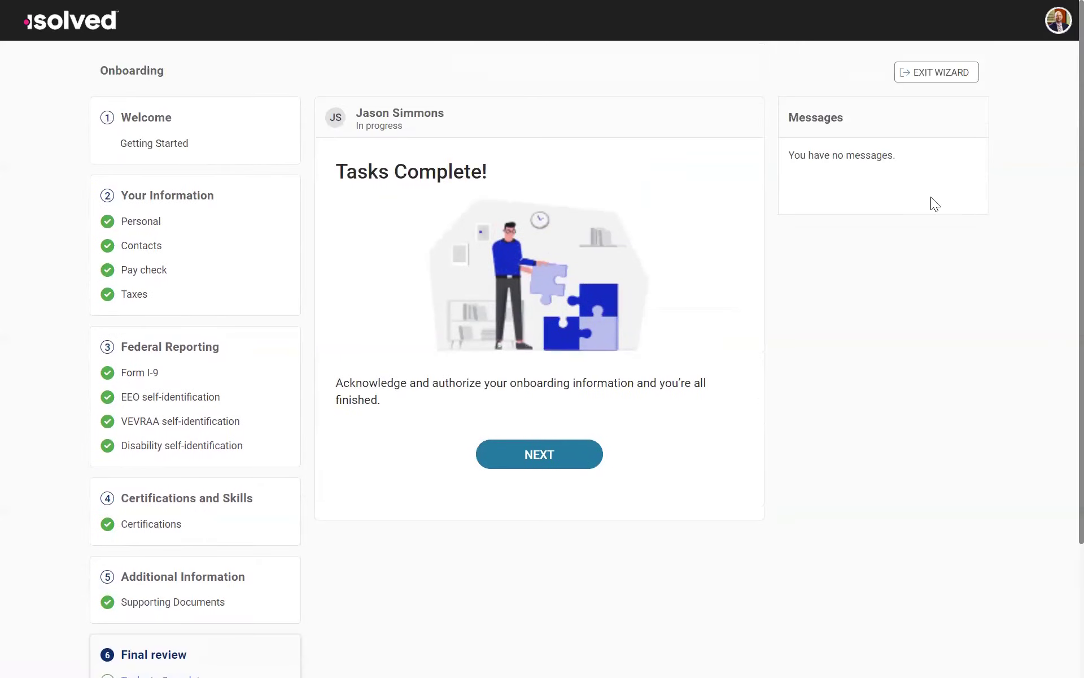
click(518, 460)
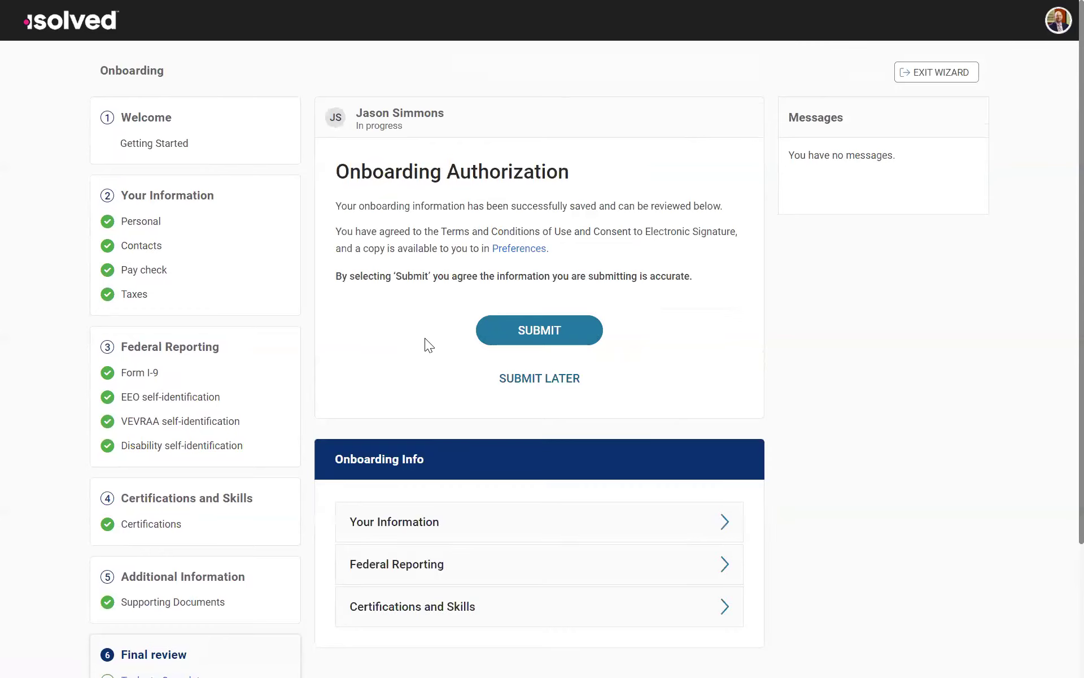
Step: Expand Your Information in the Onboarding Info summary and review the saved personal, beneficiary, dependent and direct deposit entries
scroll(427, 345, down, 3)
click(438, 357)
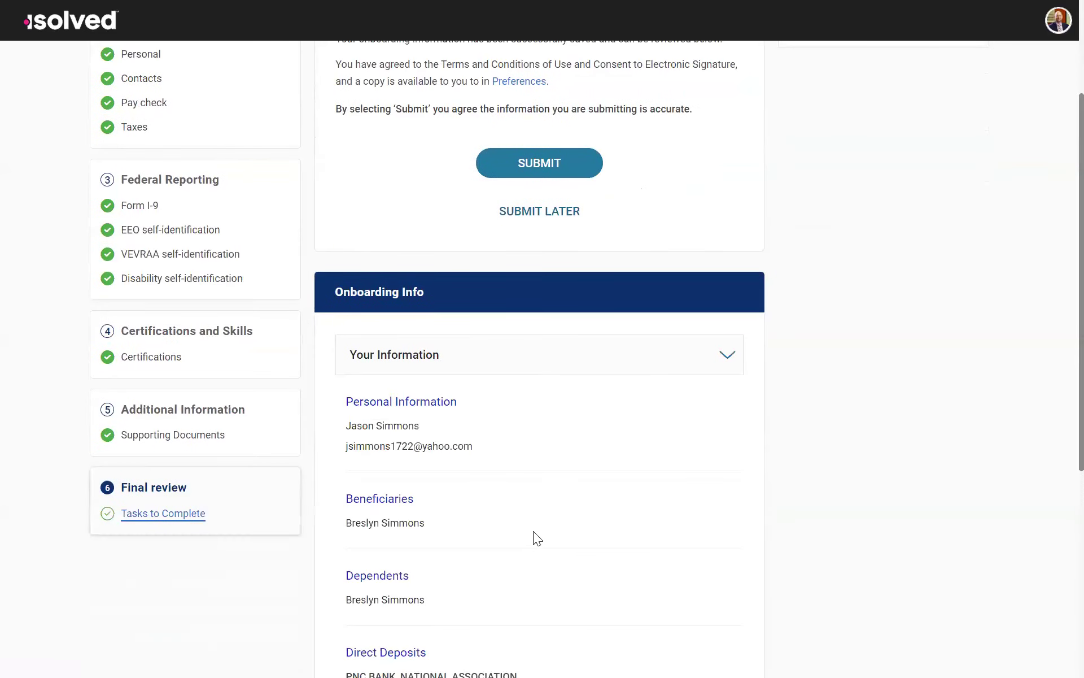
scroll(537, 537, up, 3)
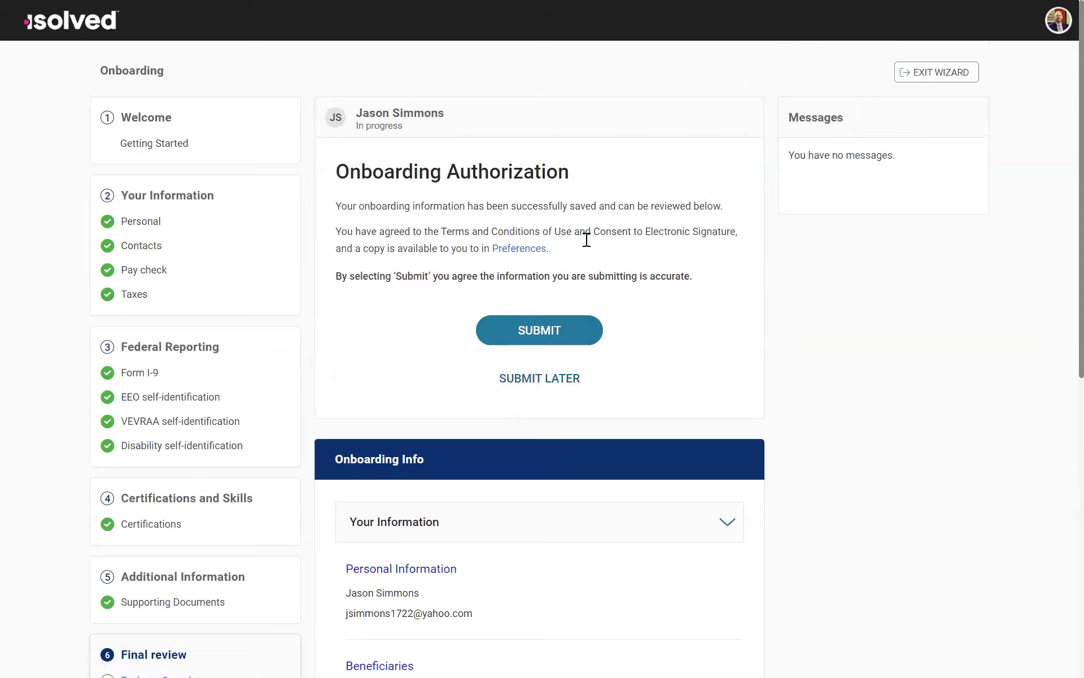
Step: Submit the onboarding authorization and exit the completed onboarding wizard
click(543, 333)
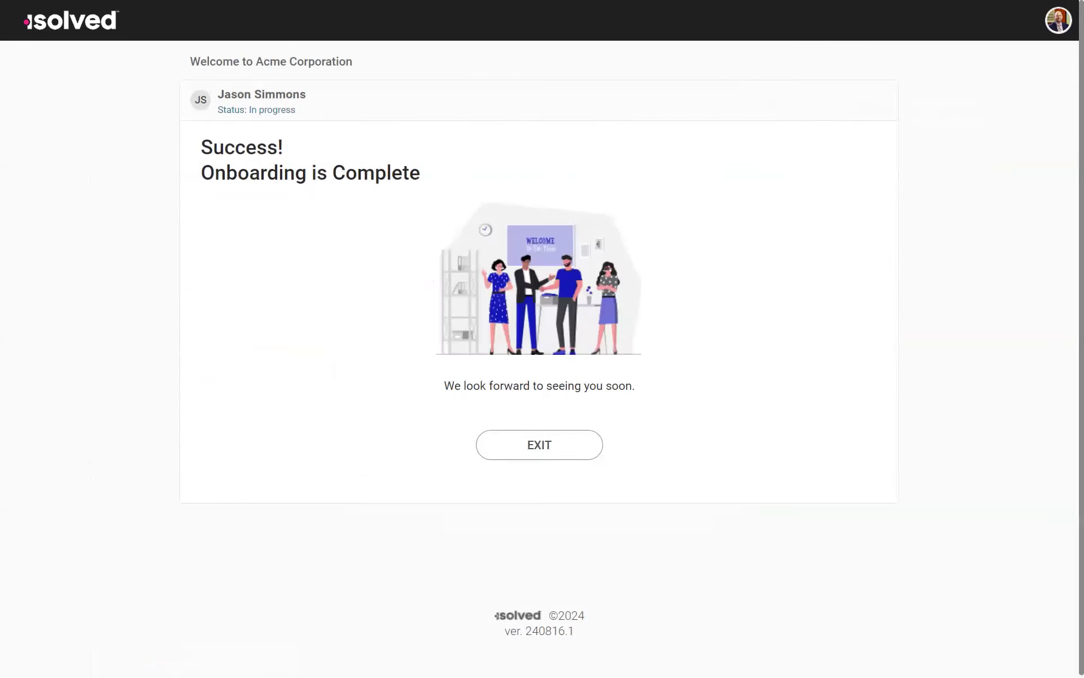
click(550, 450)
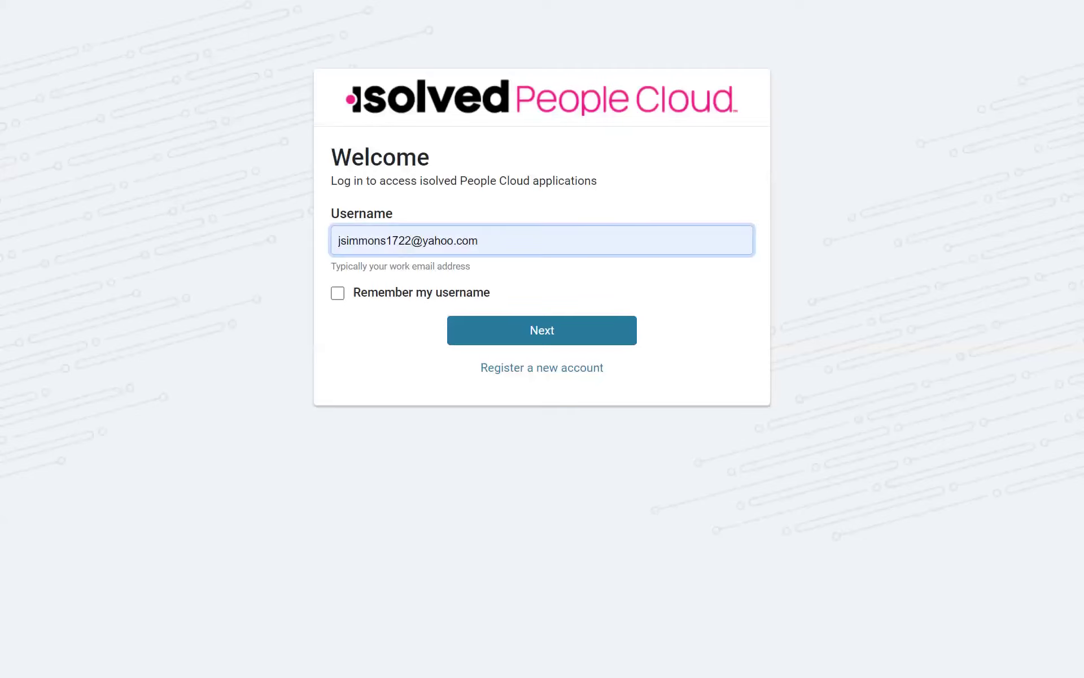
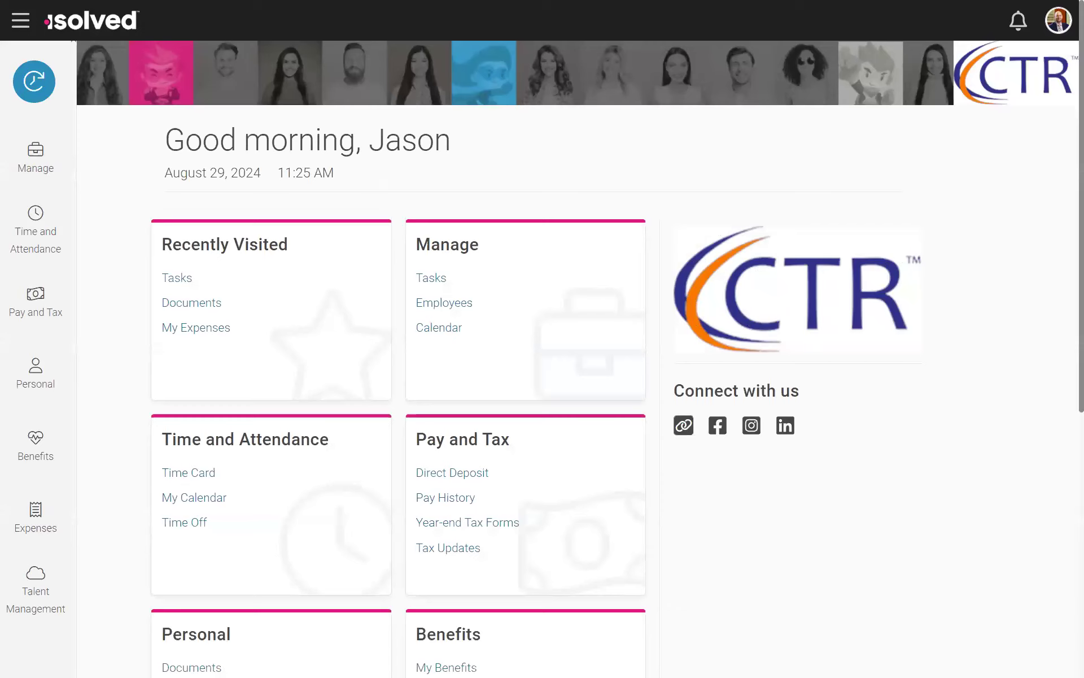
scroll(482, 278, down, 3)
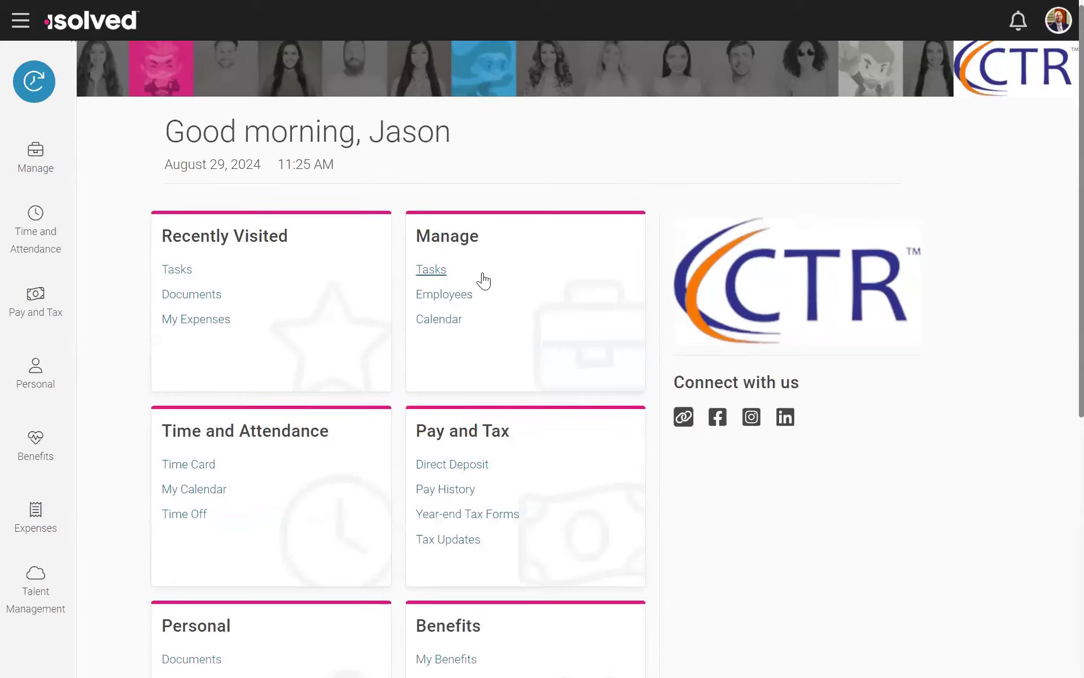
scroll(841, 188, up, 3)
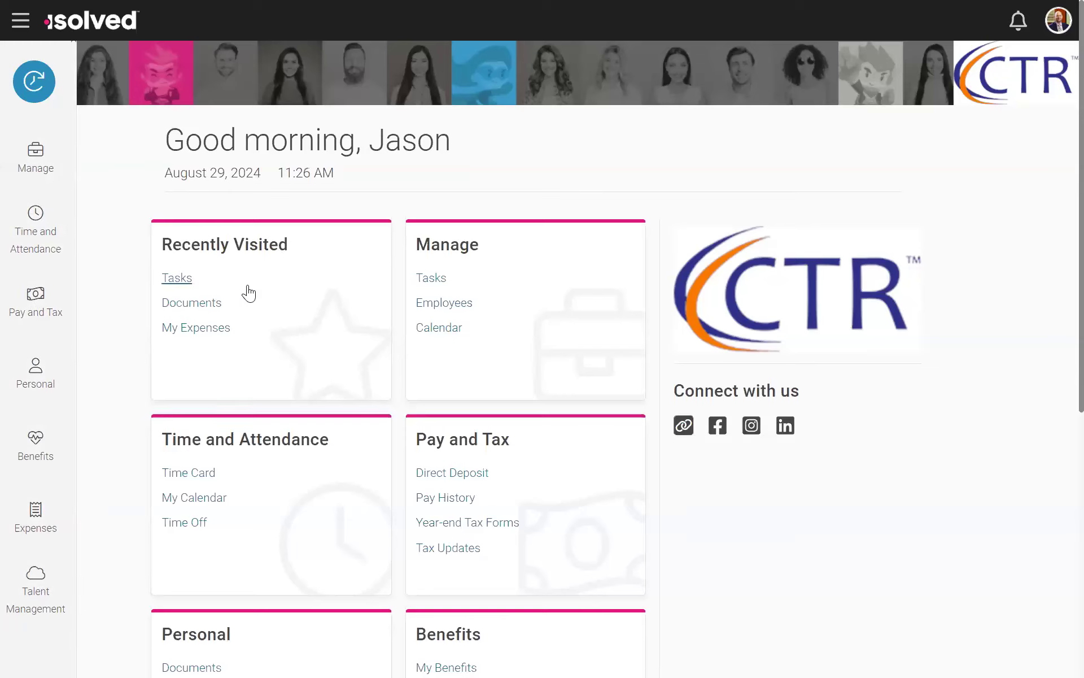
click(37, 164)
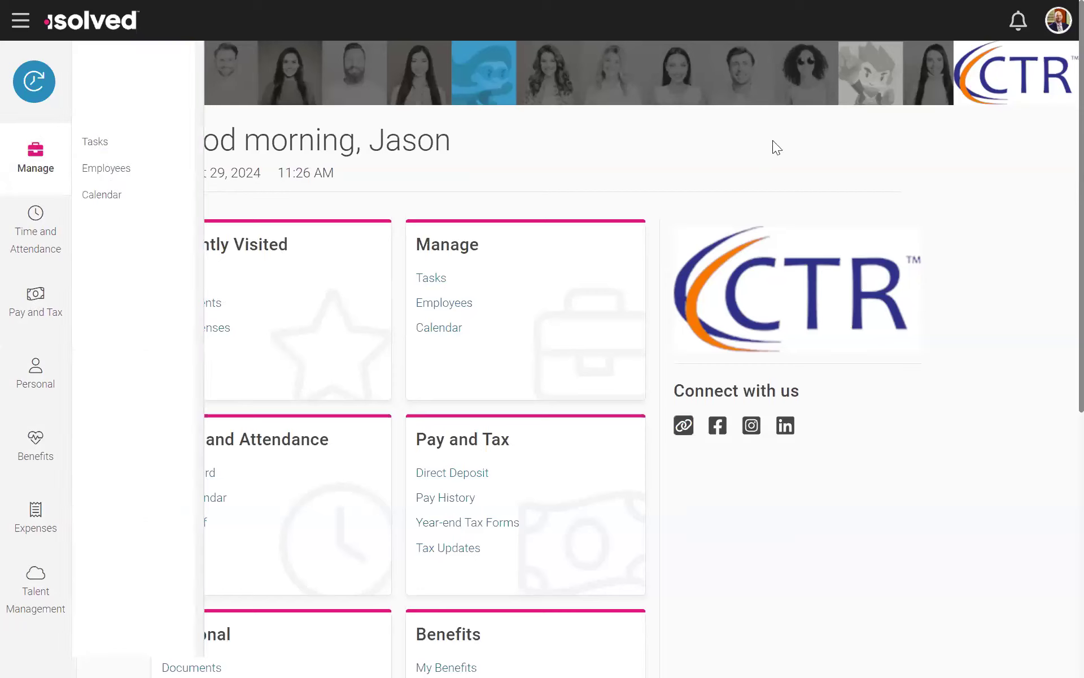
click(874, 159)
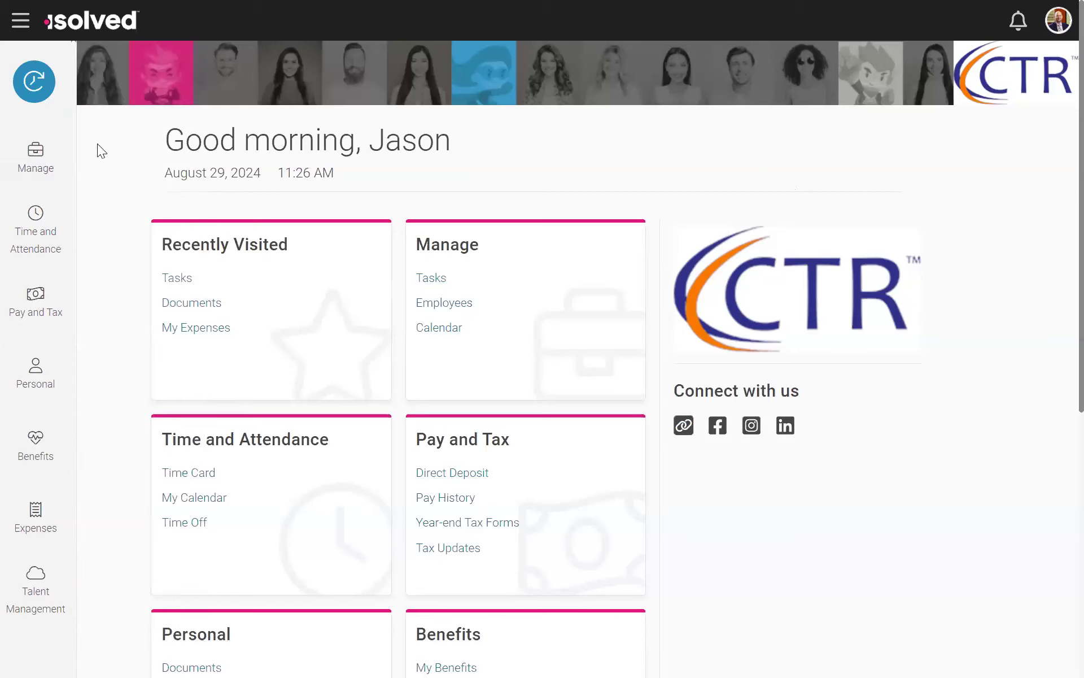
Step: Open the Detail Punch page of the time clock and look through the labor group department choices
click(47, 90)
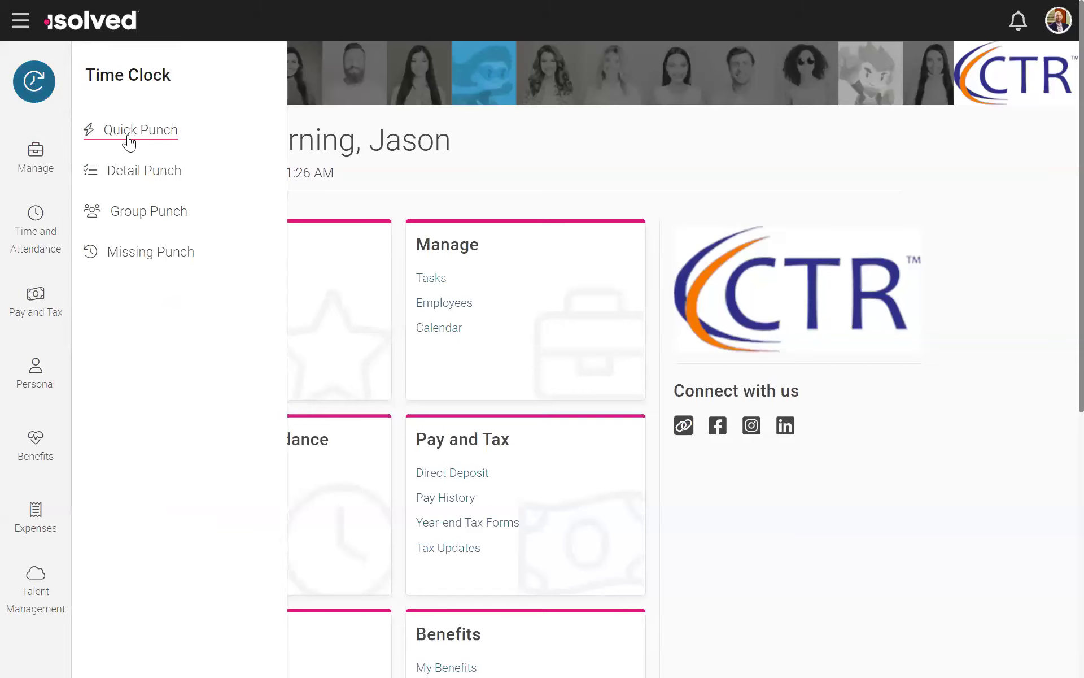
click(134, 169)
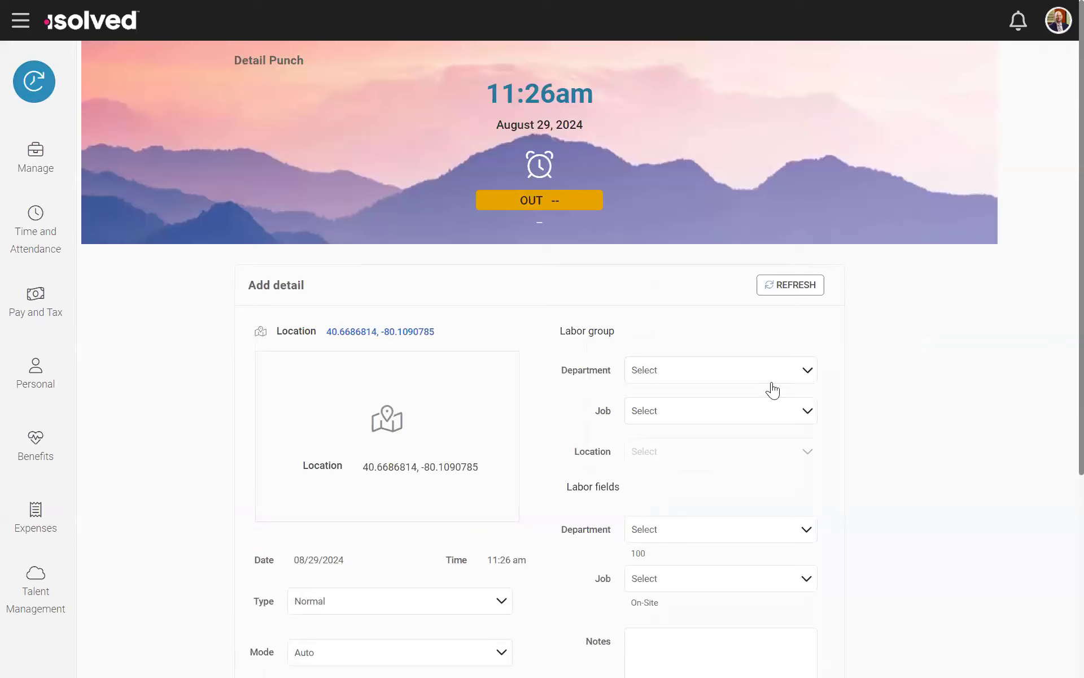
click(771, 383)
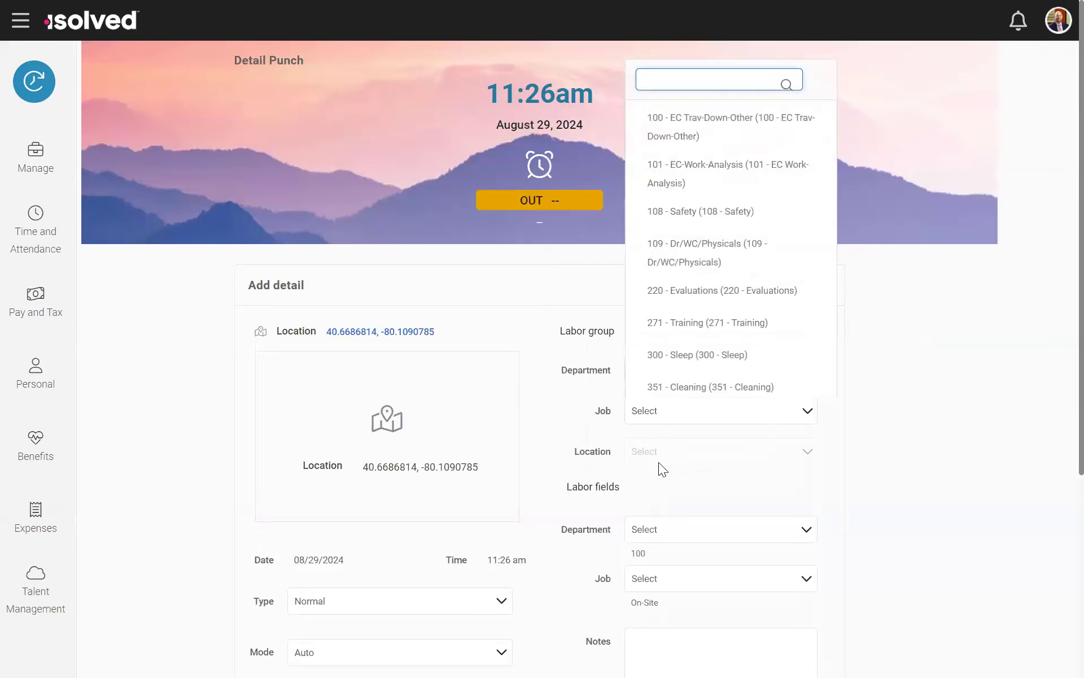
click(501, 300)
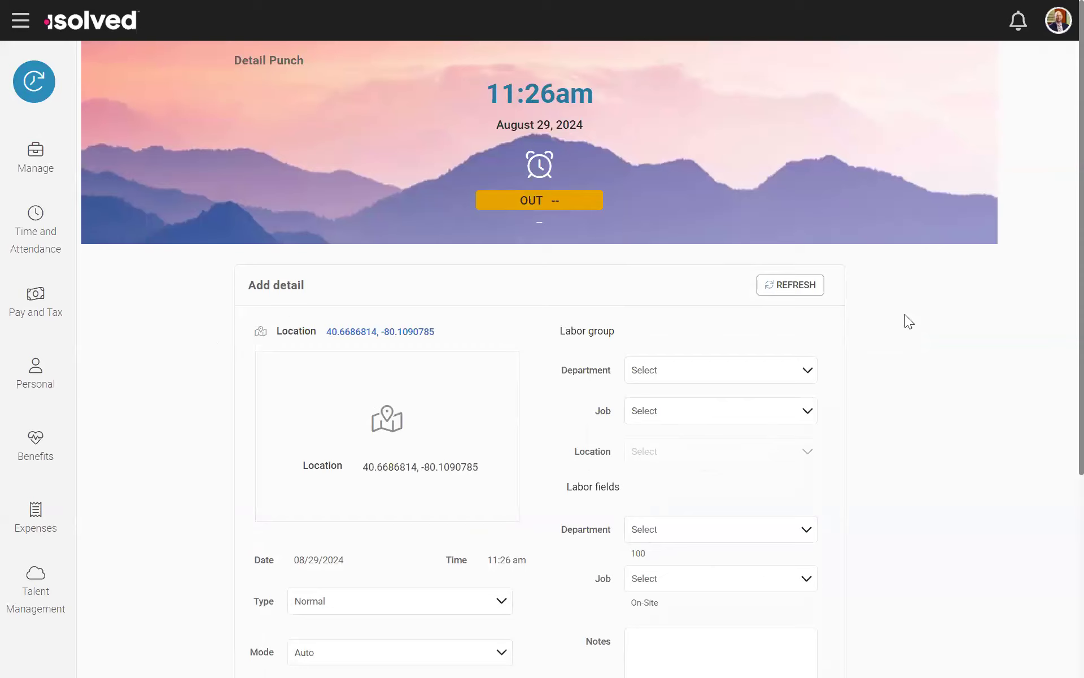
Step: View the employee's time card for the current pay period and the My Calendar page under Time and Attendance
click(43, 242)
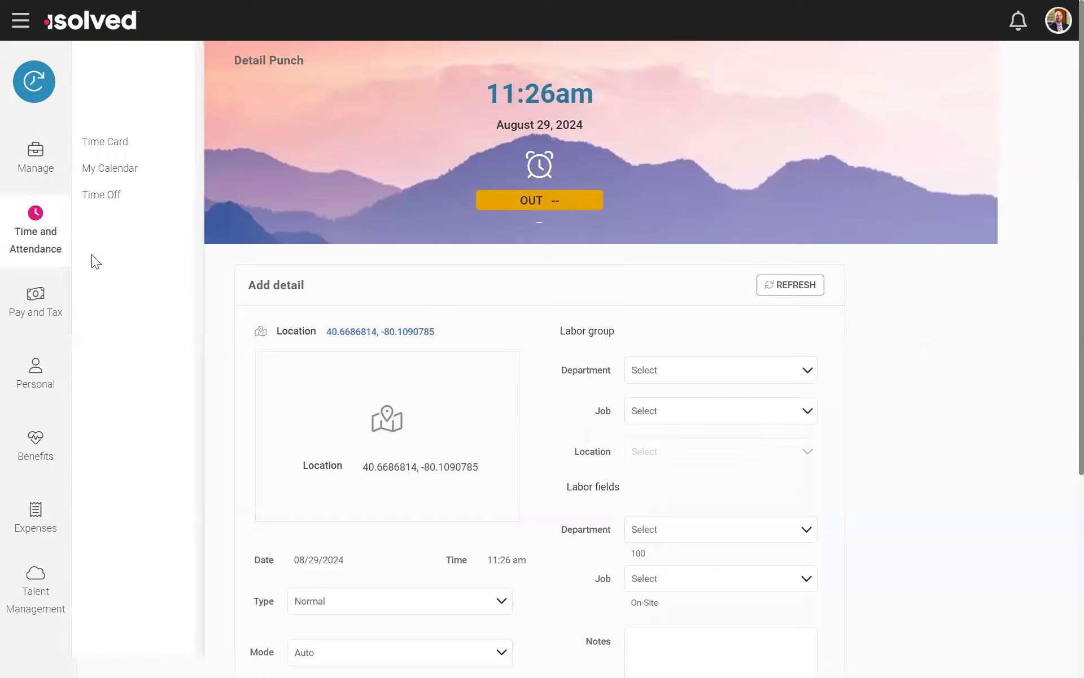
click(102, 144)
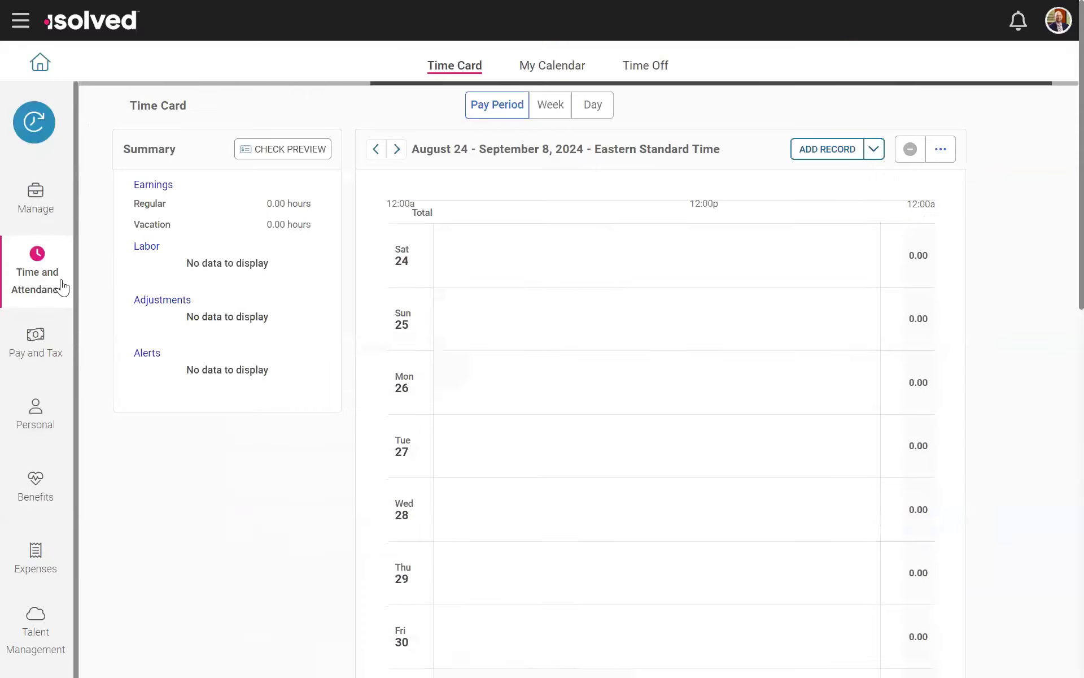
scroll(542, 288, down, 5)
scroll(561, 314, up, 5)
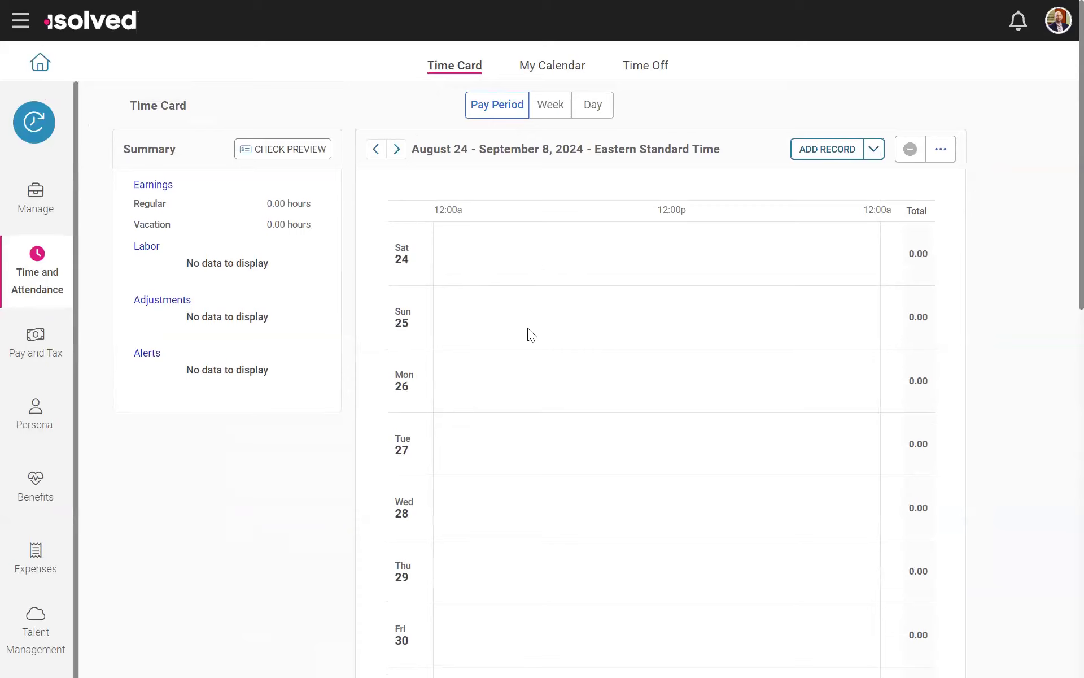
scroll(527, 328, down, 3)
scroll(528, 327, up, 3)
click(576, 71)
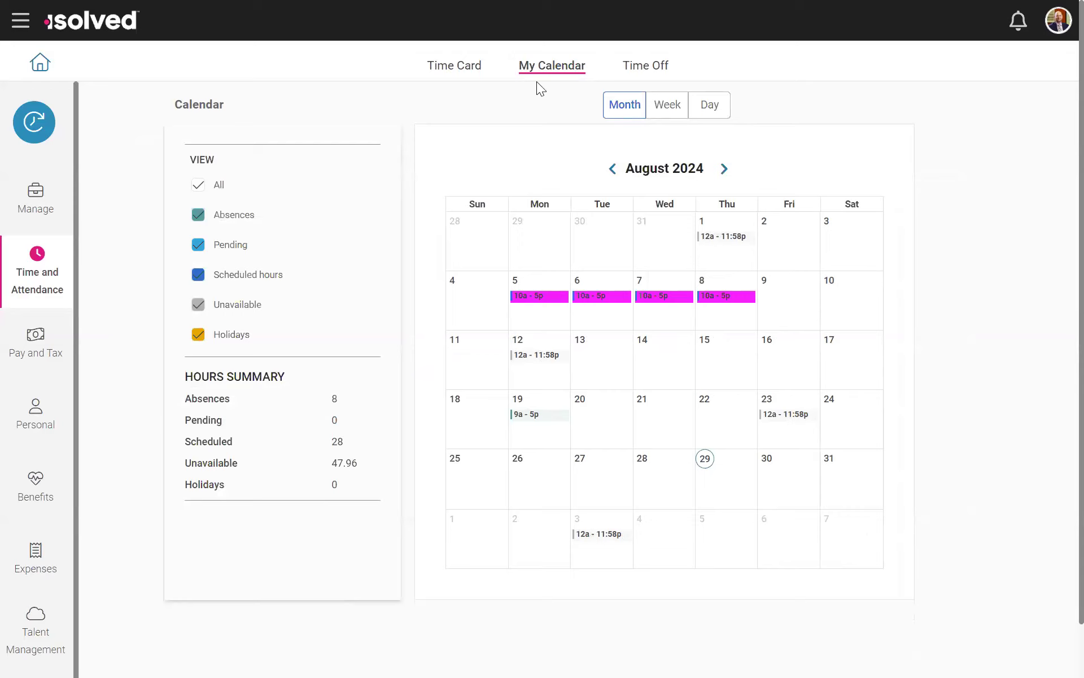
Step: Review the employee's Time Off summary, checking the balances of all policies from Comp Time to Vacation
click(632, 72)
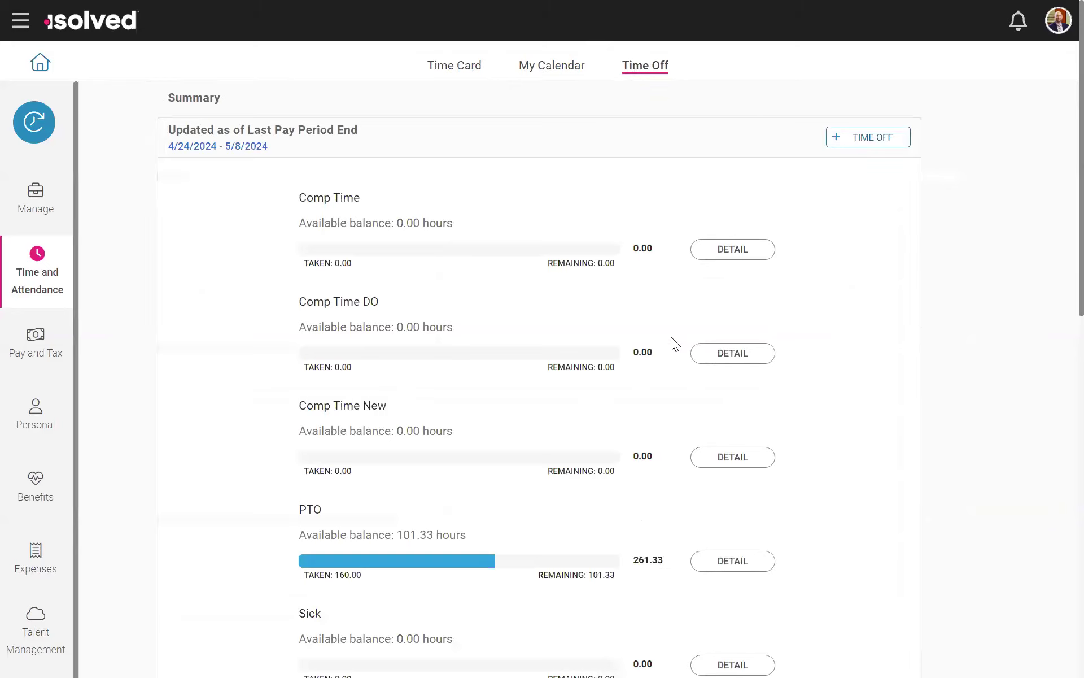
scroll(402, 276, down, 2)
scroll(413, 171, up, 2)
scroll(379, 282, down, 3)
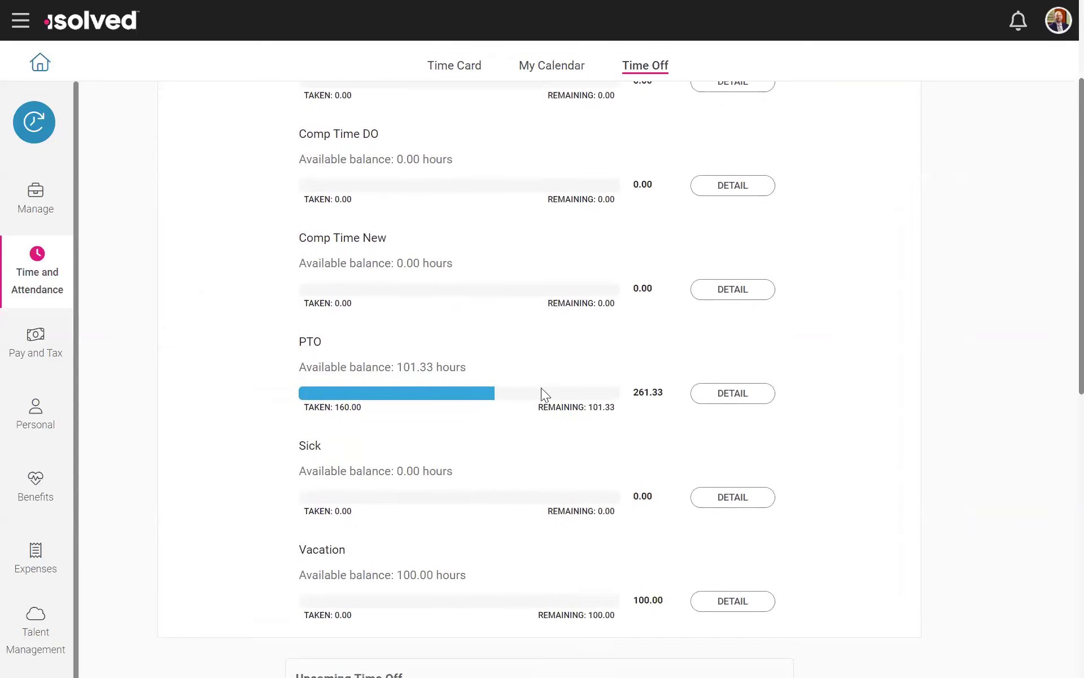
scroll(358, 341, up, 1)
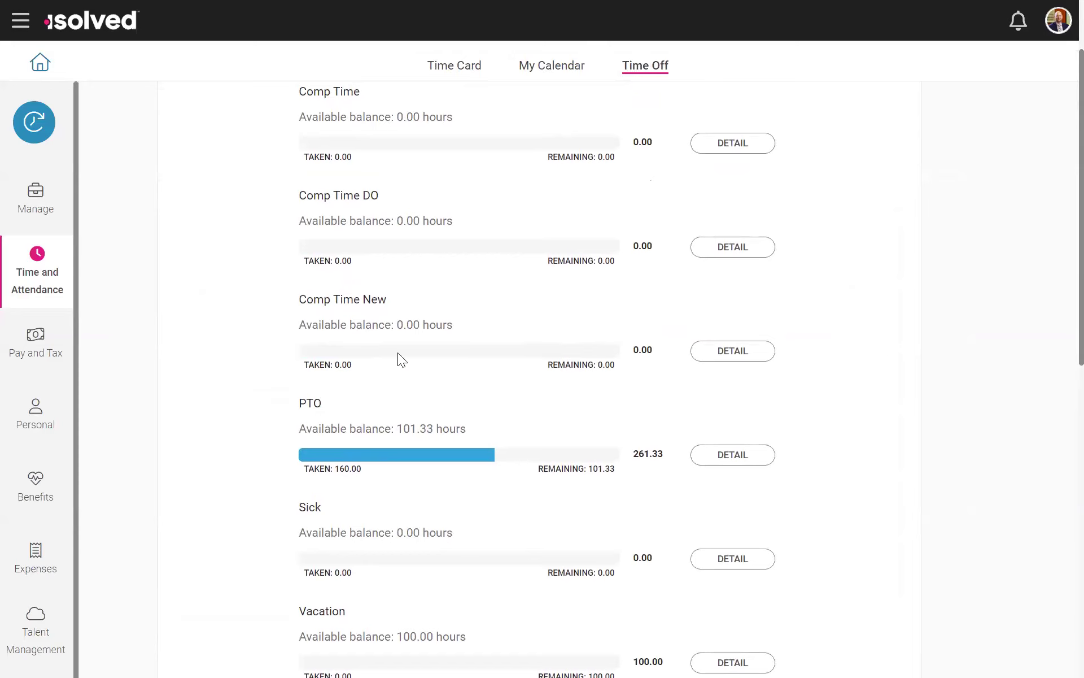
scroll(609, 406, up, 2)
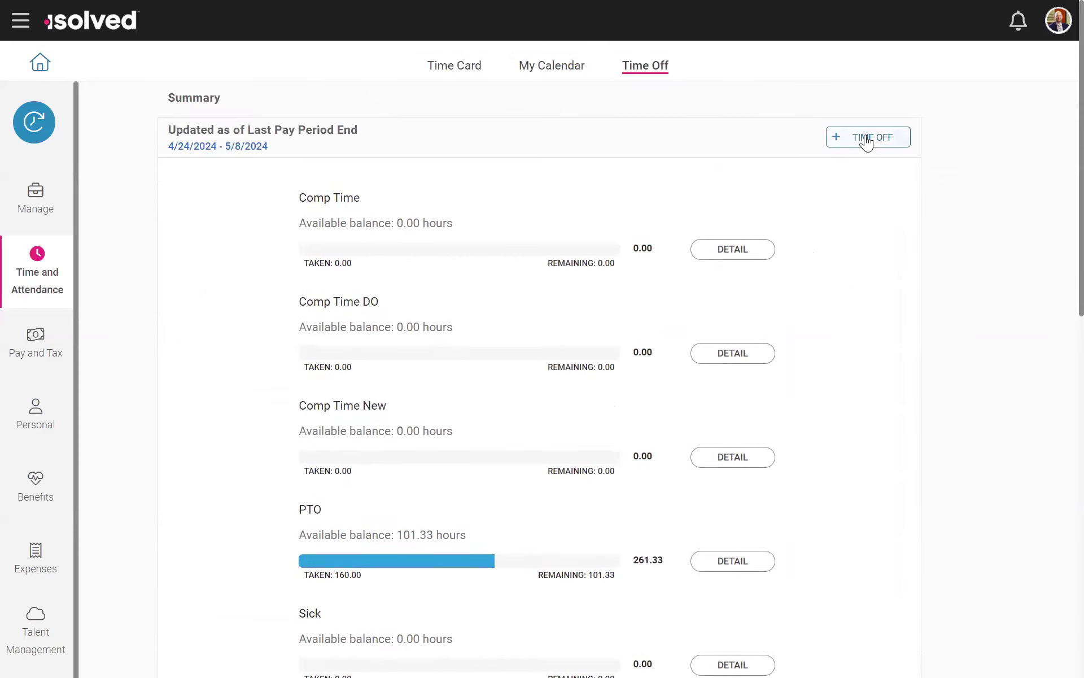
Step: Start a new time off request and choose PTO as its policy
click(867, 141)
click(470, 198)
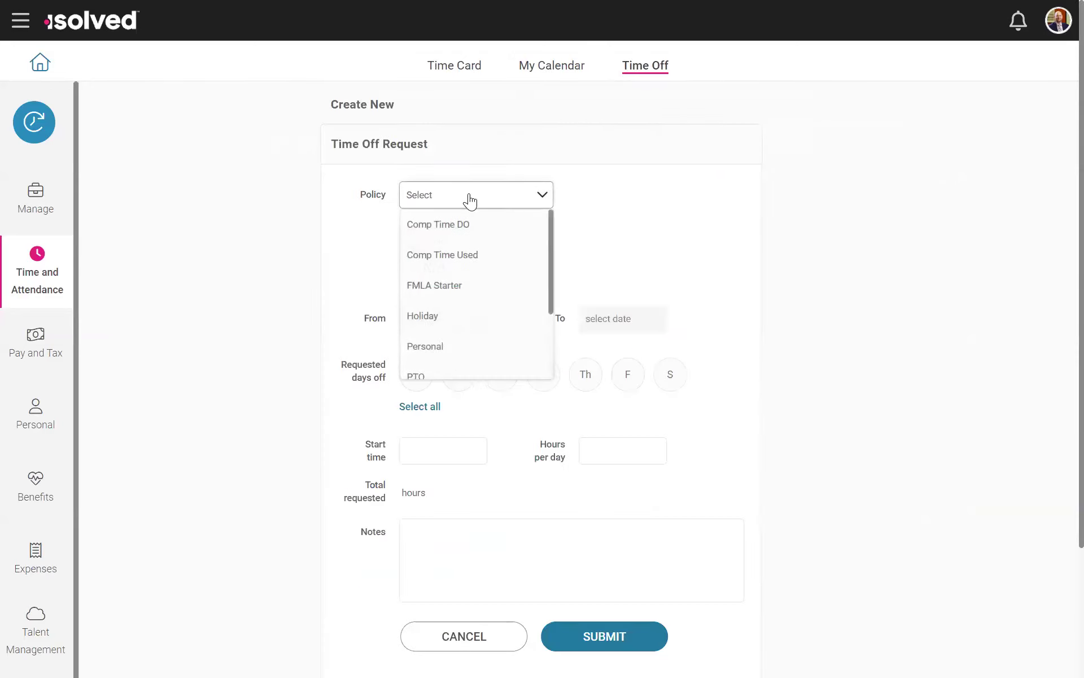
scroll(433, 339, down, 2)
click(424, 272)
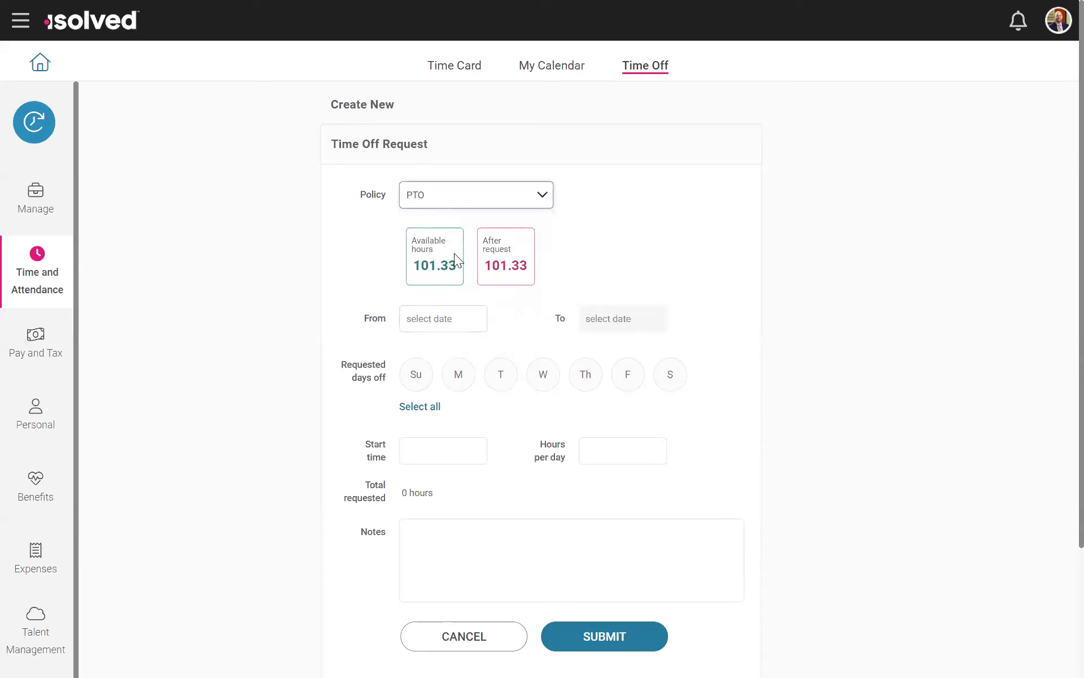
Step: Set the From date of the time off request to 09/12/2024
click(431, 314)
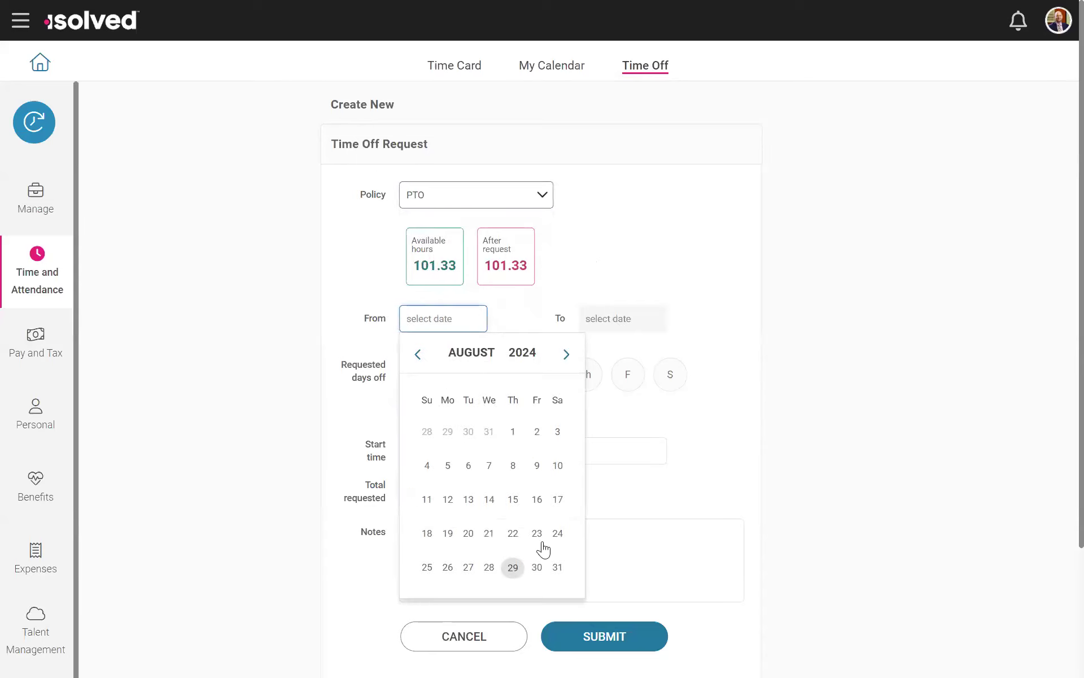
click(566, 354)
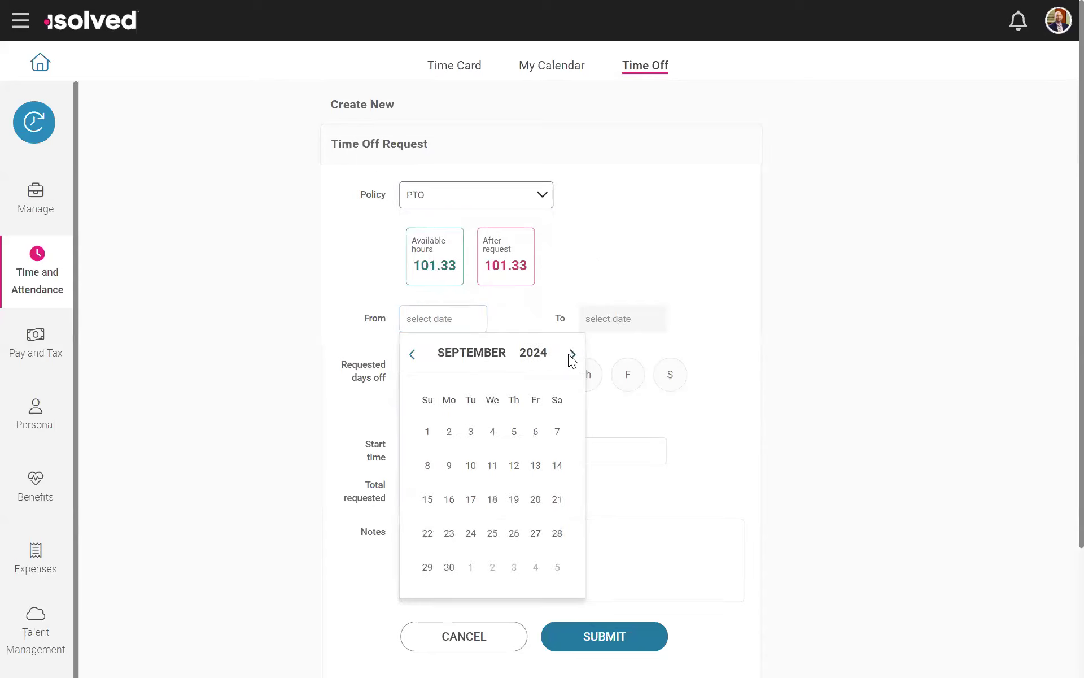
click(489, 465)
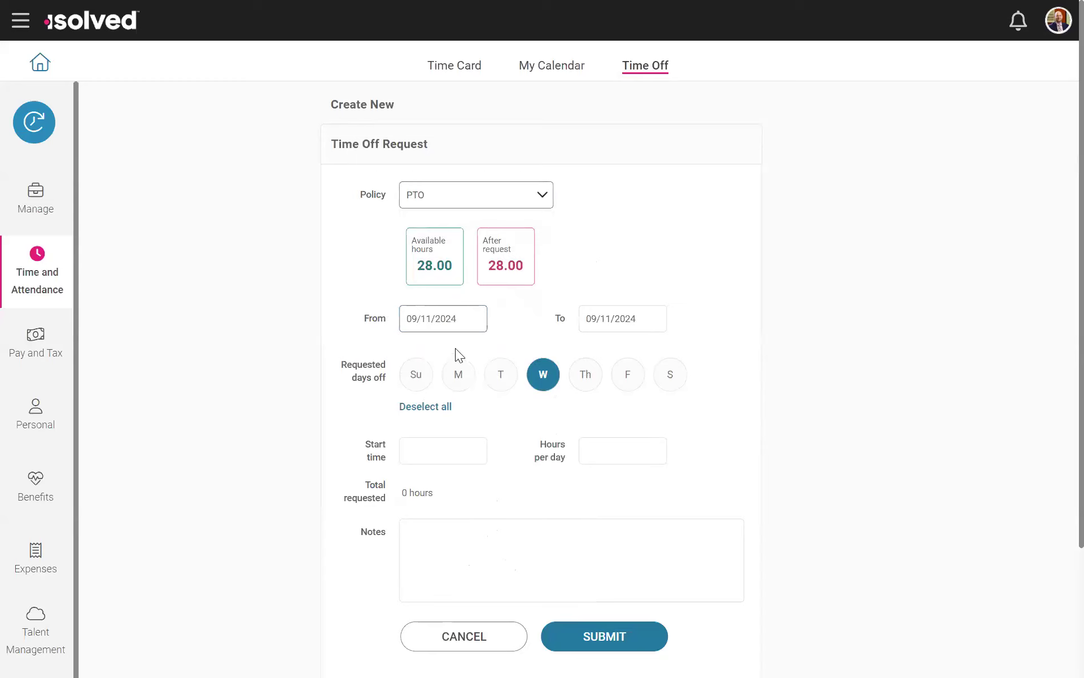
click(407, 321)
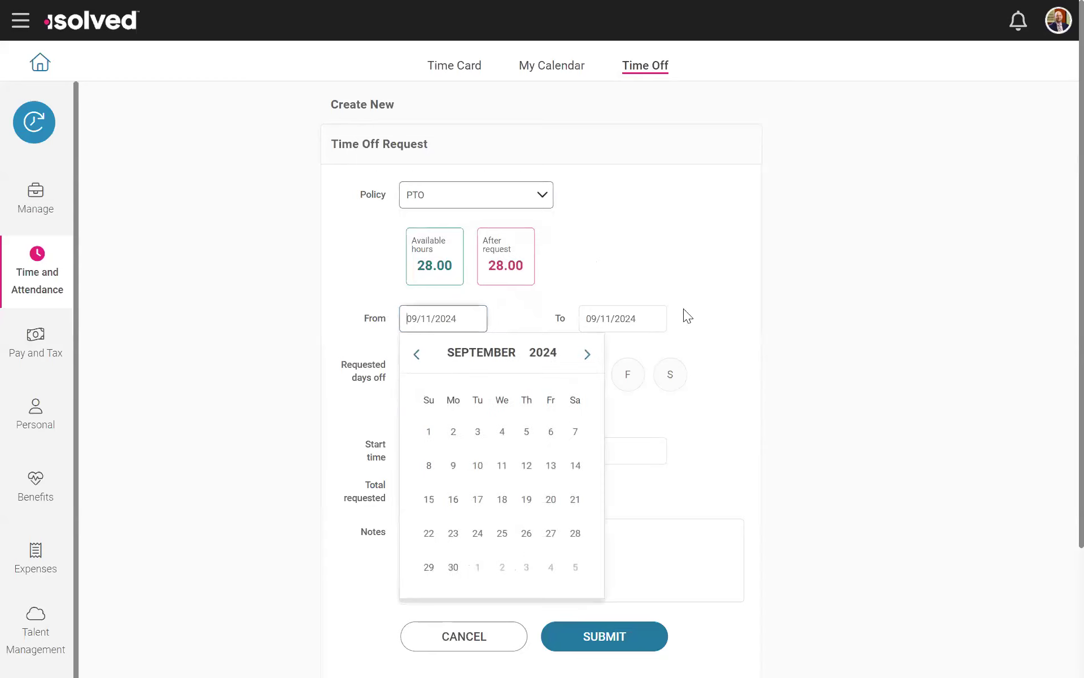
click(526, 470)
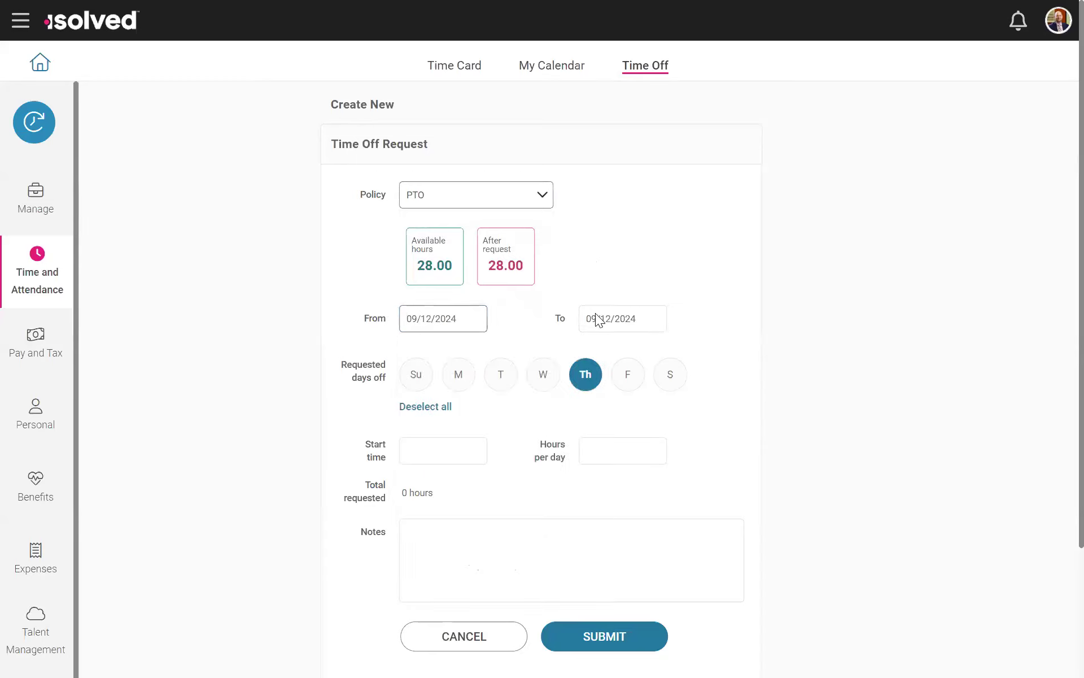
Step: Set the start time of the time off request to 09:30 am
click(423, 449)
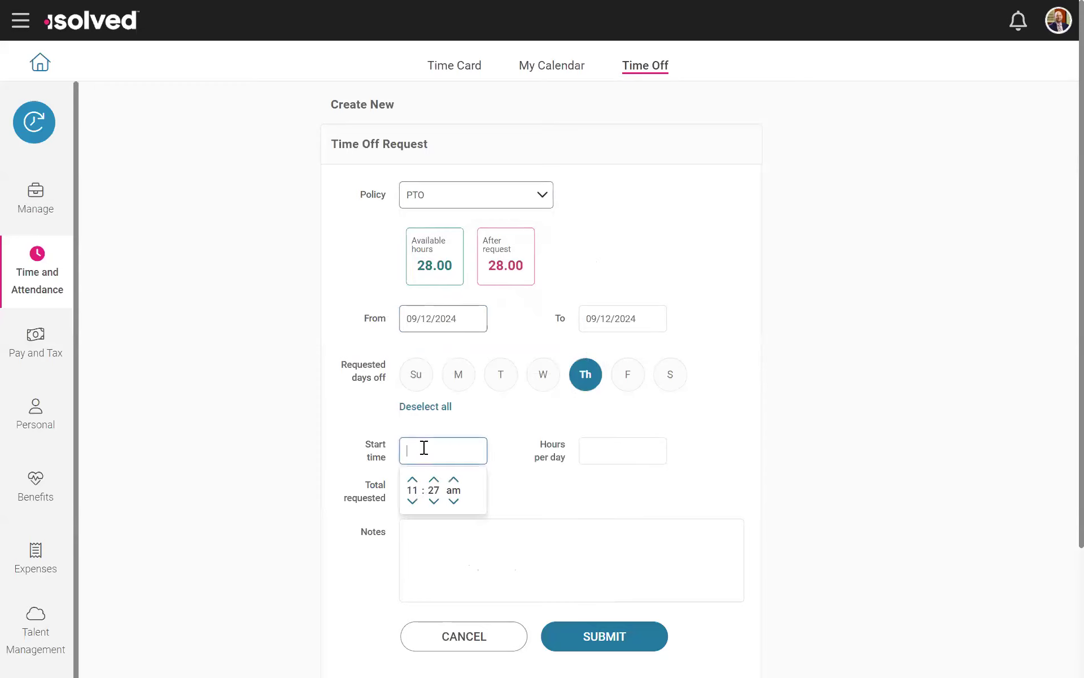
click(412, 501)
click(434, 480)
click(433, 481)
click(637, 485)
Step: Complete the time off request with 8 hours per day and the note "vaca", and submit it
click(594, 450)
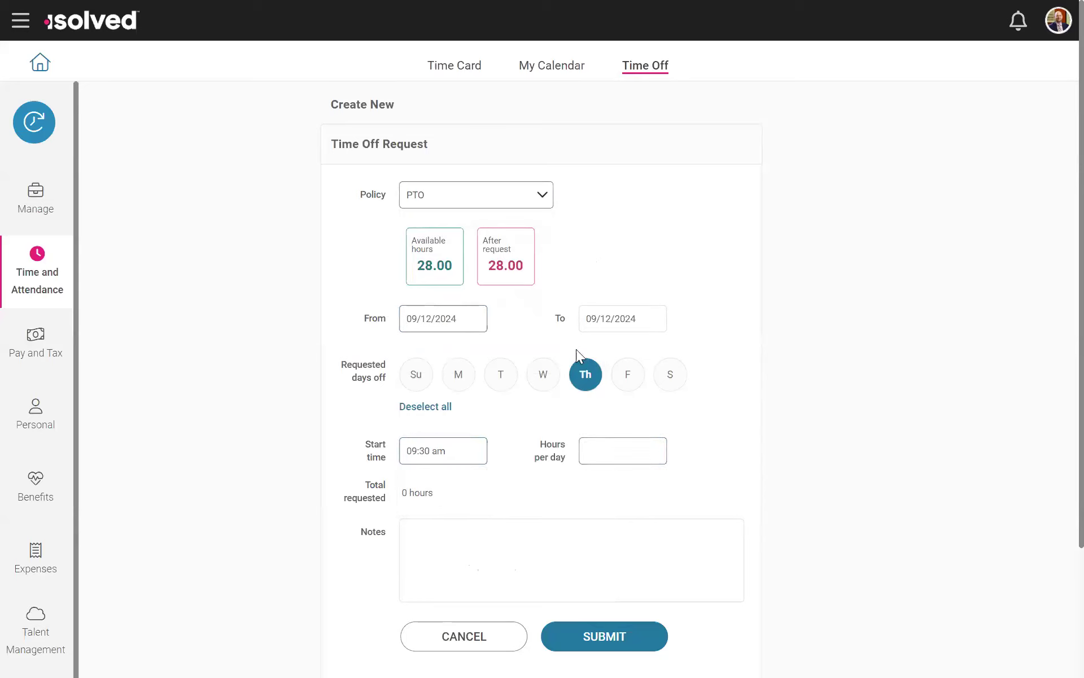
click(586, 449)
text(8)
click(498, 543)
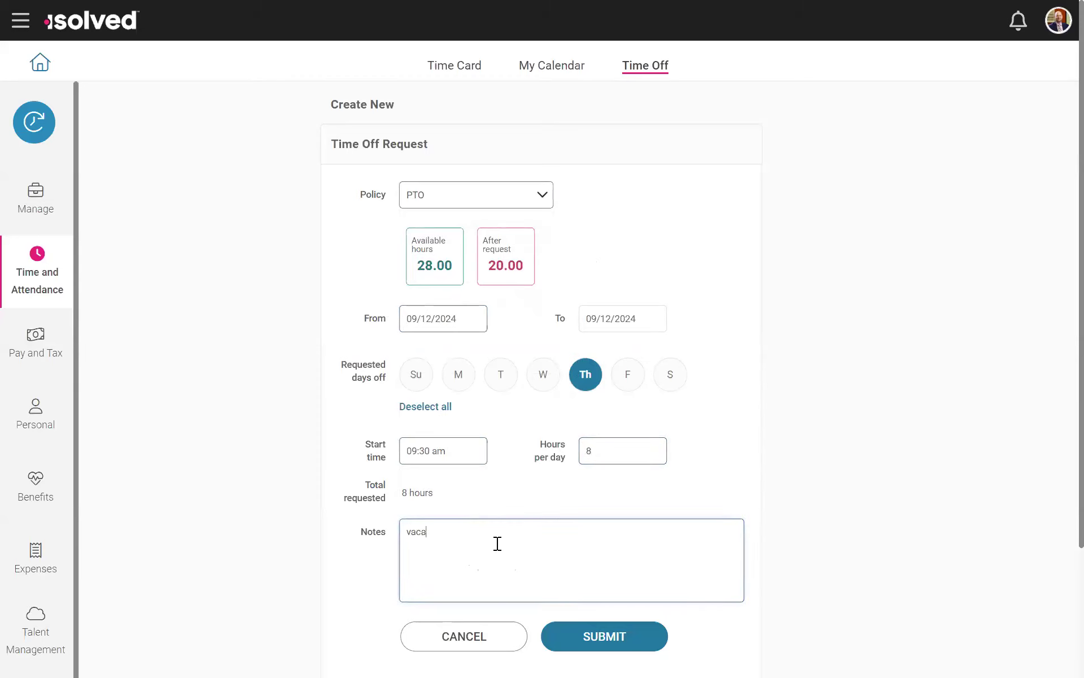
click(582, 638)
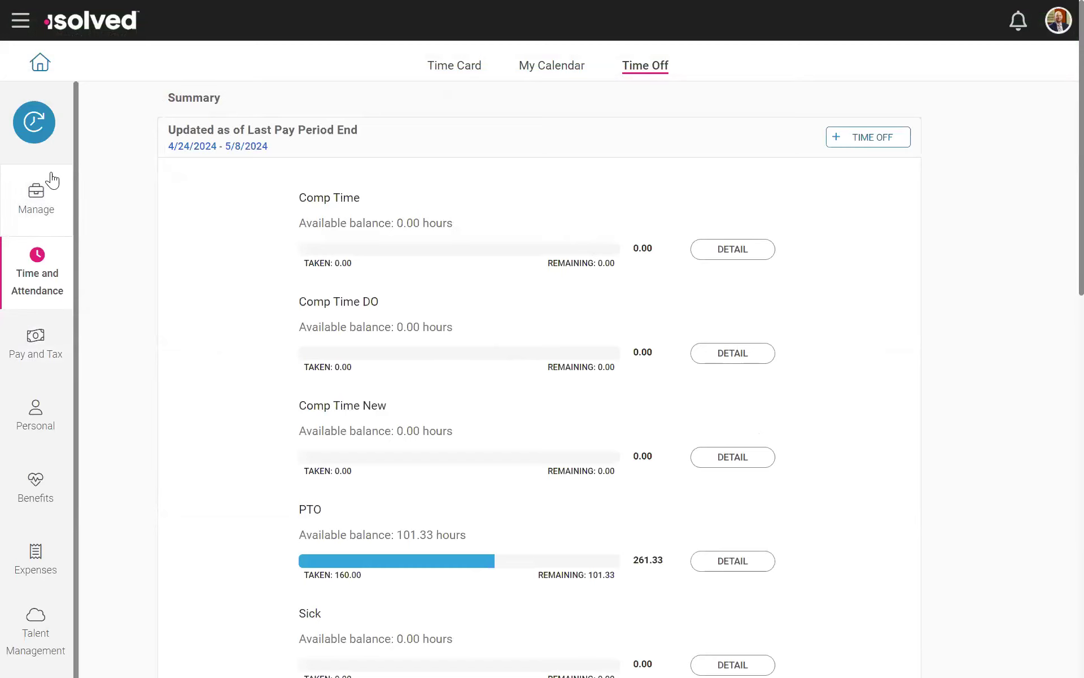
Step: Go to the manager's Tasks overview and open the pending PTO request for 09/12/2024 for review
click(36, 198)
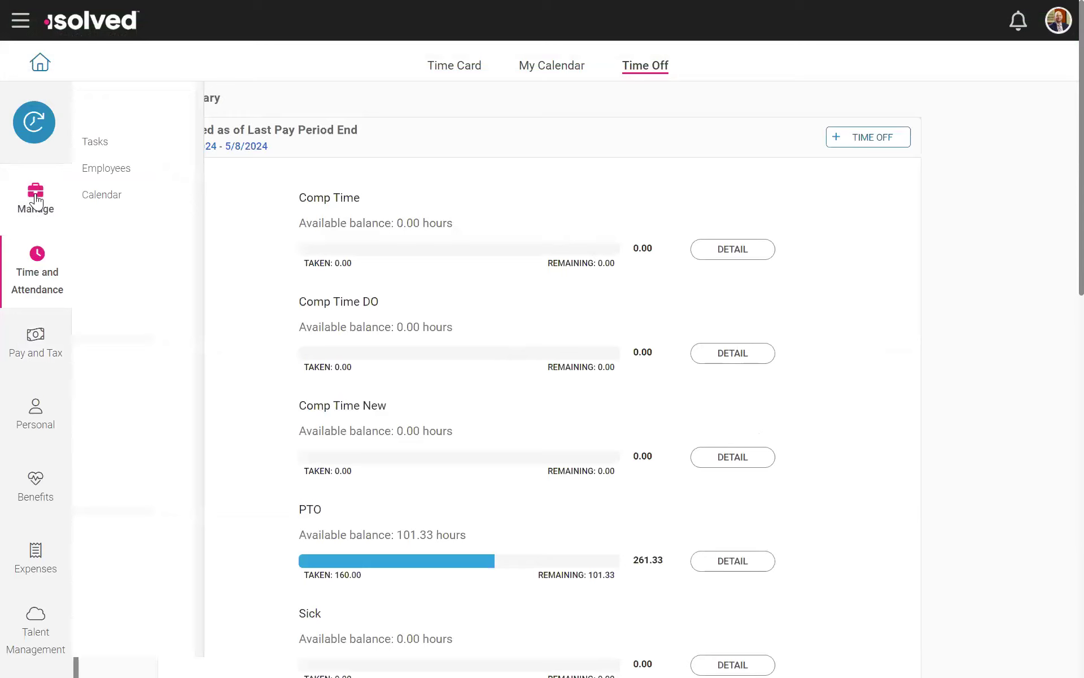
click(96, 143)
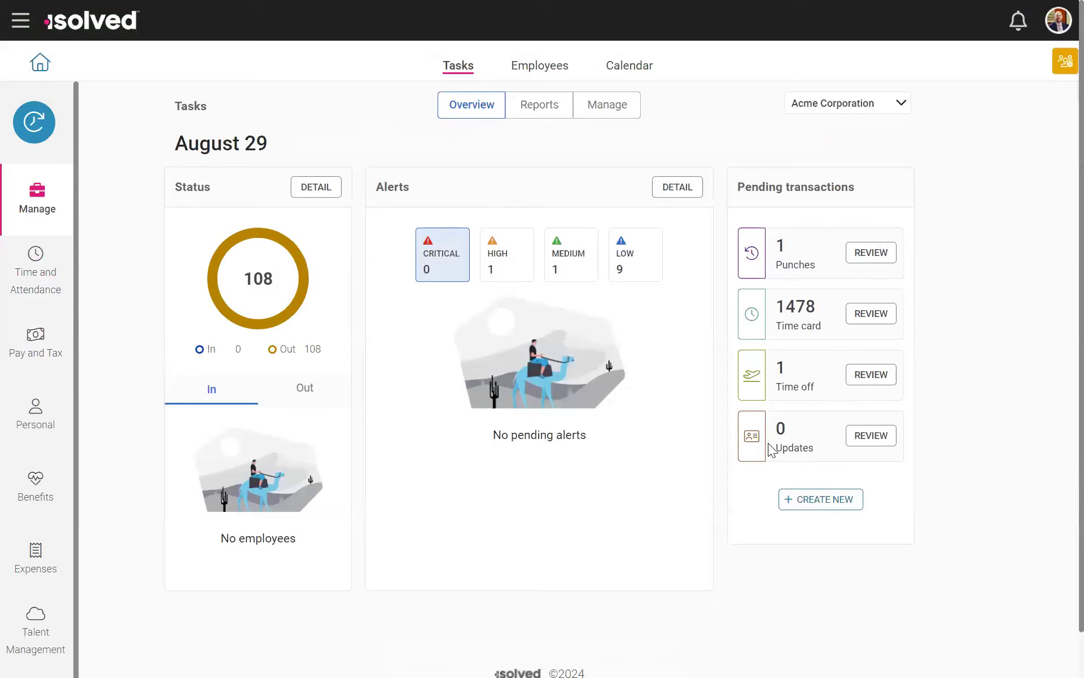
click(872, 375)
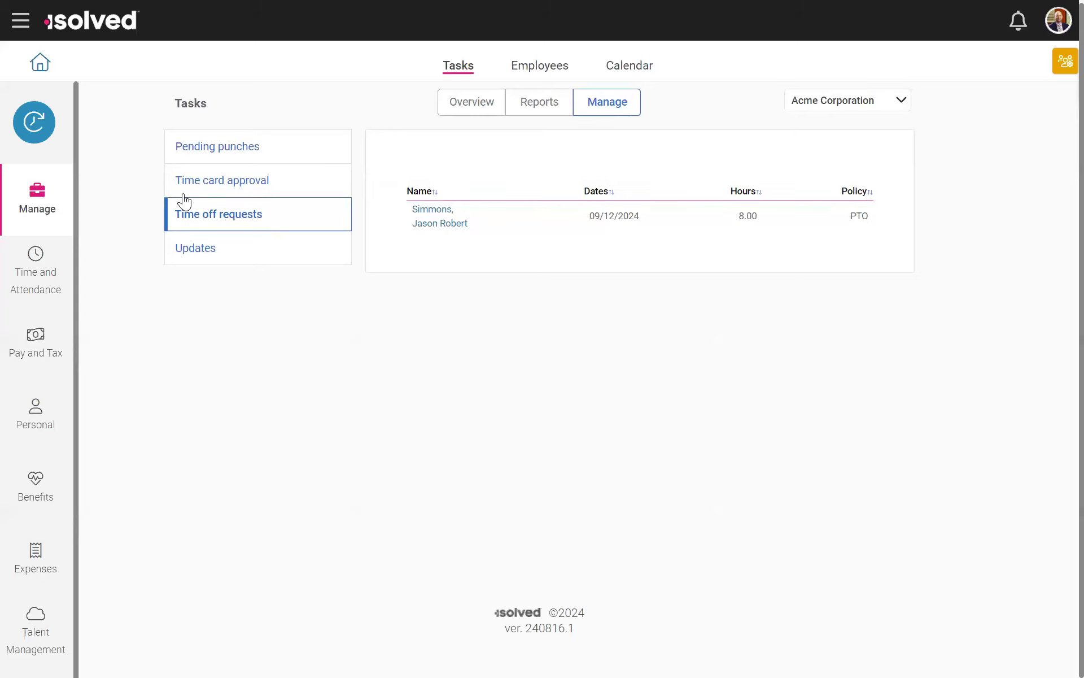
click(435, 225)
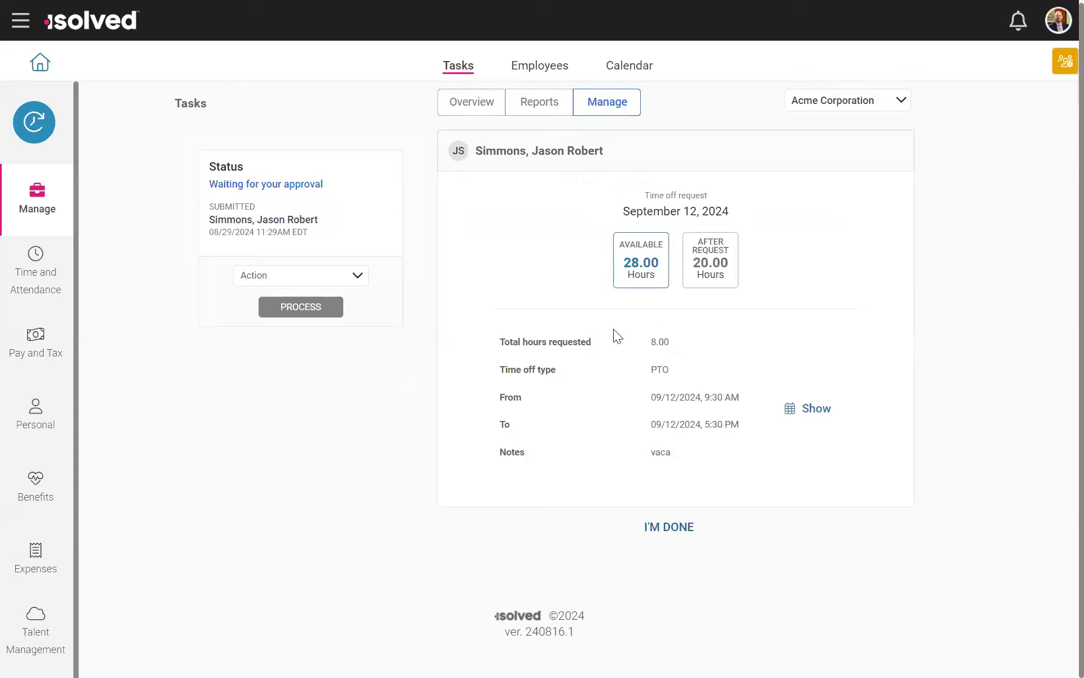
Step: Show the calendar within the time off request and examine the daily activity around September 12, 2024
click(812, 416)
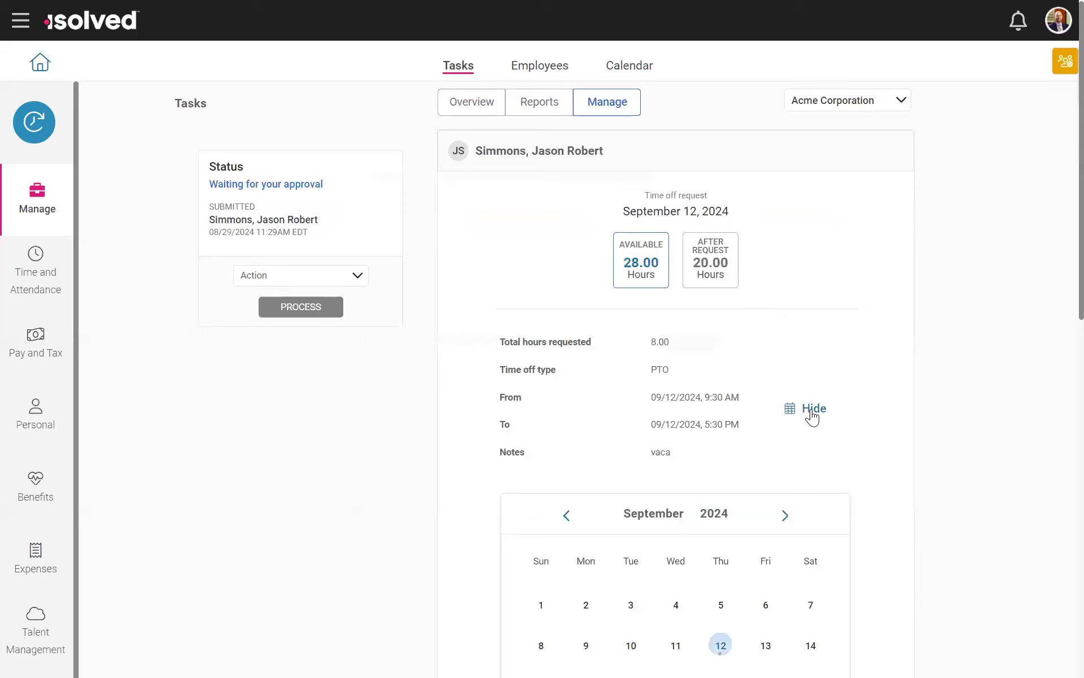
scroll(785, 415, down, 5)
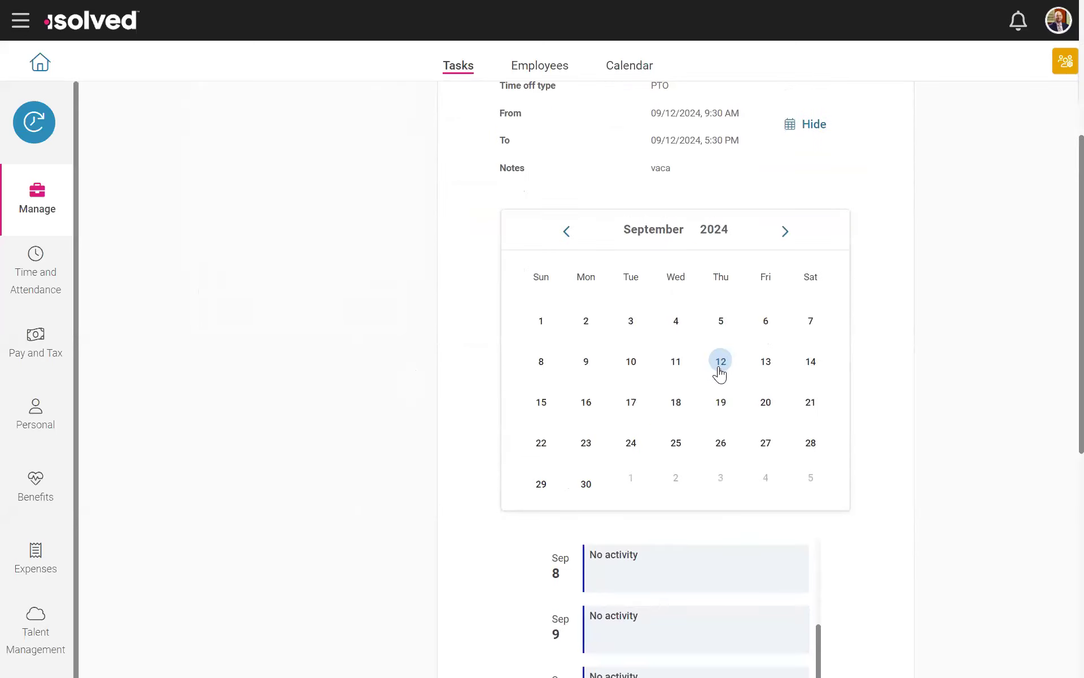
scroll(460, 472, down, 5)
scroll(693, 413, down, 3)
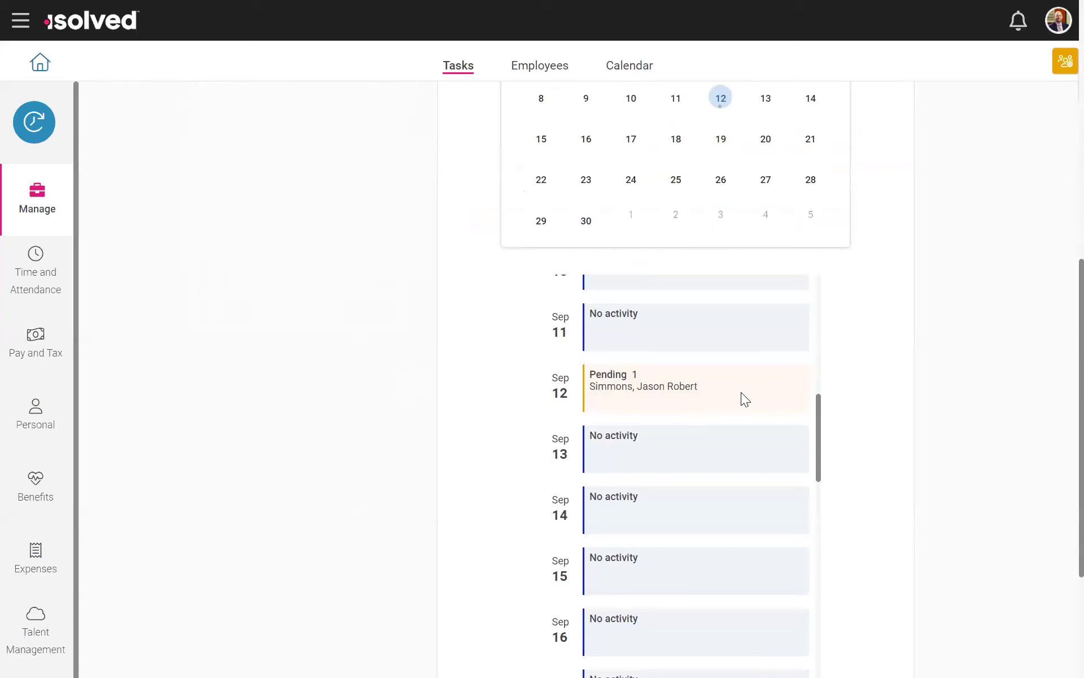
scroll(741, 394, up, 1)
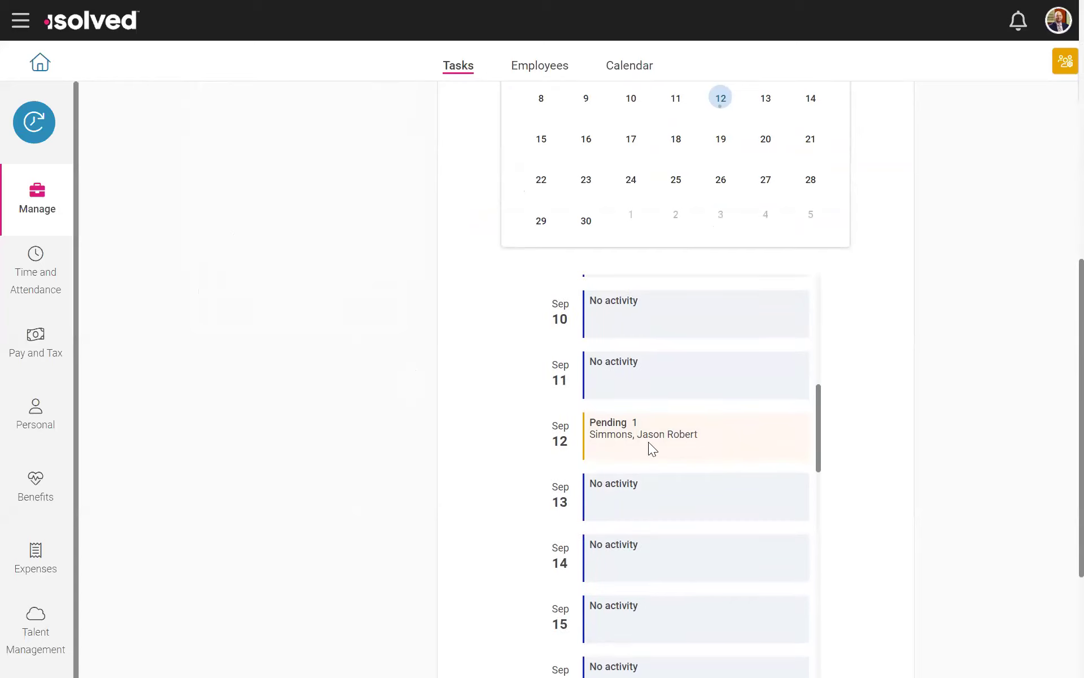
Step: Choose an action for the pending PTO request for 09/12/2024 and process it
scroll(901, 446, up, 10)
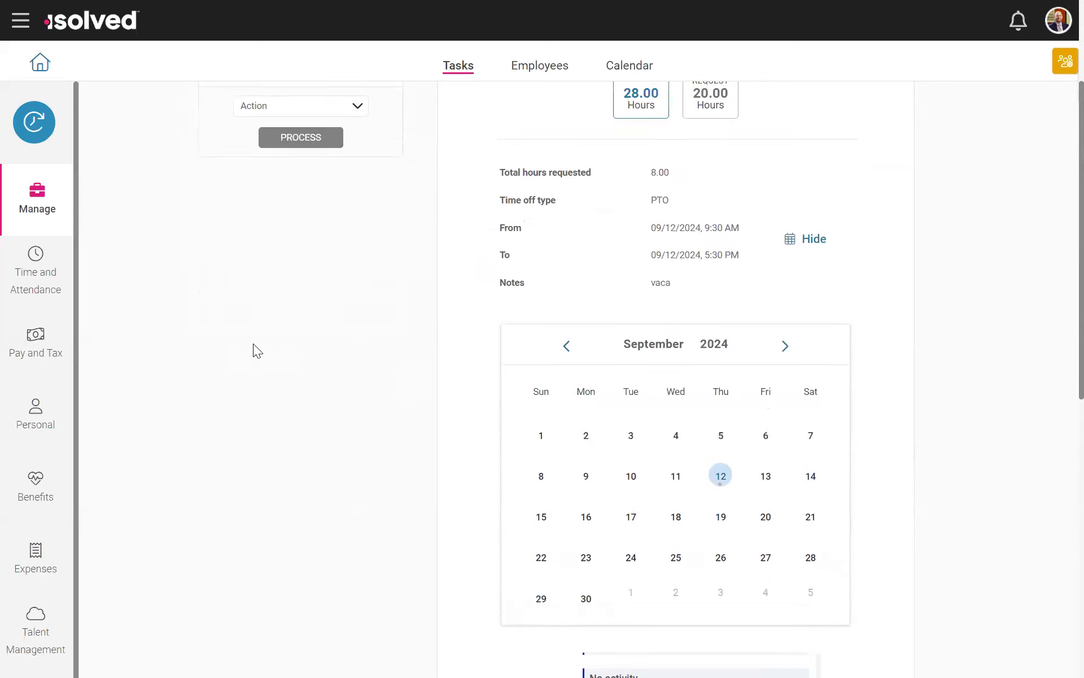
click(310, 283)
click(263, 307)
click(270, 308)
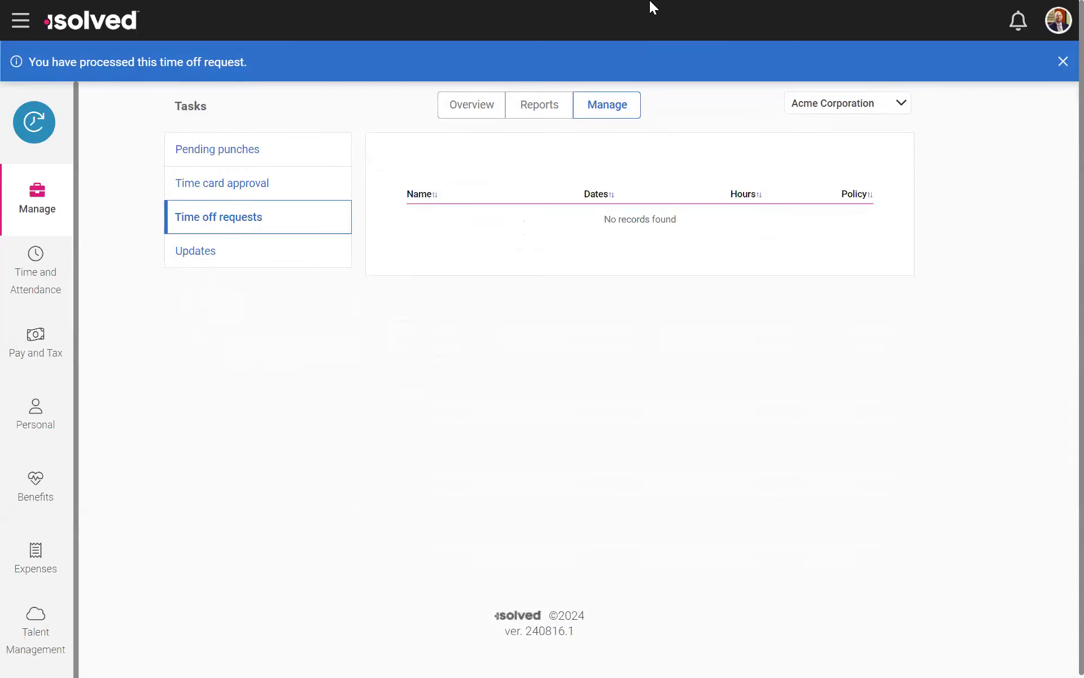
mouse_move(649, 0)
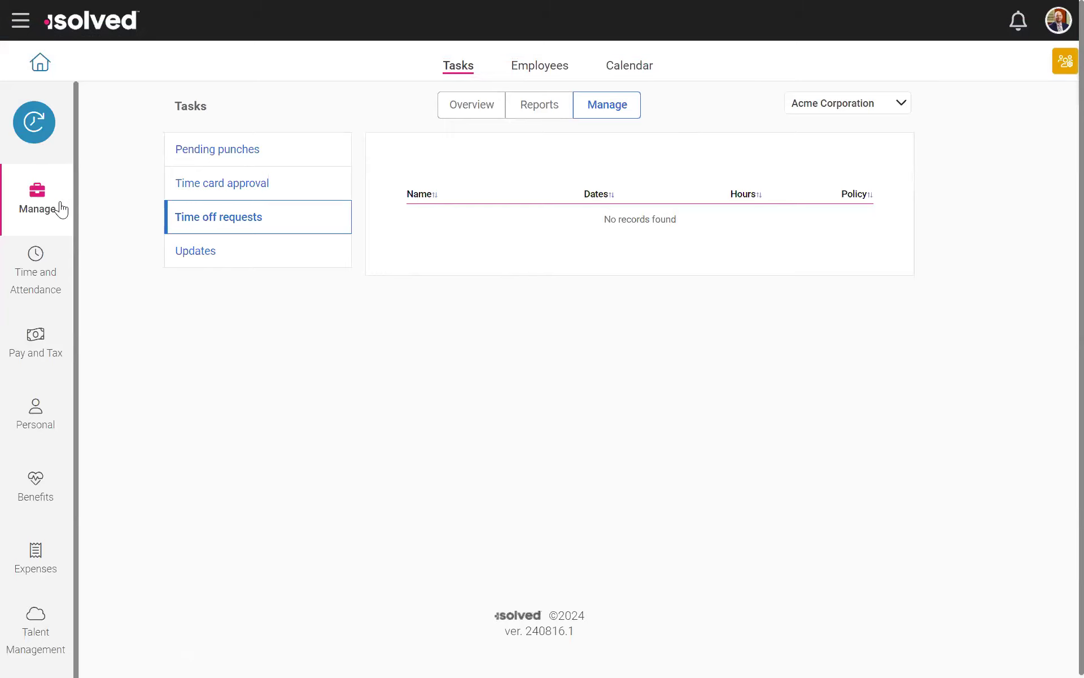
Step: Return to the manager's Tasks overview and open the pending punches for review
mouse_move(59, 205)
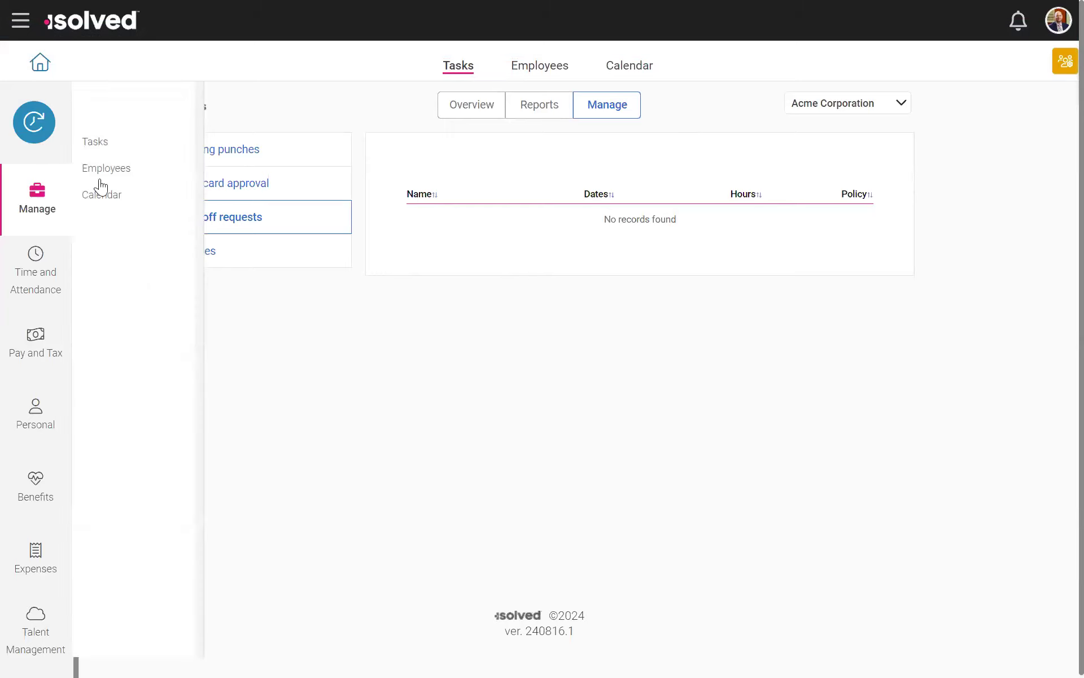
click(93, 144)
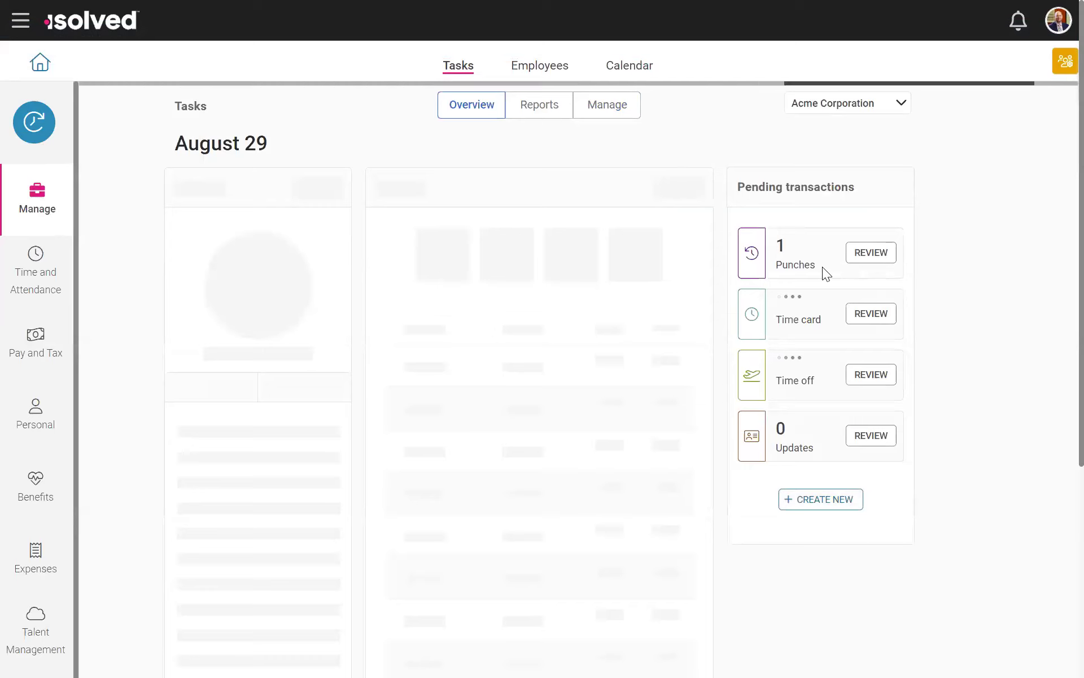
click(868, 253)
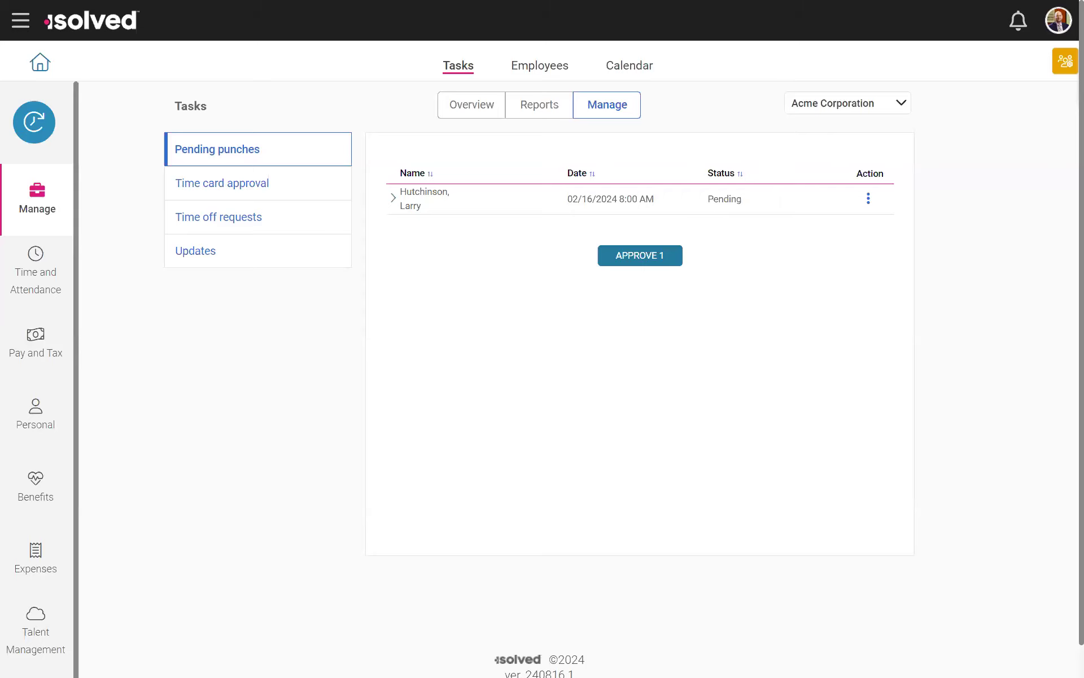
scroll(830, 344, down, 1)
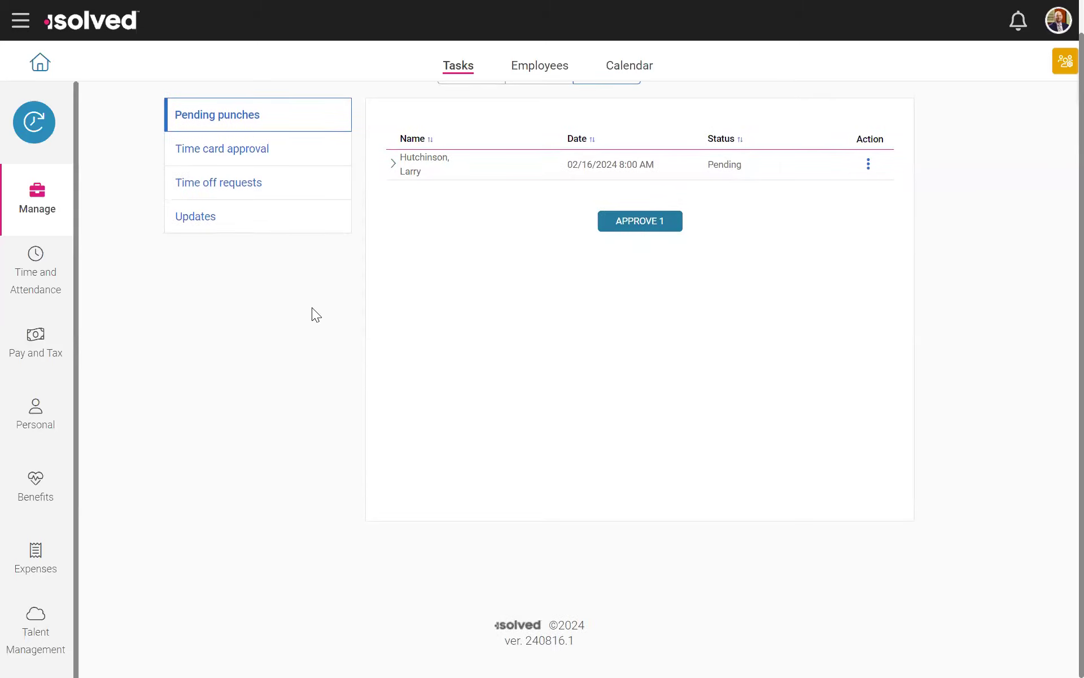
scroll(519, 252, up, 1)
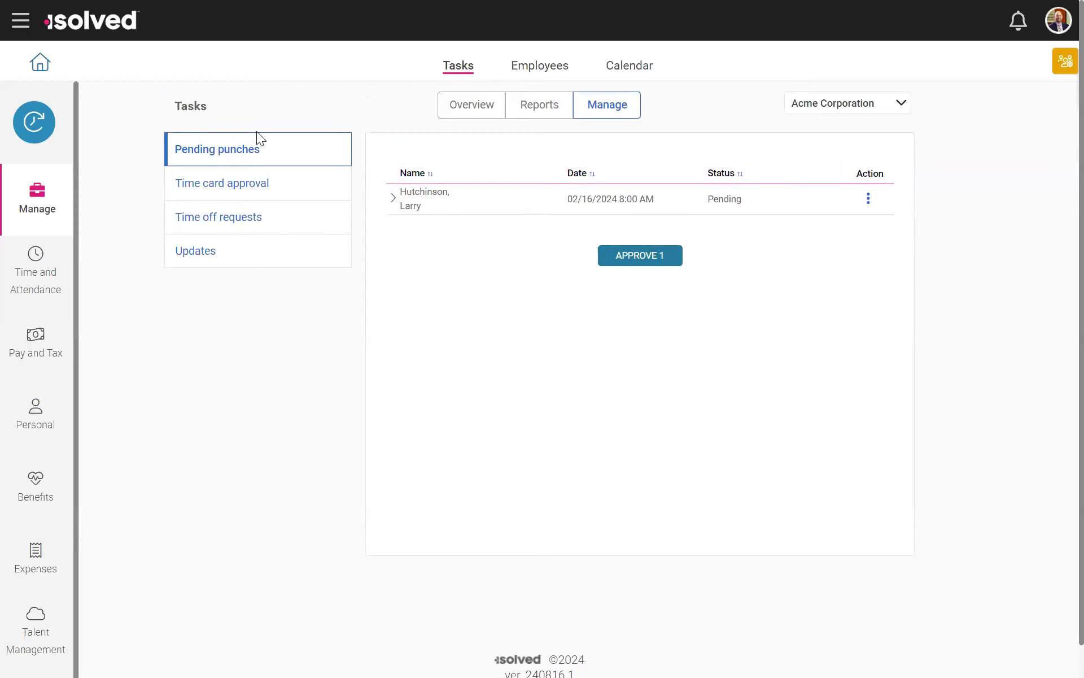
Step: Open the Missing Punch form, examine its date, time, labor and notes fields, and cancel it without saving
click(34, 122)
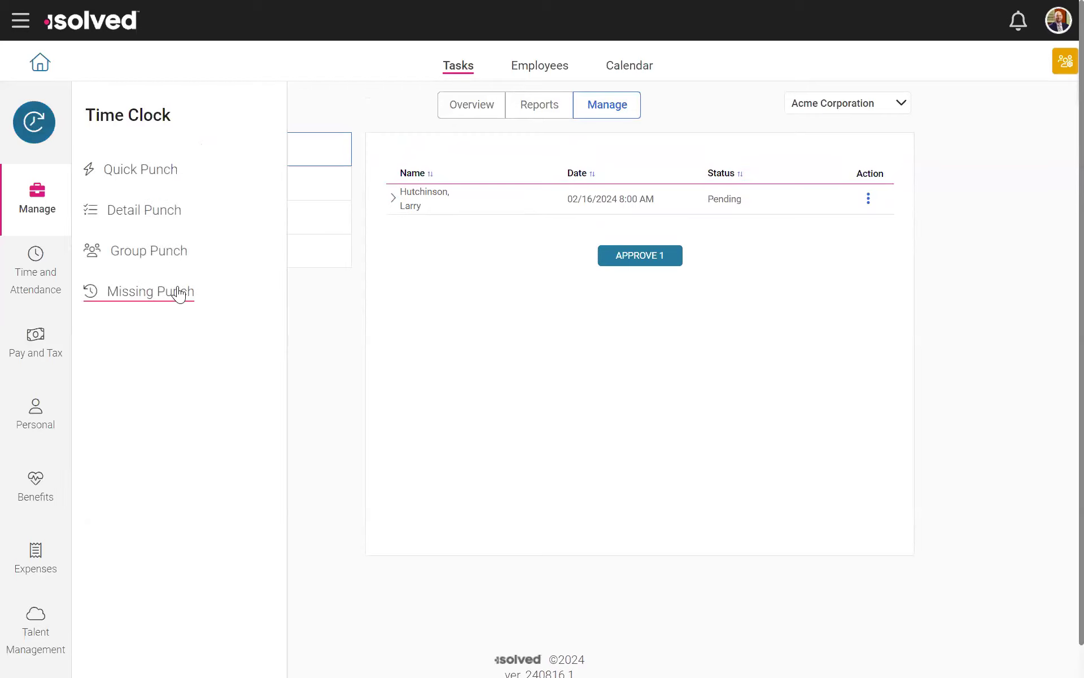
click(164, 290)
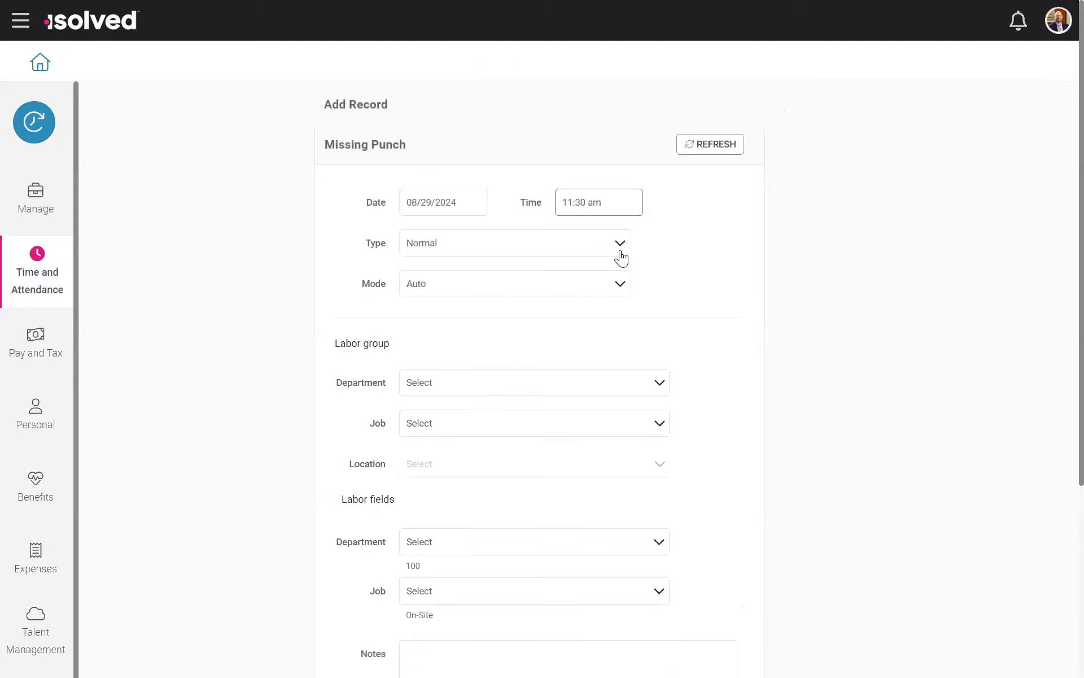
scroll(526, 252, down, 3)
scroll(621, 260, up, 3)
click(590, 200)
scroll(533, 277, down, 5)
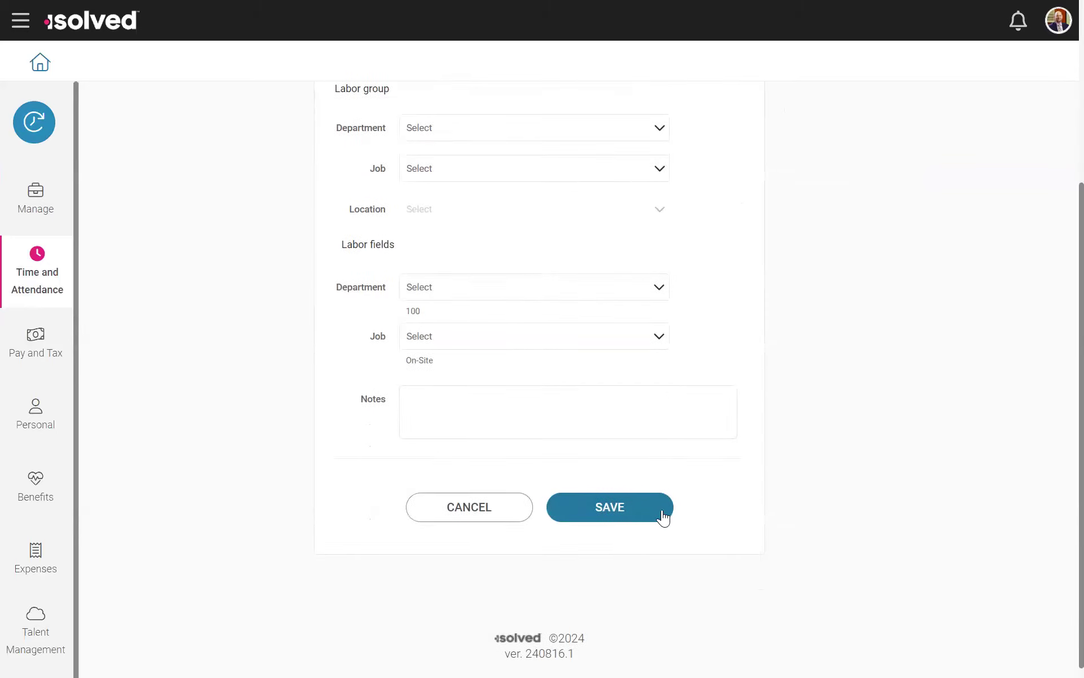
click(472, 508)
Step: Reopen the pending punches from the manager's Tasks overview and try to approve the punch dated 02/16/2024 8:00 AM
mouse_move(49, 164)
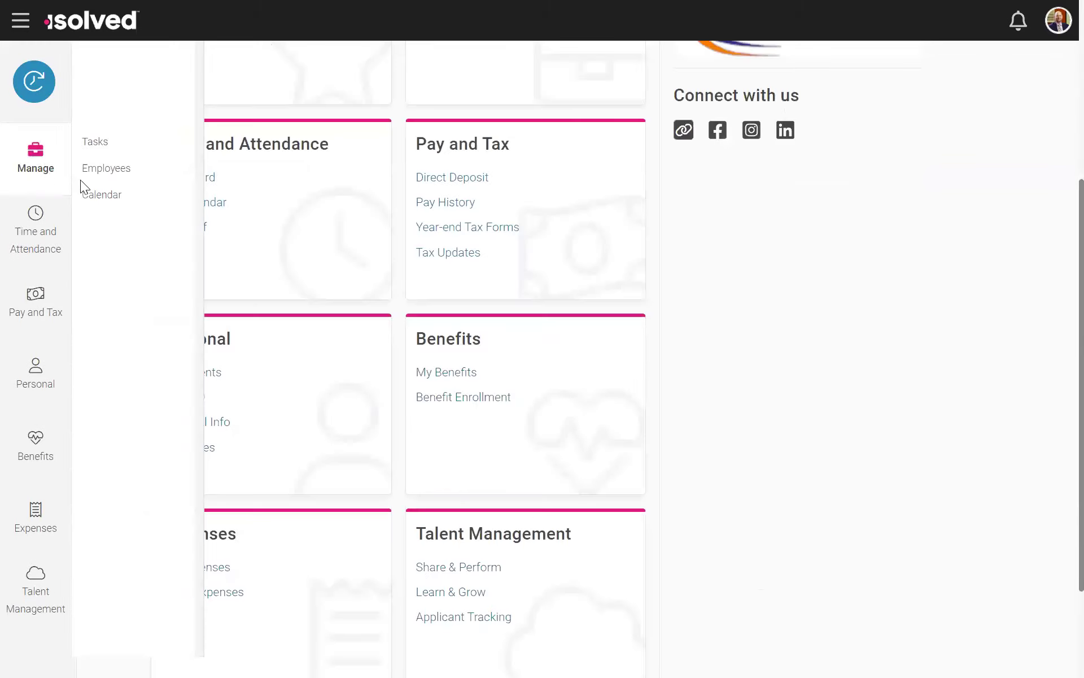
click(99, 141)
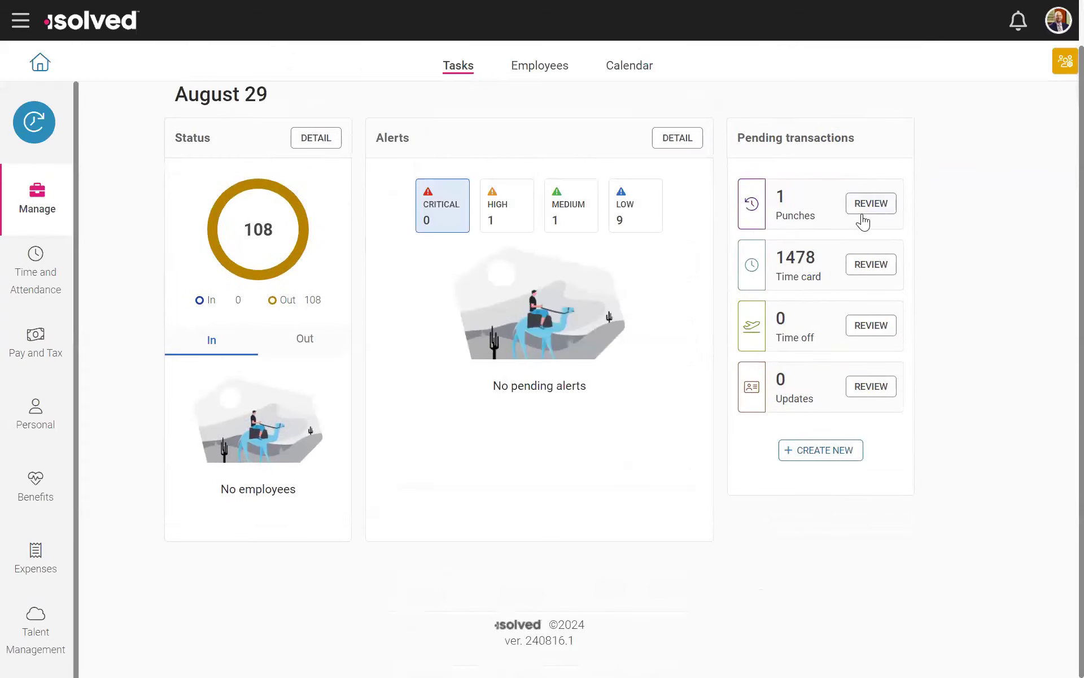
click(864, 211)
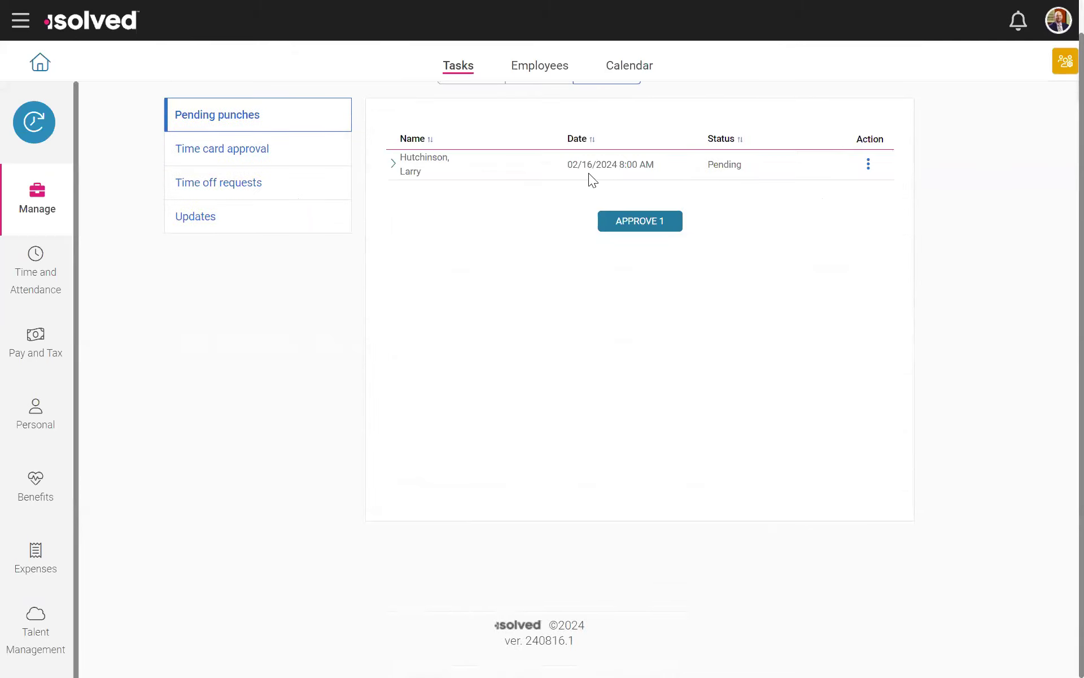
click(635, 228)
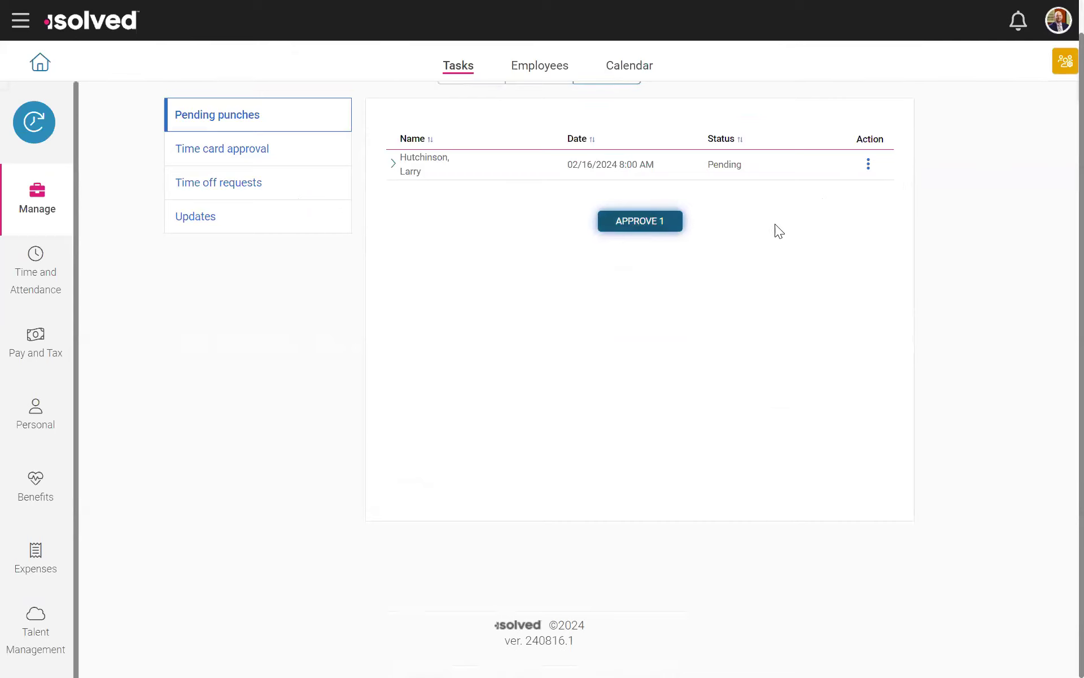
click(662, 230)
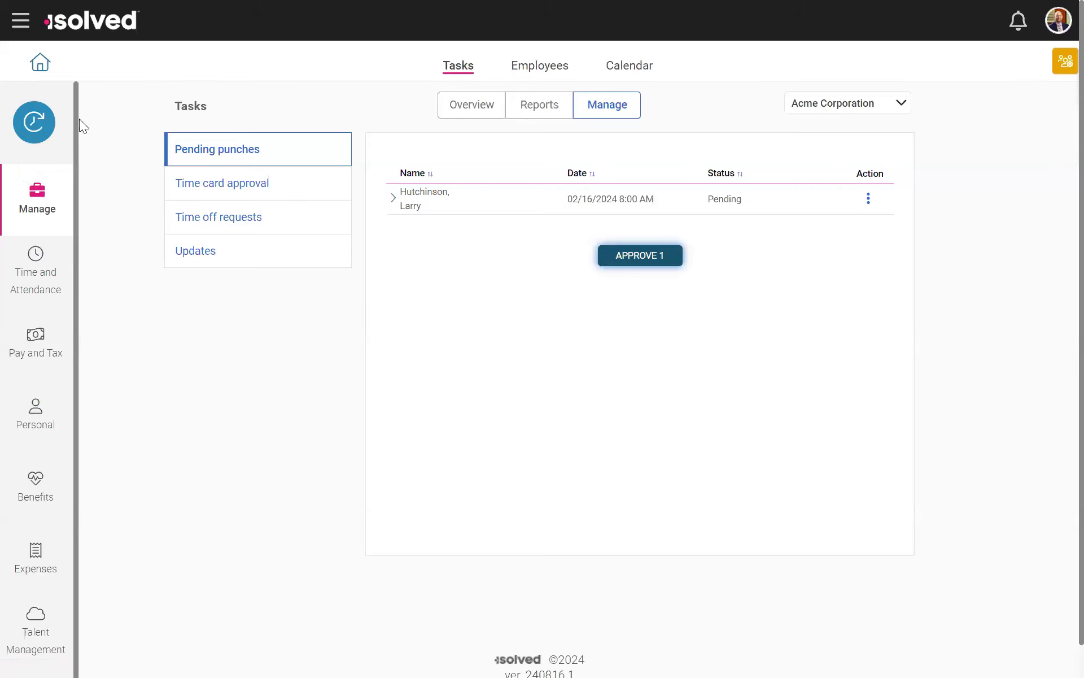
Step: View the direct deposits, and examine the paystub detail in Pay History for the Feb 24 - Mar 8, 2024 pay period
click(31, 354)
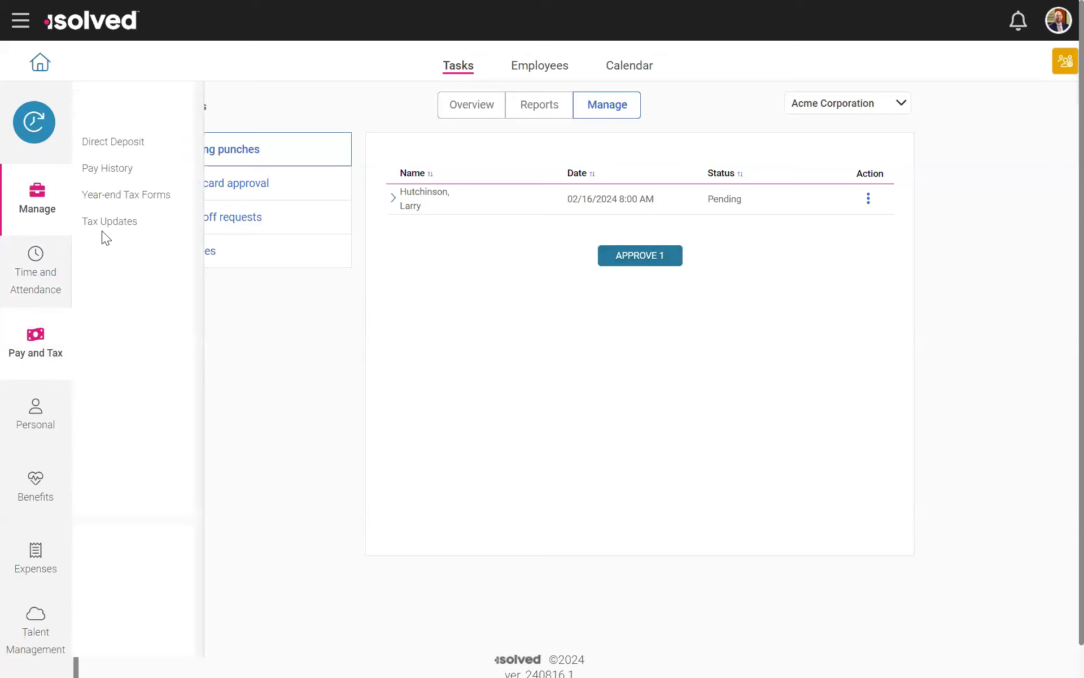
click(107, 141)
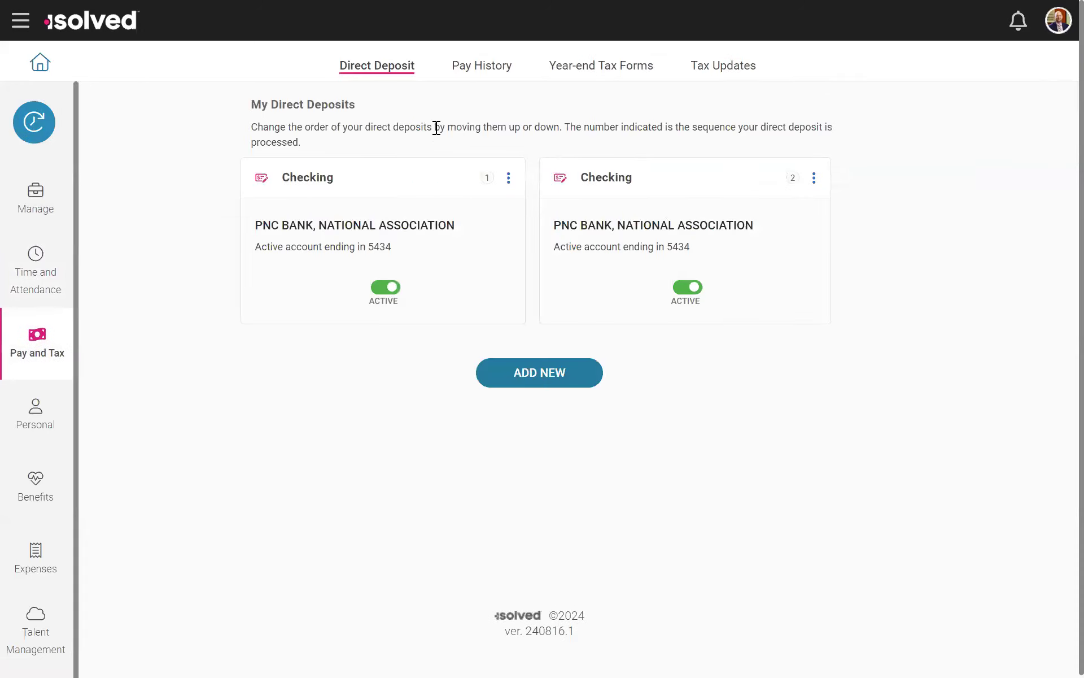
click(485, 72)
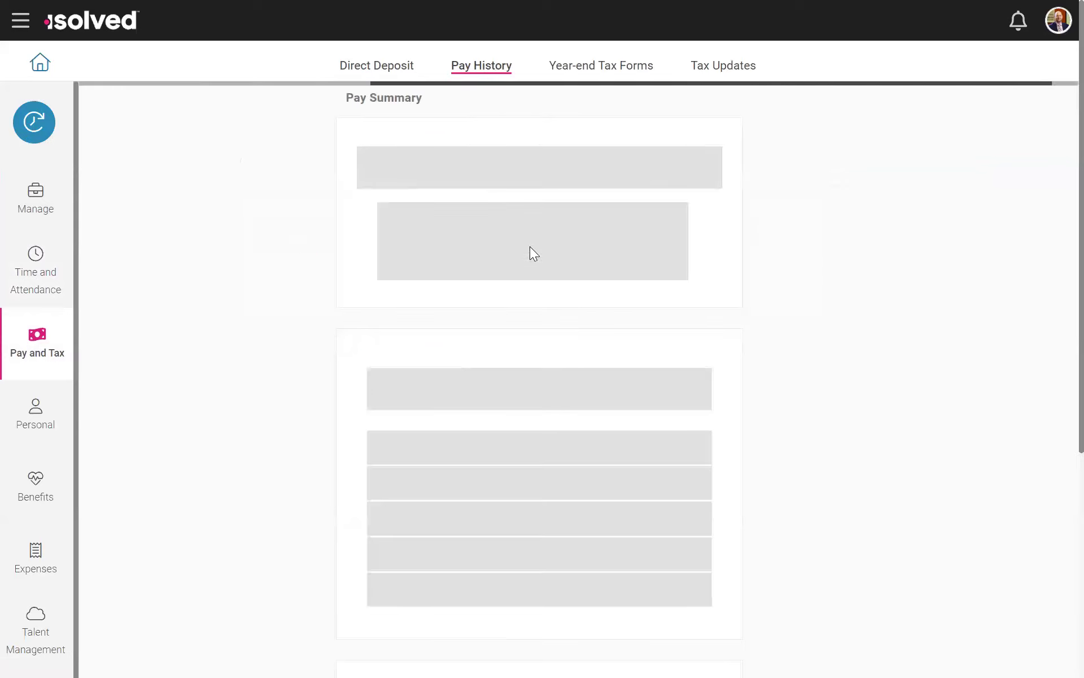
click(356, 141)
click(355, 141)
scroll(1034, 386, down, 3)
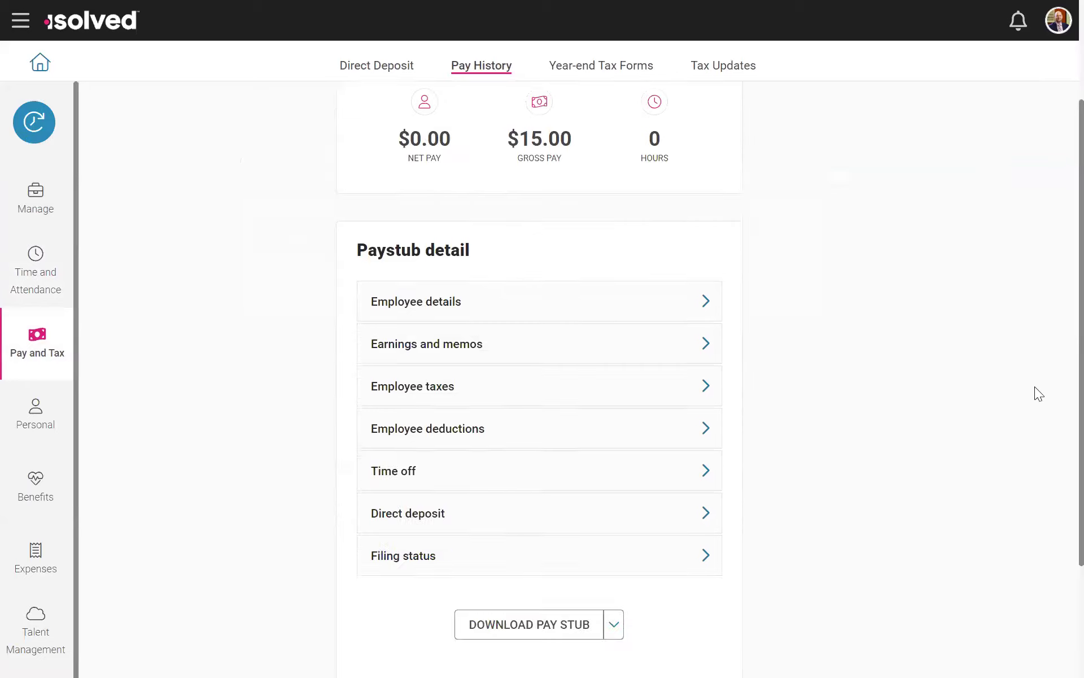
scroll(844, 425, up, 3)
scroll(513, 341, down, 5)
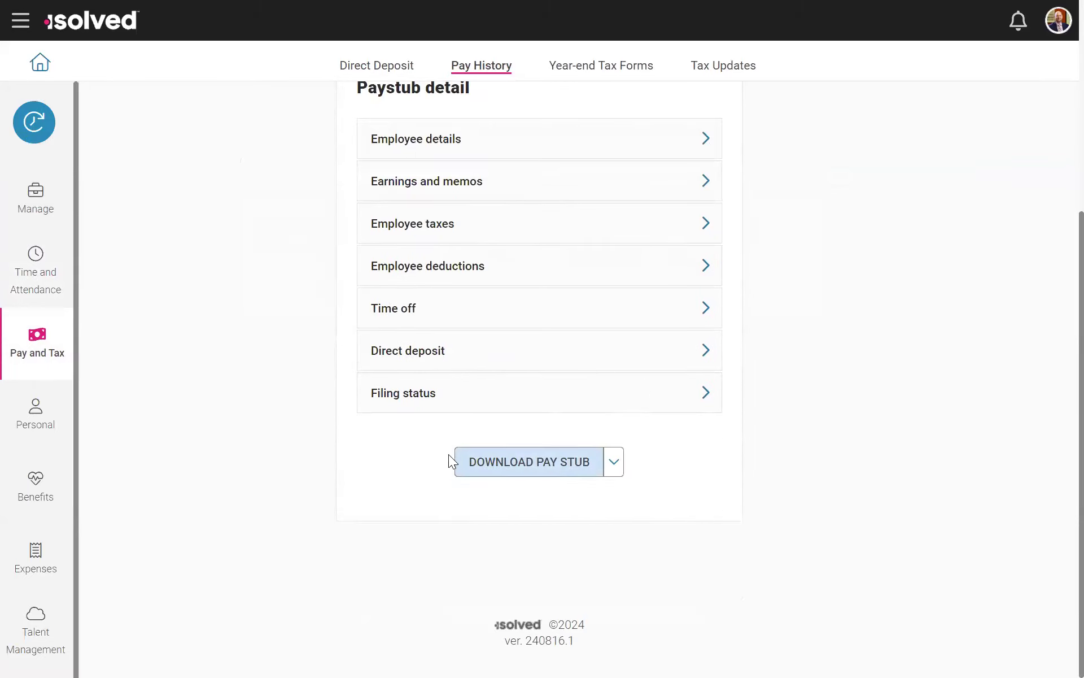
scroll(451, 459, up, 5)
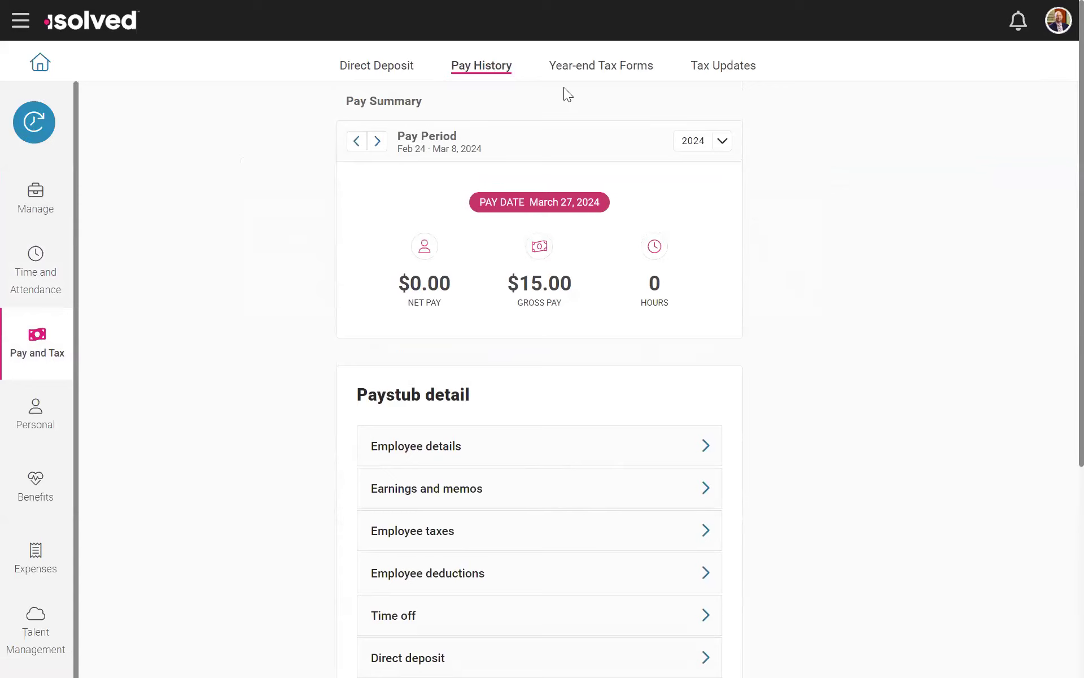
Step: View the year-end tax forms and the tax withholdings with the Tax Updates Wizard, and return to the direct deposits
click(647, 74)
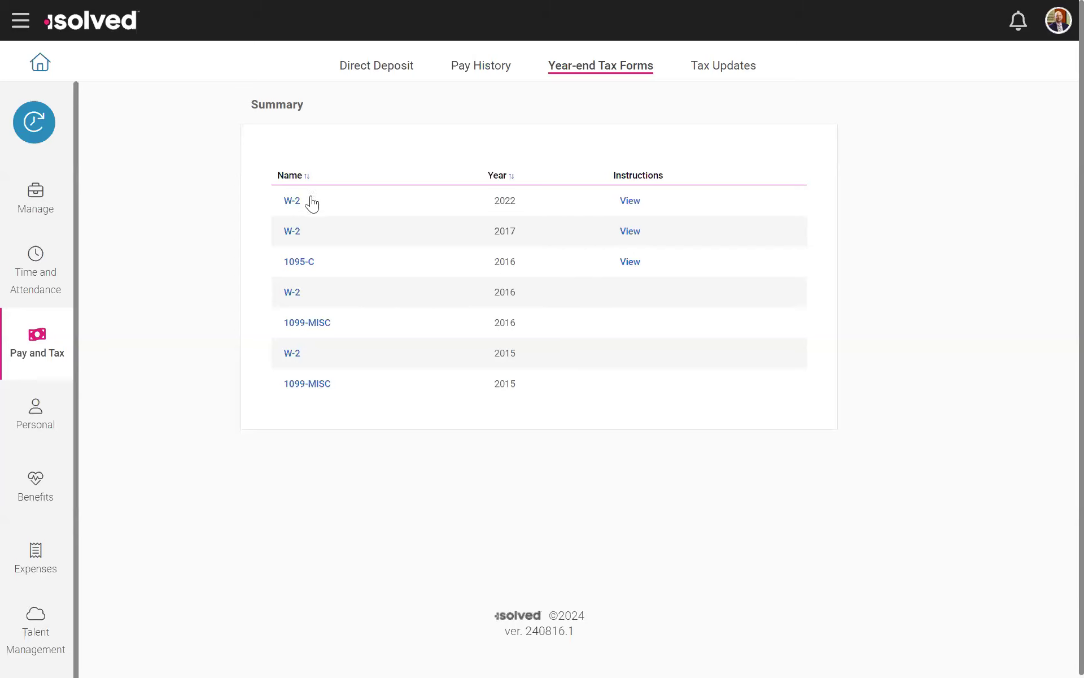
click(737, 67)
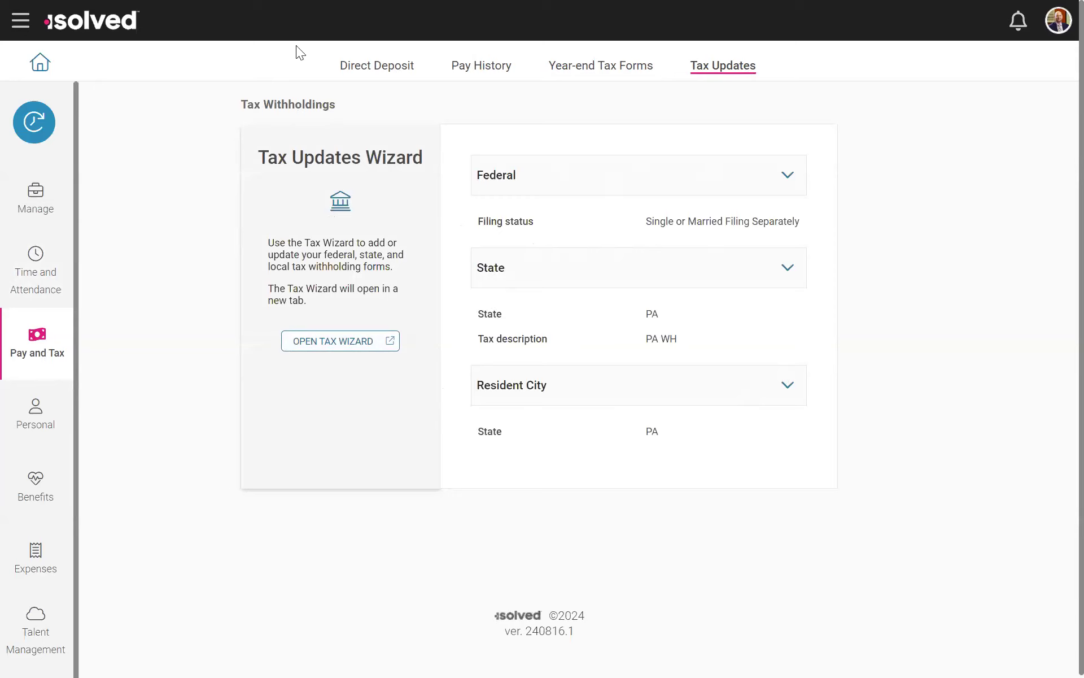
click(379, 69)
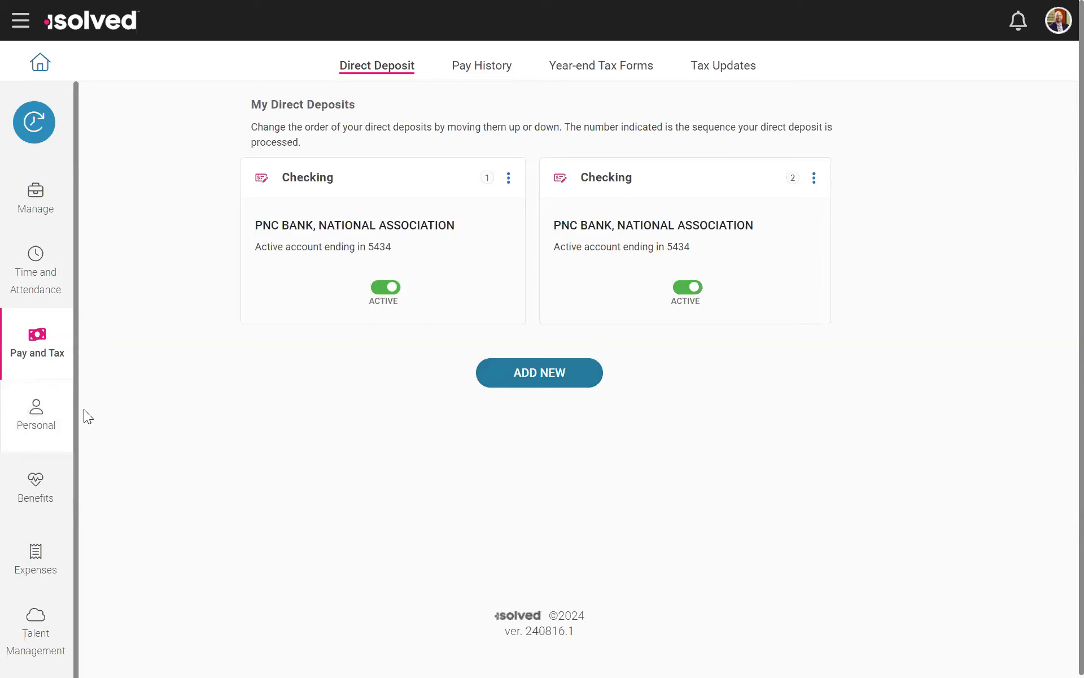
Step: Open the employee's personal documents and view the confidential I-9 and PHI document lists
click(14, 414)
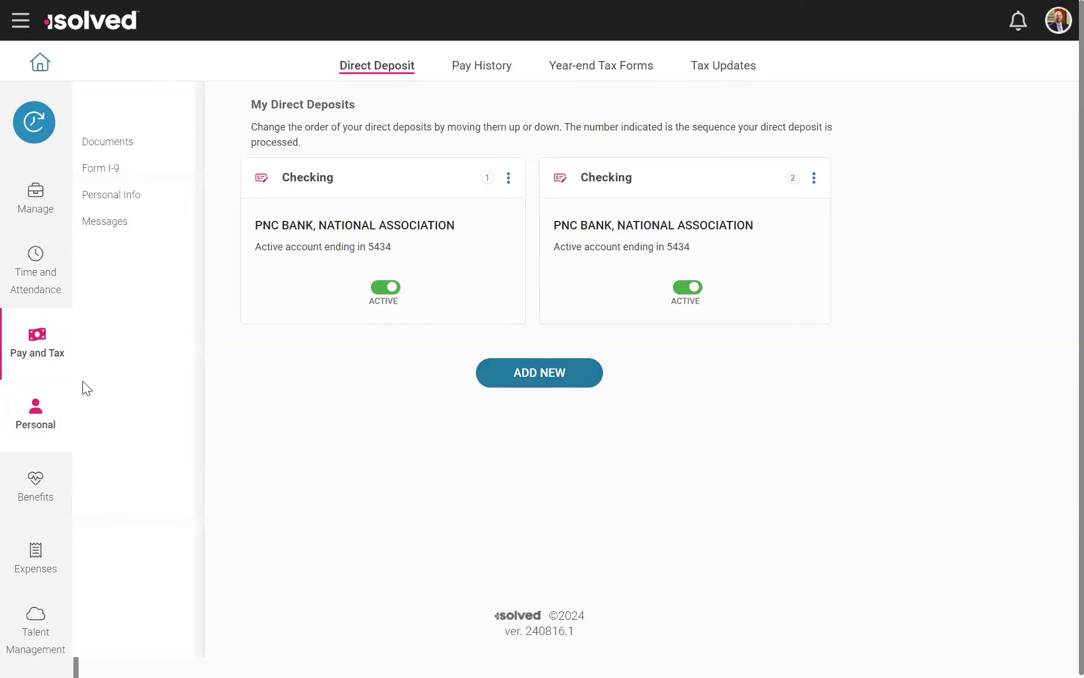
click(115, 141)
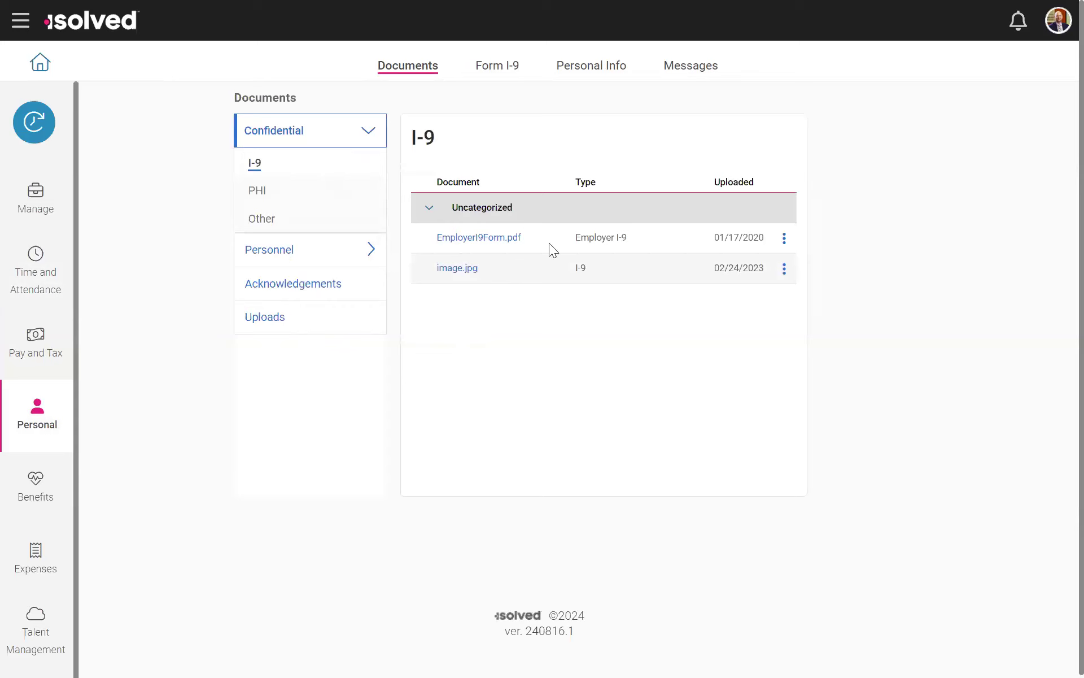
click(256, 190)
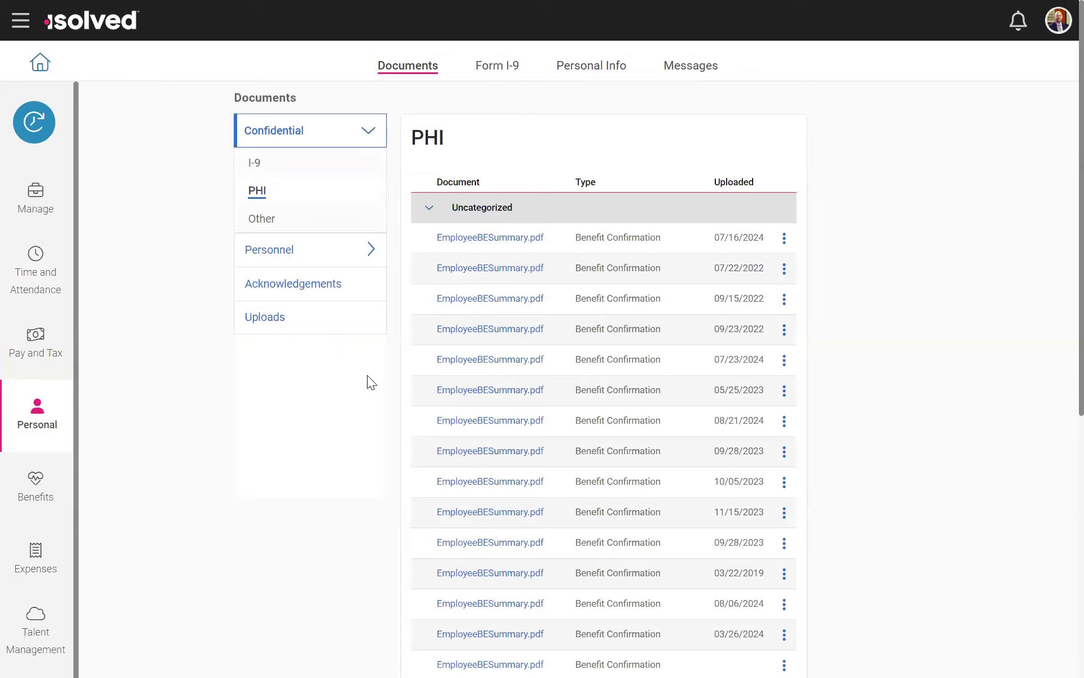
Step: View the employee's Form I-9 page and the general personal information
click(484, 69)
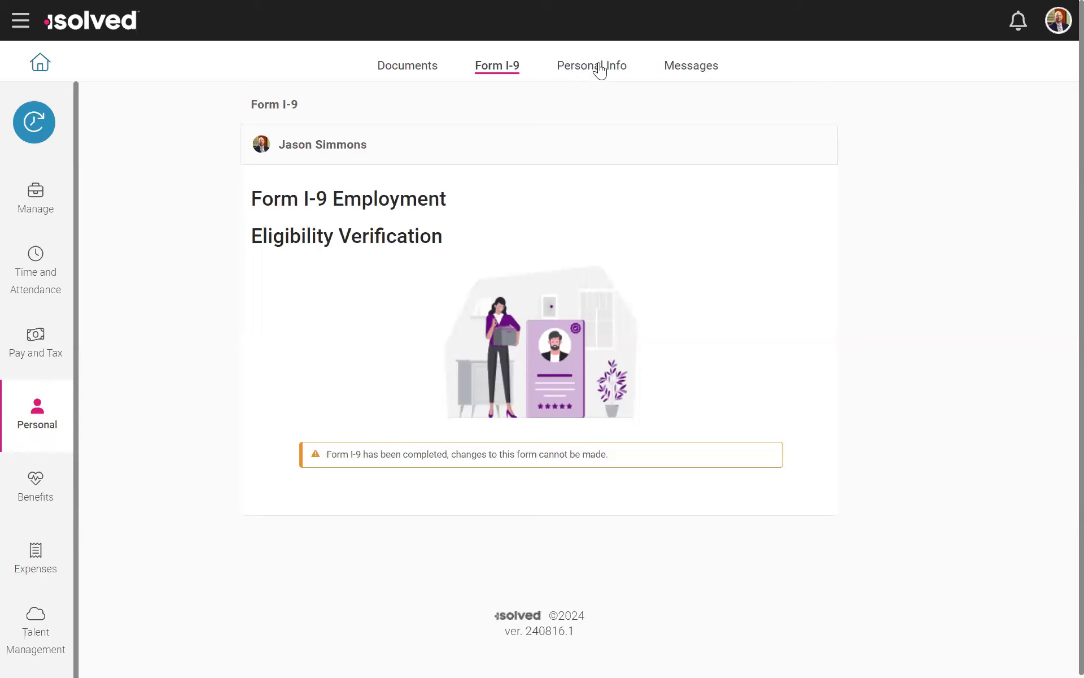
click(616, 72)
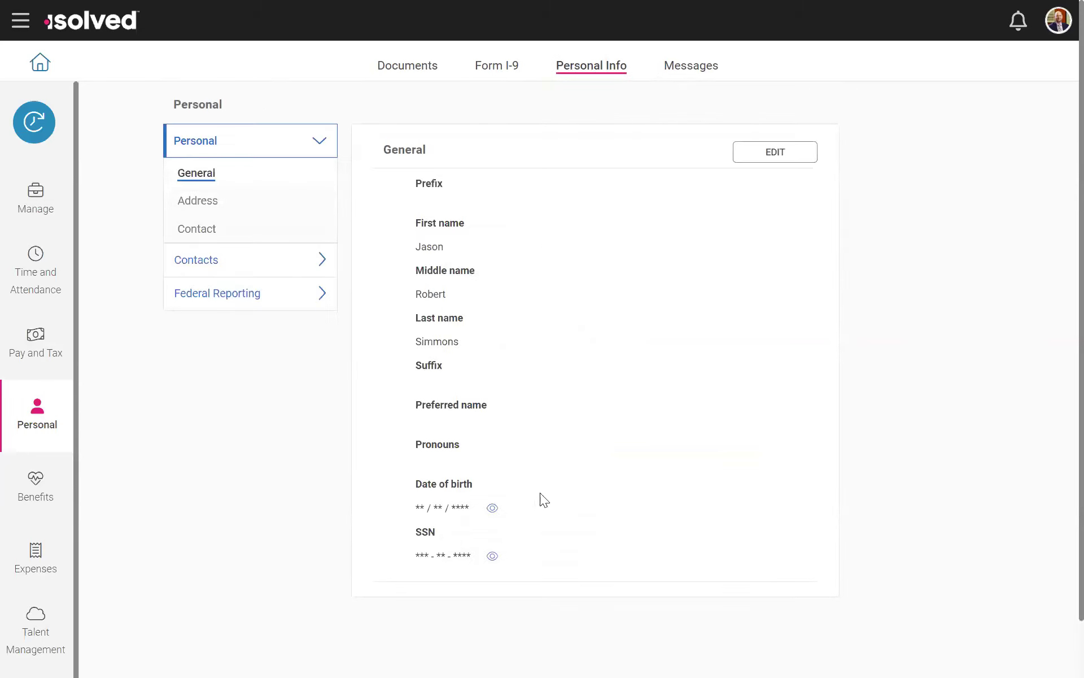
Step: Open the employee messages and look through the forms, onboarding, Document Library and website sections
click(734, 68)
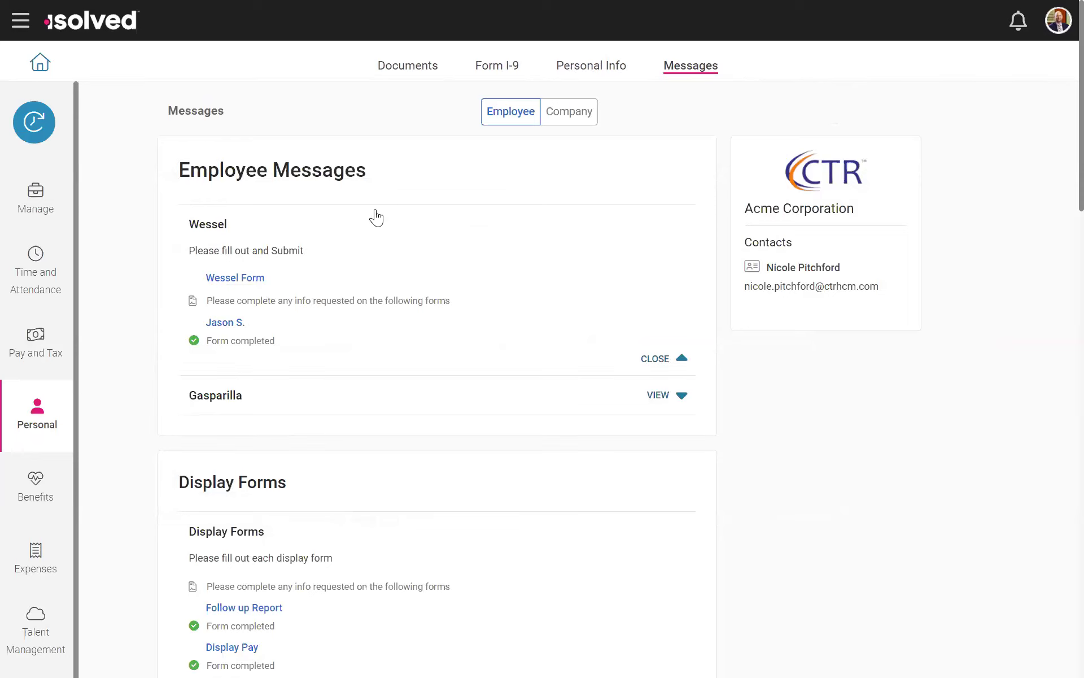
scroll(376, 356, down, 10)
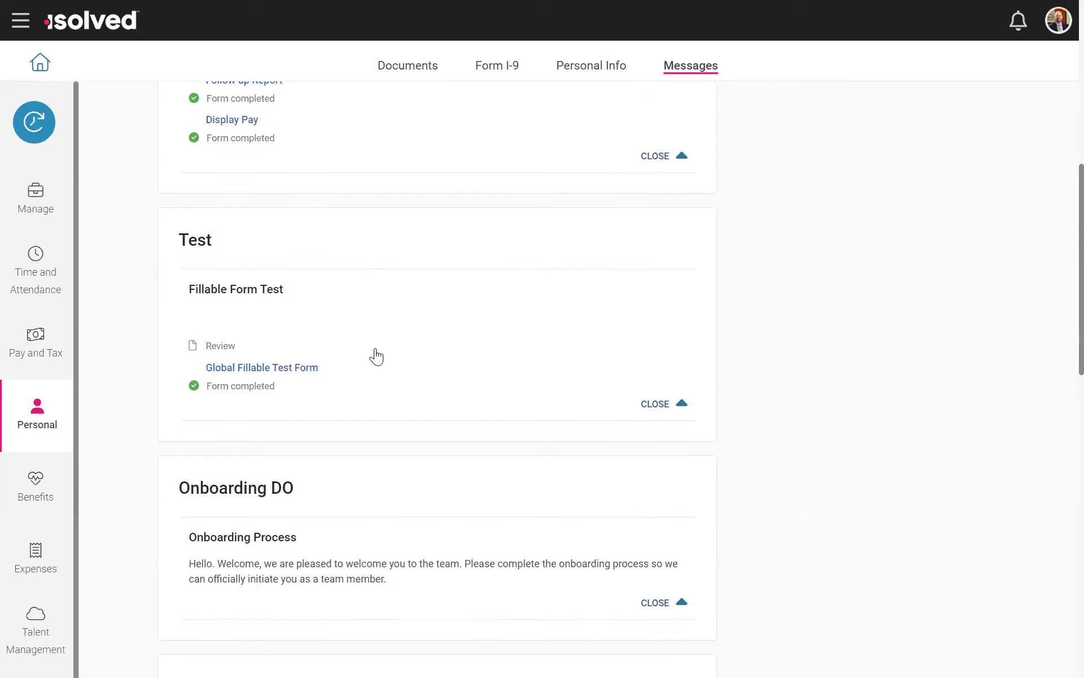
scroll(376, 356, down, 5)
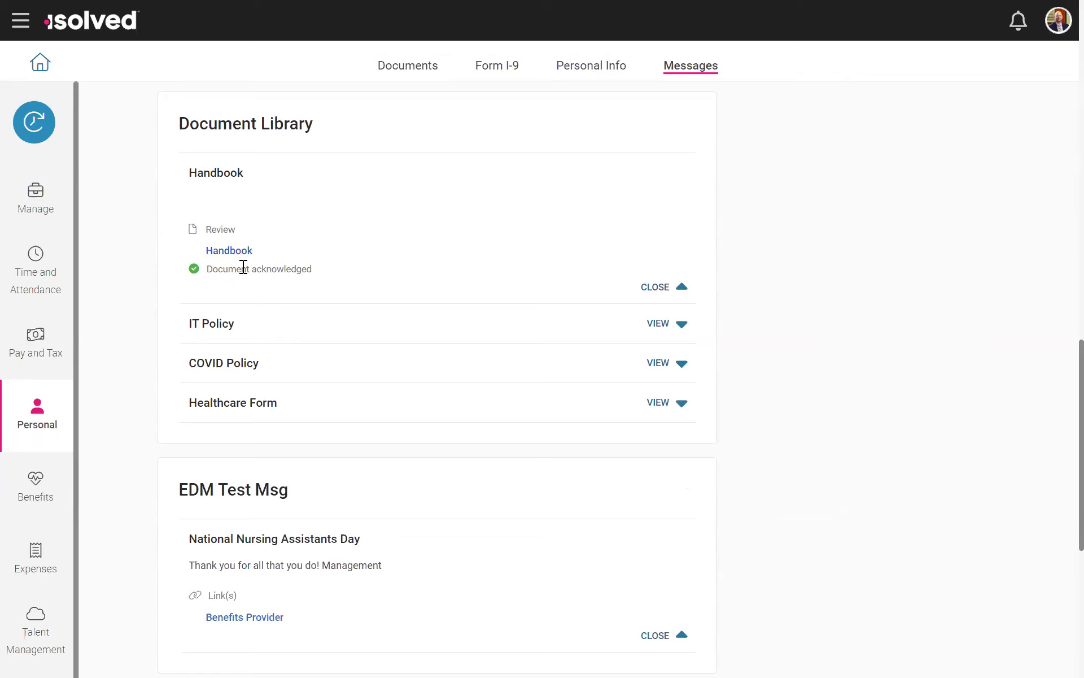
scroll(337, 282, up, 4)
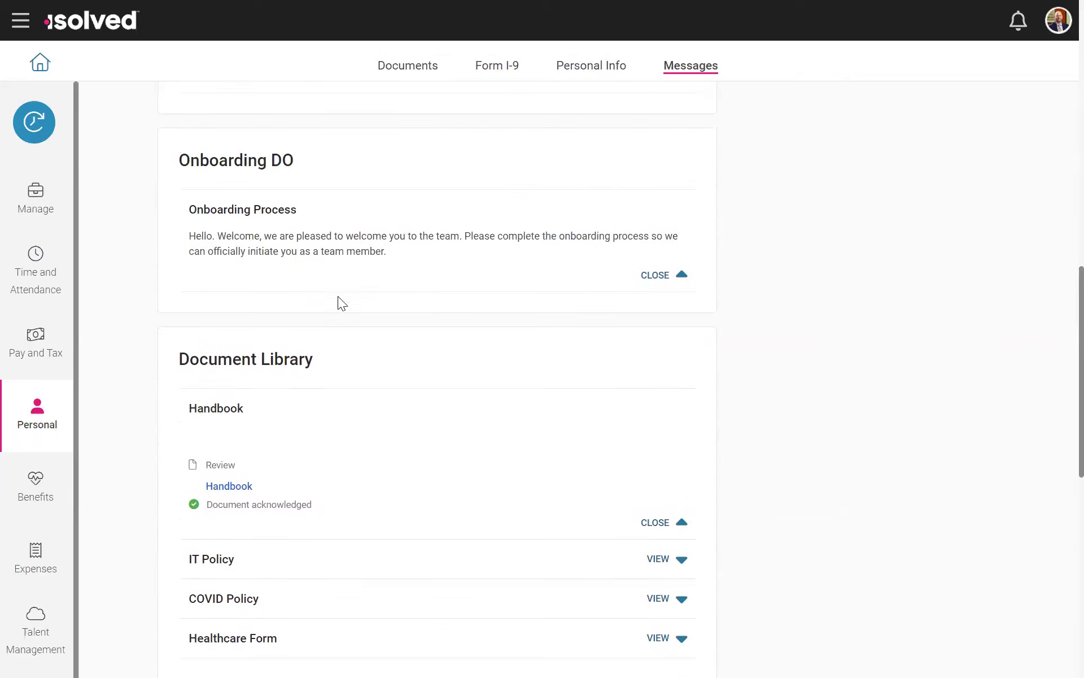
scroll(355, 418, down, 8)
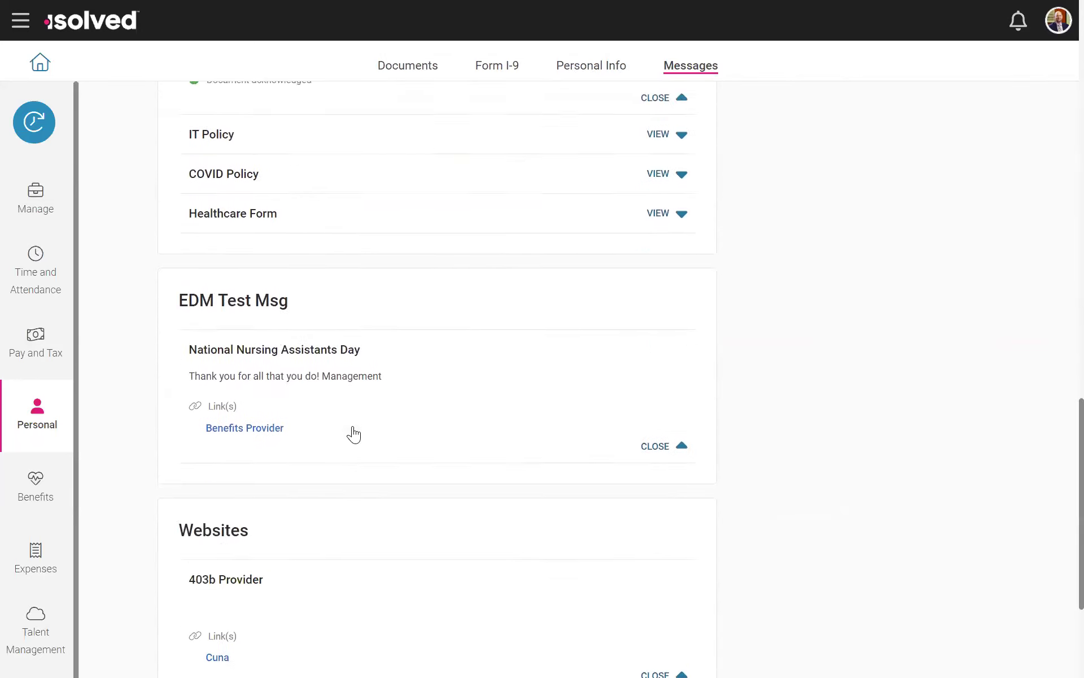
Step: Examine the employee messages, covering the Document Library, onboarding process, fillable test form and Display Forms sections
scroll(305, 469, down, 2)
scroll(324, 567, up, 15)
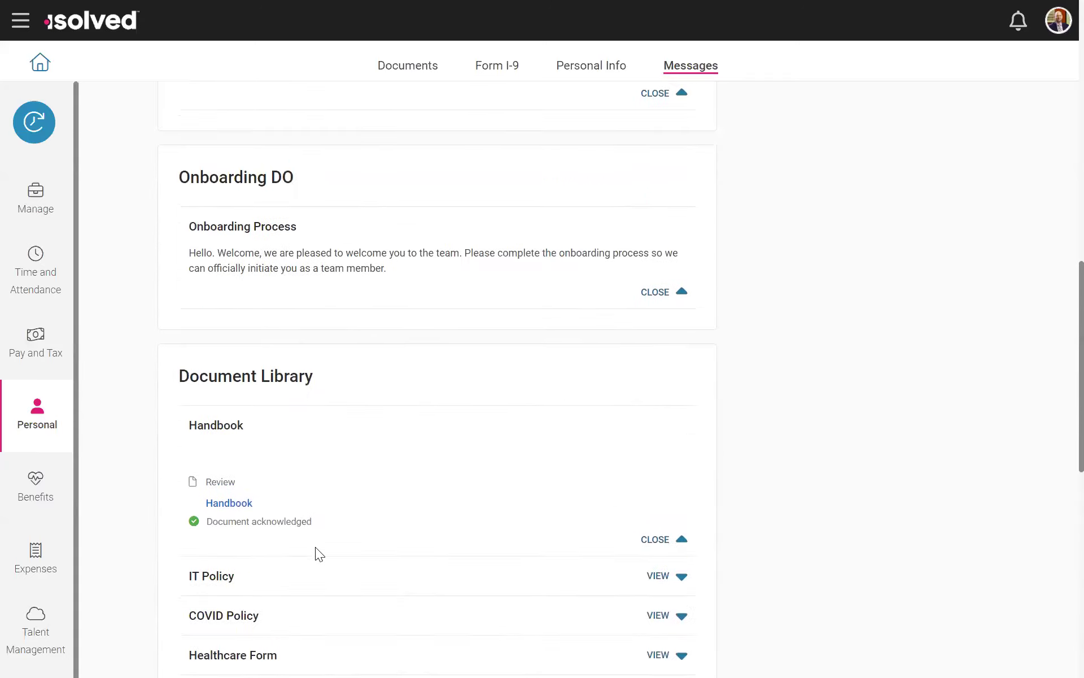
scroll(317, 547, up, 10)
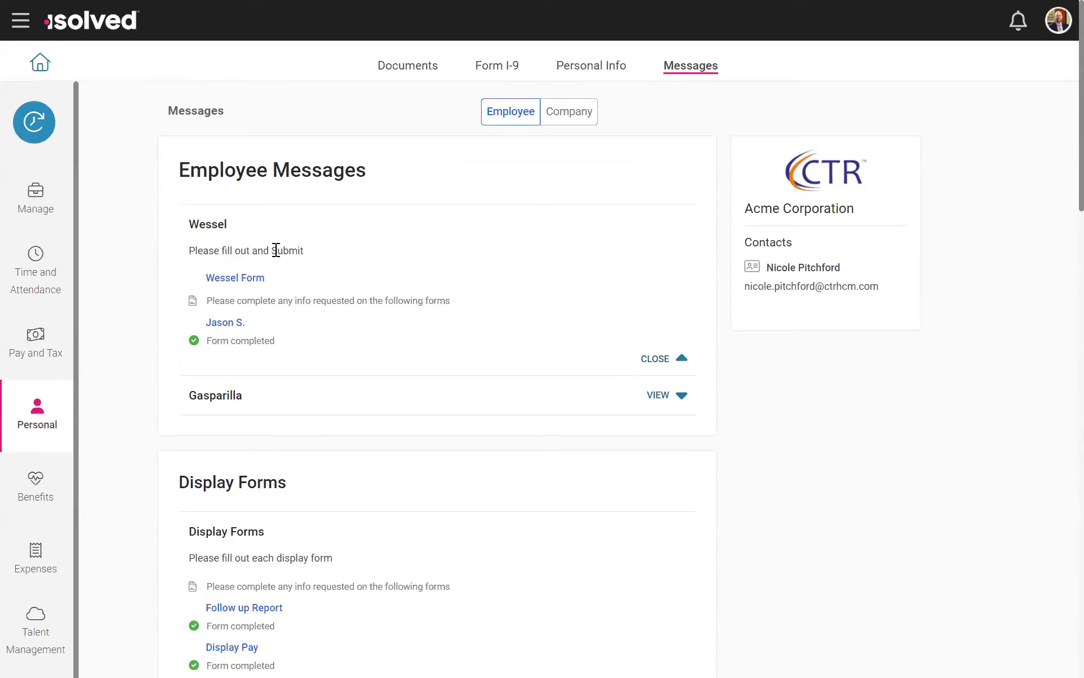
scroll(308, 357, down, 9)
scroll(308, 357, up, 3)
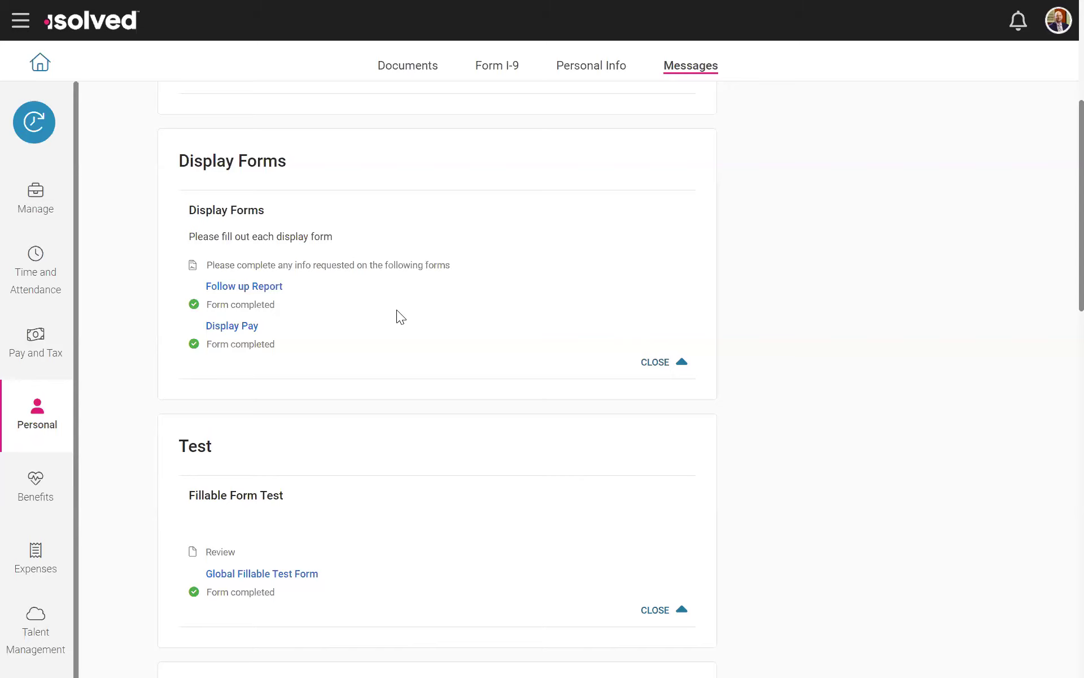
scroll(375, 333, up, 2)
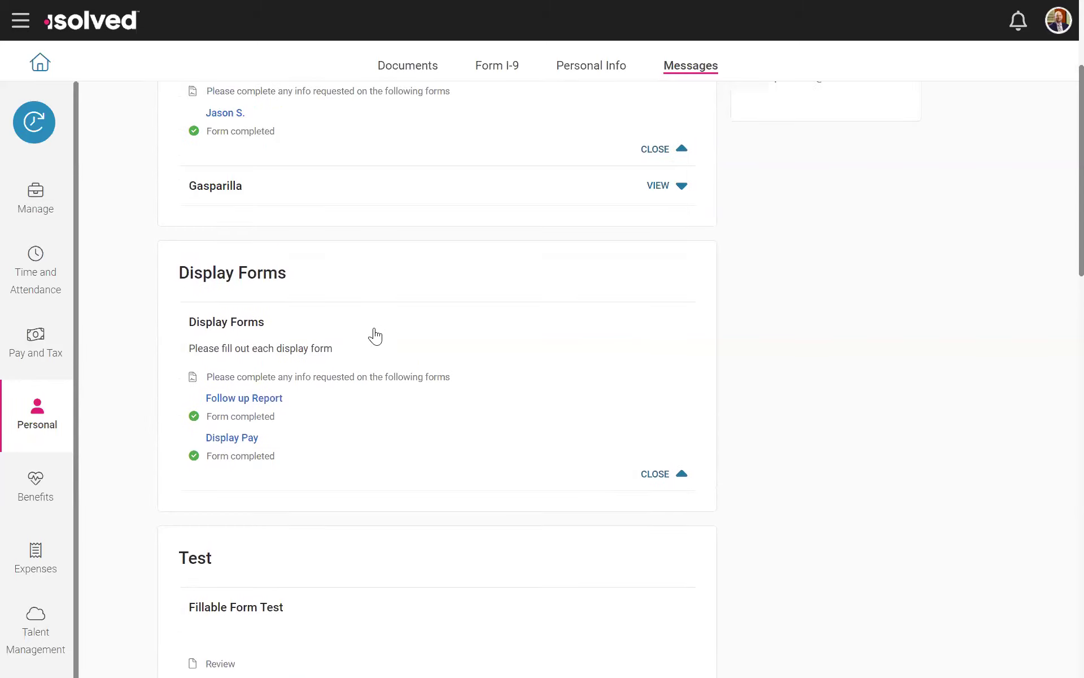
scroll(367, 339, down, 2)
scroll(358, 344, up, 3)
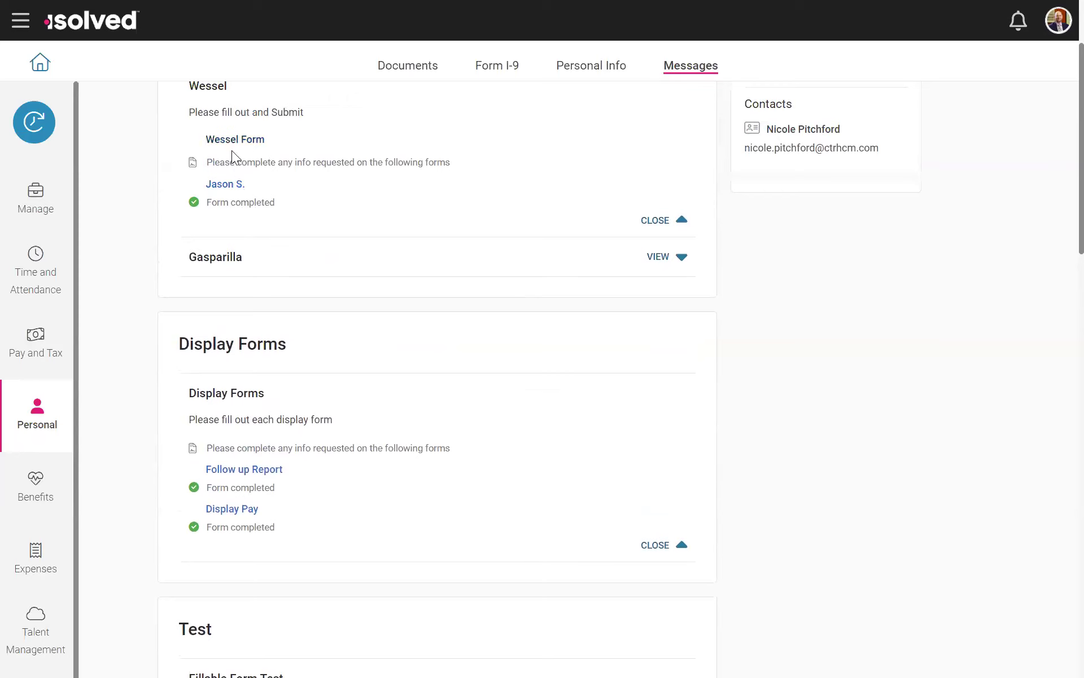
scroll(463, 290, down, 1)
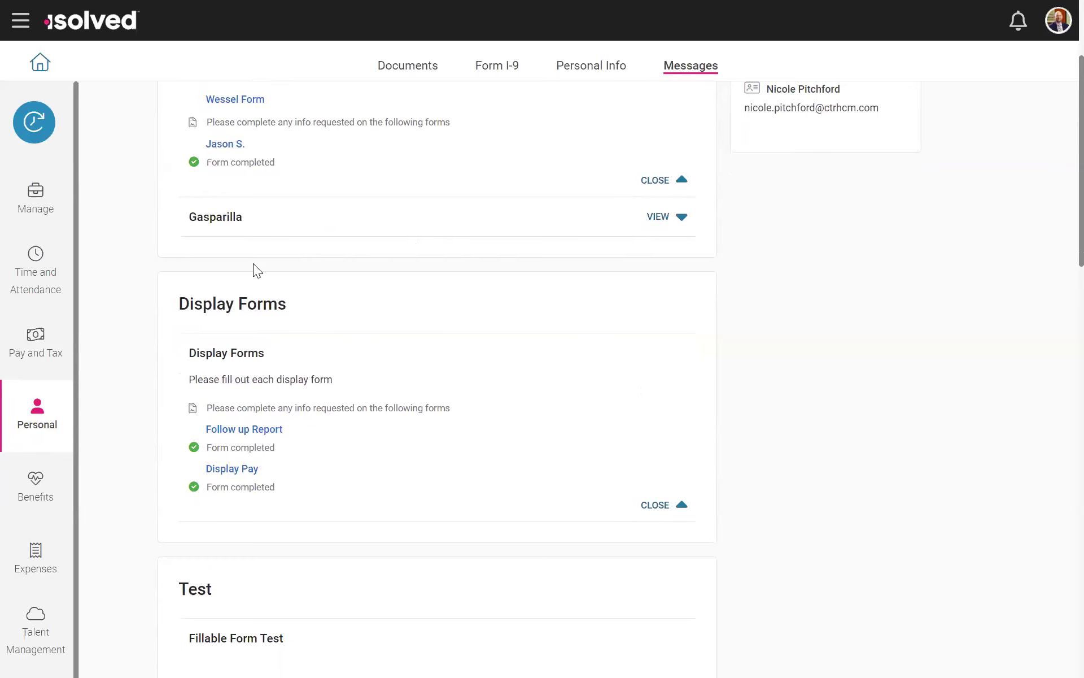
scroll(482, 372, up, 3)
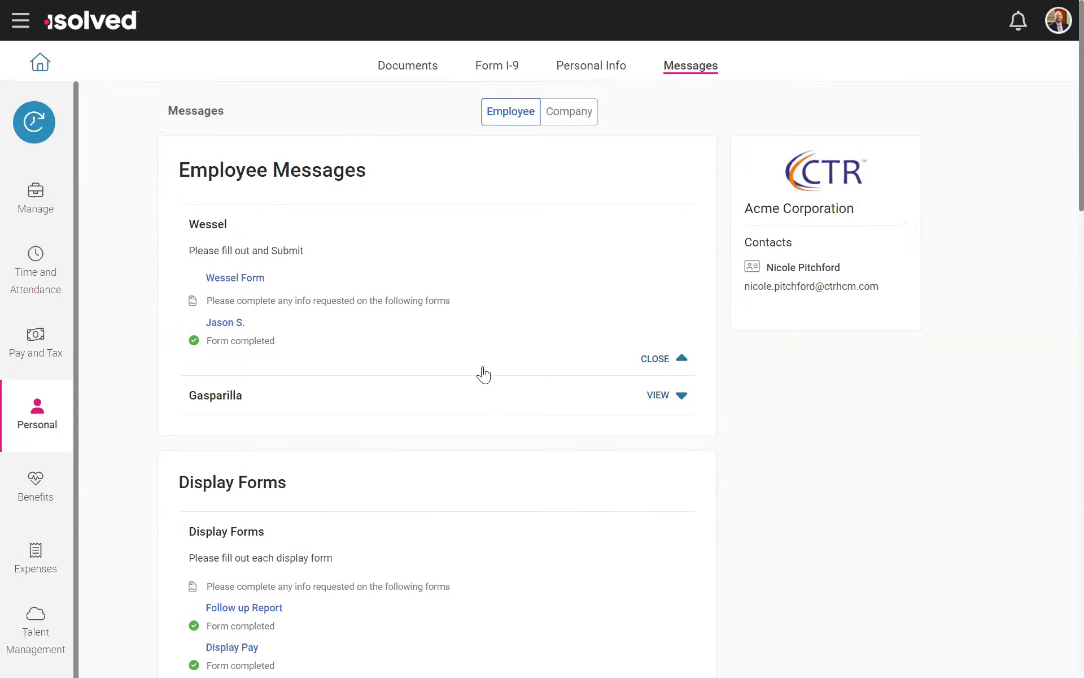
Step: Open the Benefit Enrollment page and view the Enrollment 2024 status and the open enrollment messages
scroll(75, 459, down, 1)
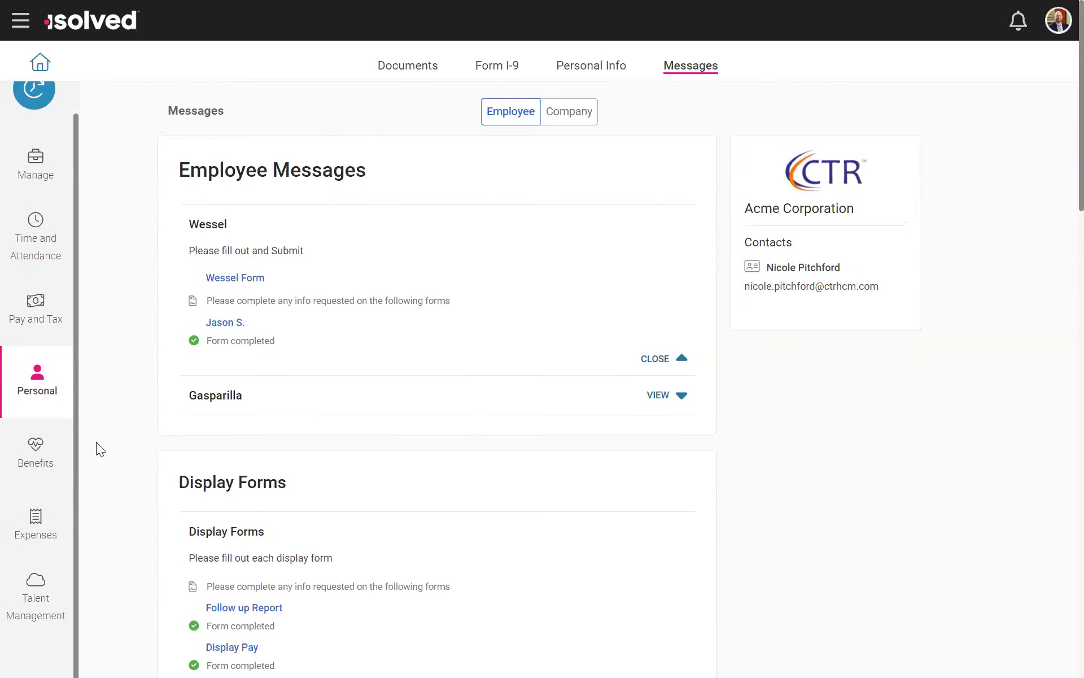
click(56, 450)
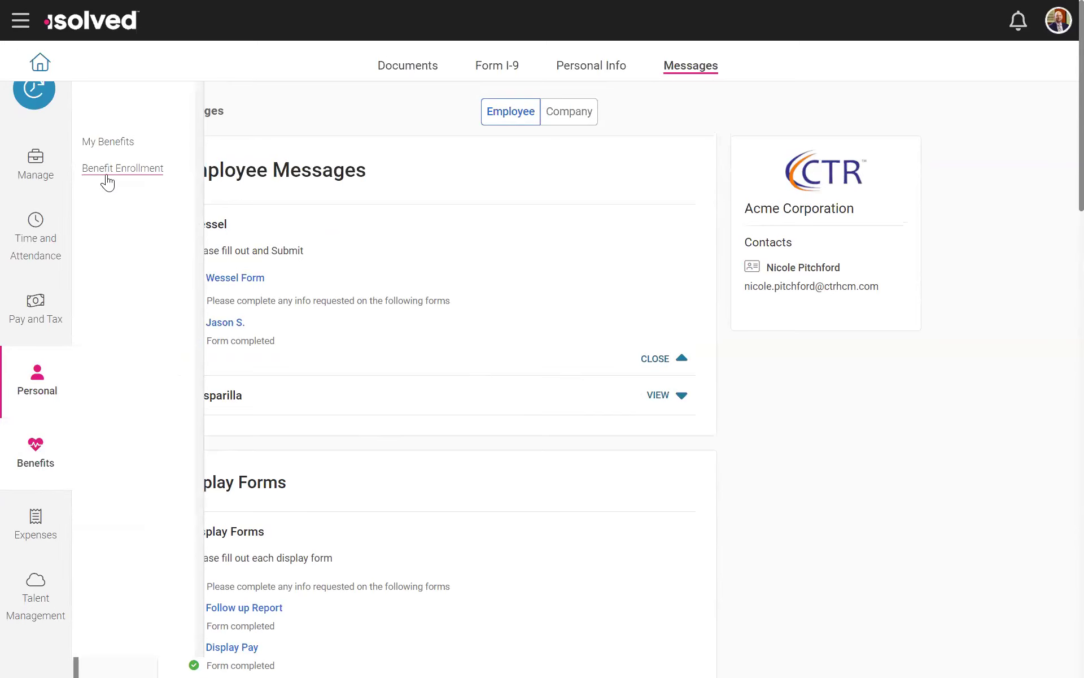
click(141, 169)
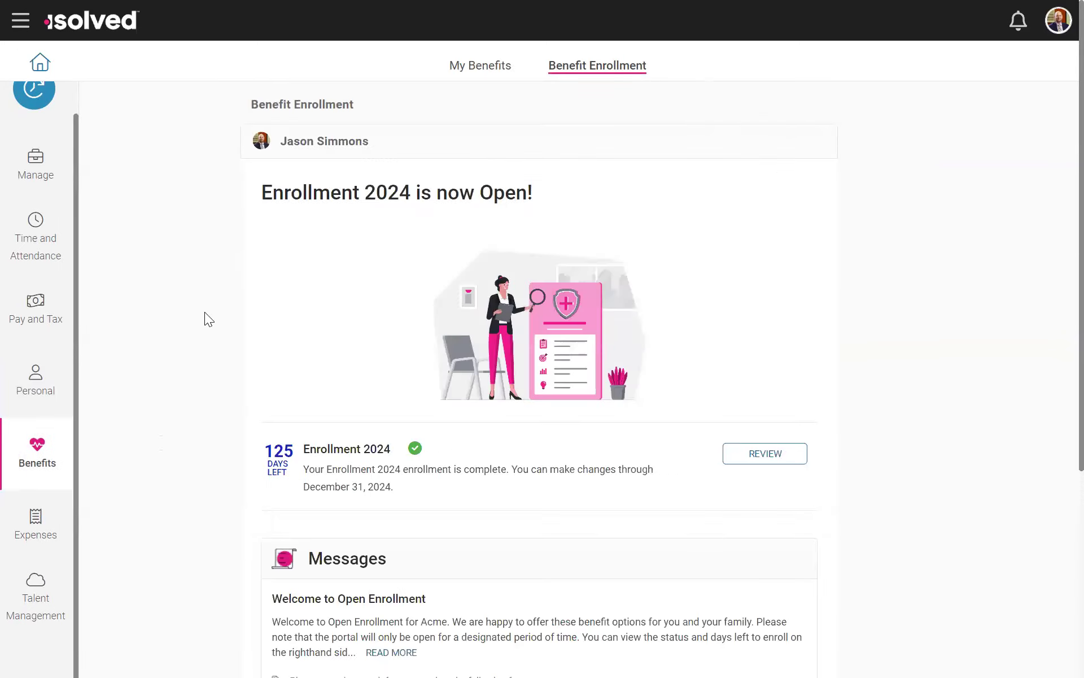
scroll(205, 312, down, 2)
scroll(180, 290, up, 2)
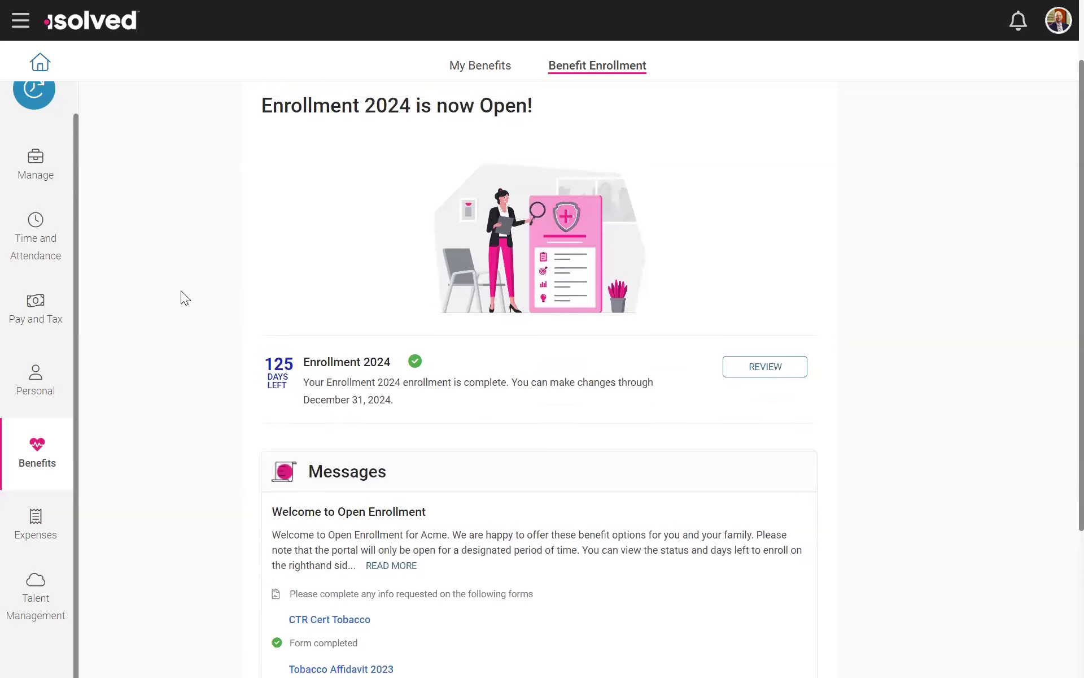
scroll(239, 269, down, 4)
scroll(238, 268, down, 2)
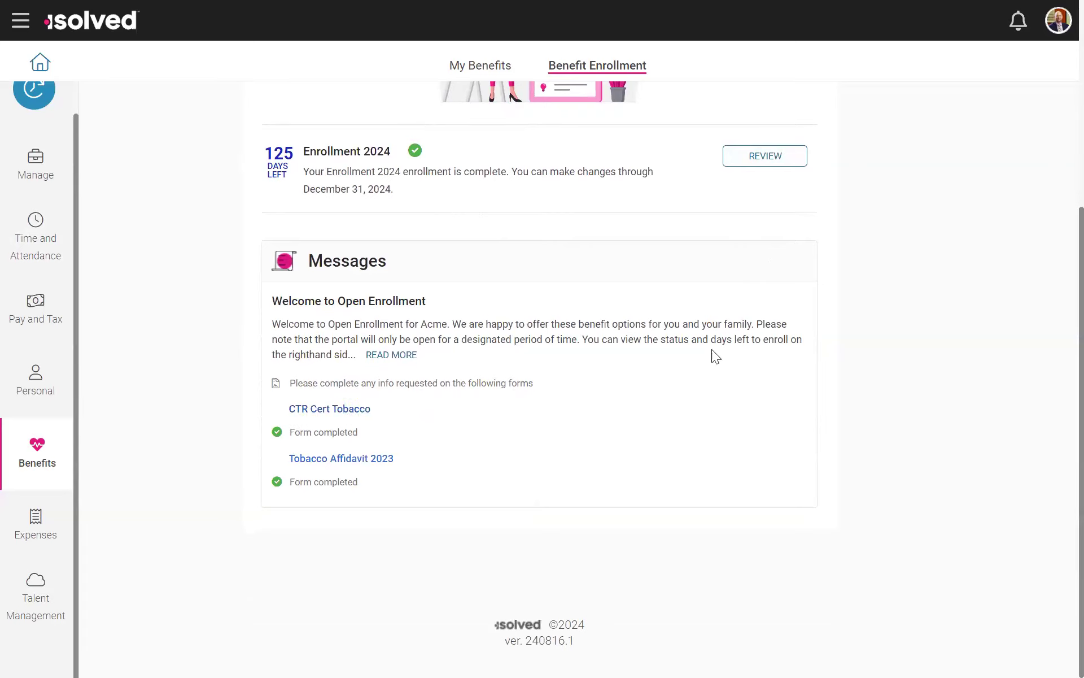
Step: Open the Enrollment 2024 review and view the Tobacco Use Affidavit in the Health and Wellness section
click(755, 161)
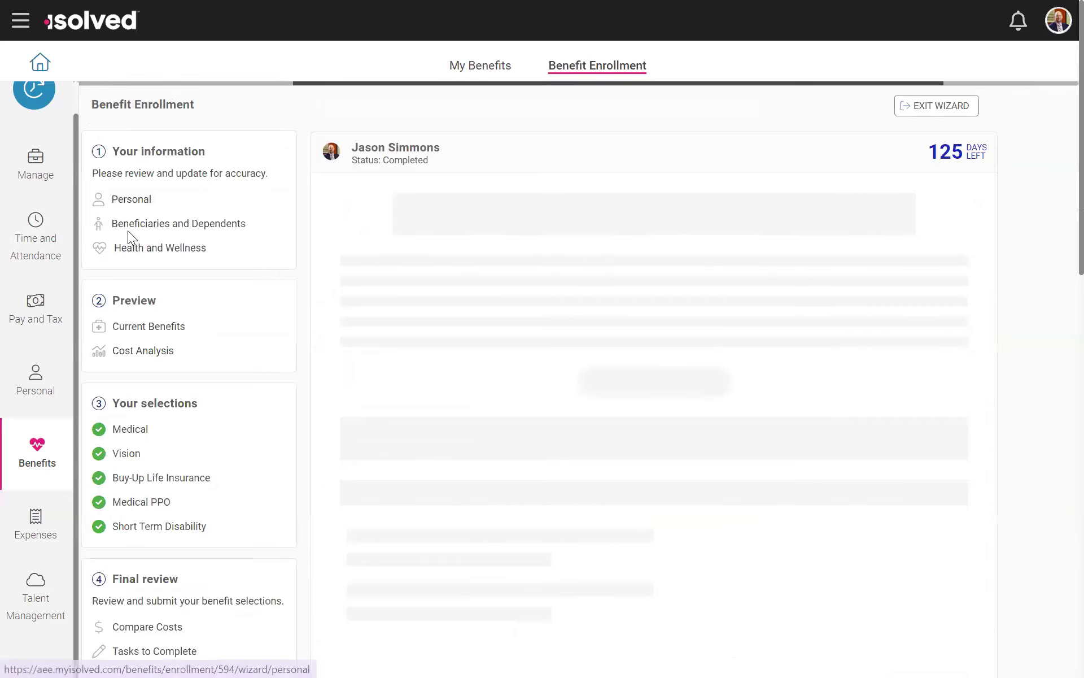
scroll(141, 229, down, 1)
click(128, 167)
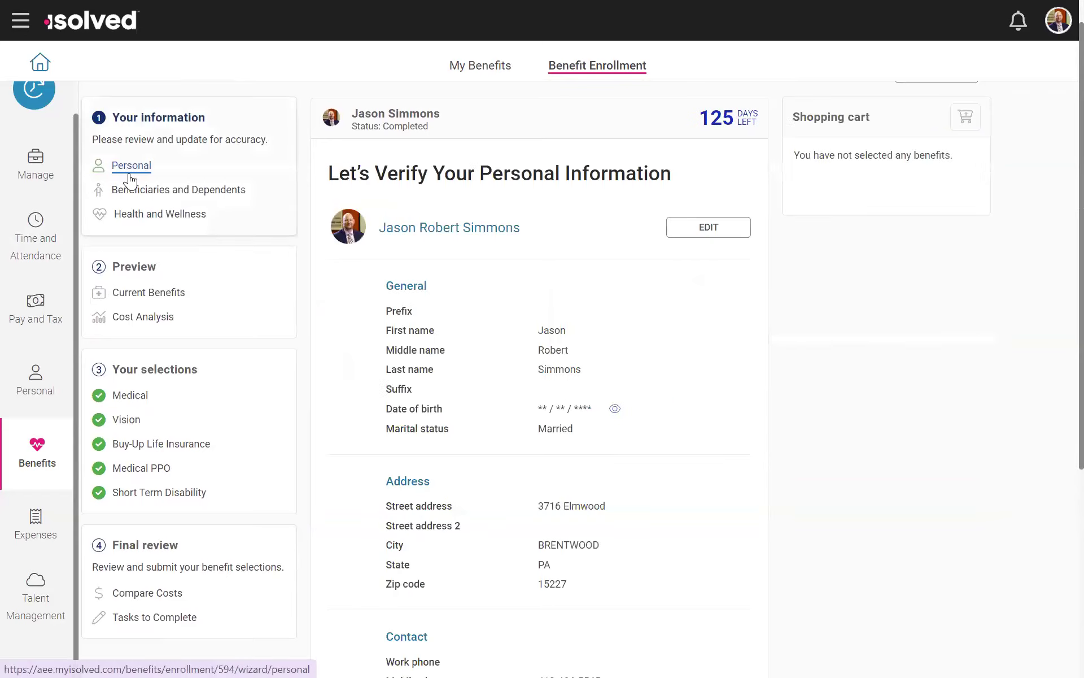
click(138, 214)
scroll(519, 417, down, 2)
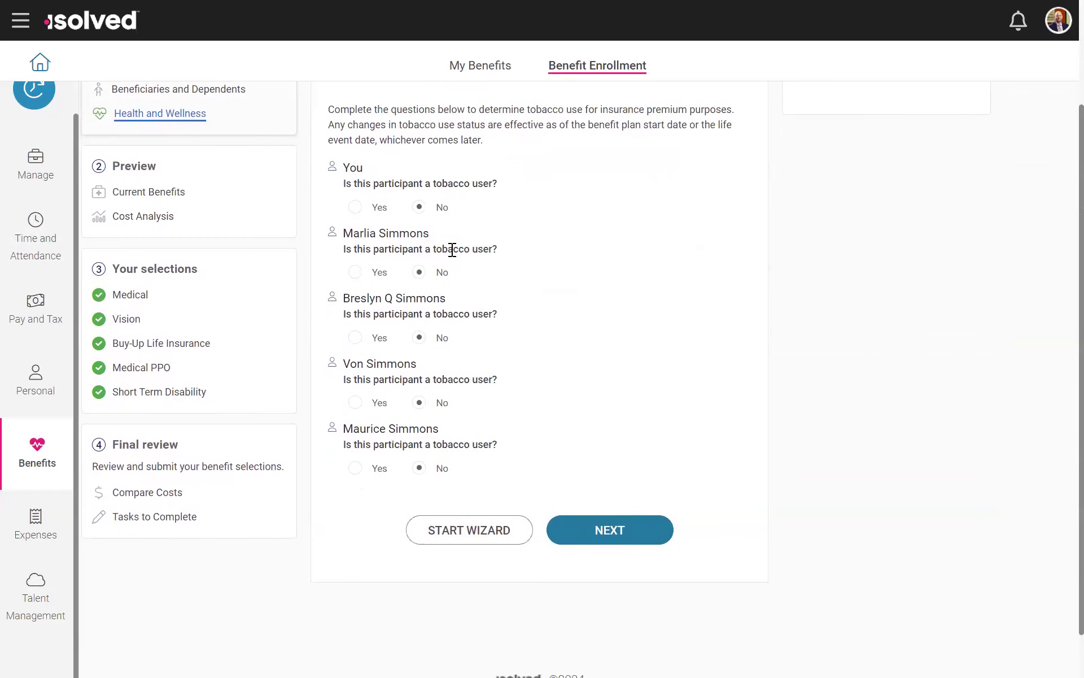
scroll(450, 251, up, 3)
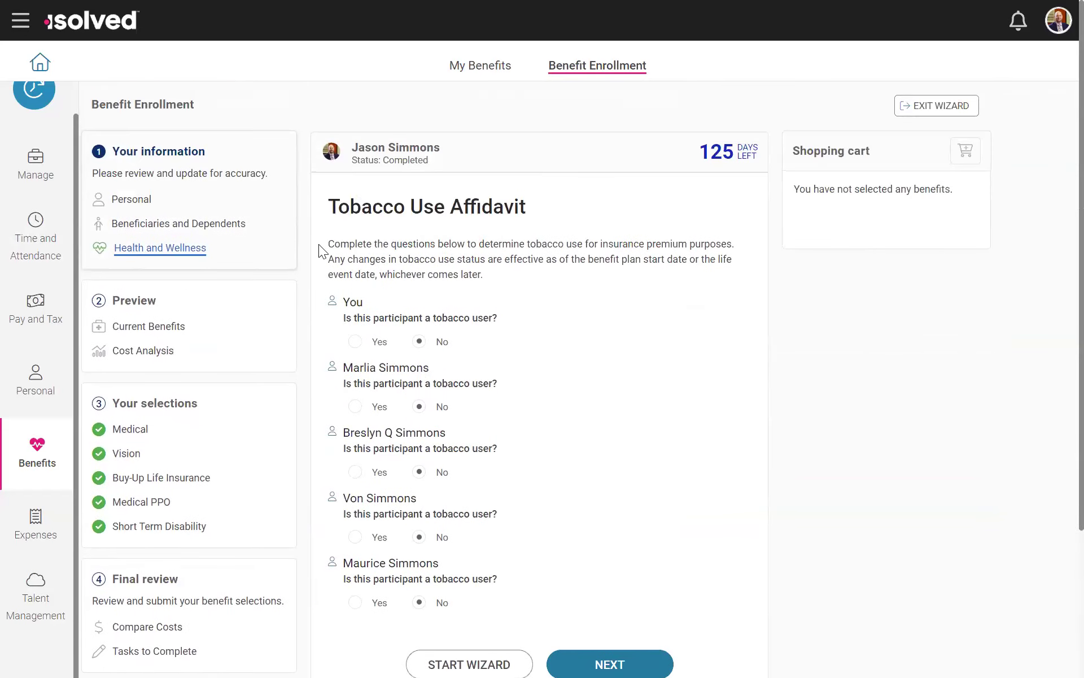
Step: View the employee's personal information and the Beneficiaries and Dependents in the enrollment wizard
click(131, 203)
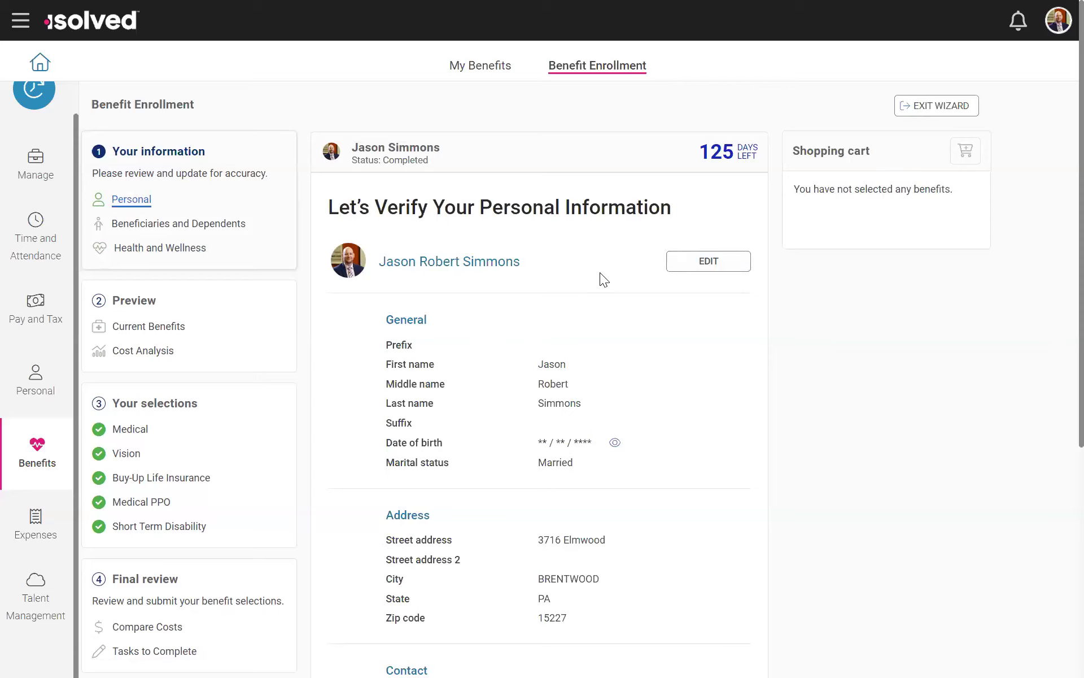
scroll(549, 370, down, 4)
scroll(565, 390, down, 2)
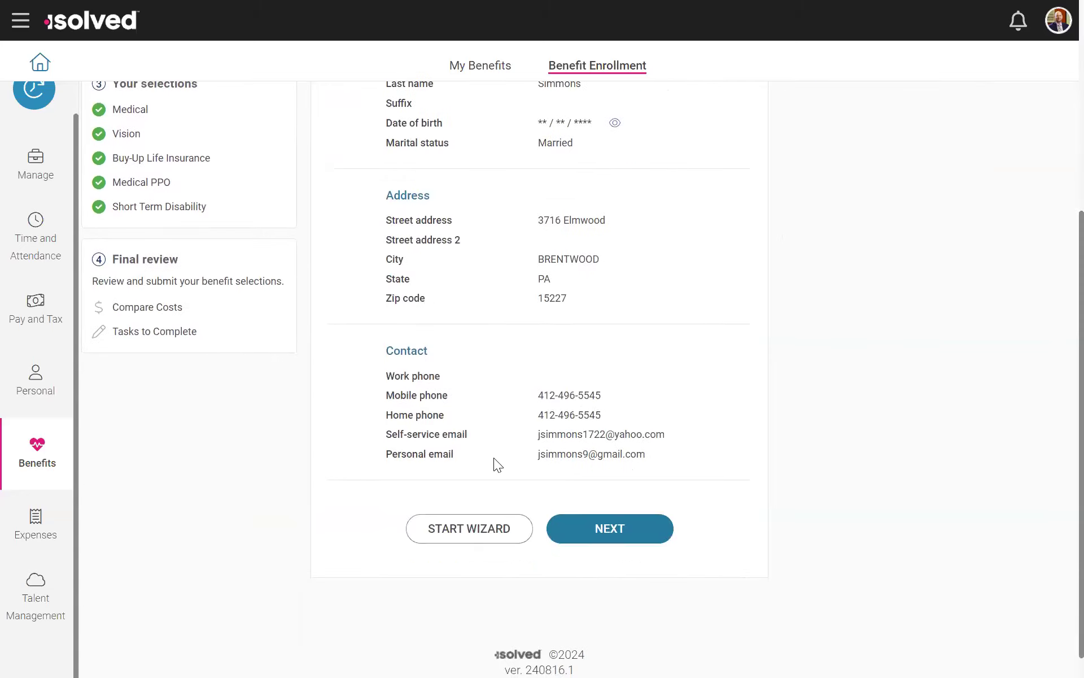
scroll(496, 462, up, 5)
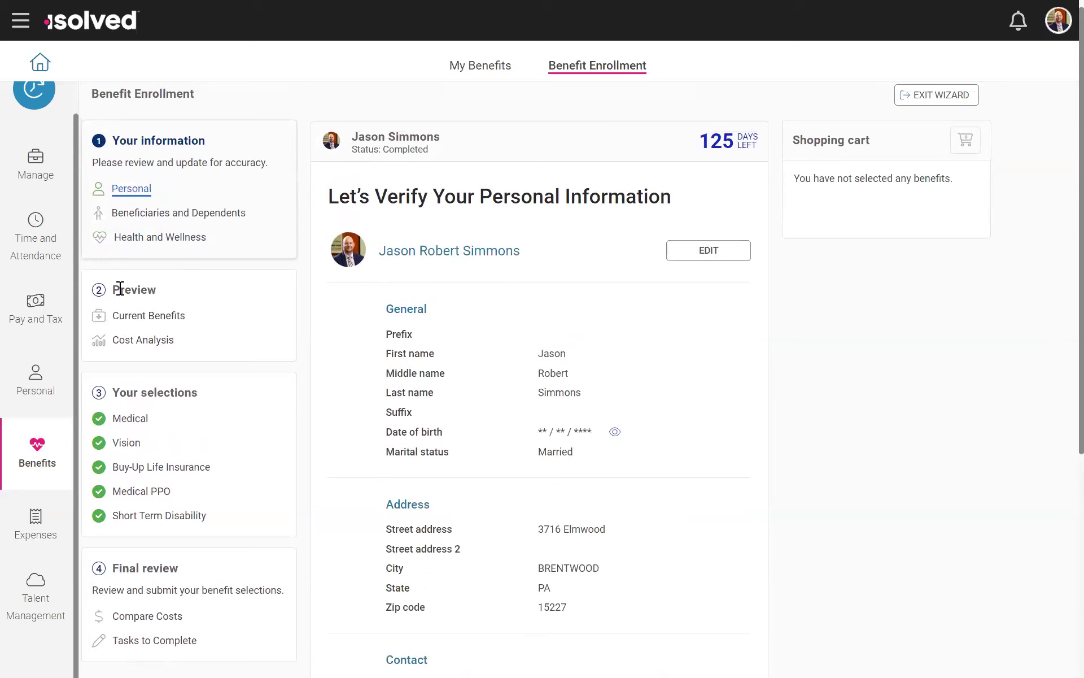
click(164, 214)
scroll(544, 375, down, 3)
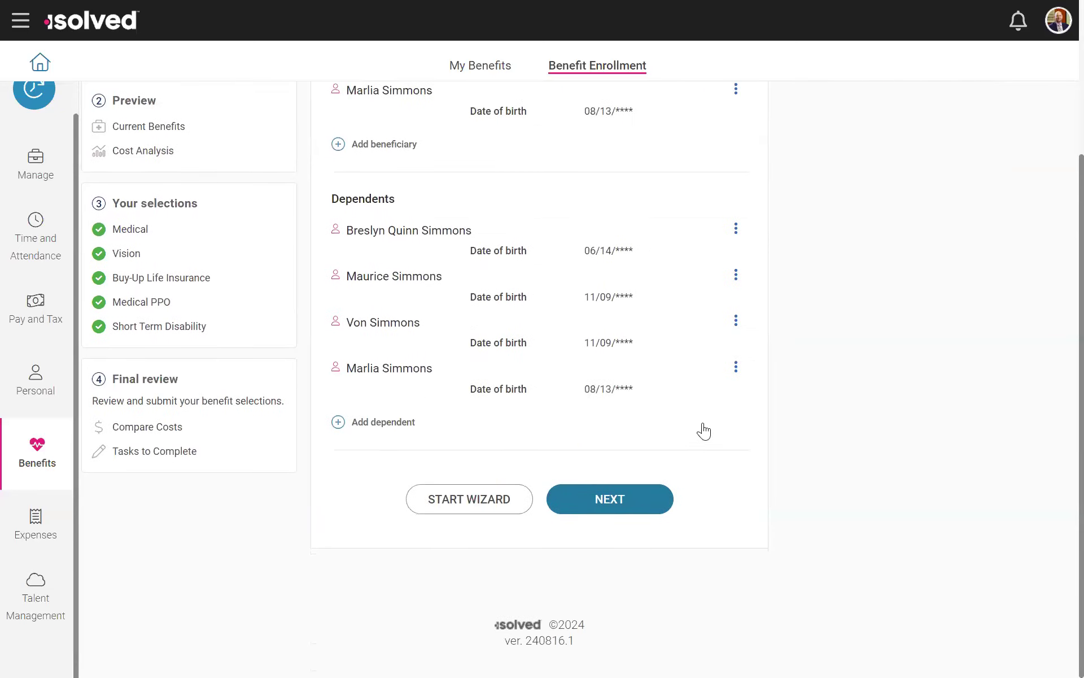
scroll(699, 430, up, 3)
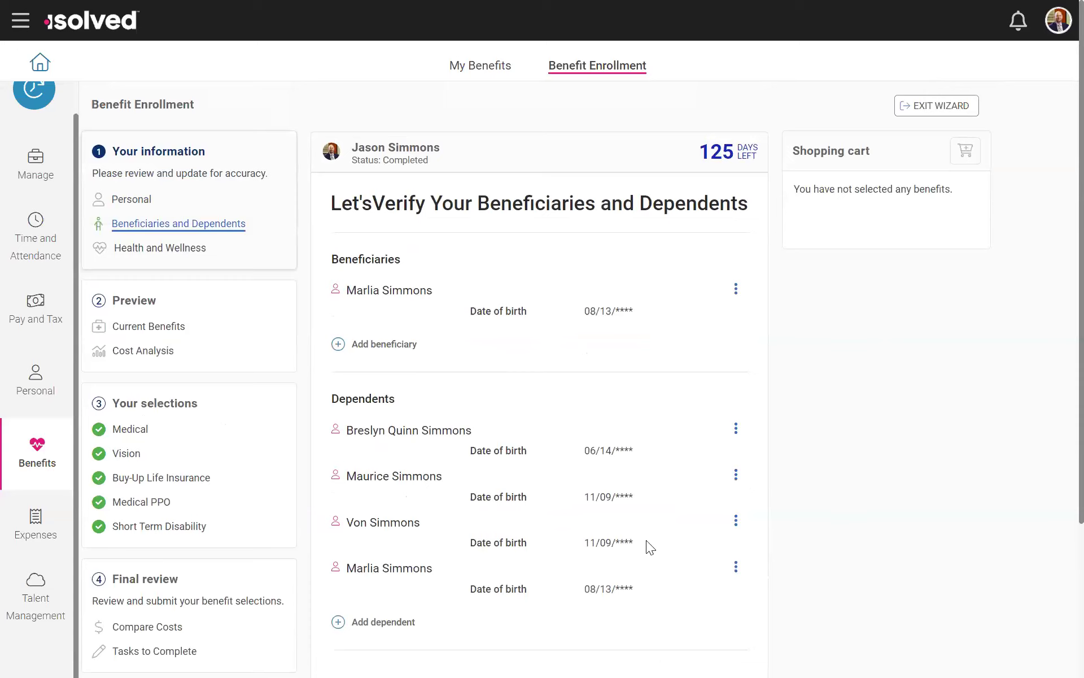
Step: View the current benefits and the cost analysis for Vision, Buy-Up Life Insurance and Medical PPO
click(136, 326)
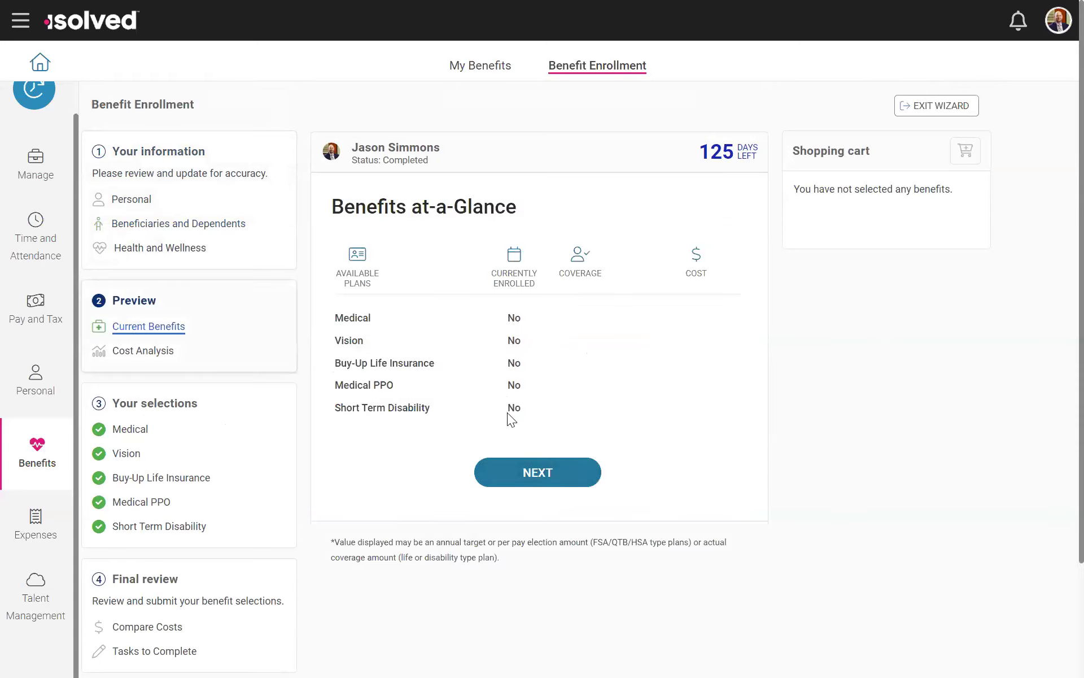
click(145, 352)
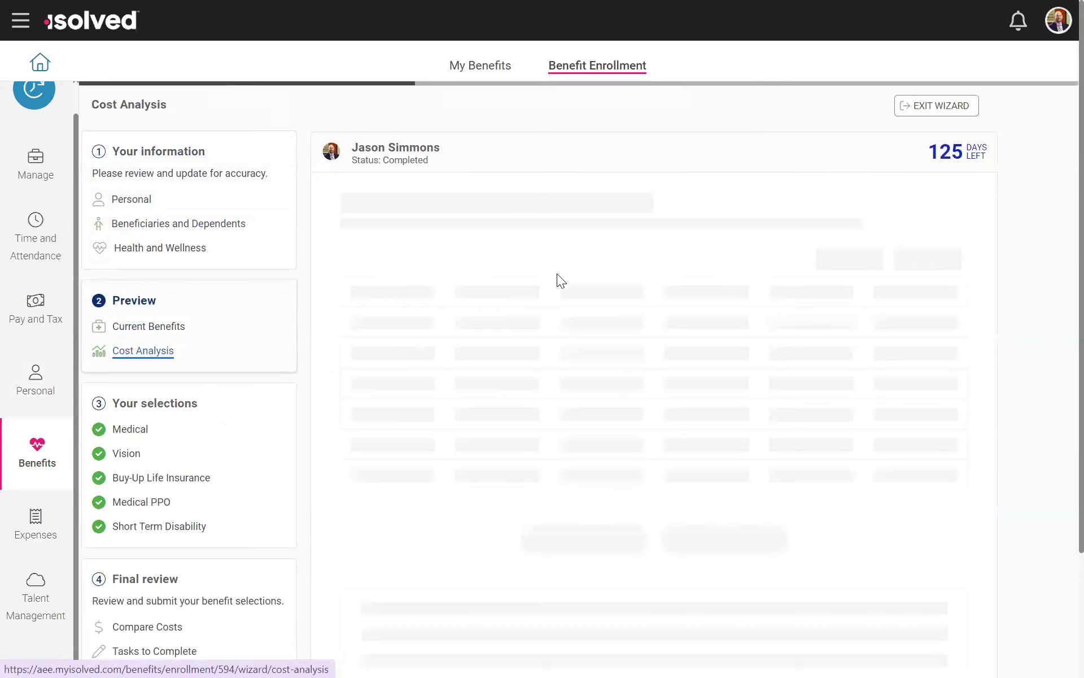
click(600, 198)
click(785, 197)
click(922, 198)
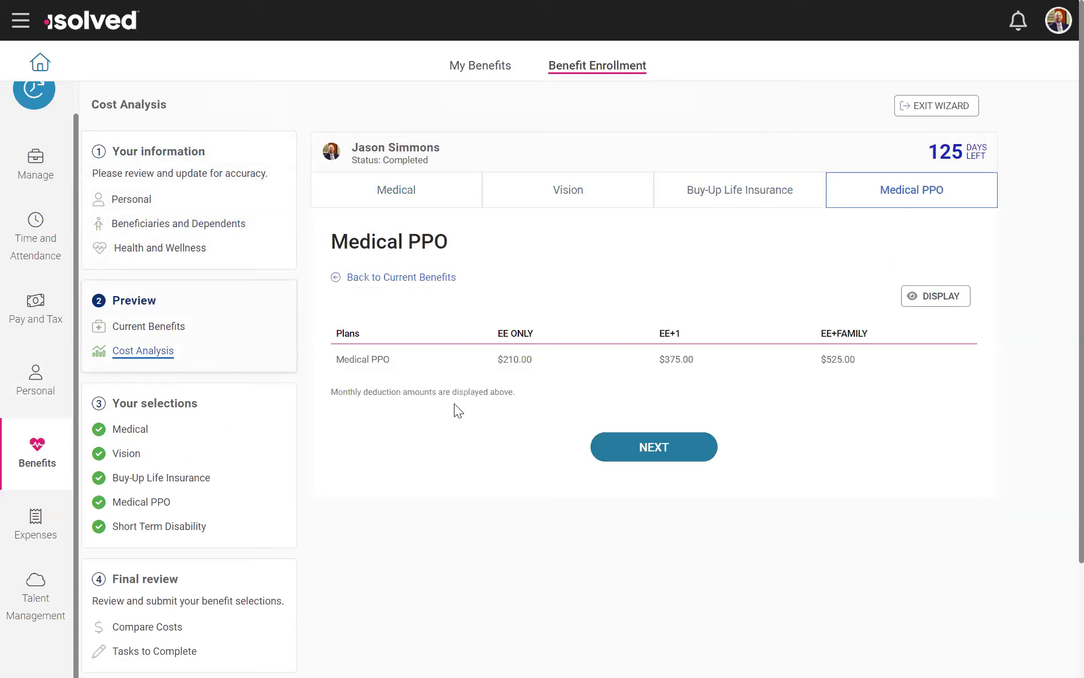
Step: Start selecting the Anthem BlueCross medical plan and set its coverage to EE+FAMILY
click(148, 431)
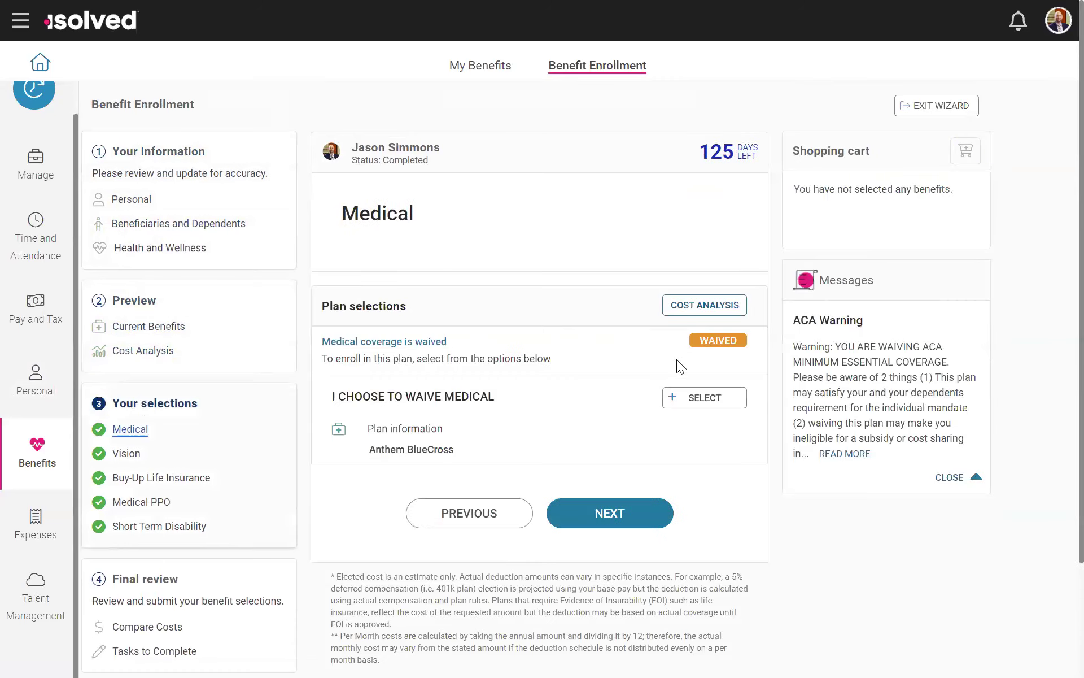
click(705, 398)
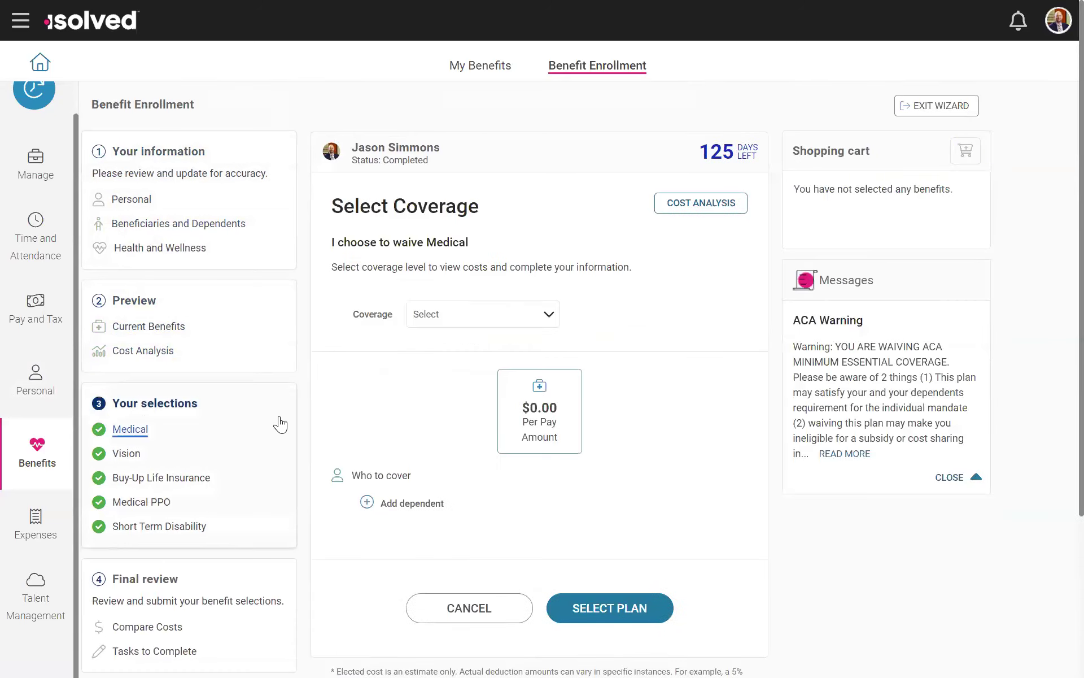
click(546, 315)
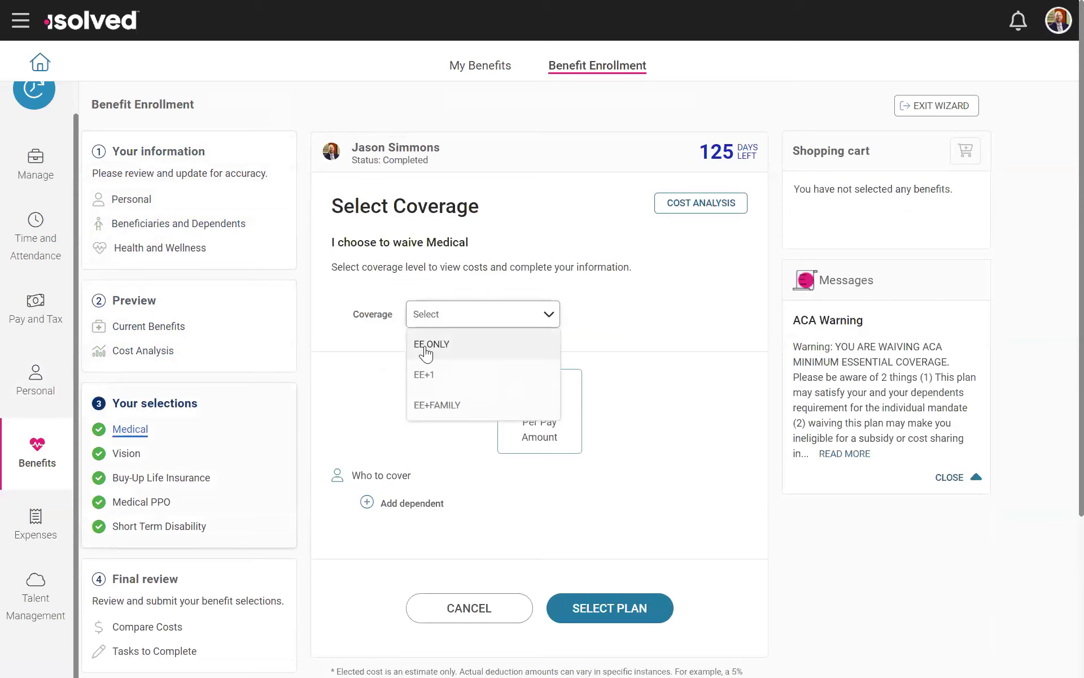
click(445, 408)
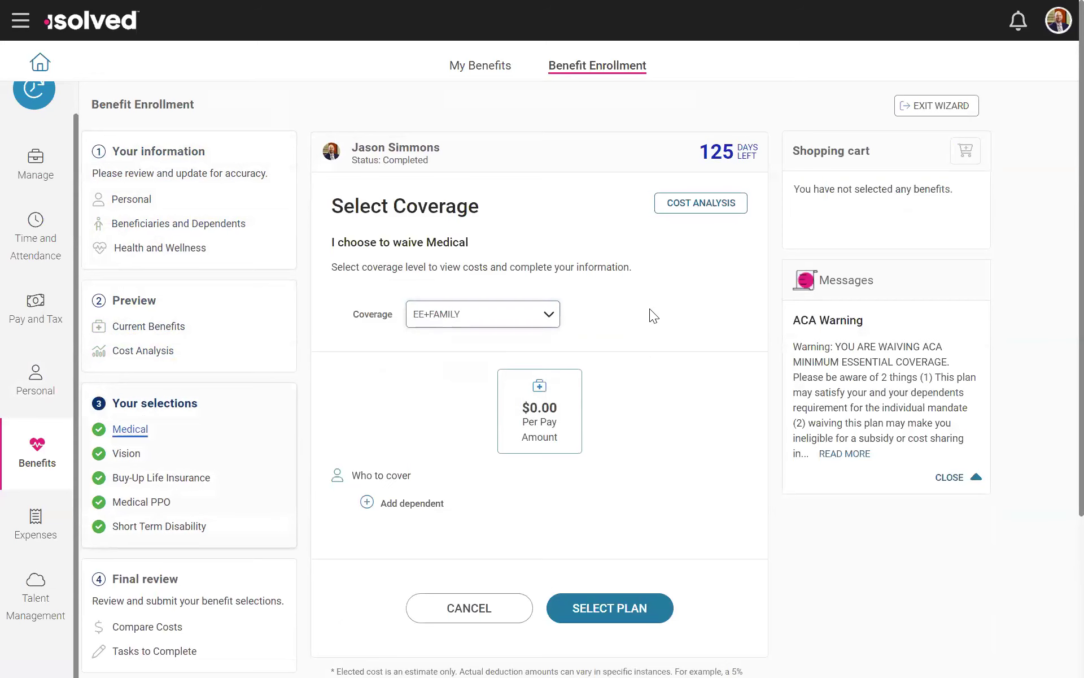
Step: Cover the first two listed dependents, select the medical plan and continue without covering the remaining two dependents
scroll(650, 308, down, 1)
scroll(649, 304, down, 2)
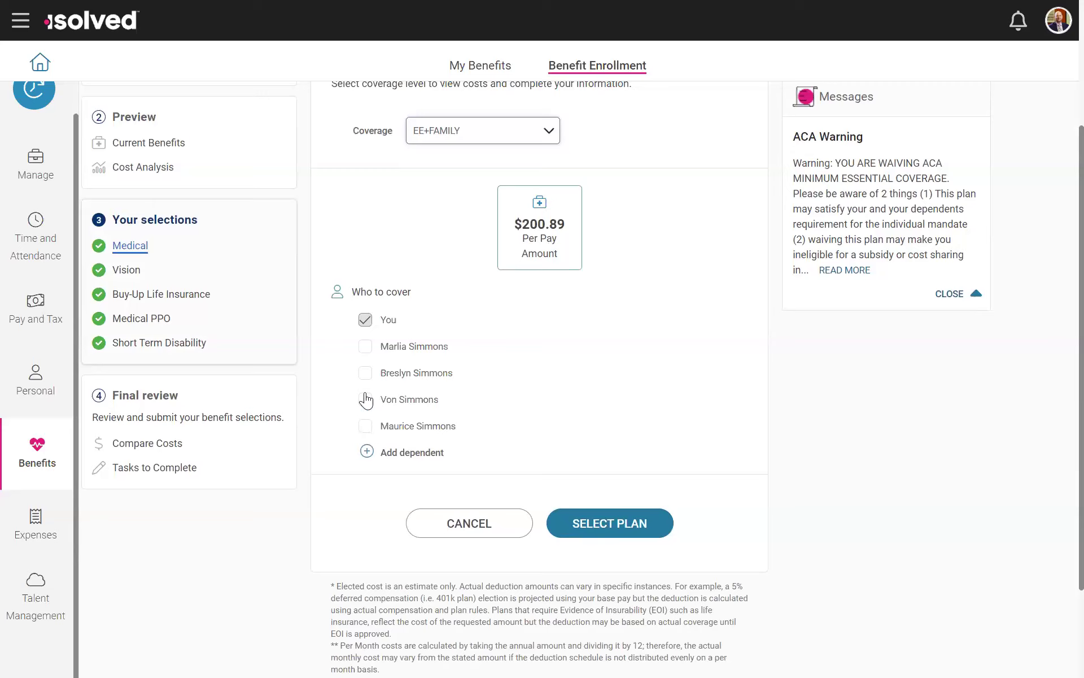
click(366, 348)
click(366, 373)
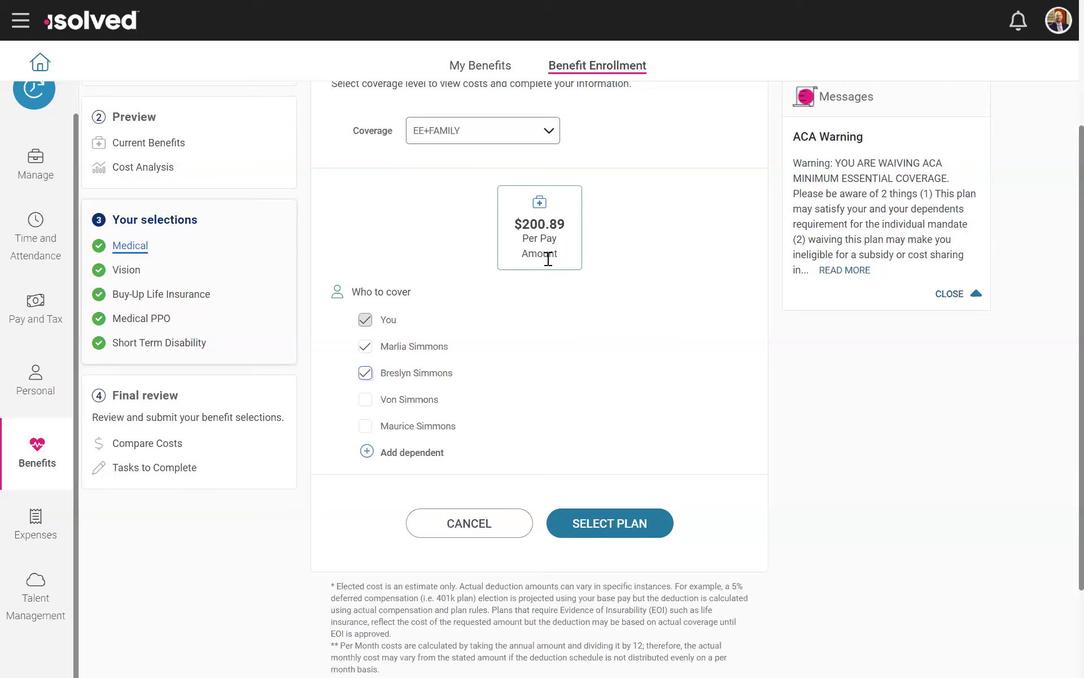
scroll(456, 378, down, 1)
scroll(508, 401, up, 2)
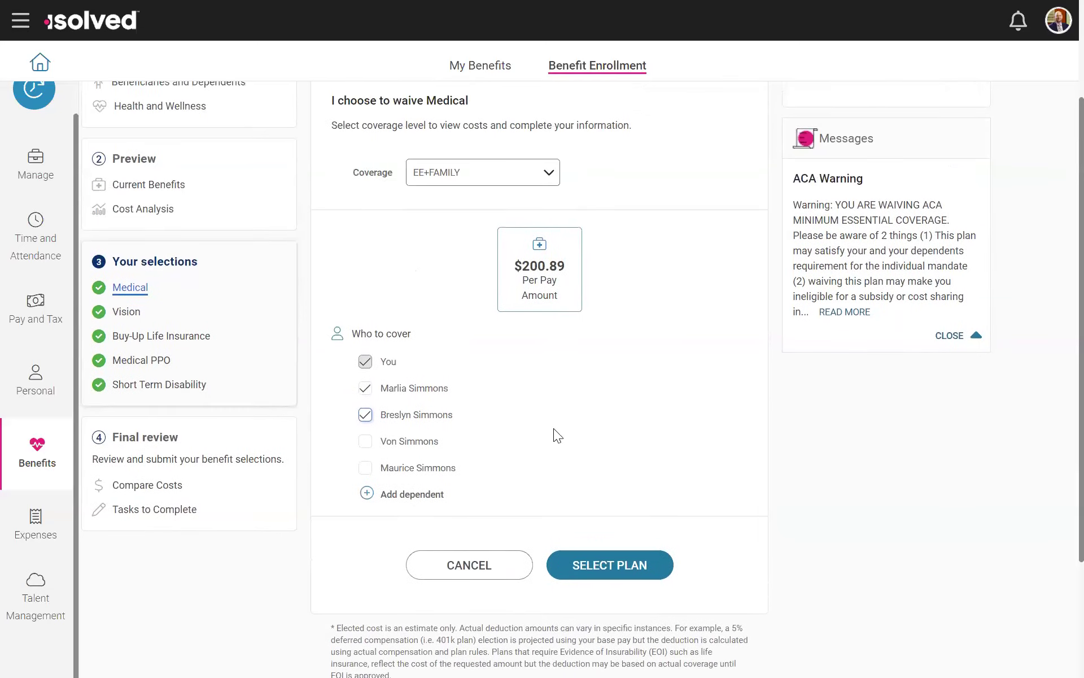
click(610, 573)
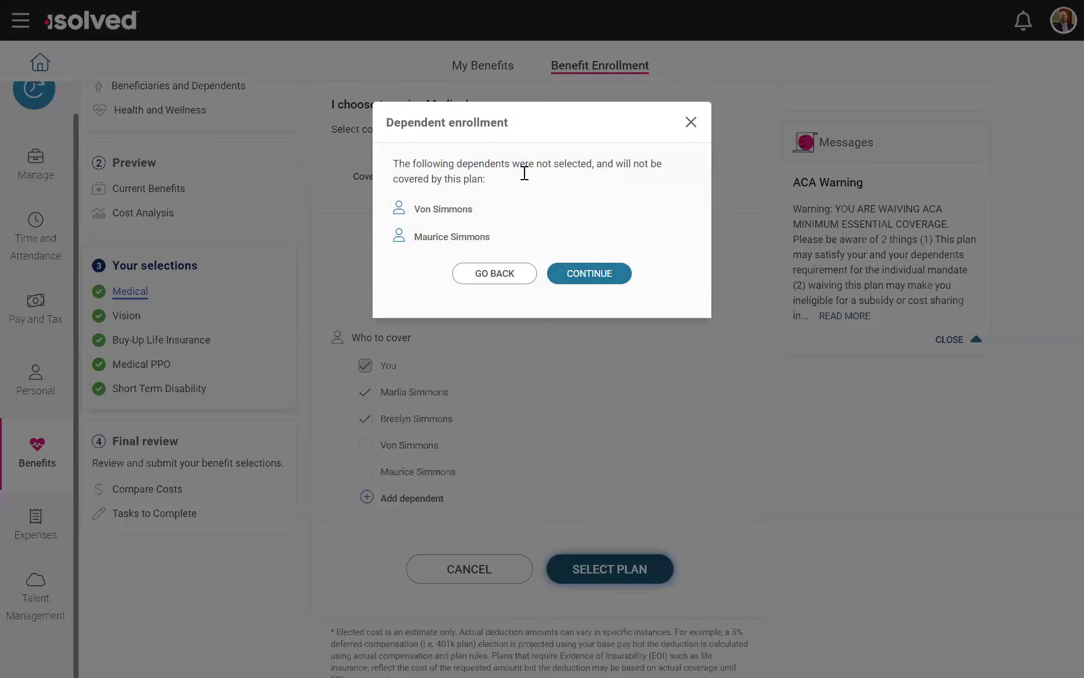
click(588, 277)
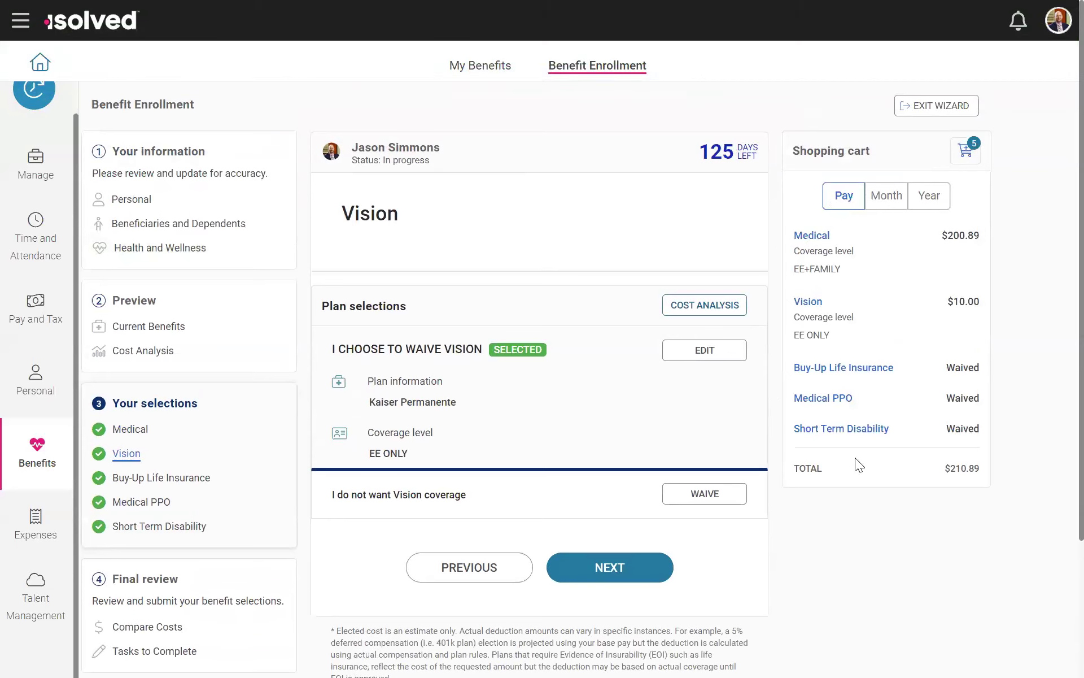
Step: View the Buy-Up Life Insurance plan options and return to the Vision plan selections
click(597, 575)
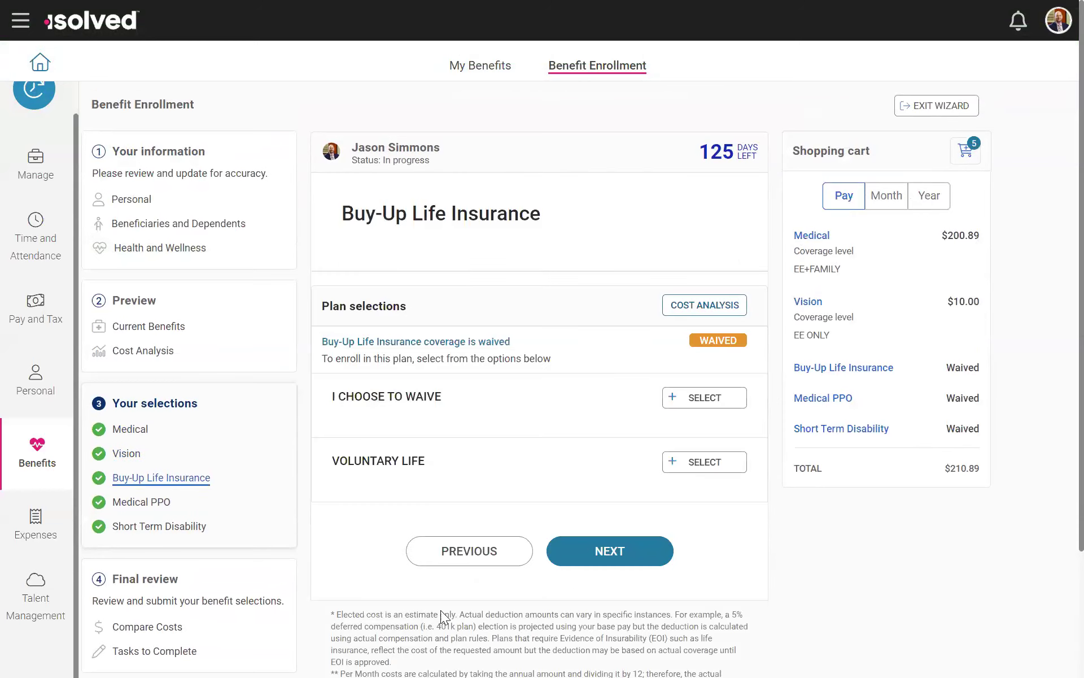
click(477, 550)
scroll(616, 373, down, 2)
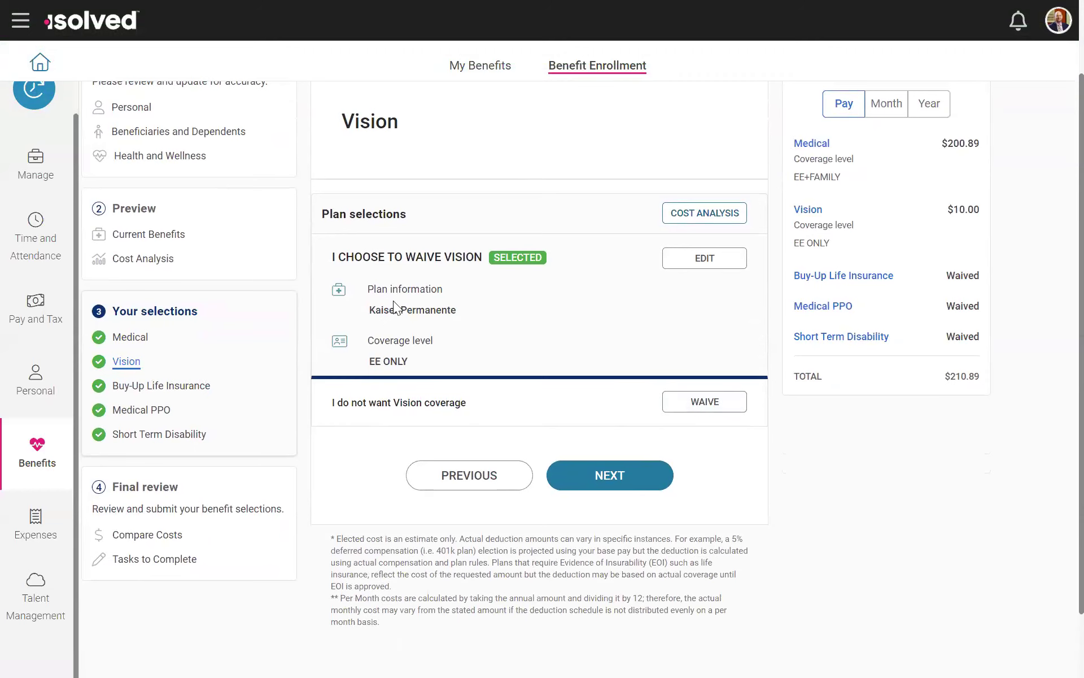
Step: Reopen the Vision plan selections and waive the Vision coverage
click(145, 336)
click(127, 361)
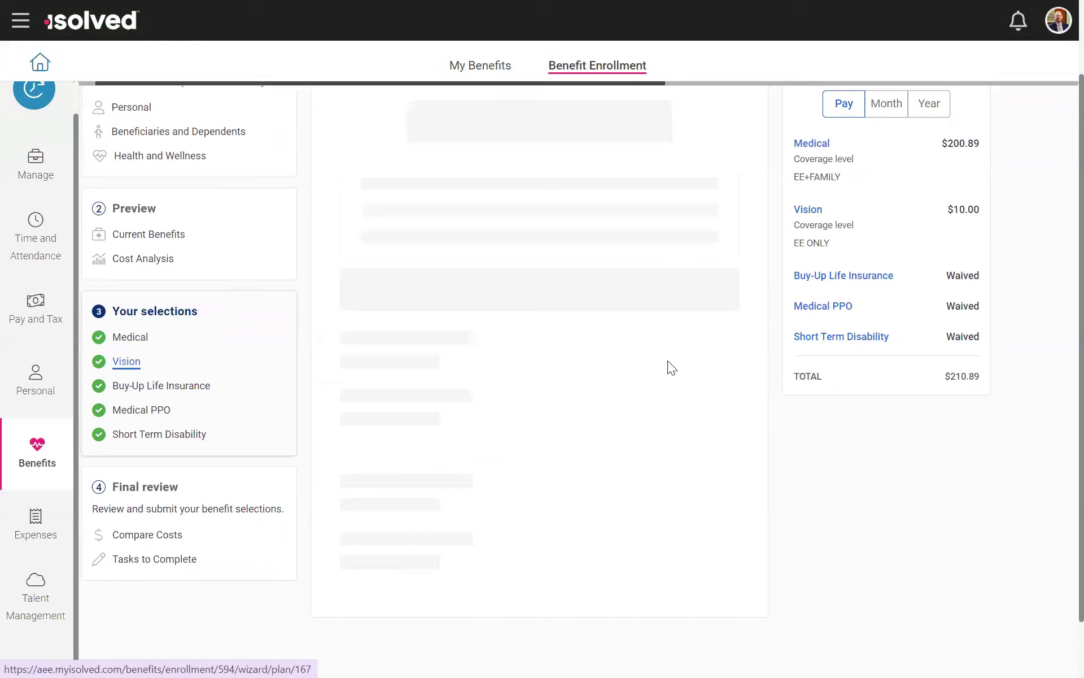
click(706, 401)
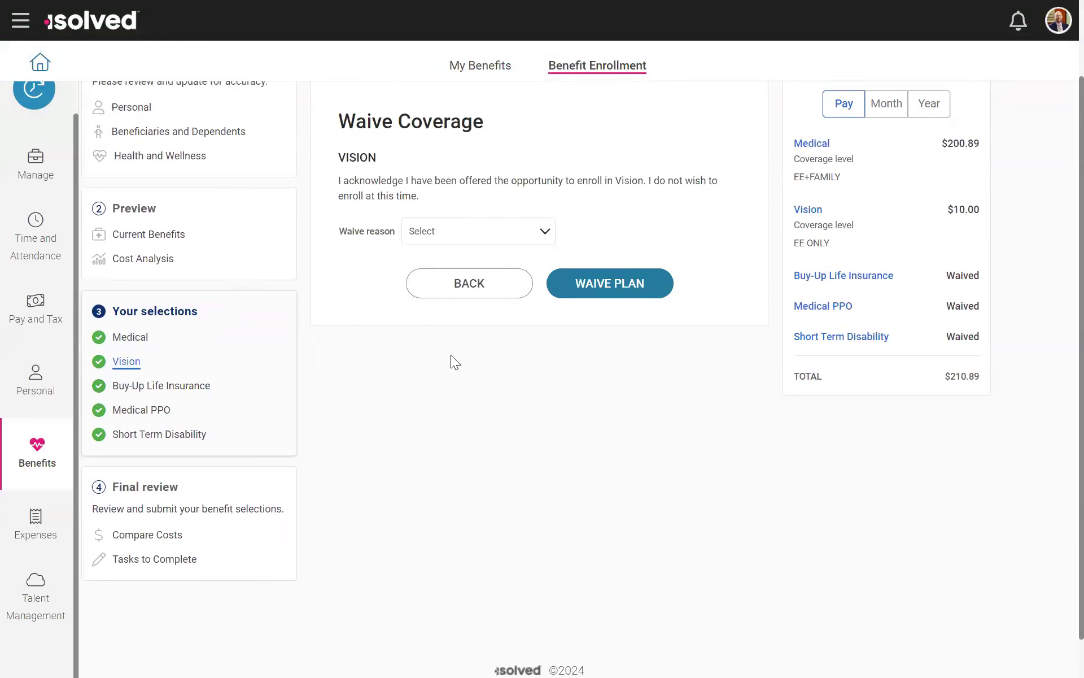
click(475, 231)
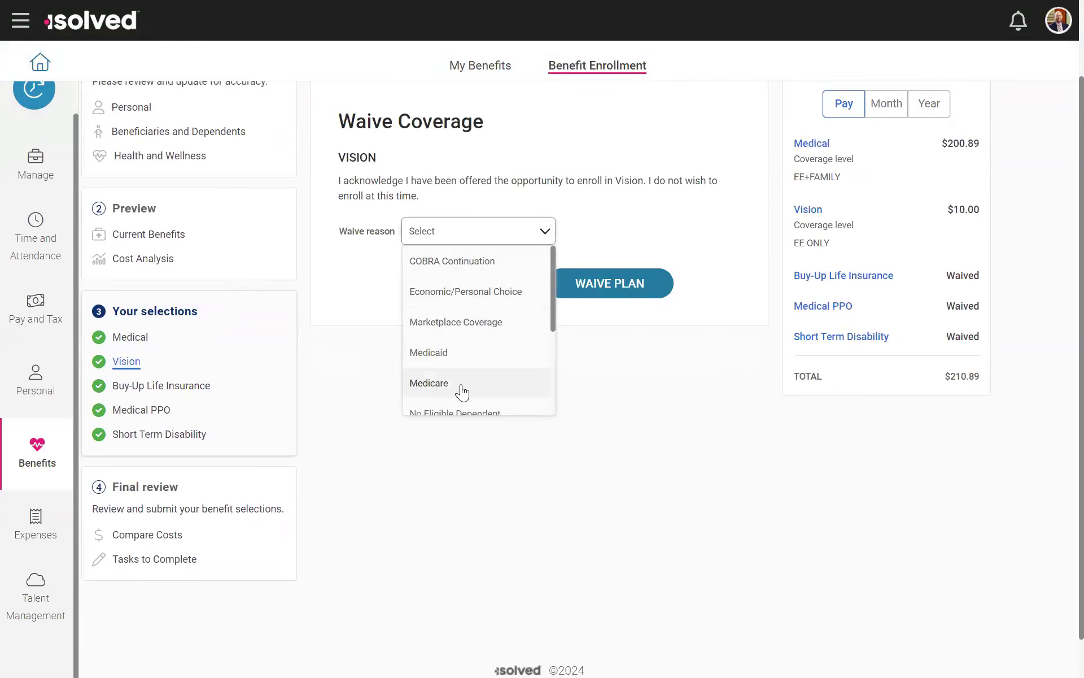
click(653, 385)
click(633, 291)
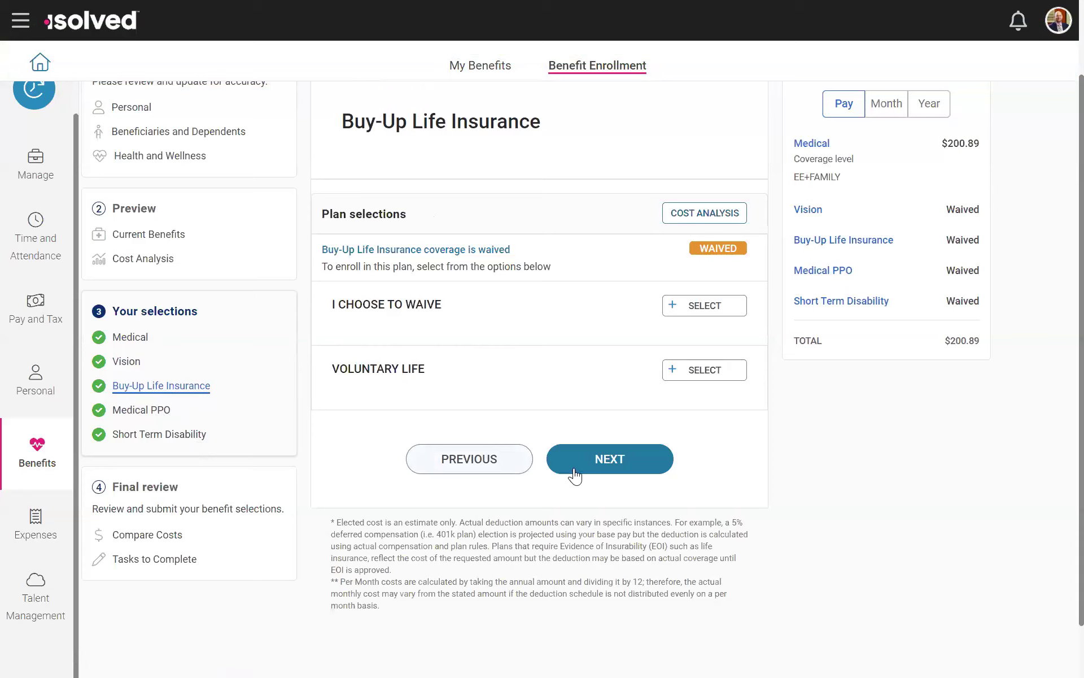
Step: Review the comparison of current and elected benefit costs and the remaining enrollment tasks
click(161, 535)
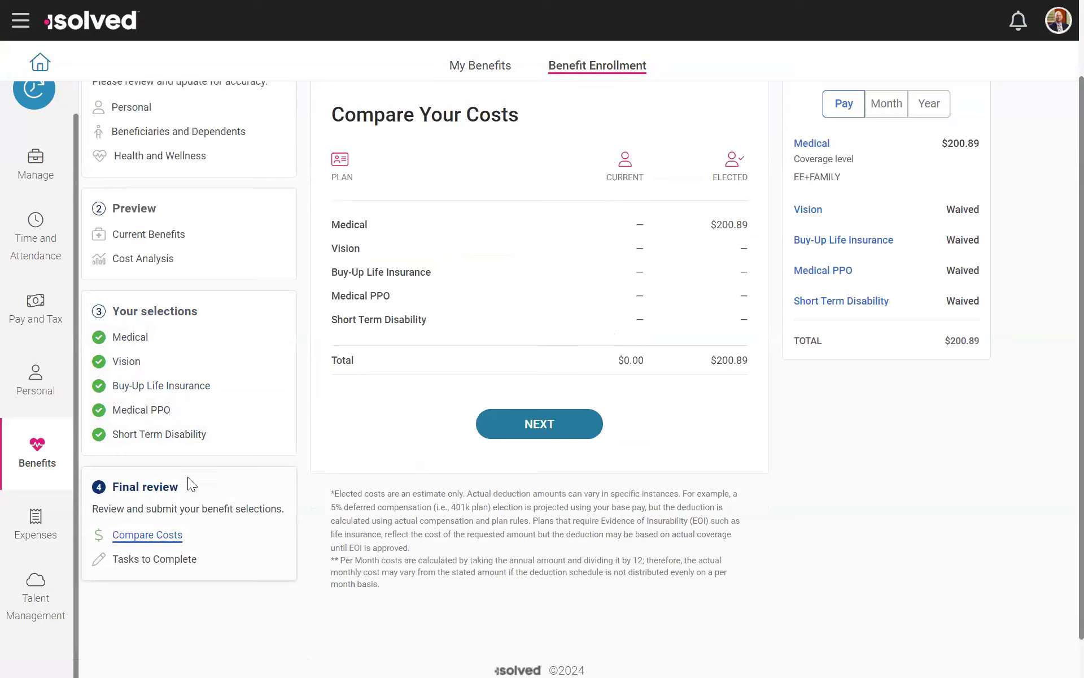
click(171, 559)
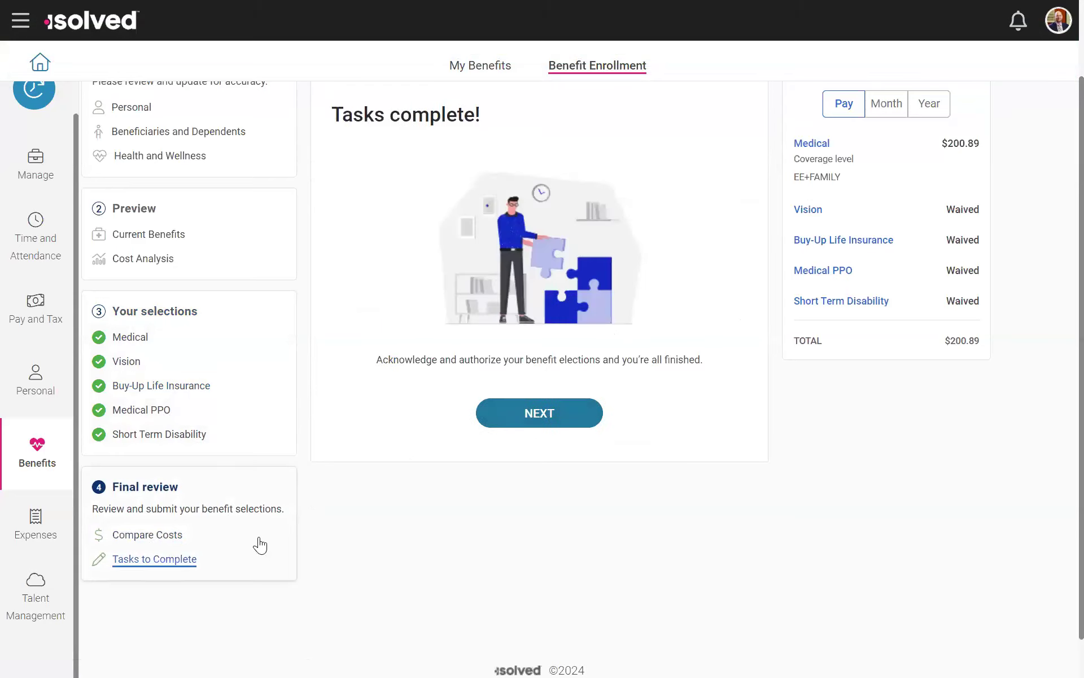
scroll(494, 316, up, 2)
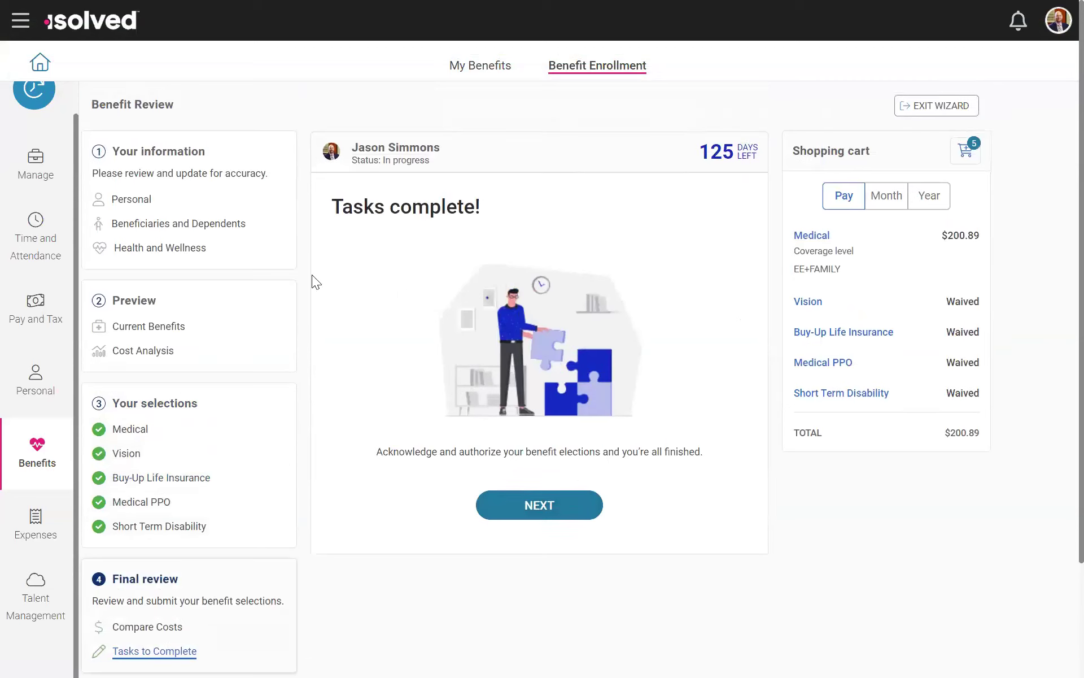
scroll(624, 213, down, 1)
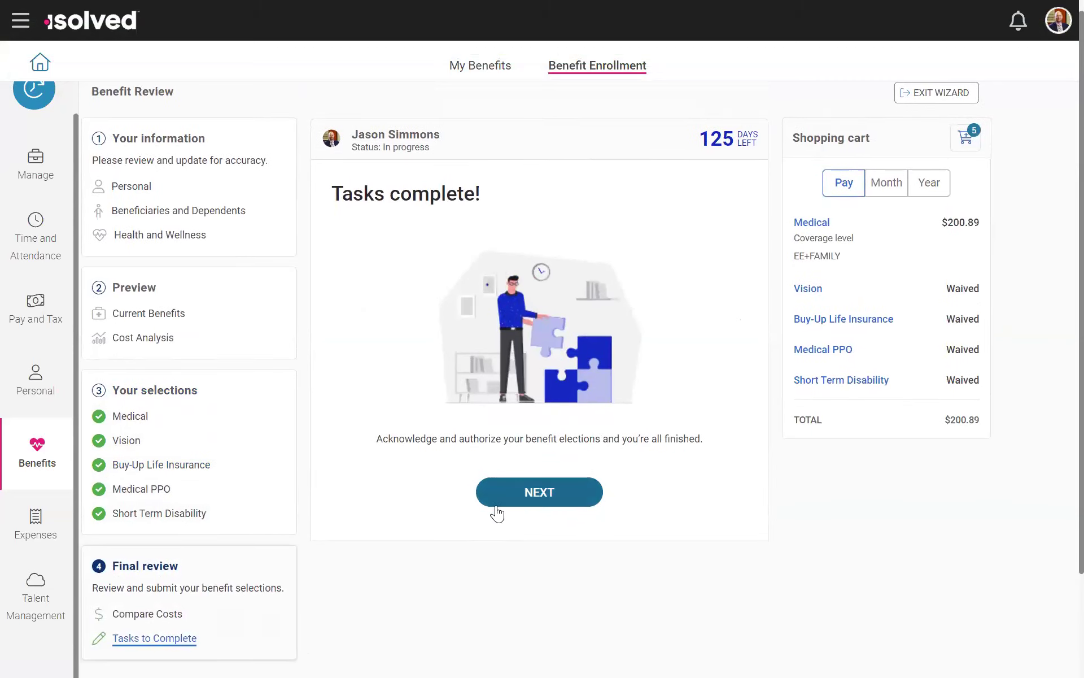
Step: Review the benefit election authorization and plan selections, submit the benefits and look over the submitted summary
click(575, 499)
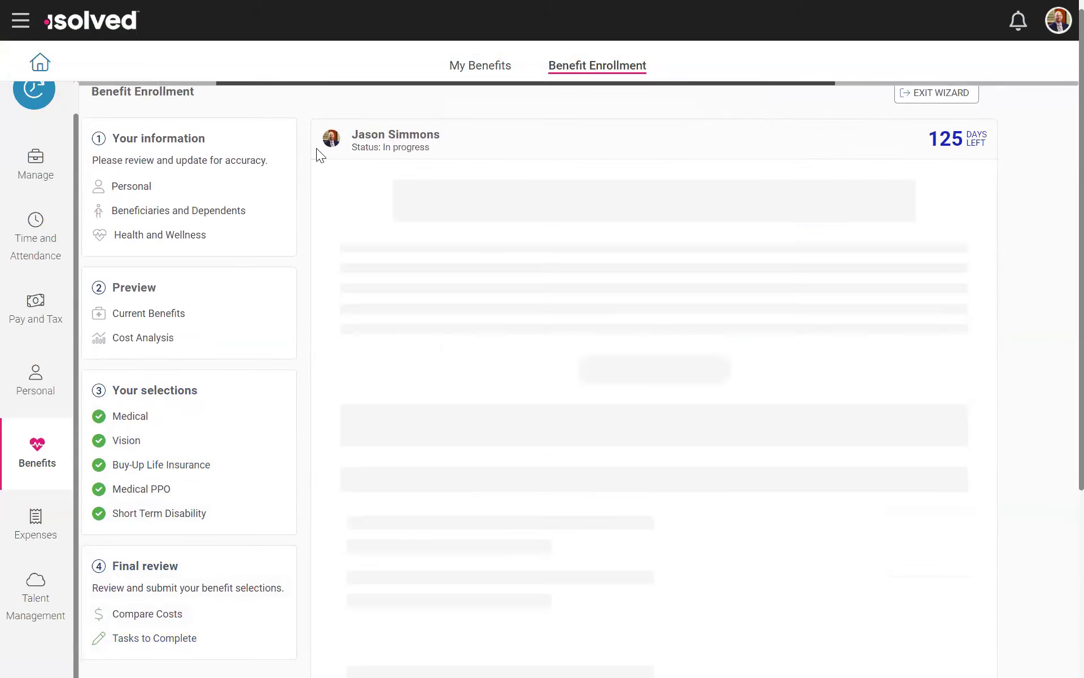
scroll(700, 440, down, 5)
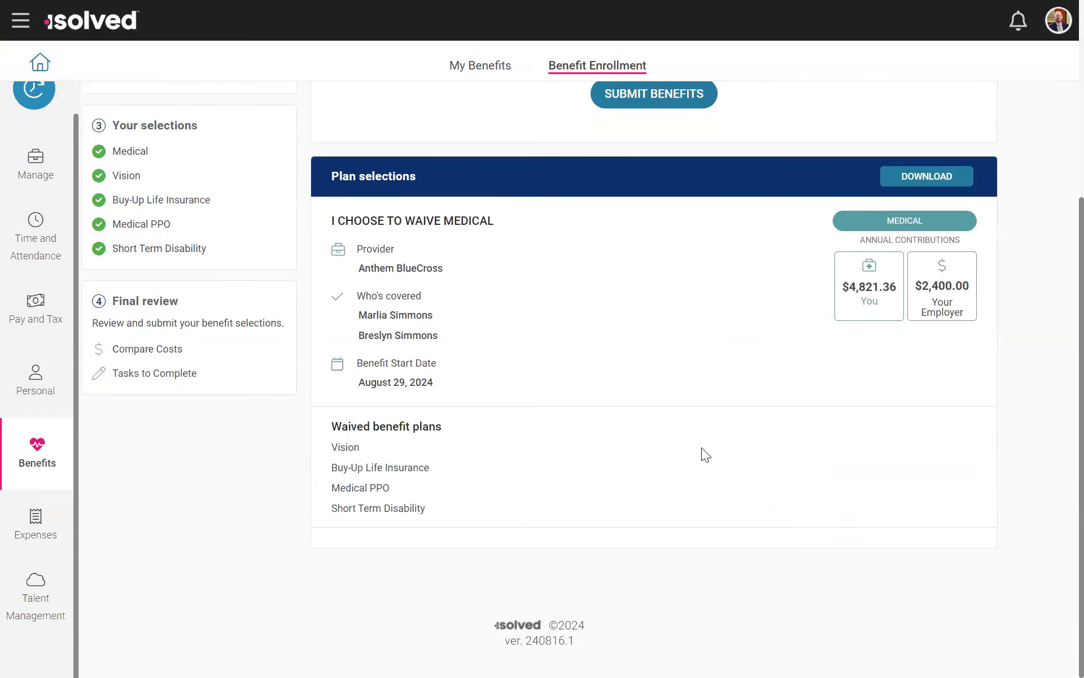
scroll(705, 451, up, 5)
click(621, 378)
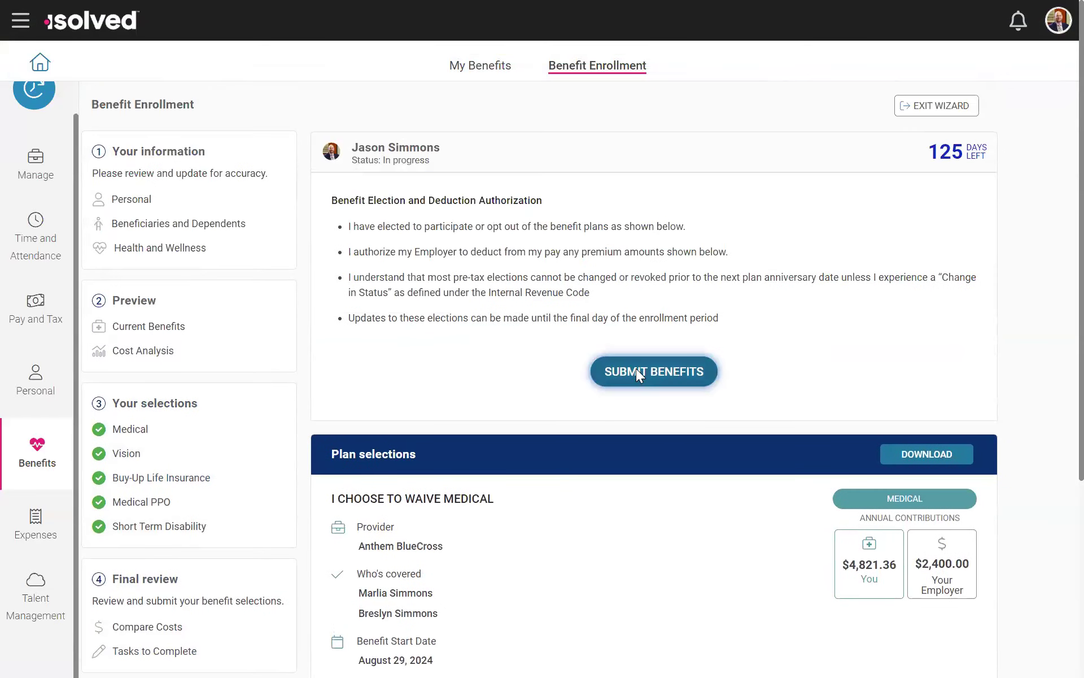
click(586, 291)
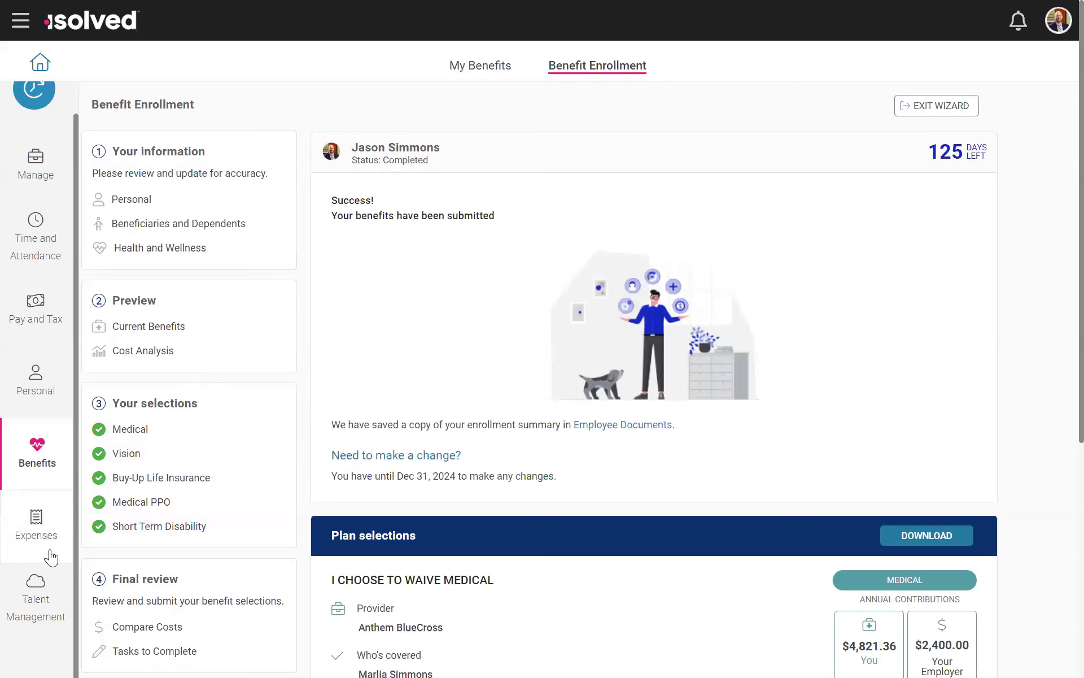
scroll(985, 443, down, 4)
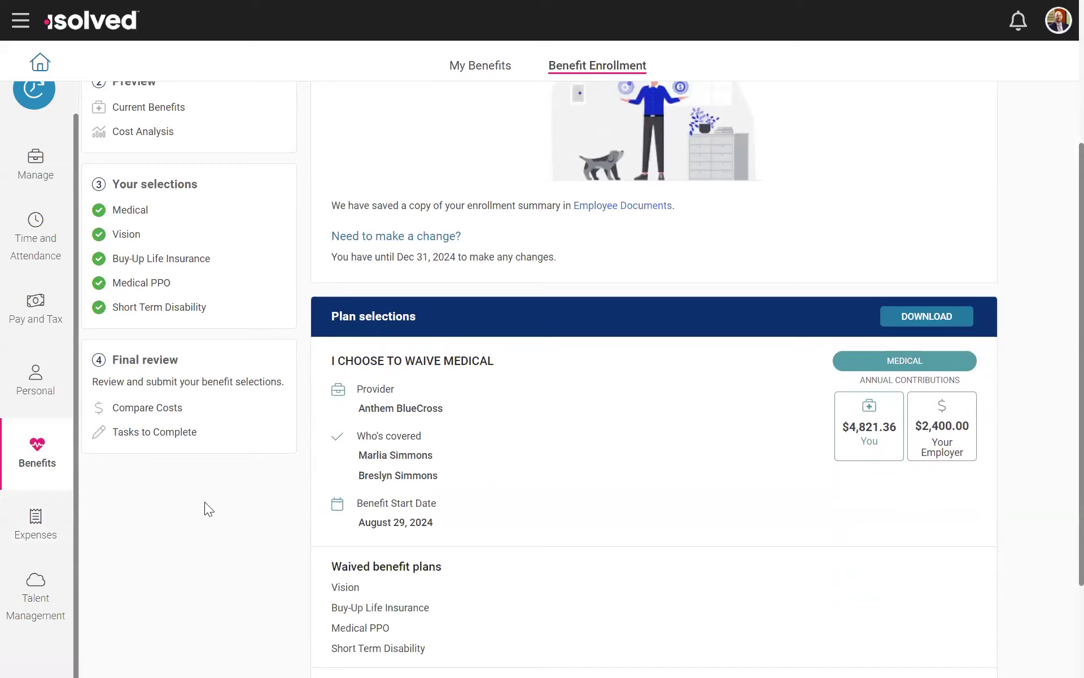
Step: View the employee's own pending expenses in My Expenses
click(32, 520)
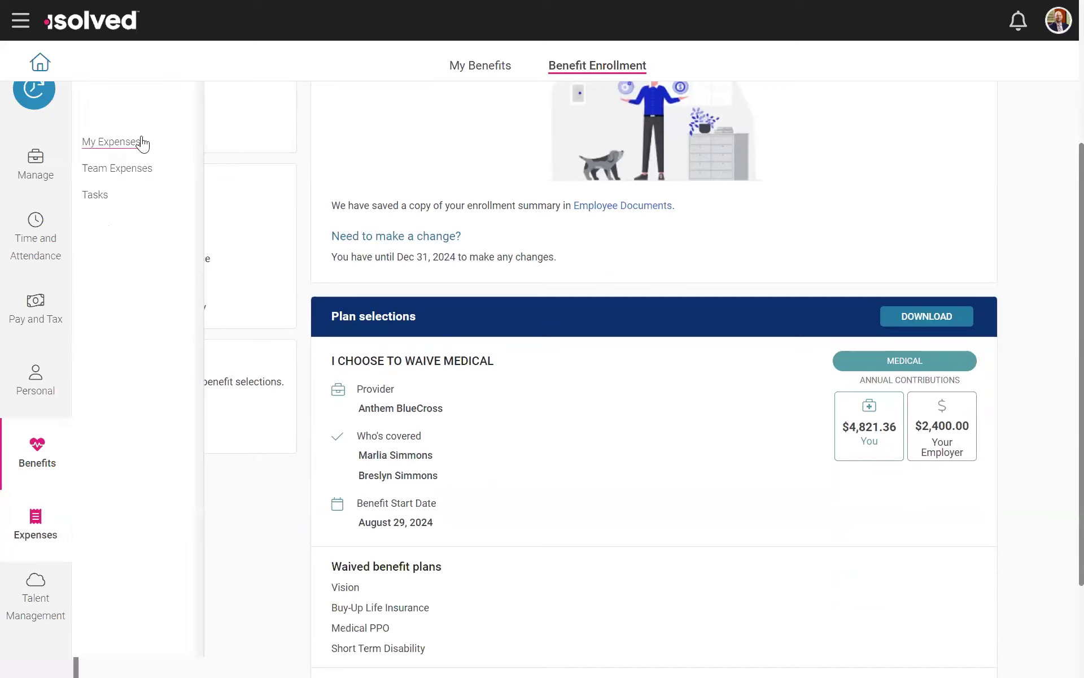
click(141, 143)
scroll(314, 274, up, 4)
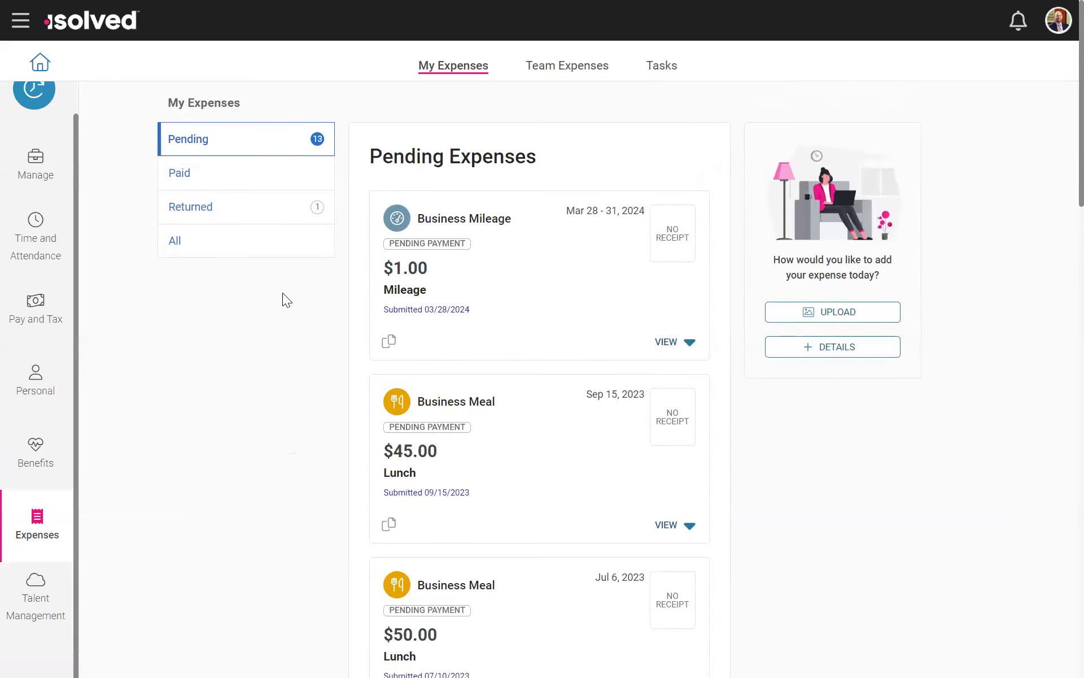
scroll(282, 293, down, 3)
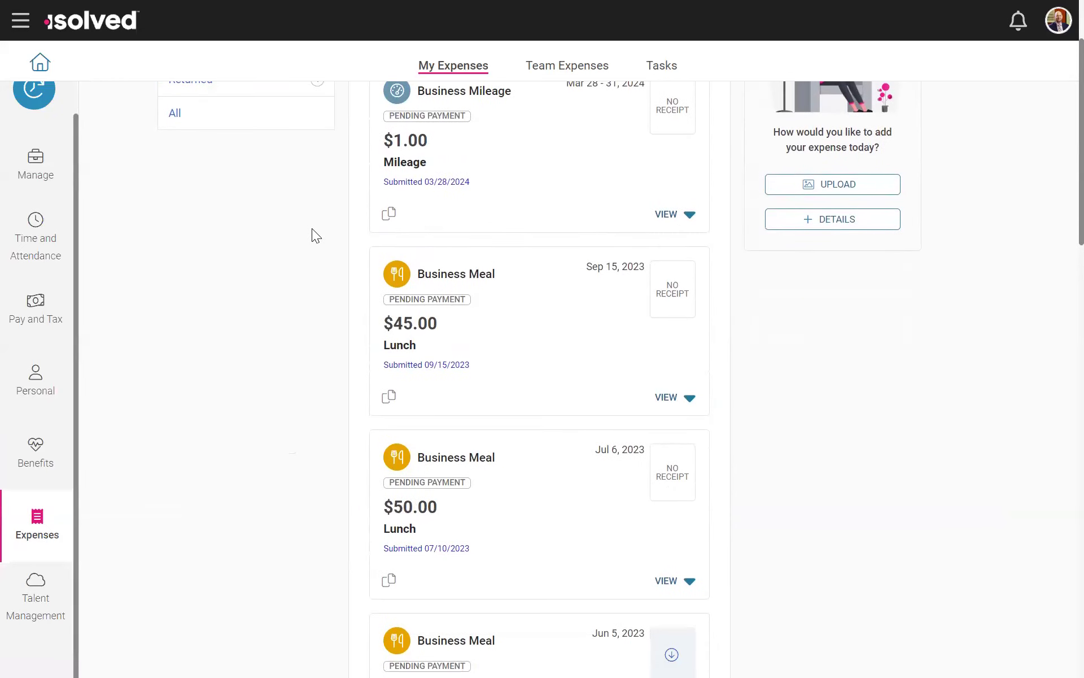
scroll(266, 271, up, 3)
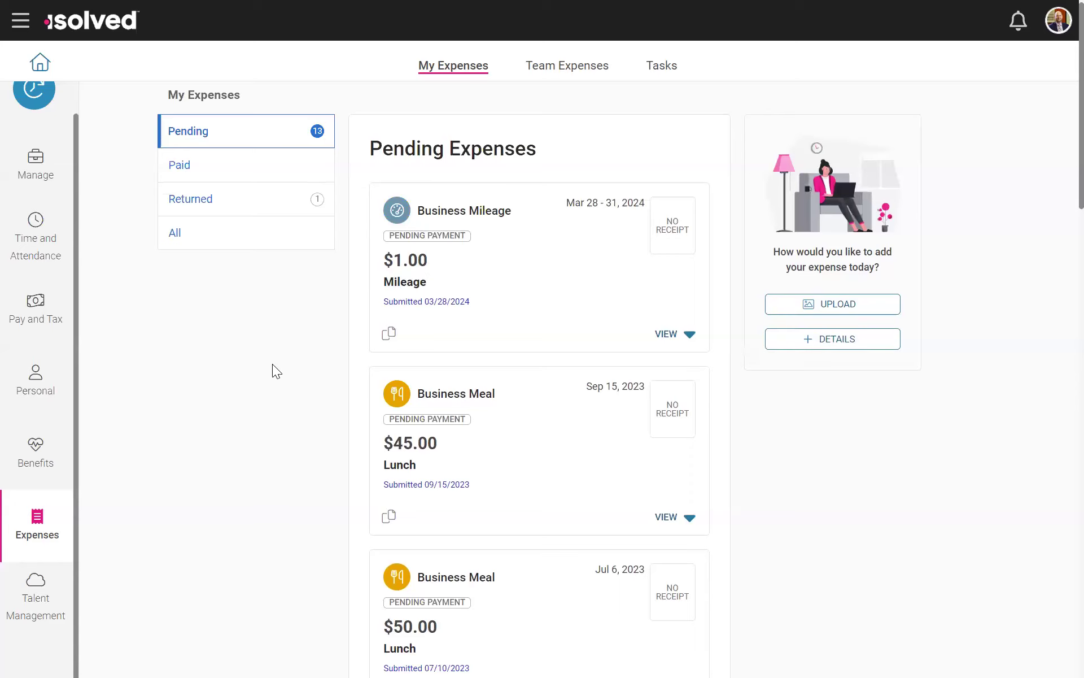
scroll(272, 364, down, 2)
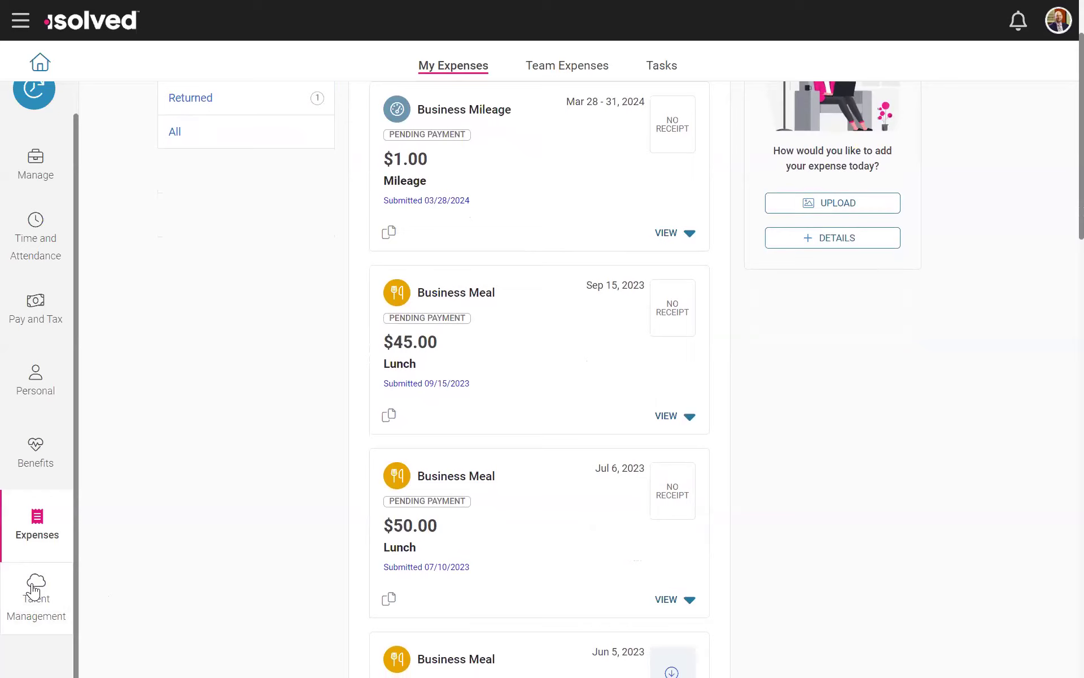
Step: Show the Talent Management options
click(33, 590)
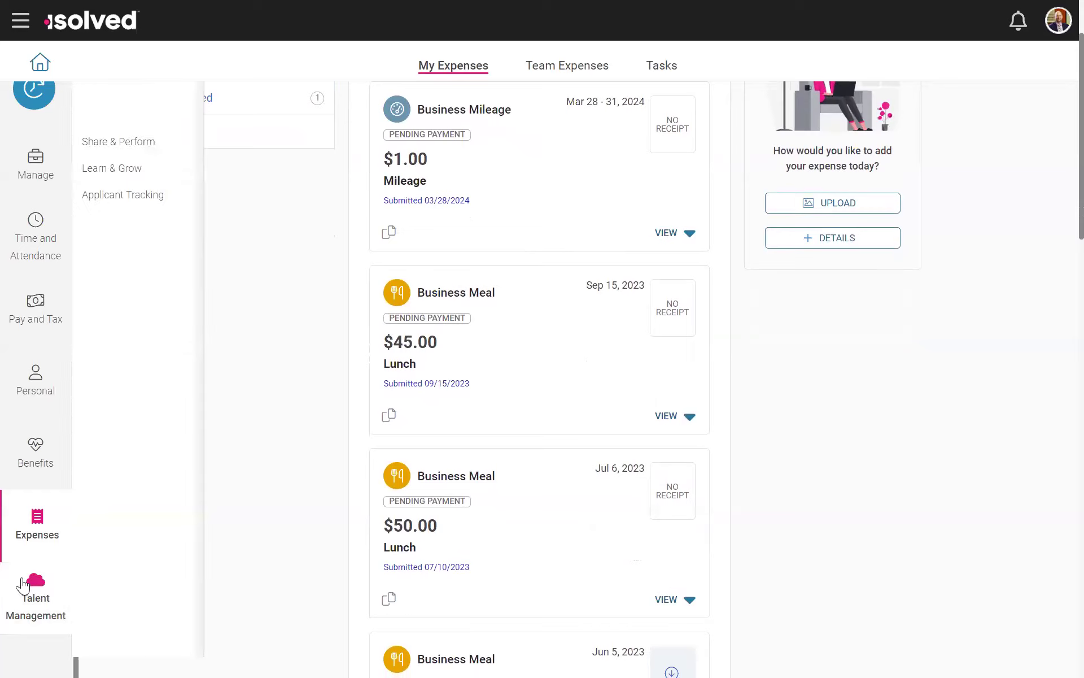
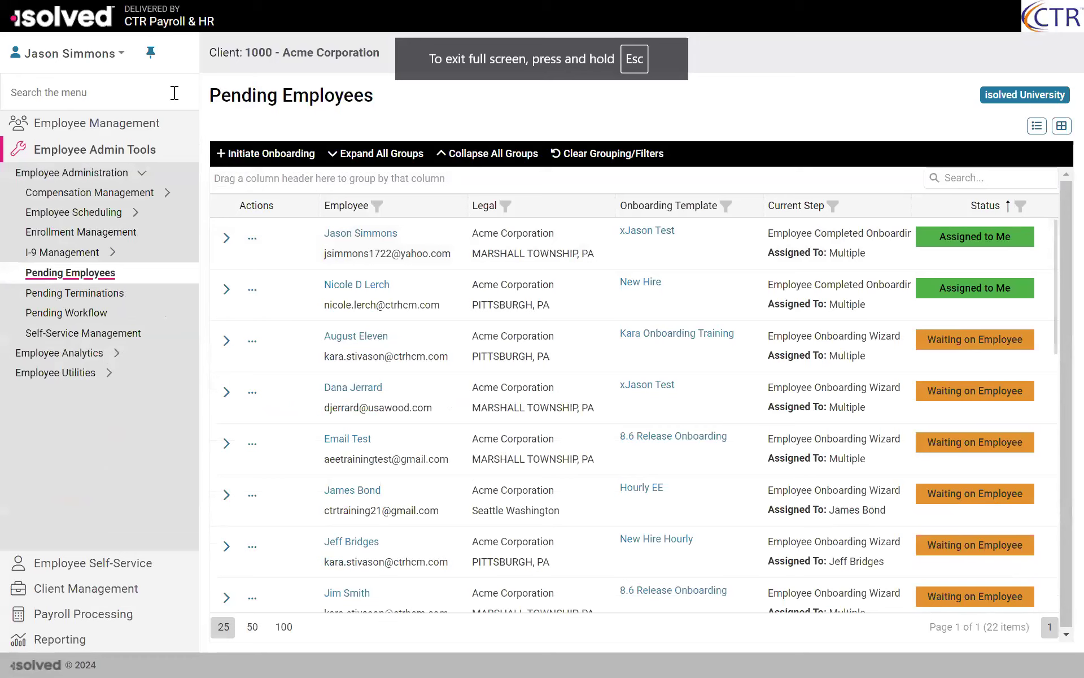
Step: Find the Pending Terminations screen by searching the menu for "pendin", and collapse the navigation menu
text(pendin)
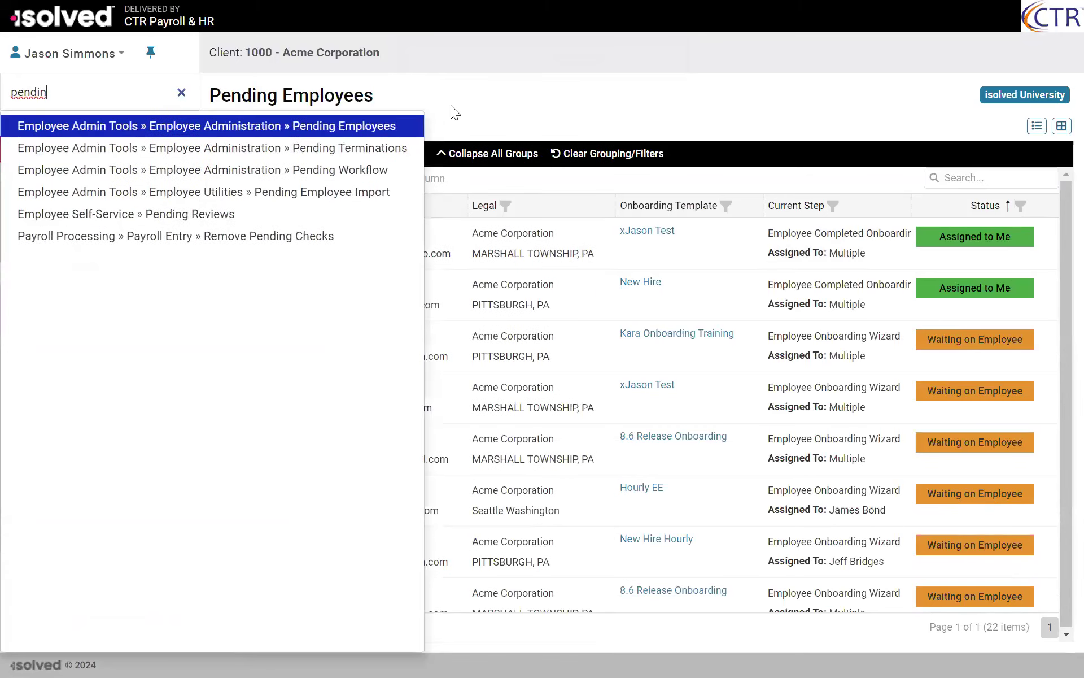
click(299, 149)
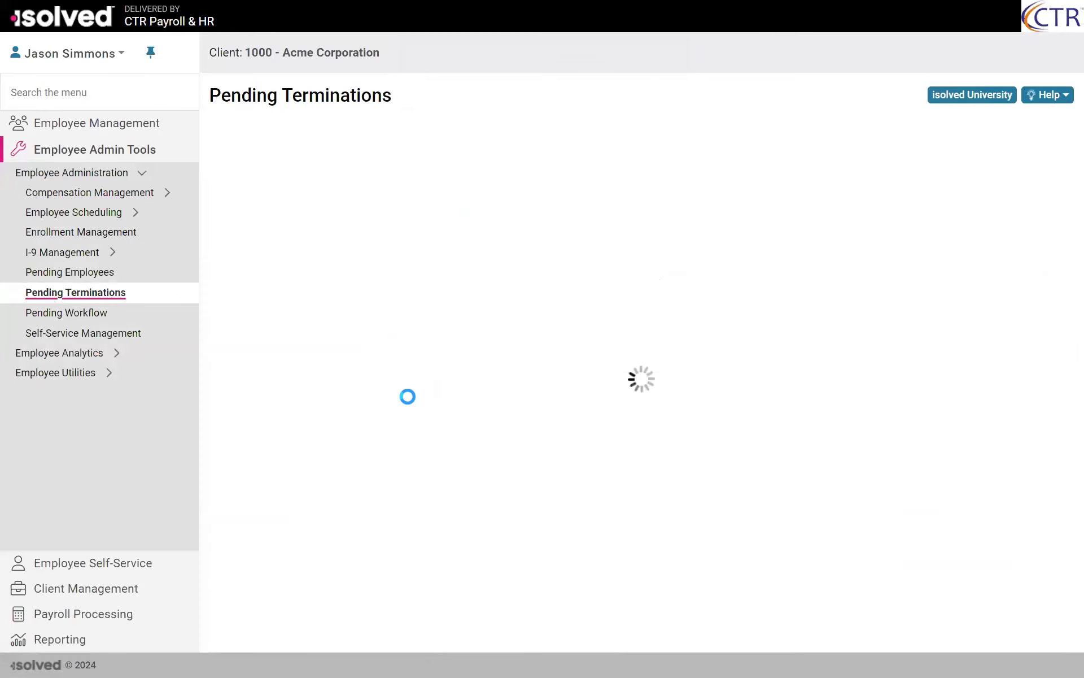
click(151, 53)
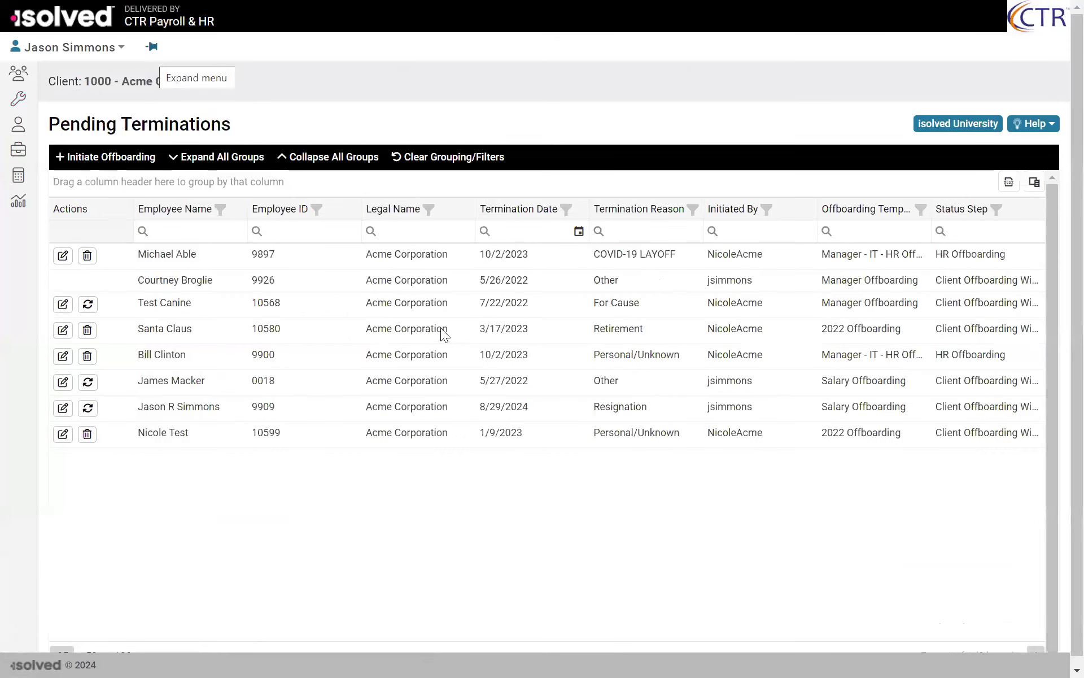
Step: Review the offboarding template and employee choices in a new offboarding form for Acme Corporation, and cancel the form
click(102, 161)
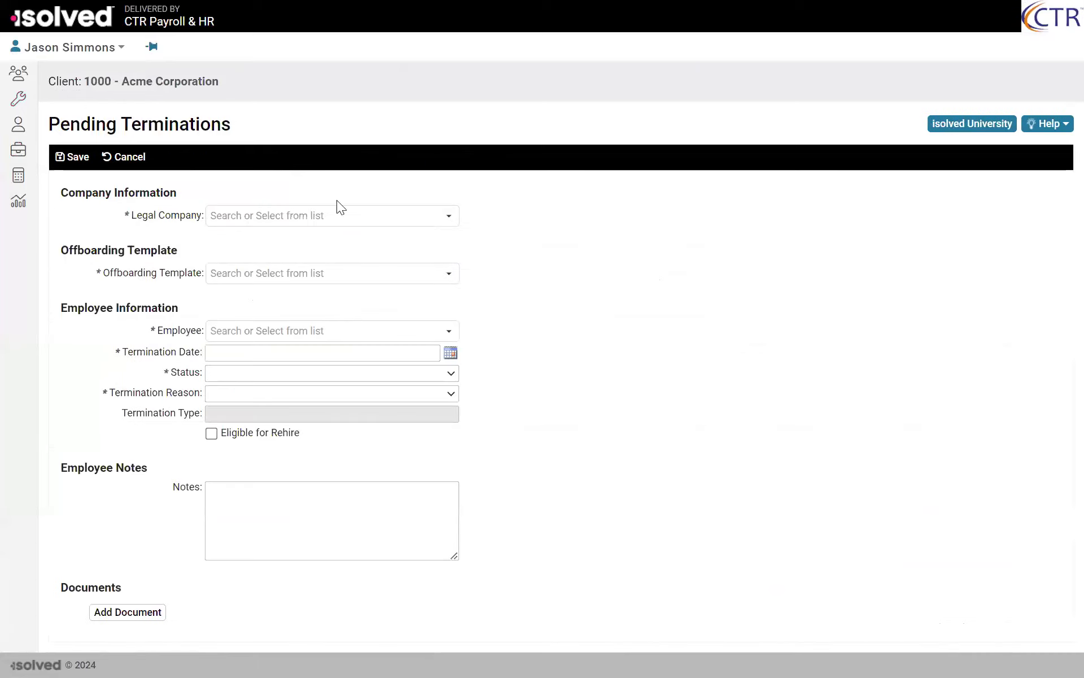
click(445, 219)
click(244, 237)
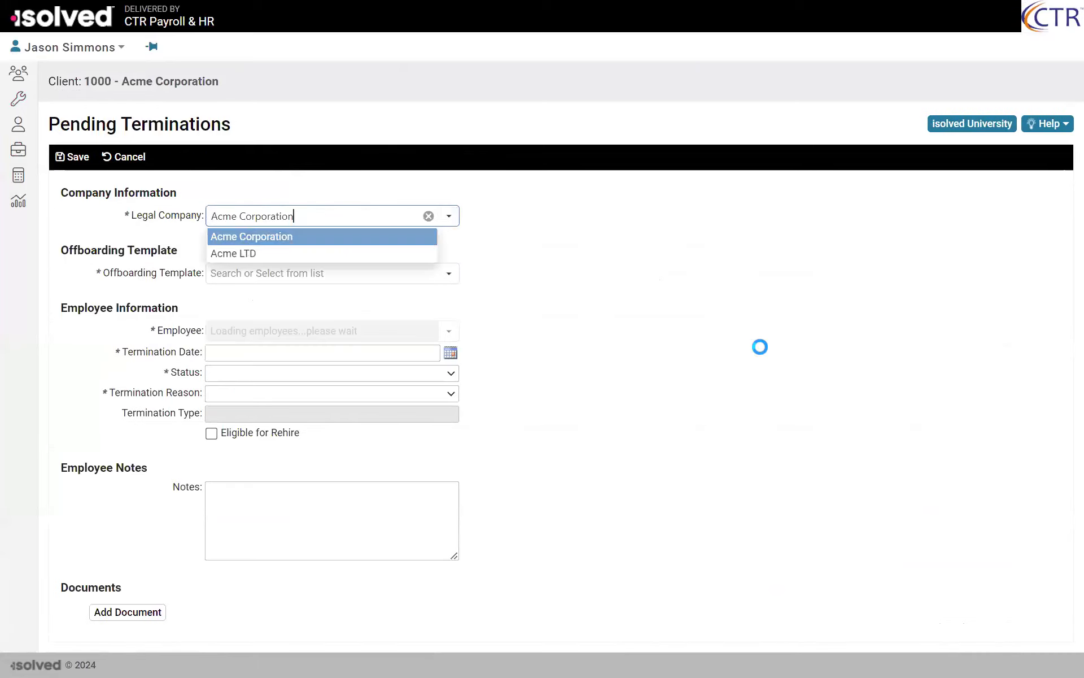
click(448, 274)
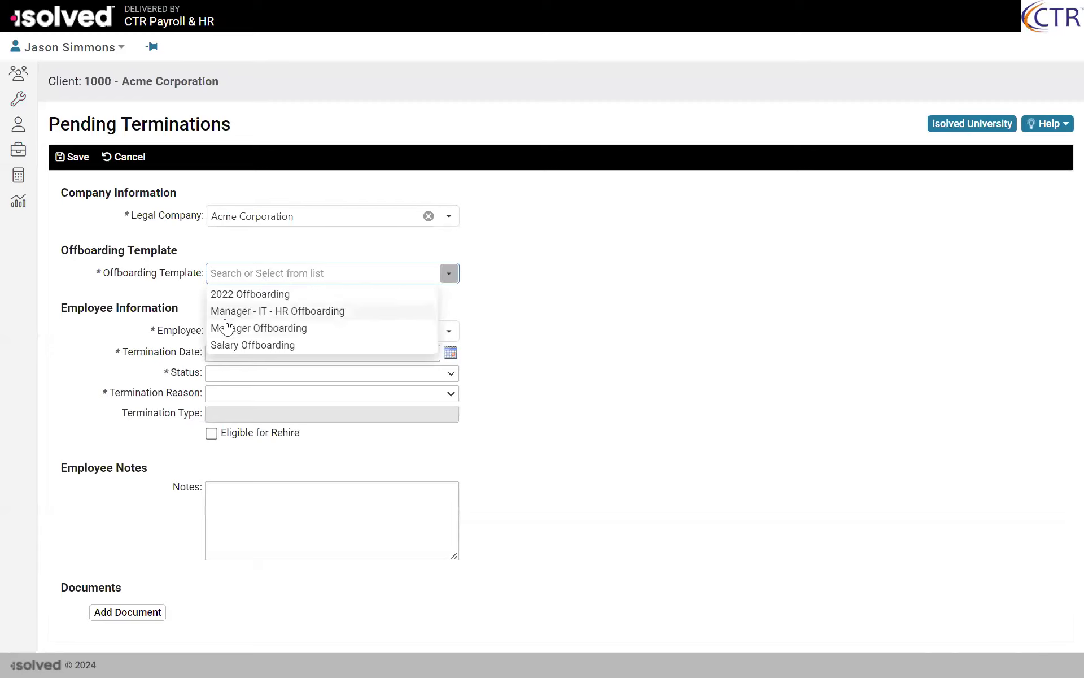
click(640, 354)
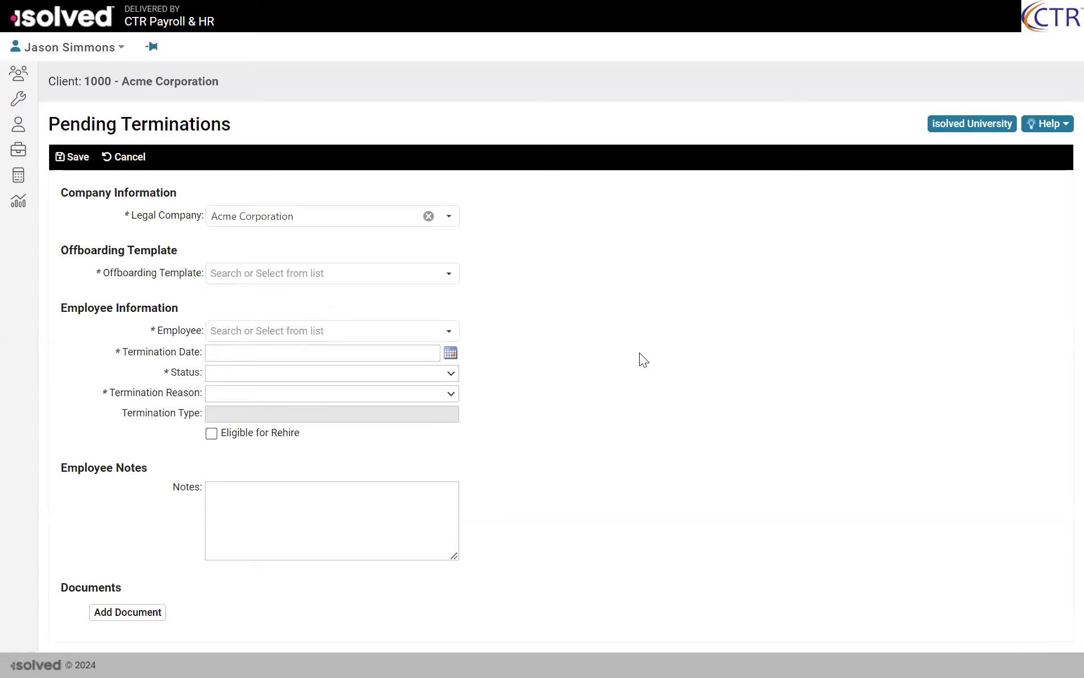
click(250, 333)
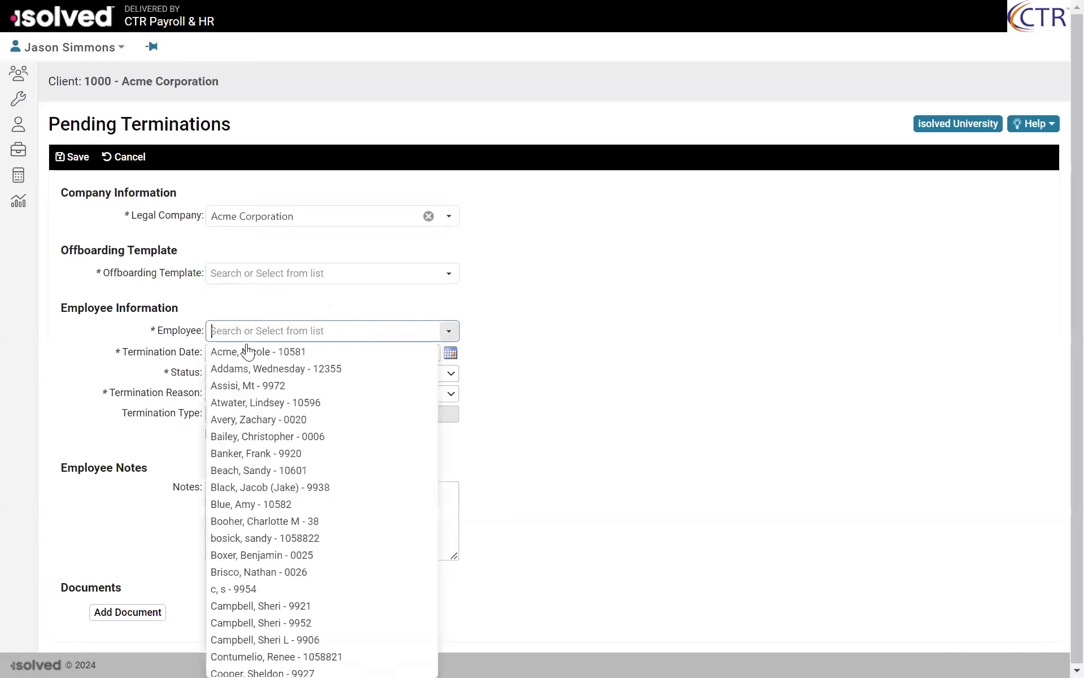
click(686, 433)
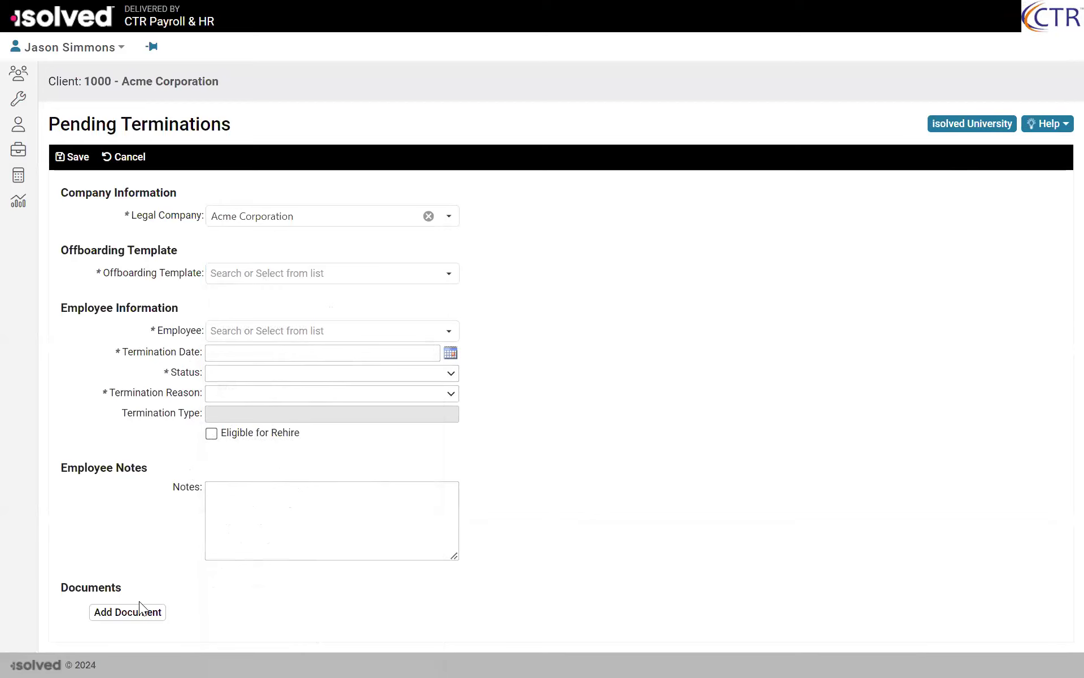
click(131, 161)
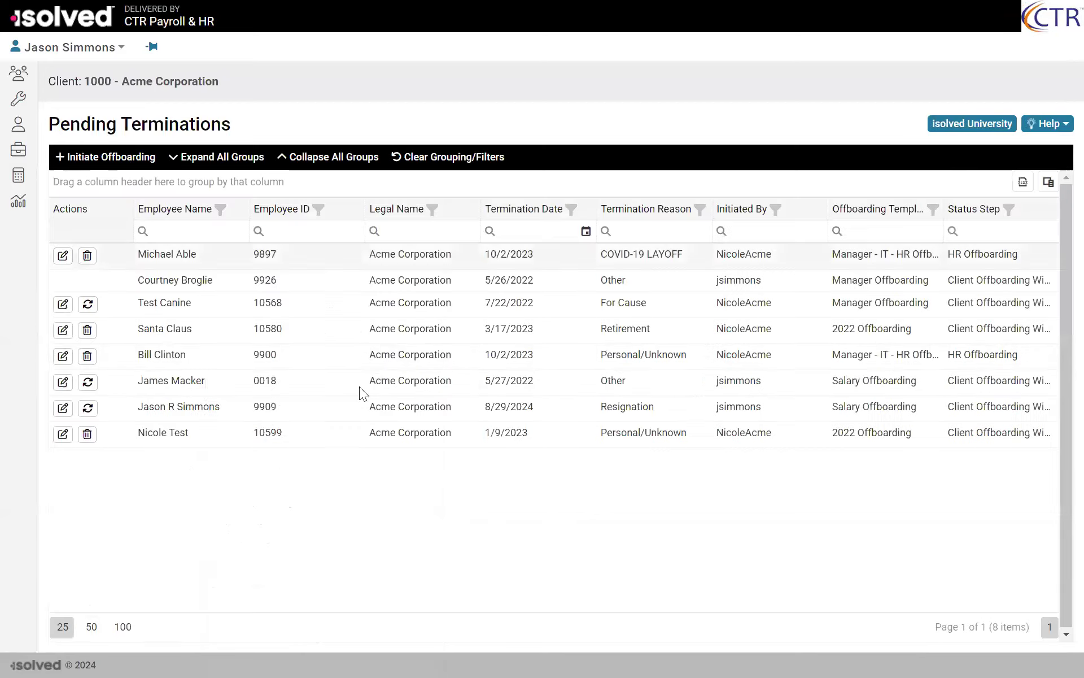
Step: Open the pending resignation dated 8/29/2024 and review its termination details, assets, benefit plans, leave accruals and pending absences
click(63, 407)
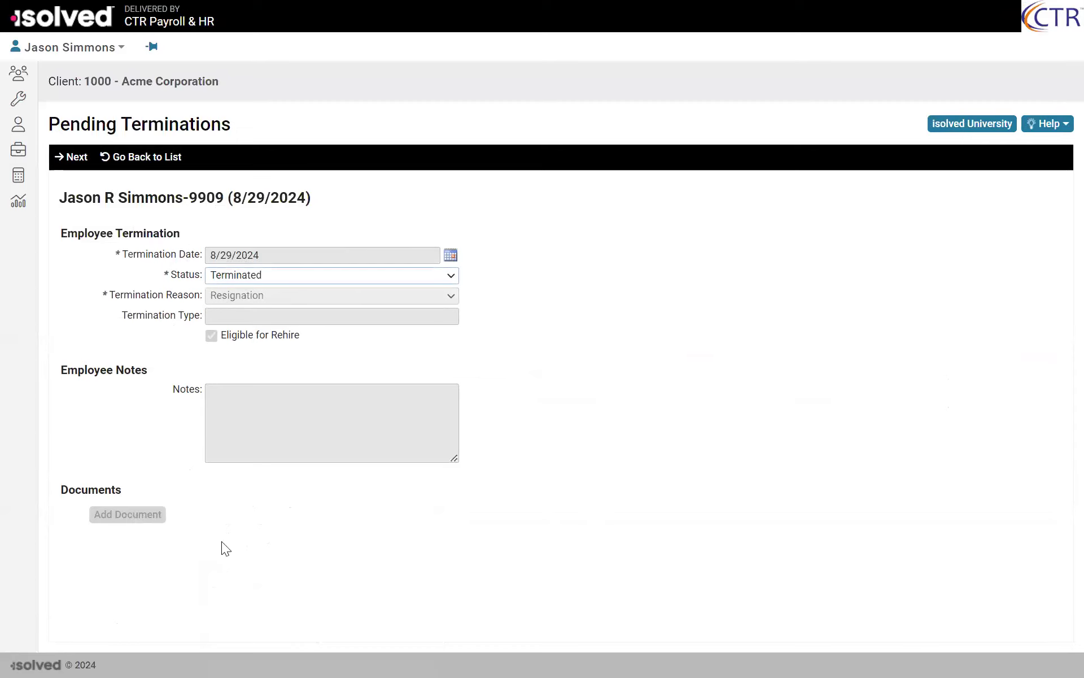
click(70, 159)
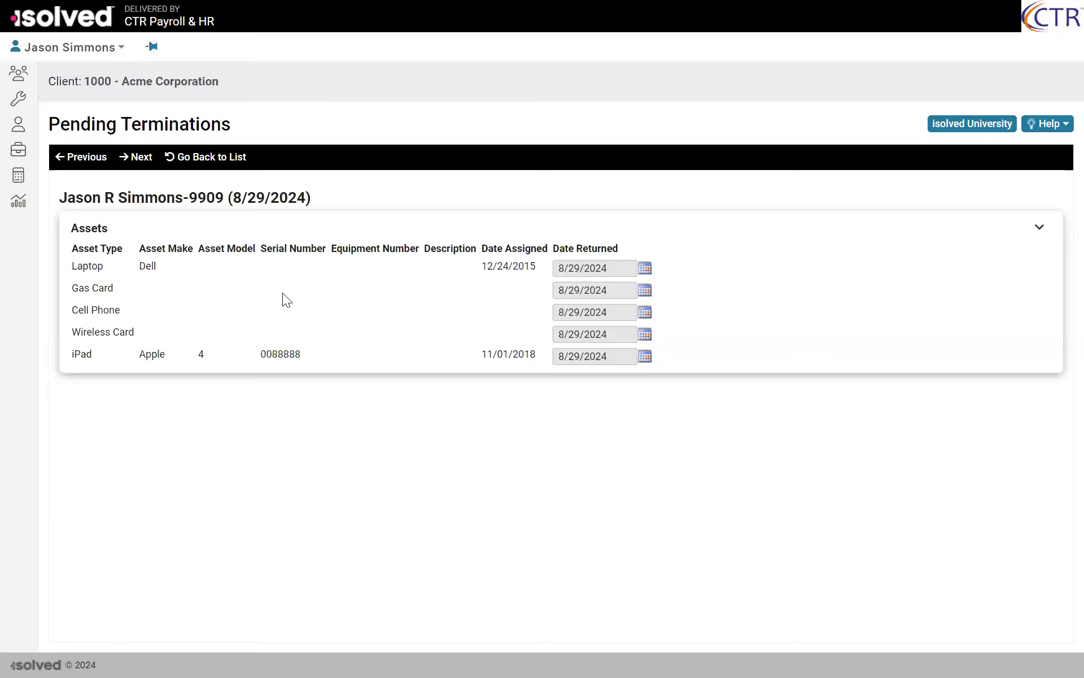
click(148, 158)
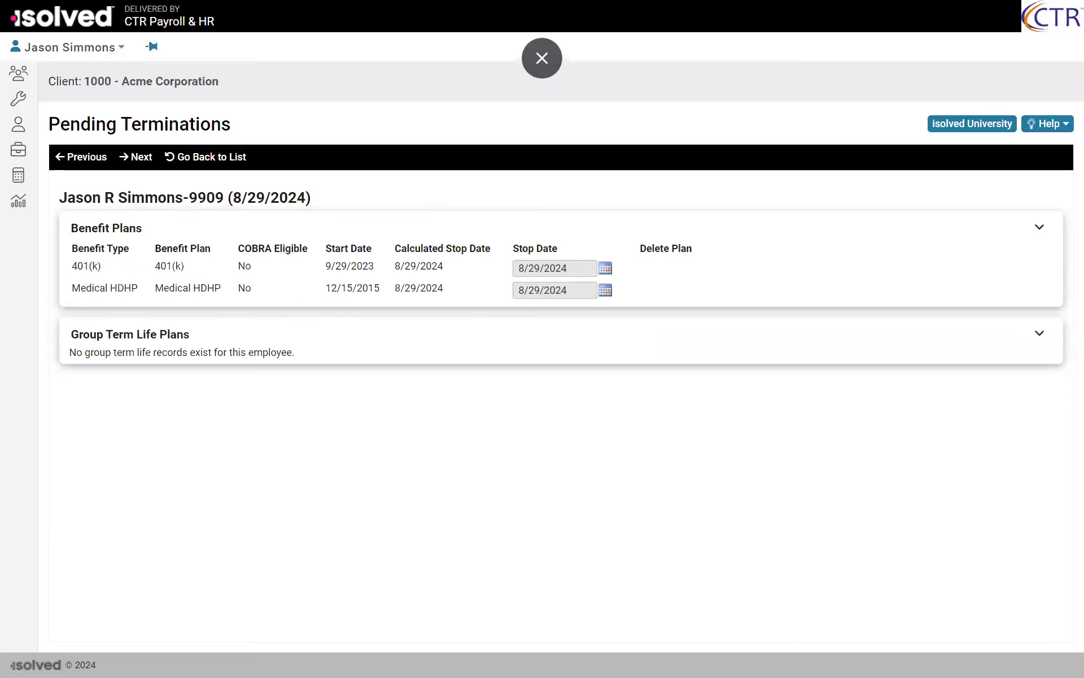
click(152, 159)
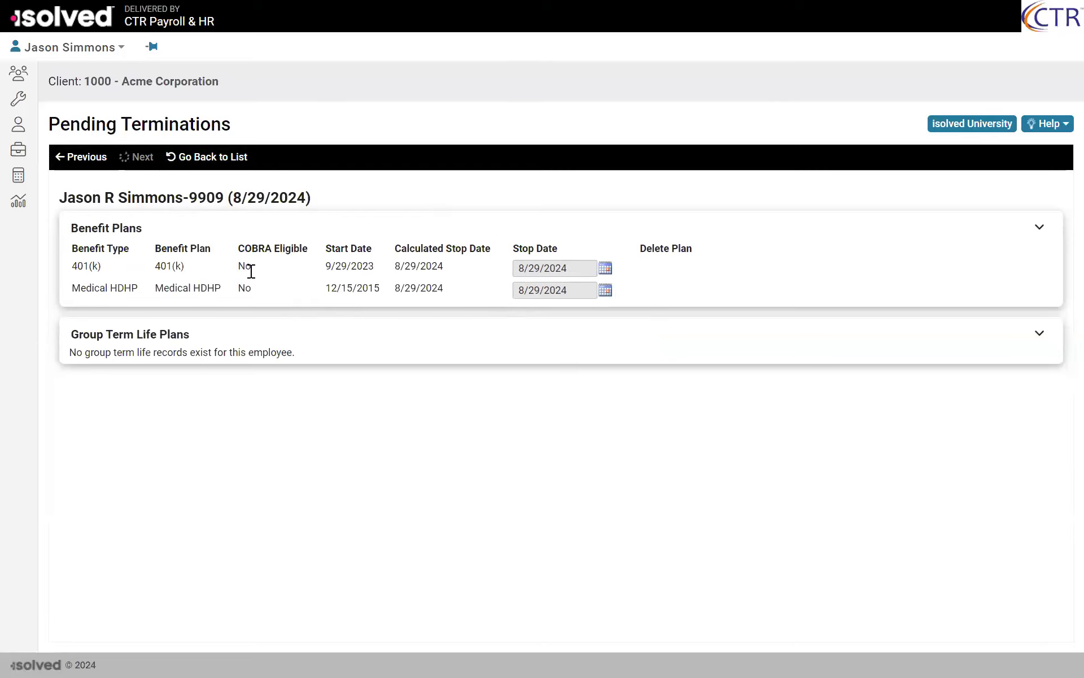
scroll(212, 241, down, 1)
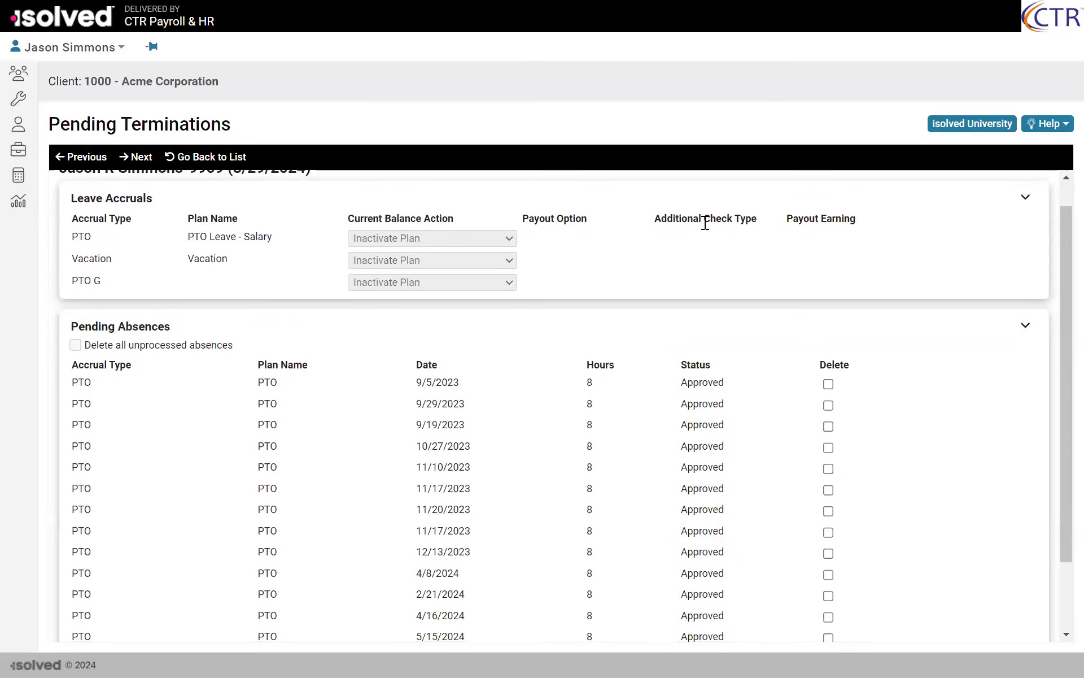
scroll(706, 223, up, 1)
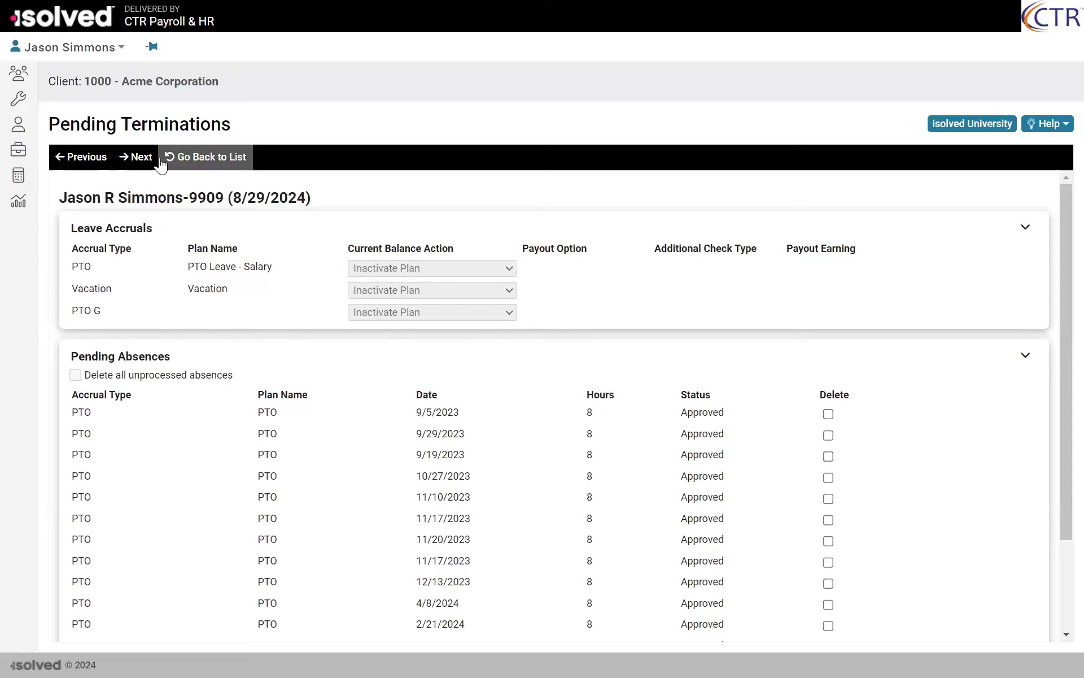
Step: Advance the termination wizard through assigned roles, direct deposit and deductions, garnishments and pending performance reviews to the audit step
click(139, 157)
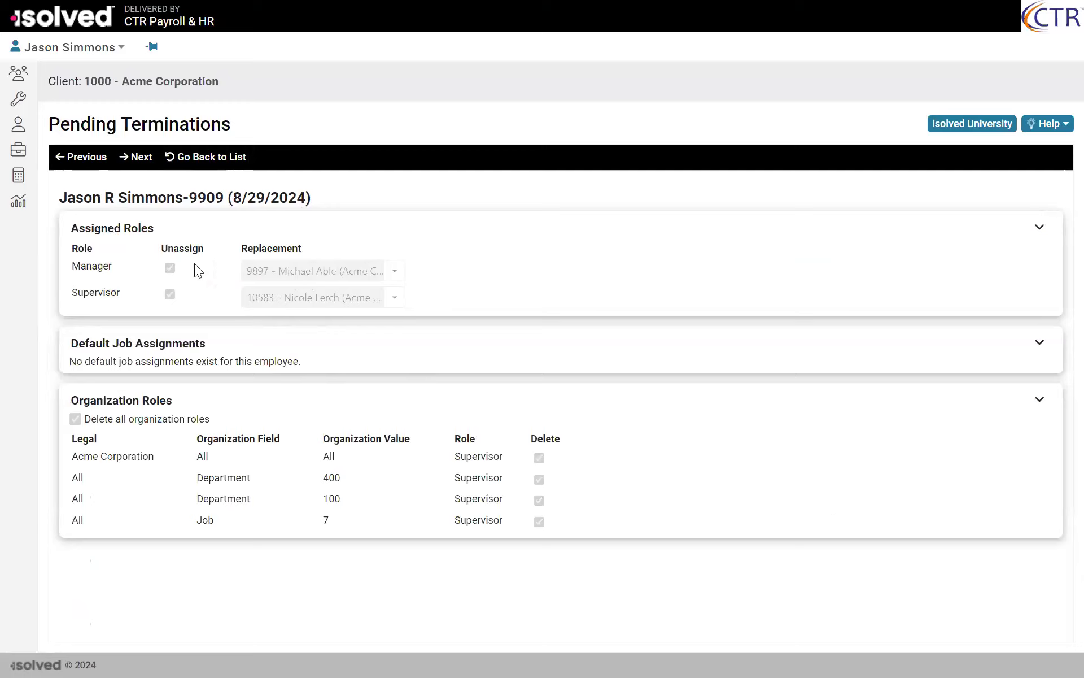
click(136, 162)
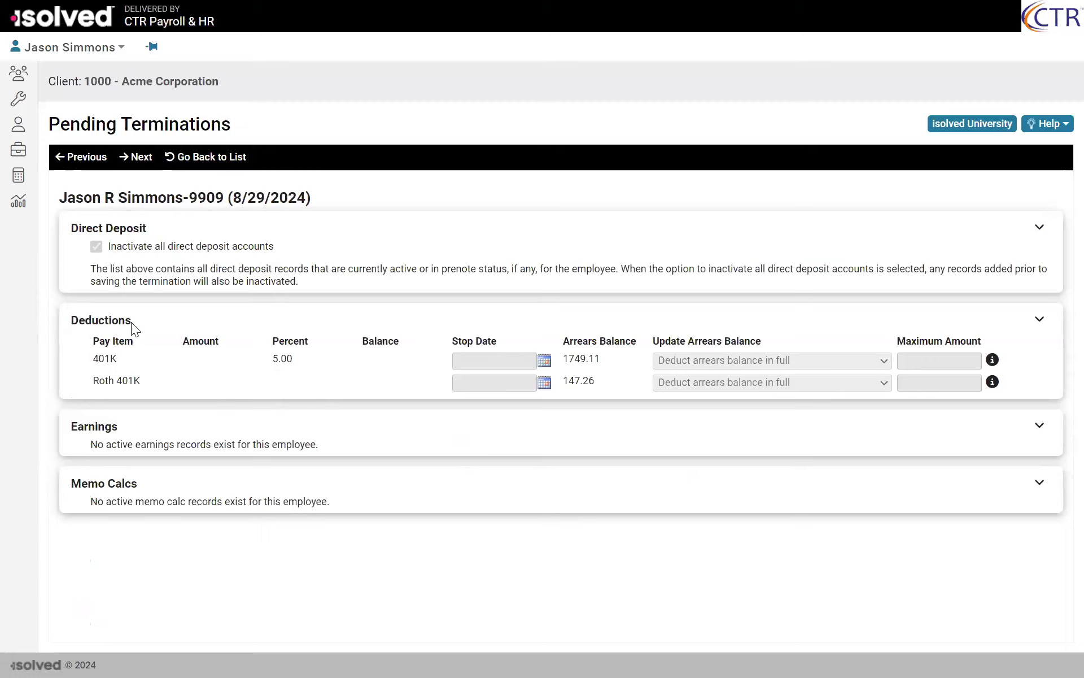
click(138, 158)
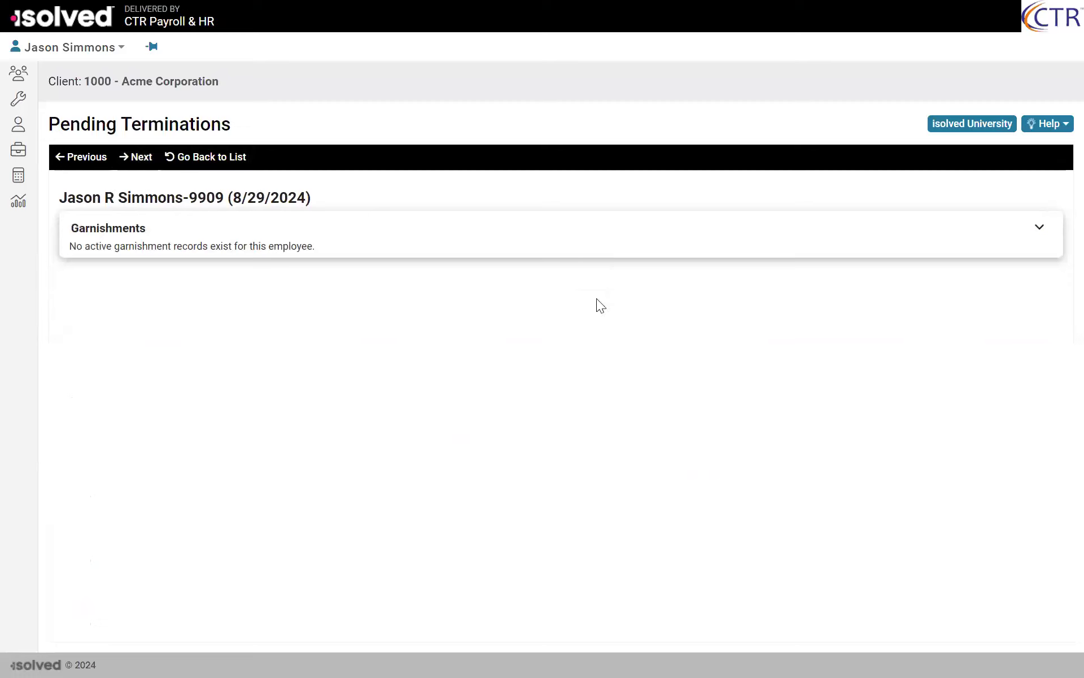
click(137, 160)
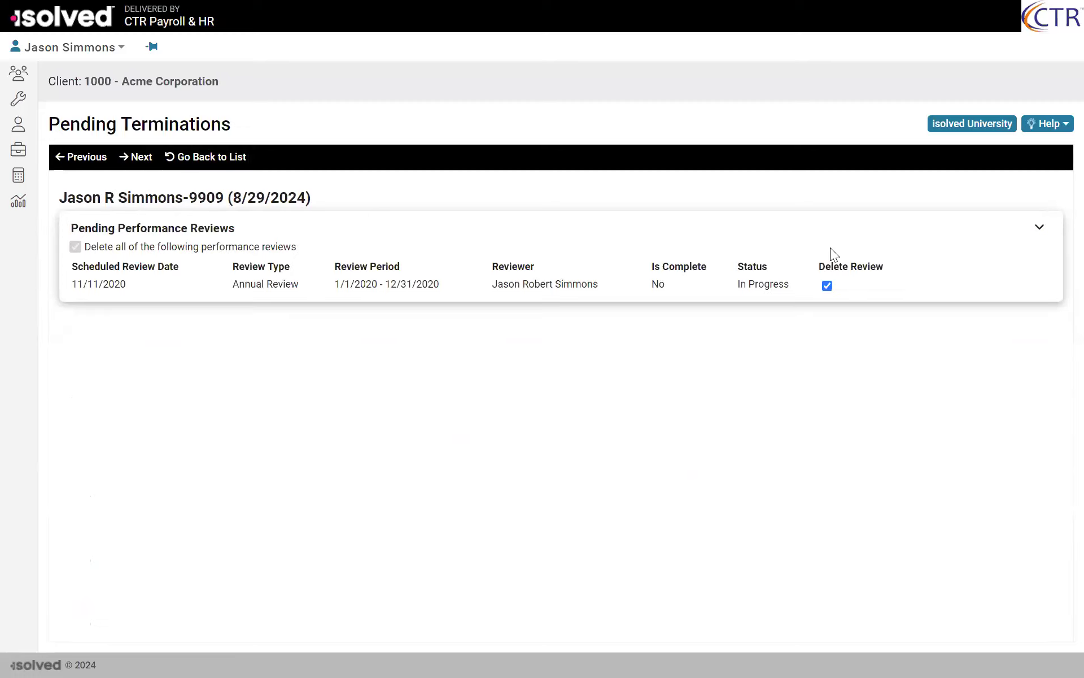
click(134, 162)
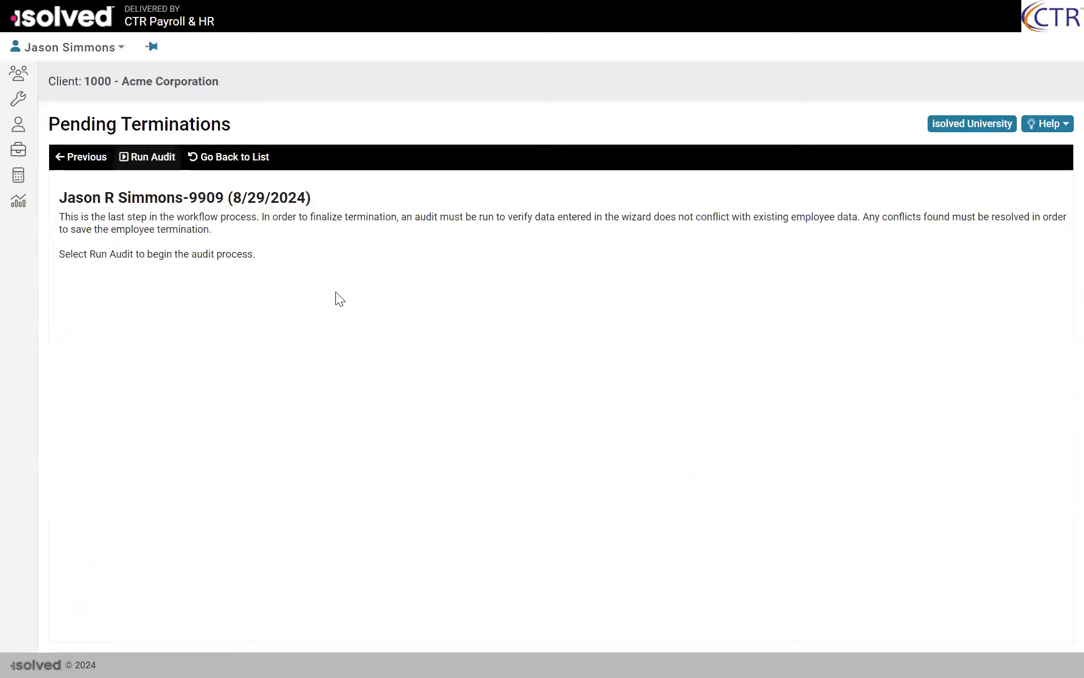
Step: Run the termination audit and reject all applicable pending workflow transactions
click(135, 157)
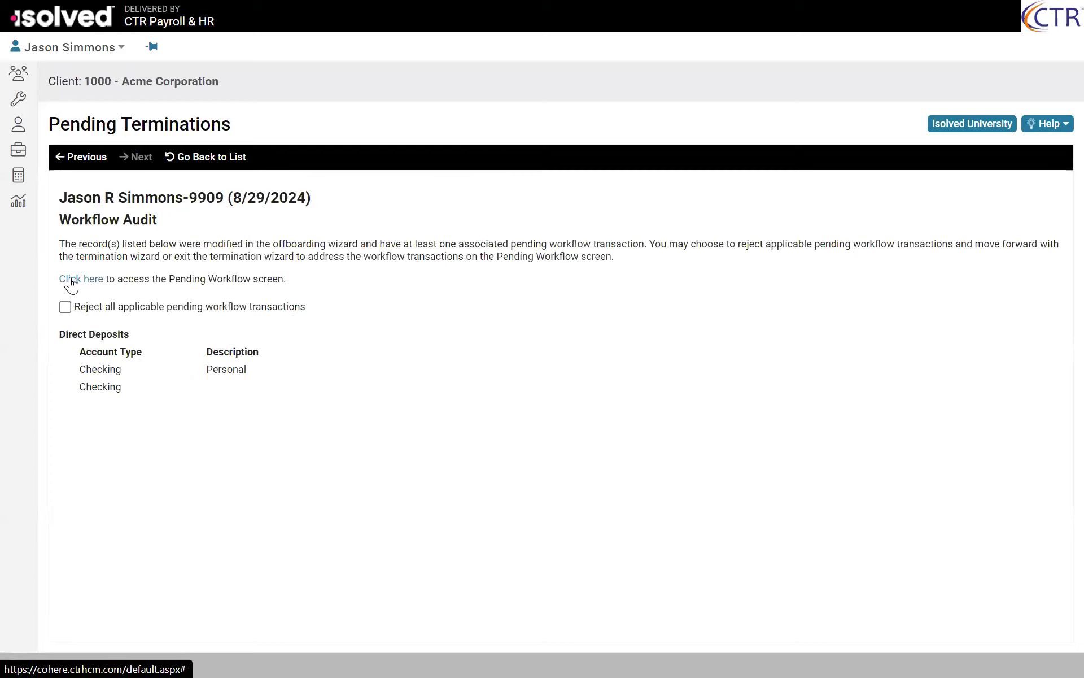
click(65, 307)
click(138, 157)
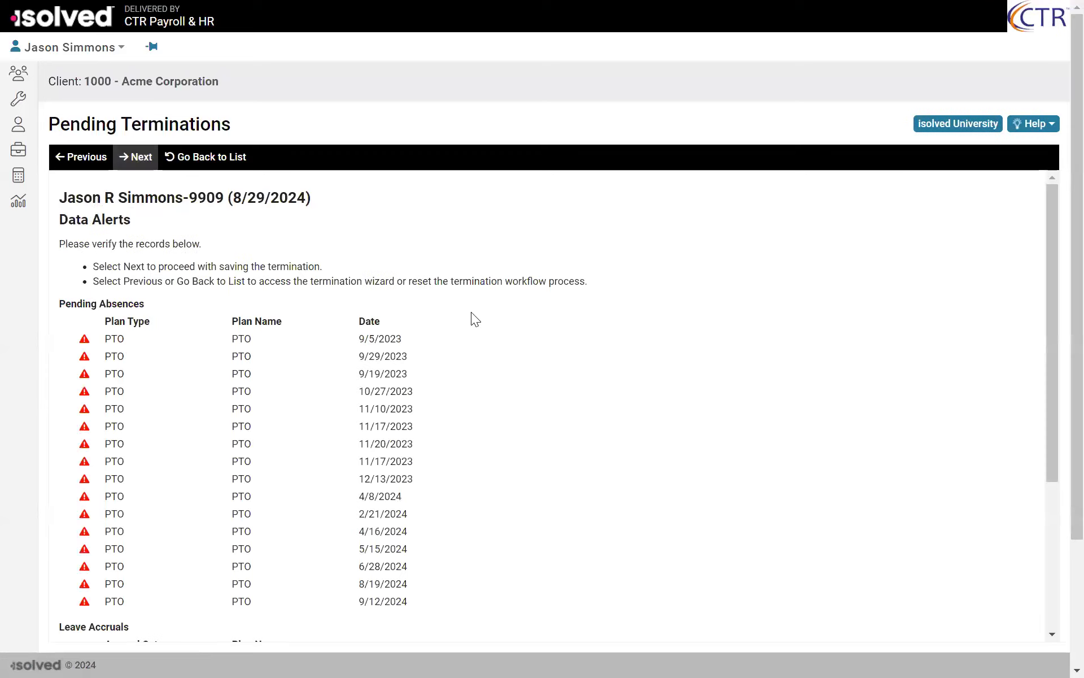
Step: Review the data alerts for absences, leave accruals and deductions, save the termination and exit full screen
scroll(172, 324, down, 3)
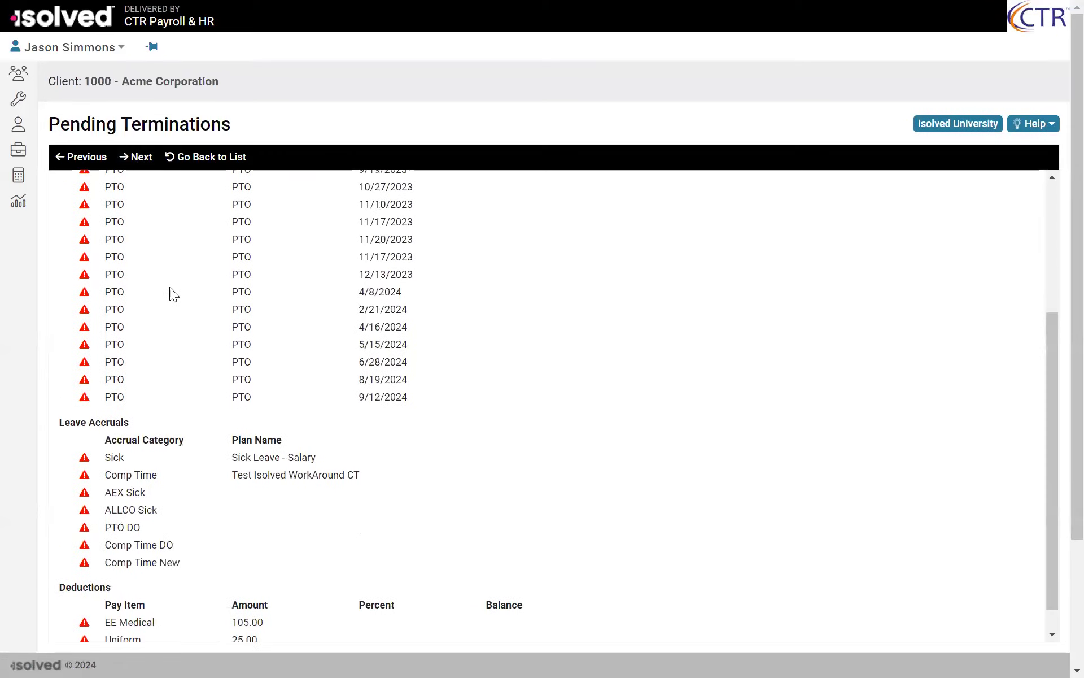
scroll(174, 293, up, 3)
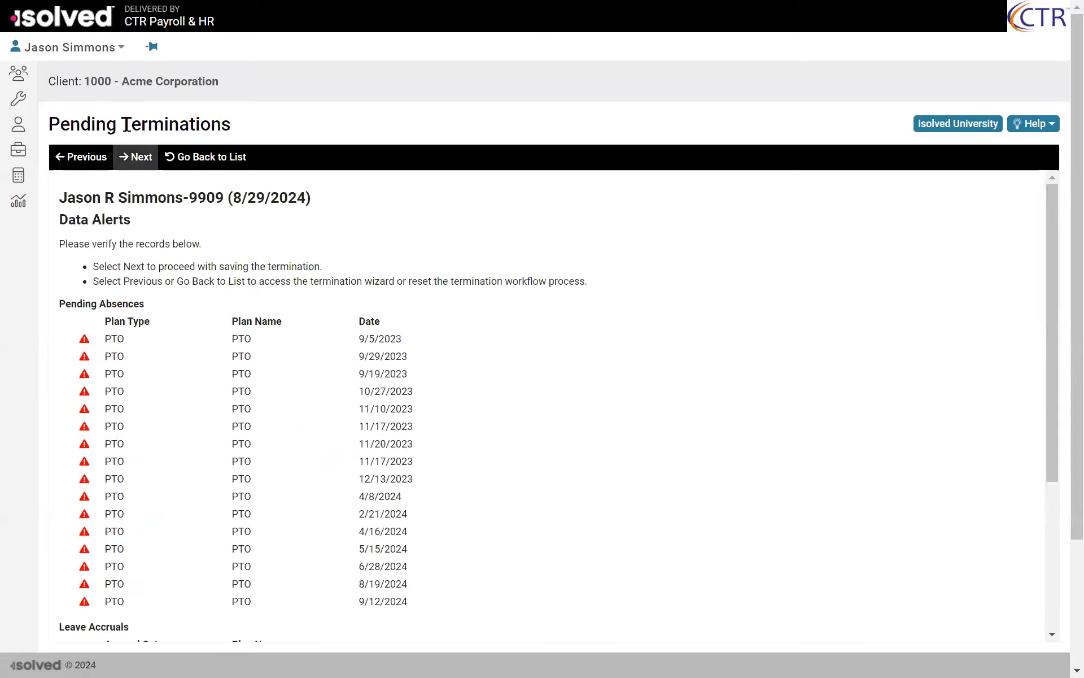
click(131, 161)
click(137, 157)
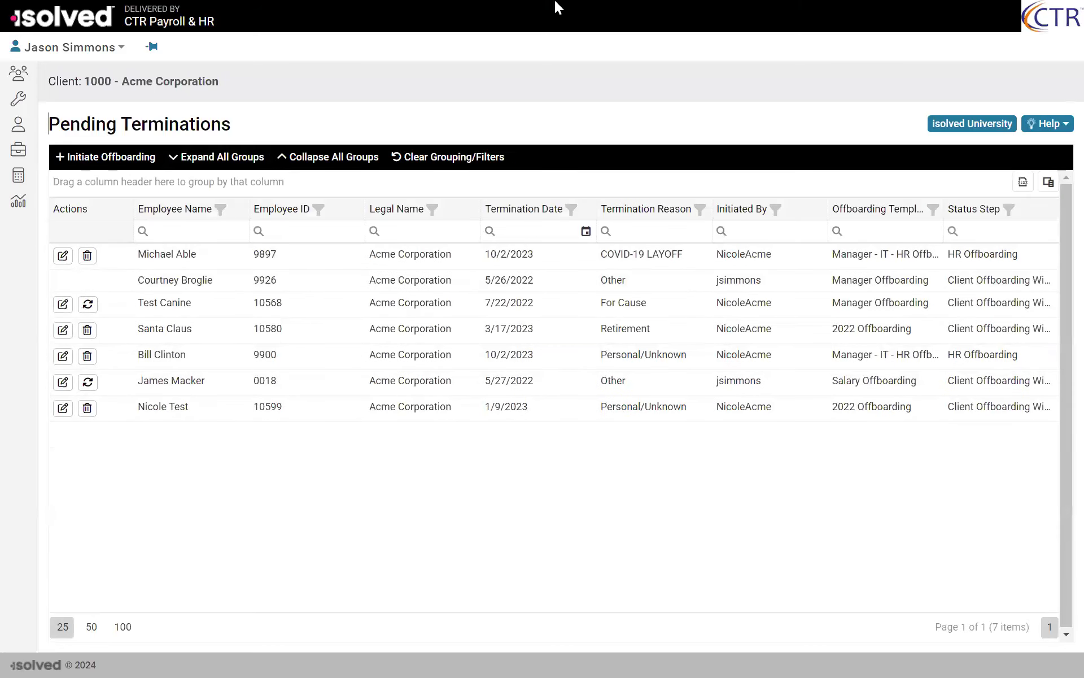
key(F11)
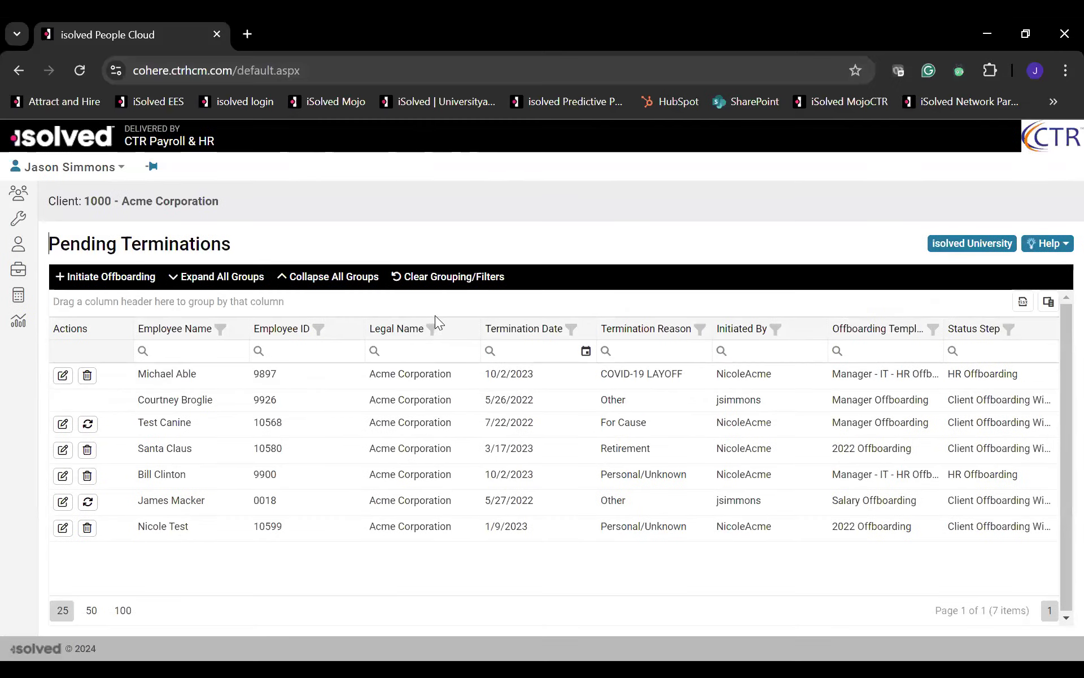